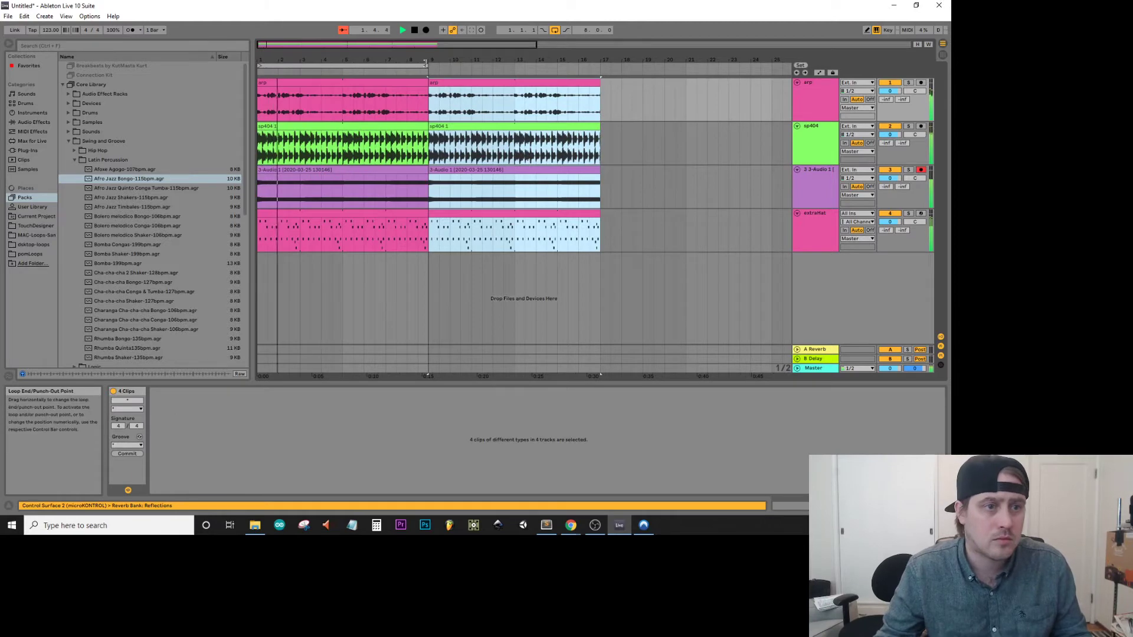
In Session View, check the 3-Audio 1, sp404 and extraHat tracks, auditioning sp404 and extraHat solo.
key("Tab")
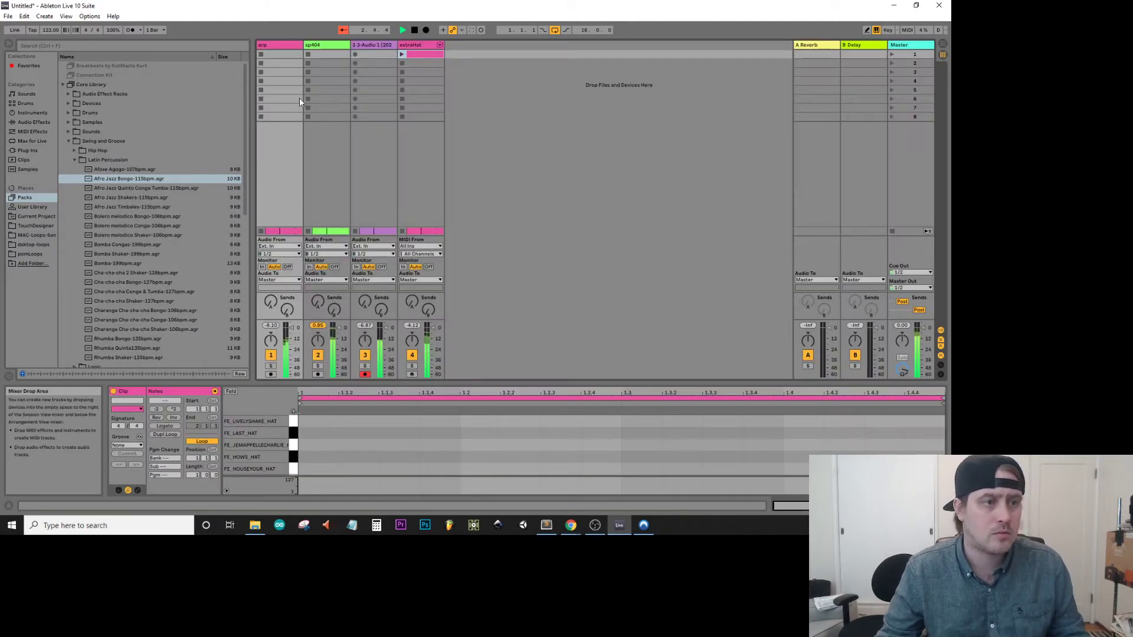
left_click(375, 45)
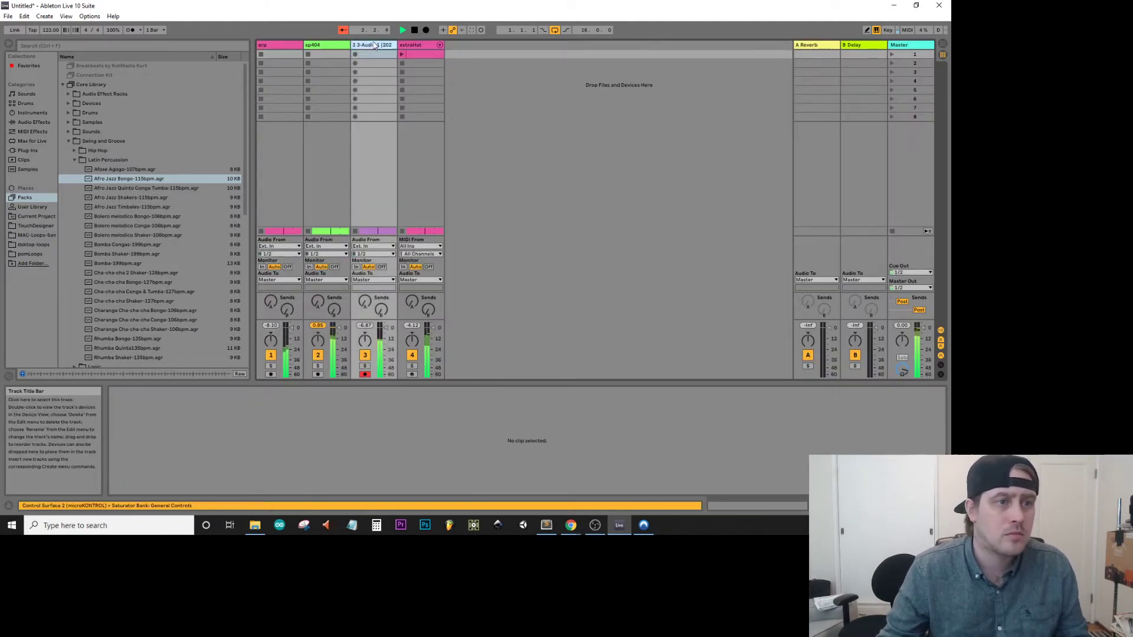
left_click(333, 45)
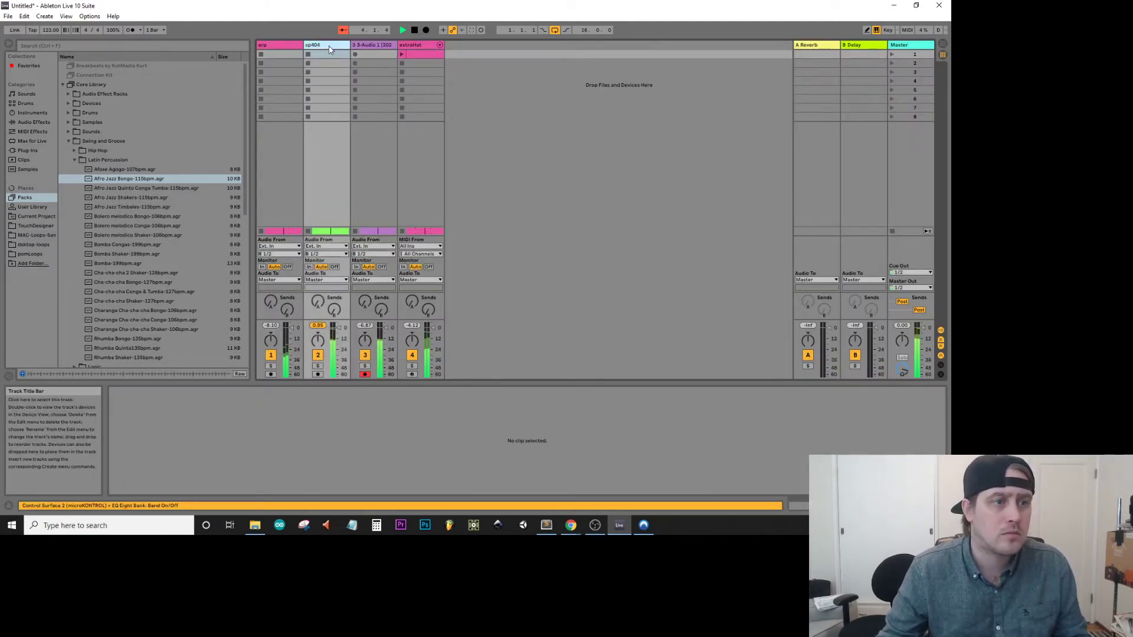
left_click(318, 366)
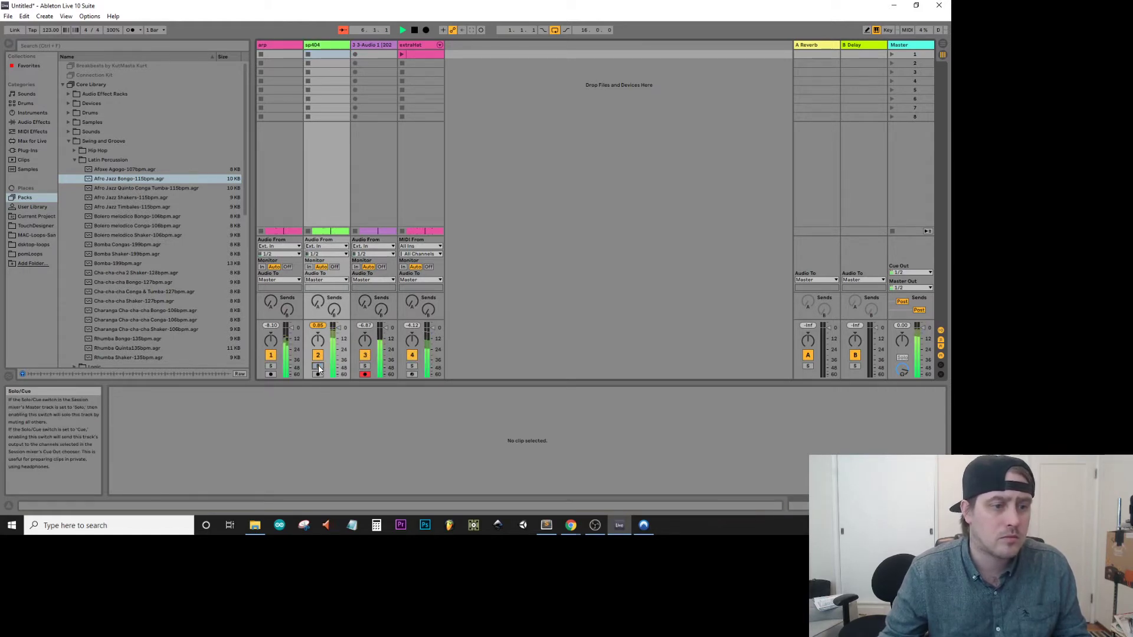
left_click(412, 367)
left_click(413, 366)
Add an Auto Filter to the extraHat track and lower its cutoff to about 10.9 kHz.
left_click(68, 141)
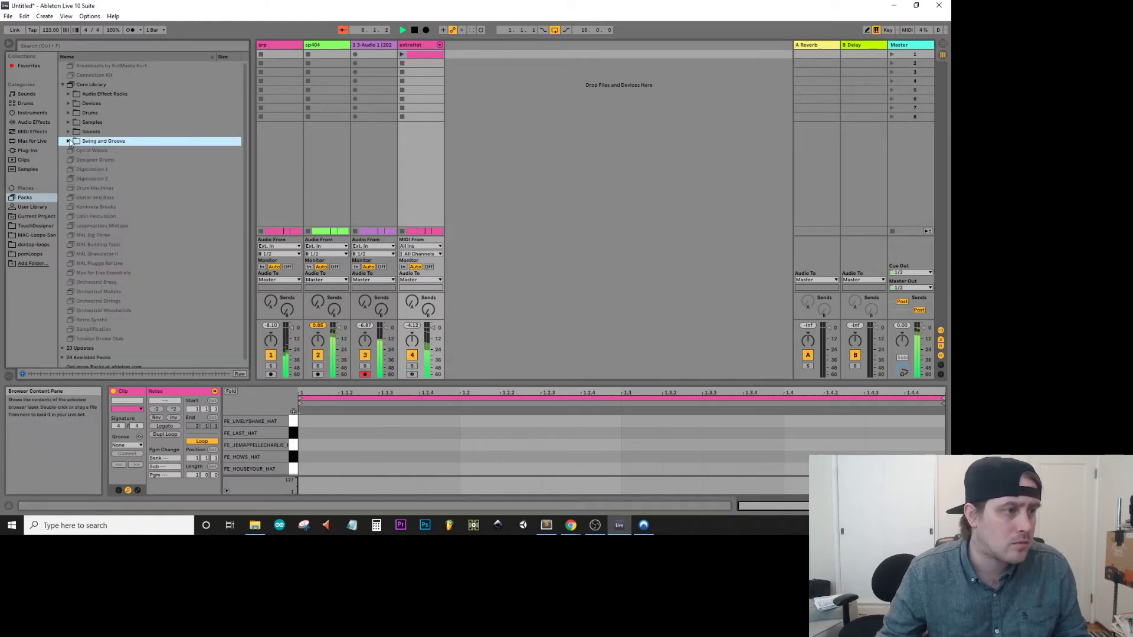
left_click(31, 123)
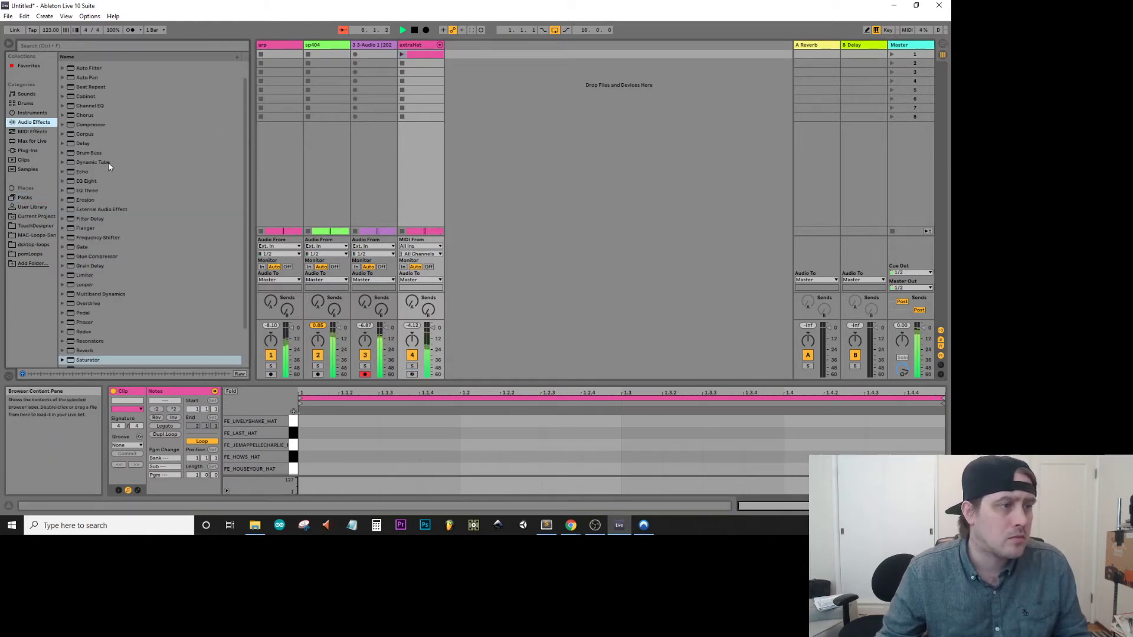
double_click(118, 68)
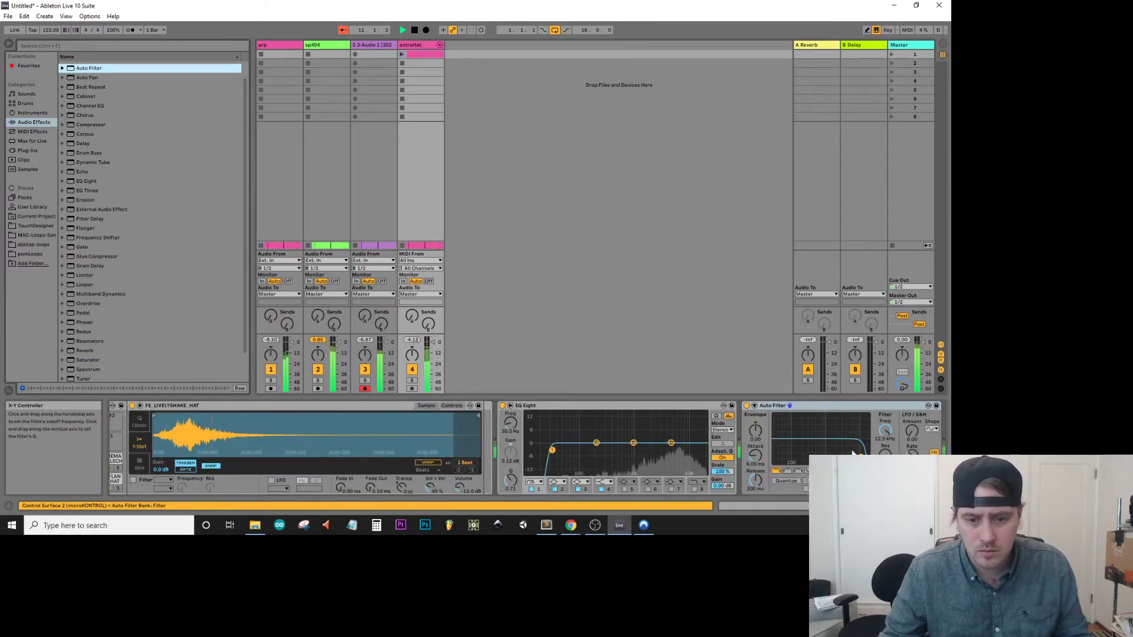
left_click_drag(862, 456, 859, 454)
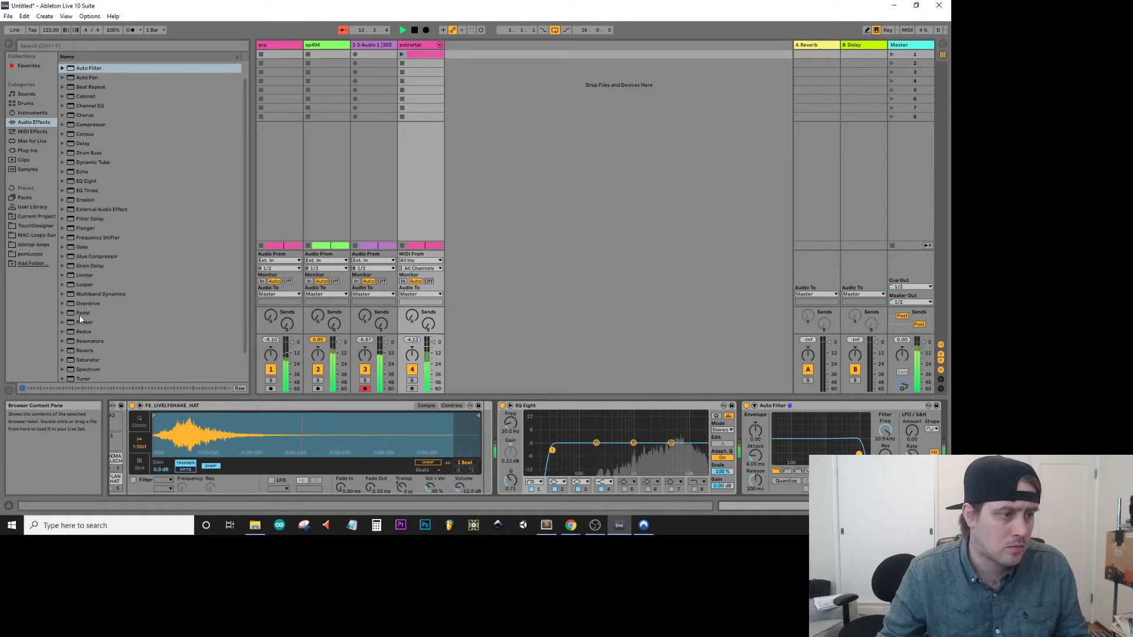
Add a Reverb to the extraHat track with Chorus on, and enable early-reflection Spin at 1.30 Hz with an amount of 55.0.
left_click_drag(85, 349, 427, 48)
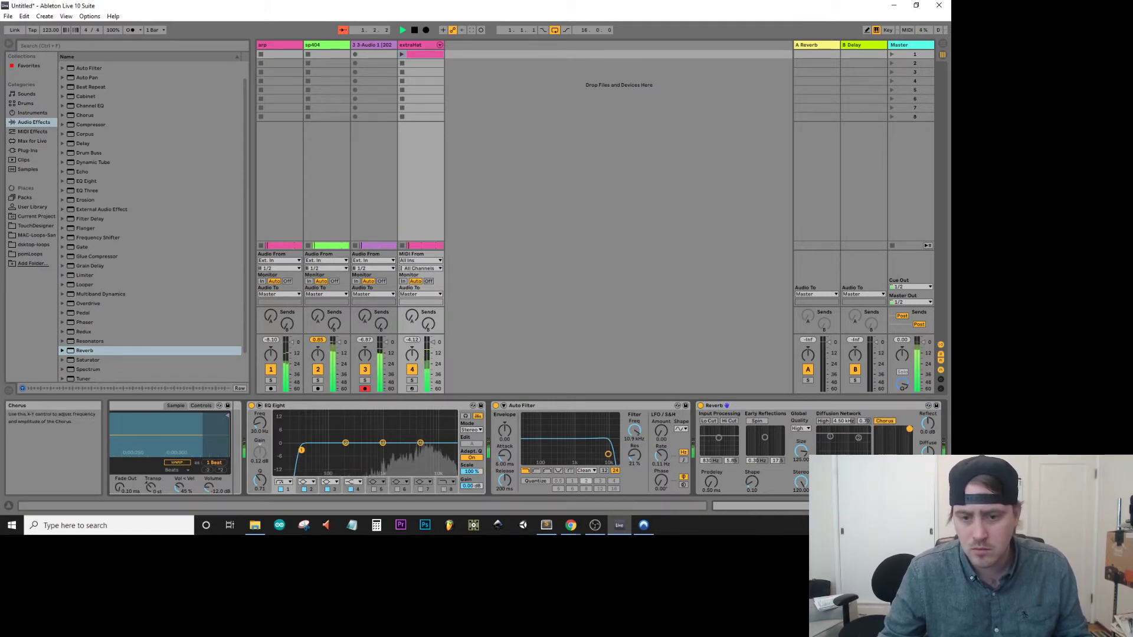
left_click(758, 420)
left_click_drag(764, 437, 778, 430)
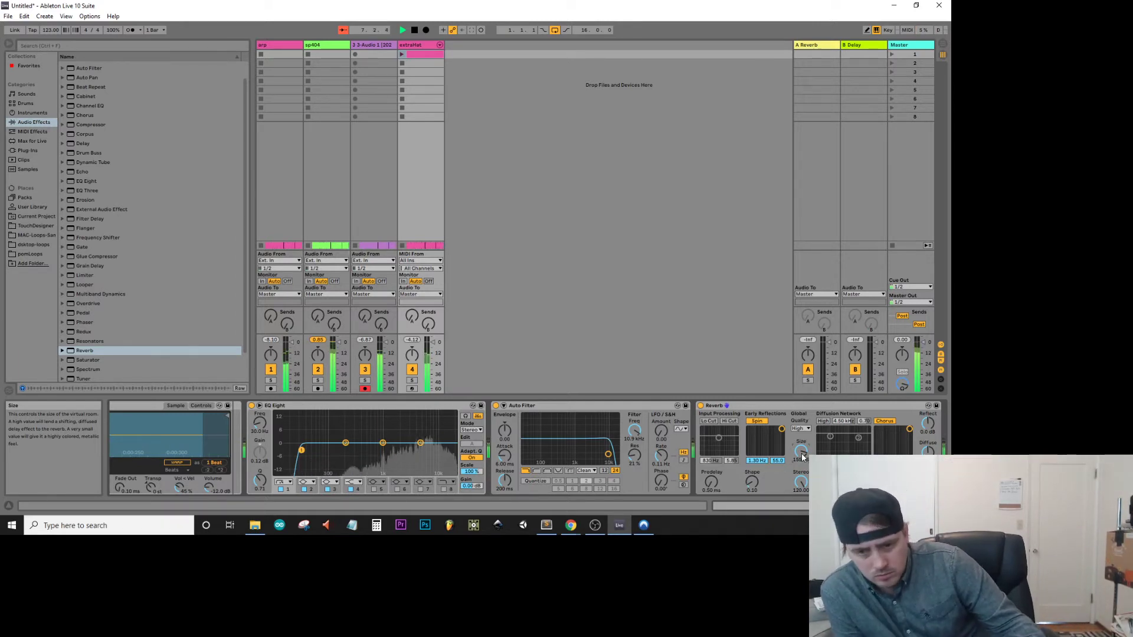
In the arrangement, clear 8.3.1 to 9.1.1 and the final bar 16.1.1 to 17.1.1 from the arp, sp404 and 3-Audio 1 tracks.
key("Tab")
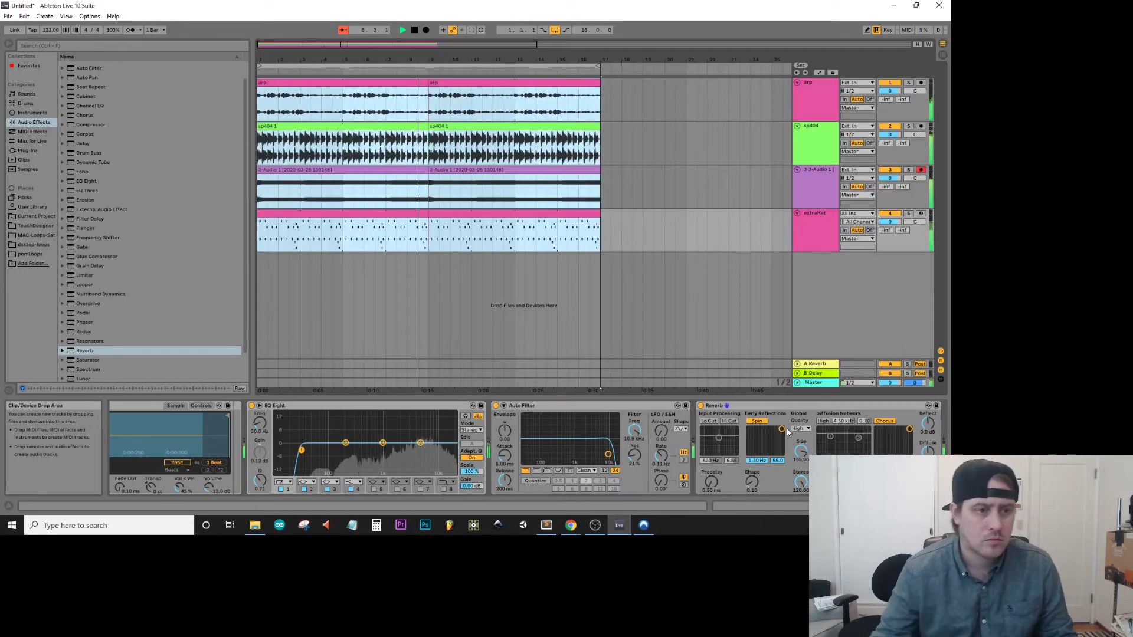
left_click_drag(429, 242, 418, 188)
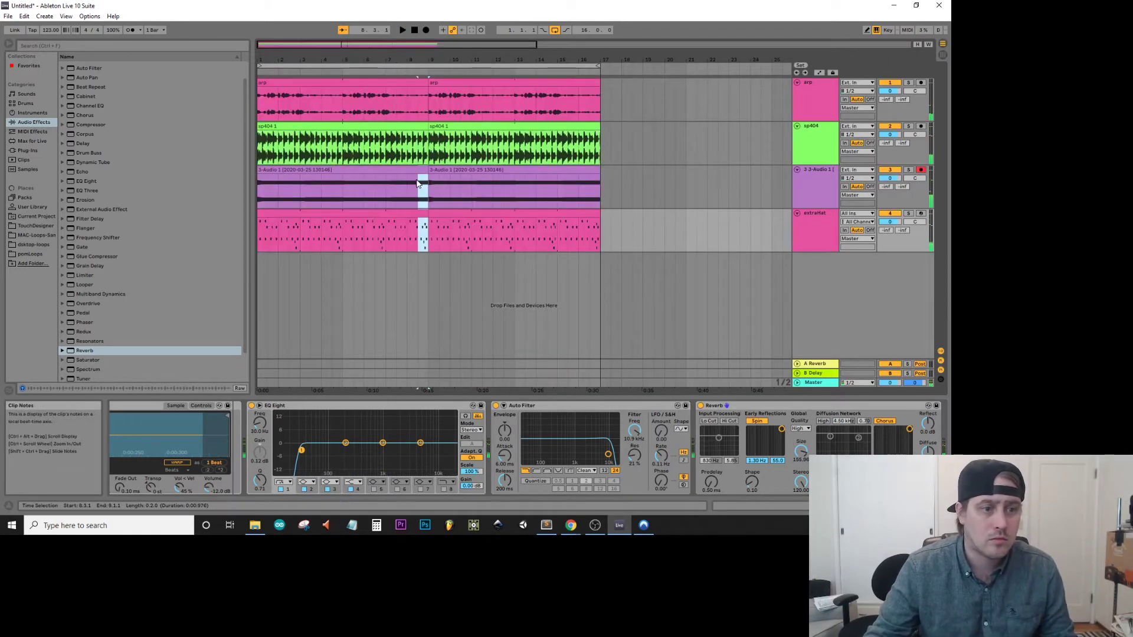
left_click(419, 177)
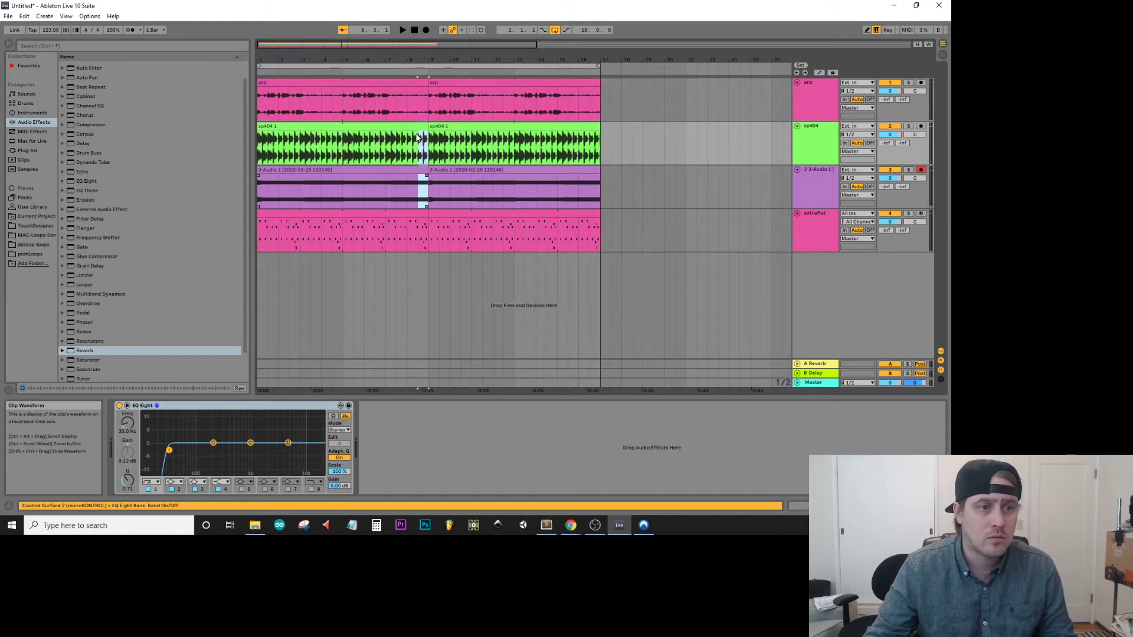
left_click(417, 105)
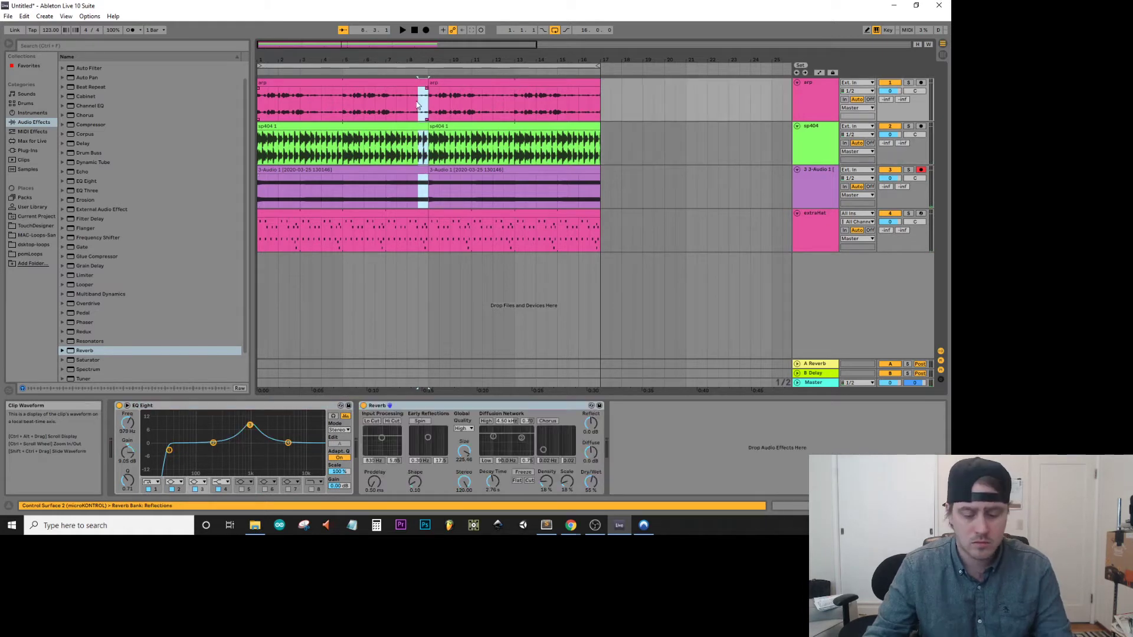
left_click(402, 69)
left_click(401, 71)
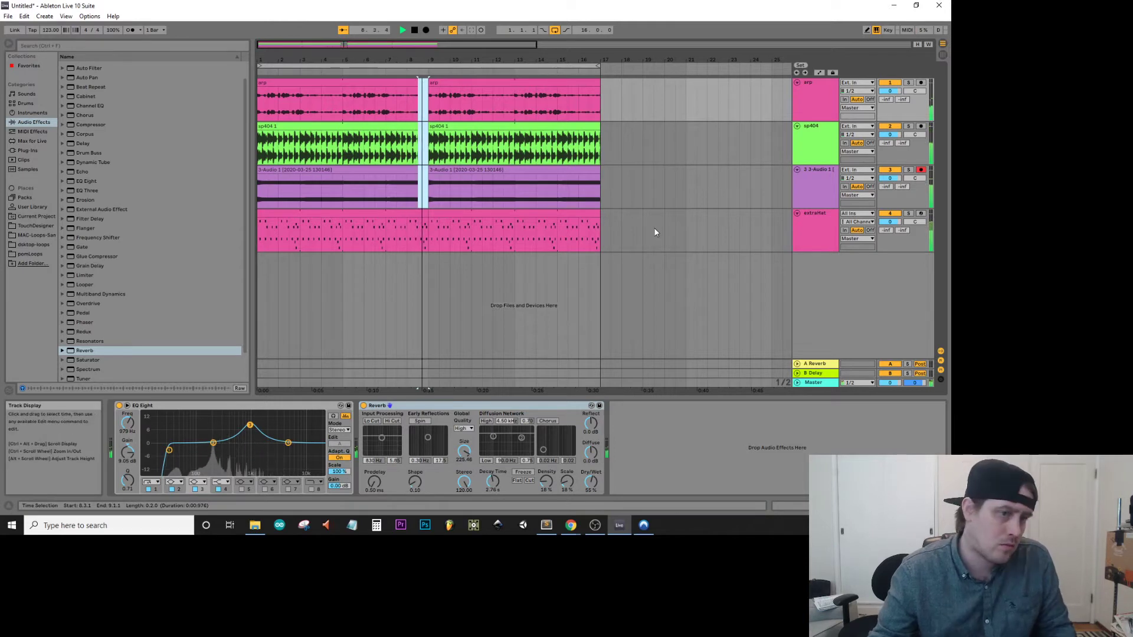
left_click_drag(602, 202, 578, 89)
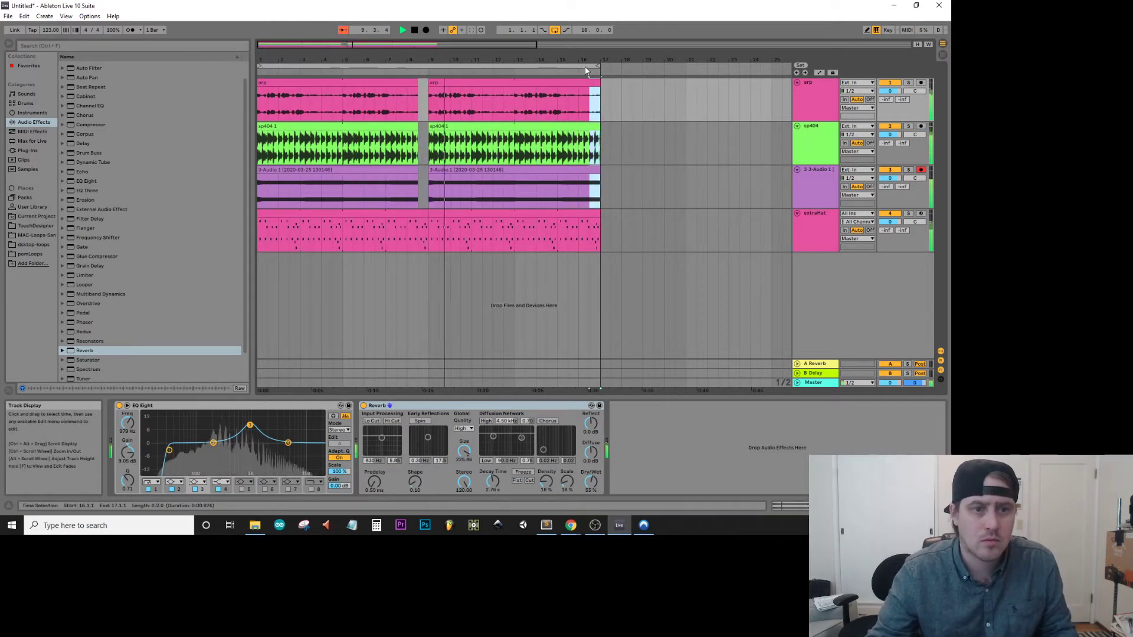
key("Delete")
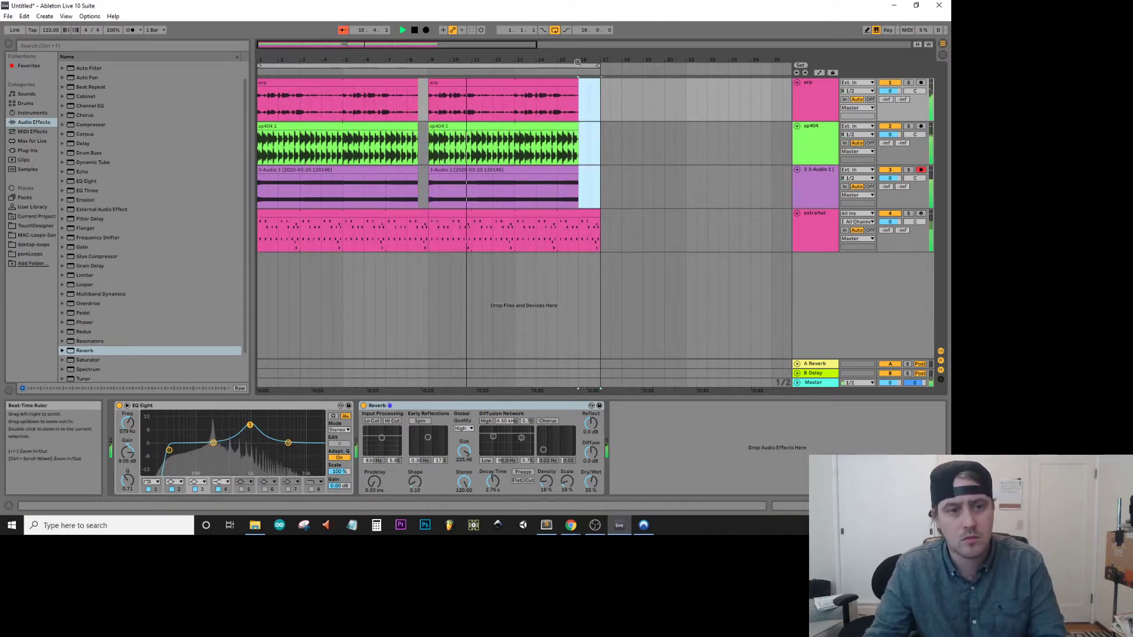
Save the Live Set as checkIn in the Projects2020 folder.
key("ctrl+s")
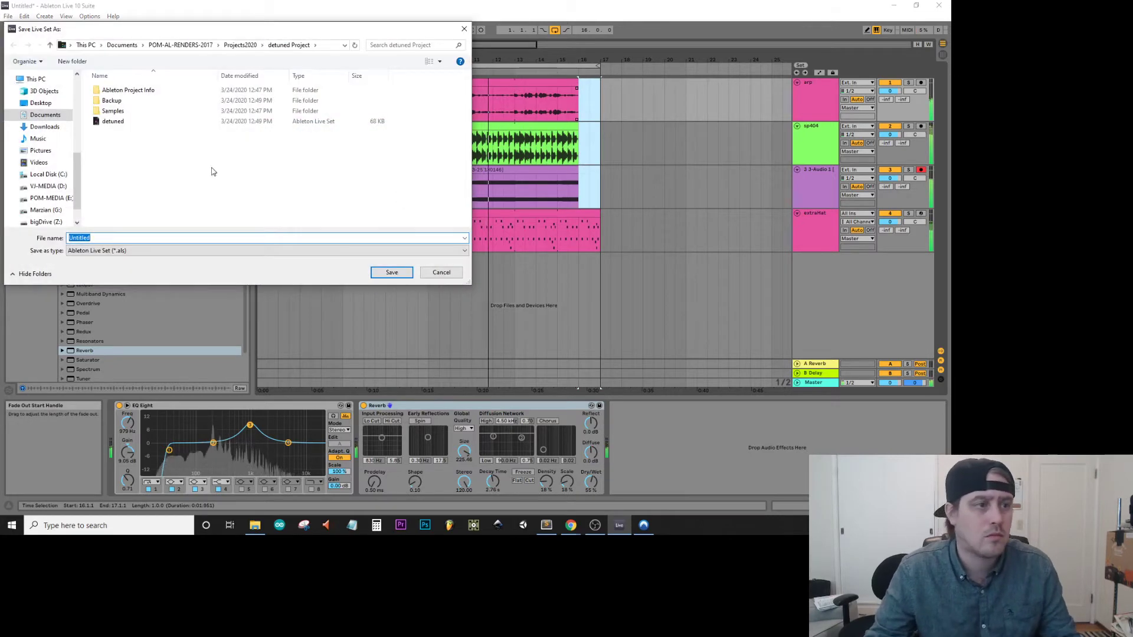
left_click(239, 45)
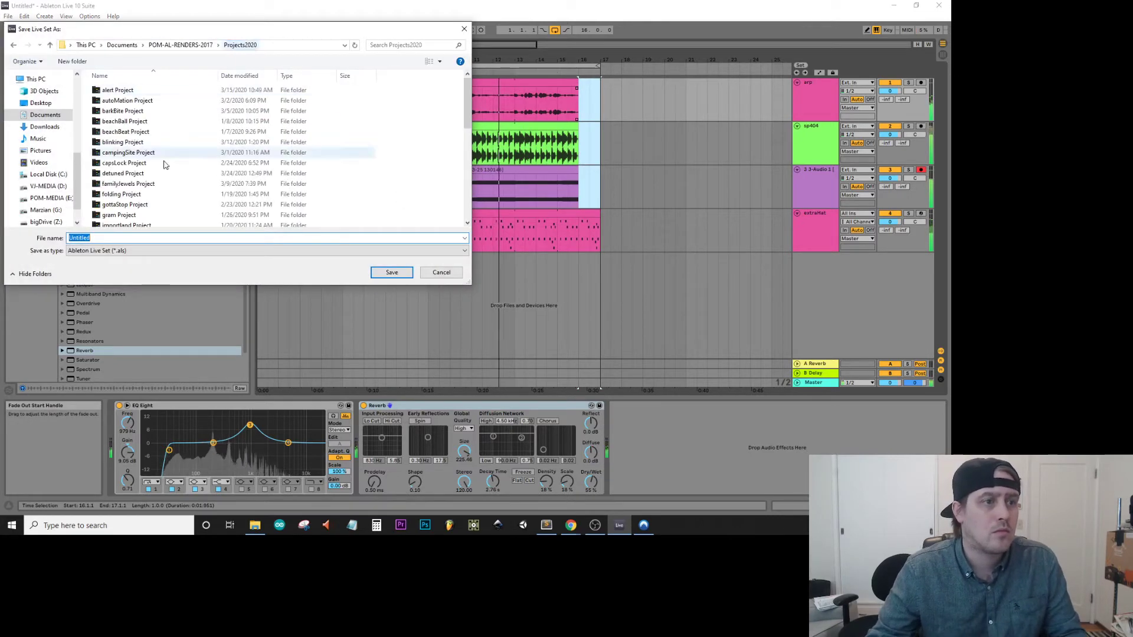
double_click(242, 239)
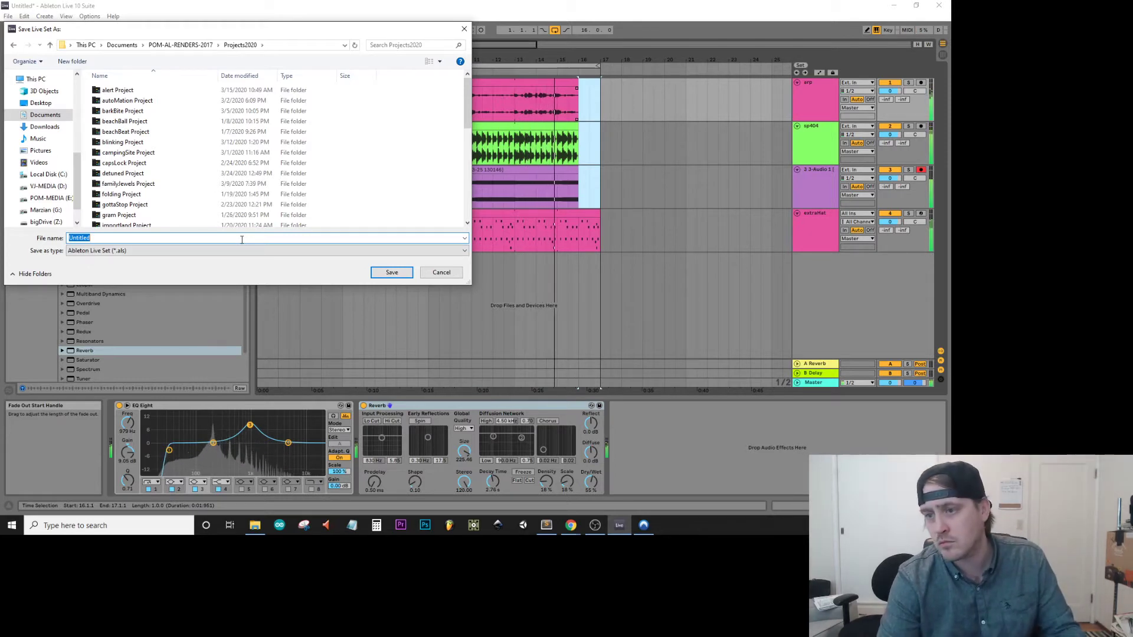
type("checkIn")
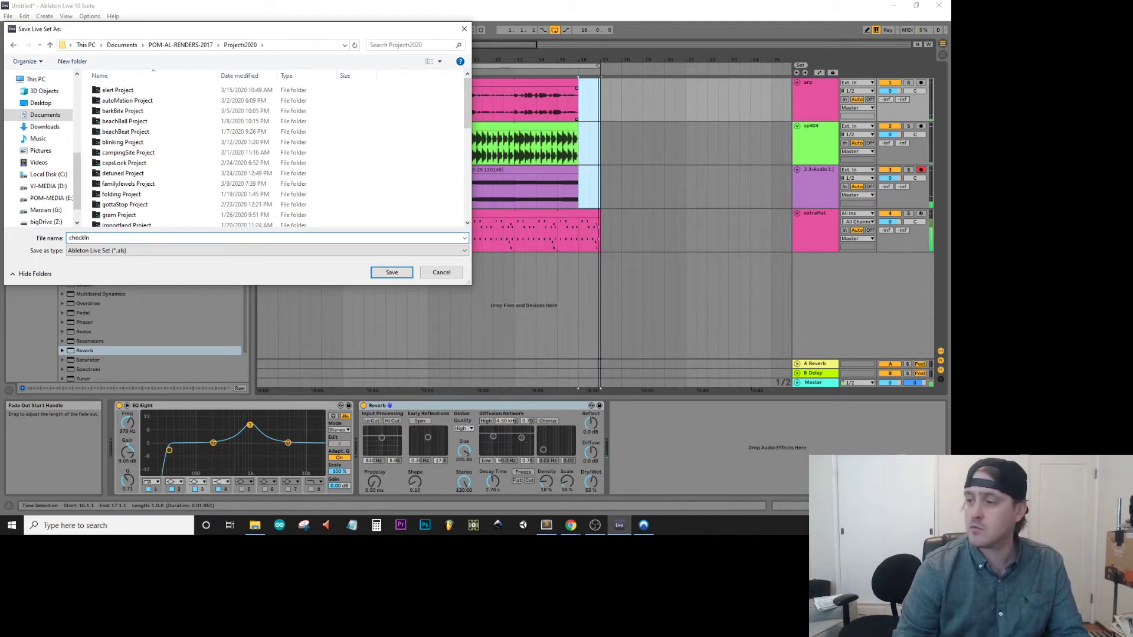
key("Return")
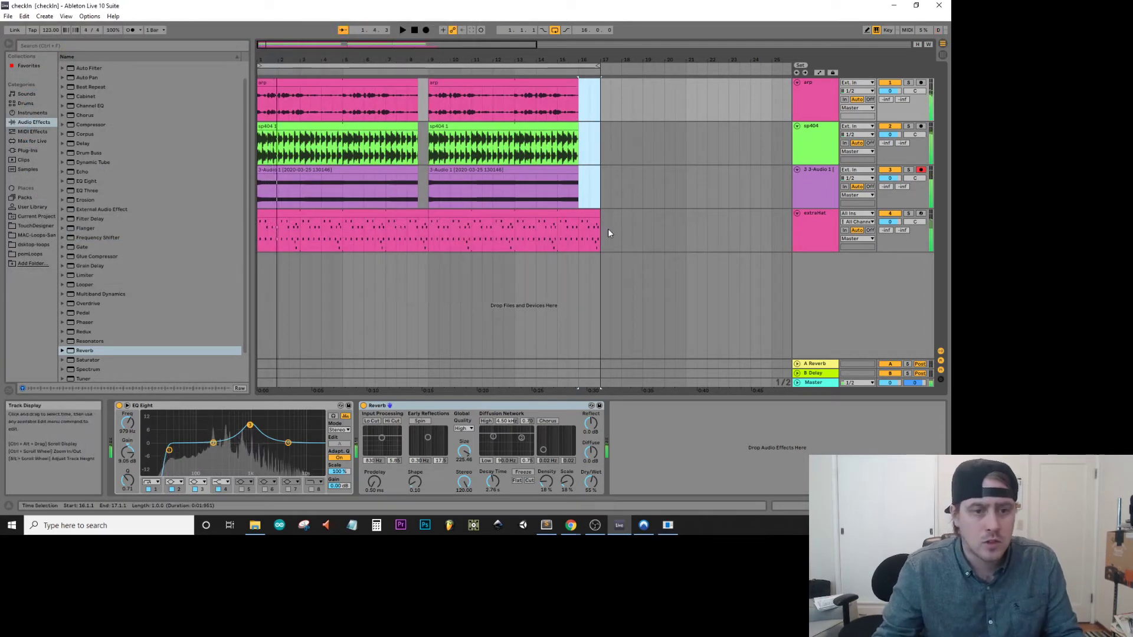
Trim the first sp404 and 3-Audio 1 clips to start at bar 5 and extraHat at bar 8, playing the intro from the start.
left_click(608, 234)
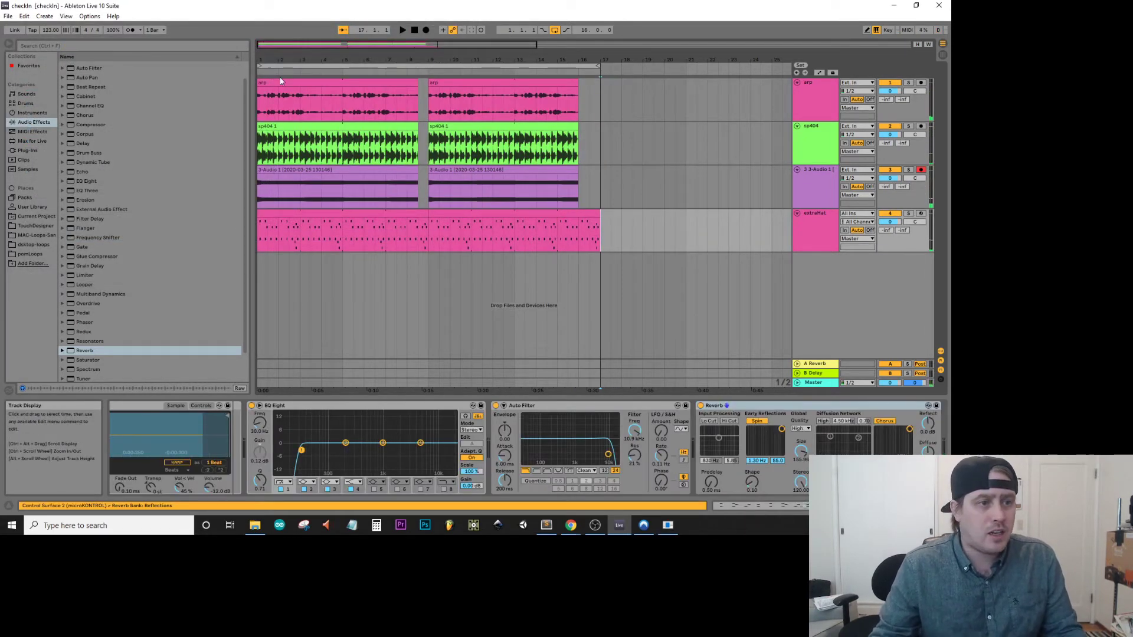
left_click_drag(259, 141, 344, 128)
left_click_drag(259, 172, 352, 171)
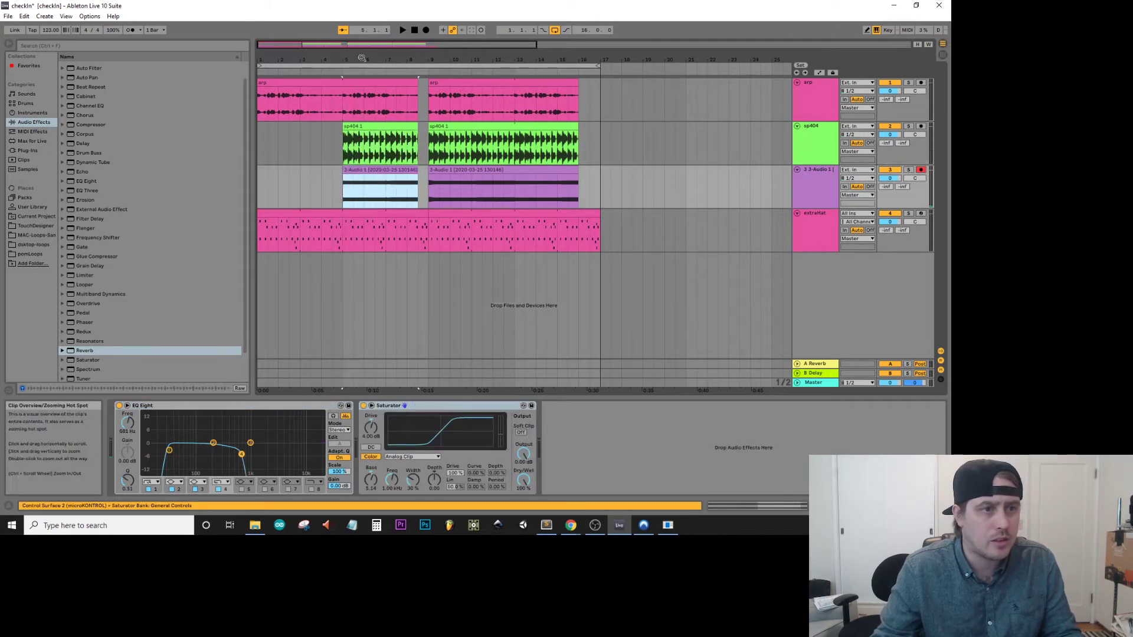
left_click_drag(263, 212, 409, 218)
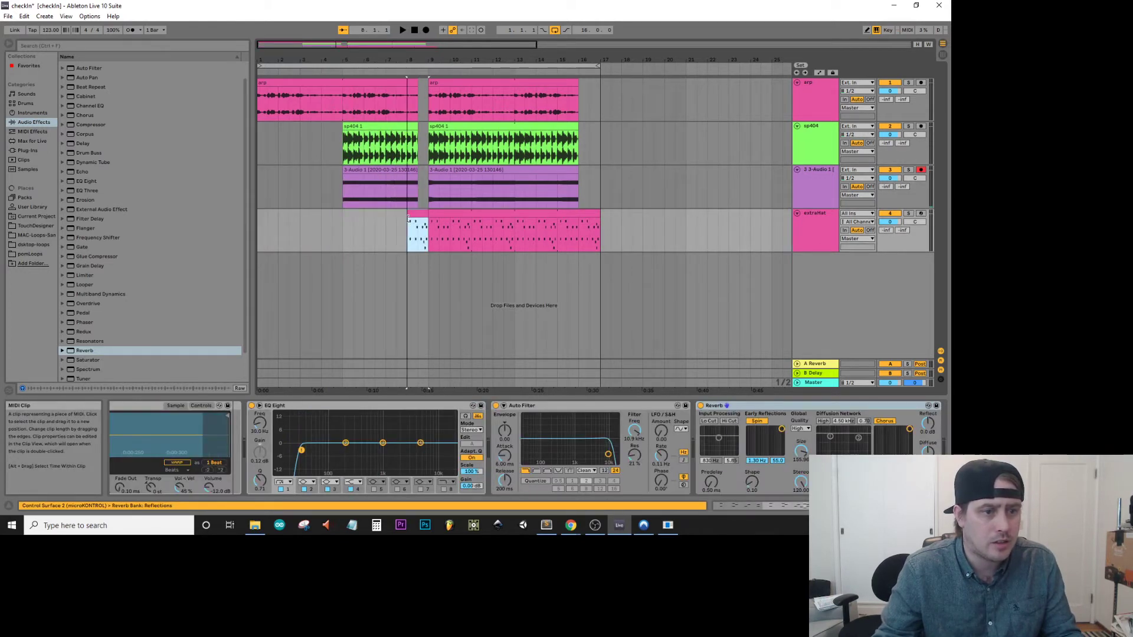
left_click(416, 29)
key("space")
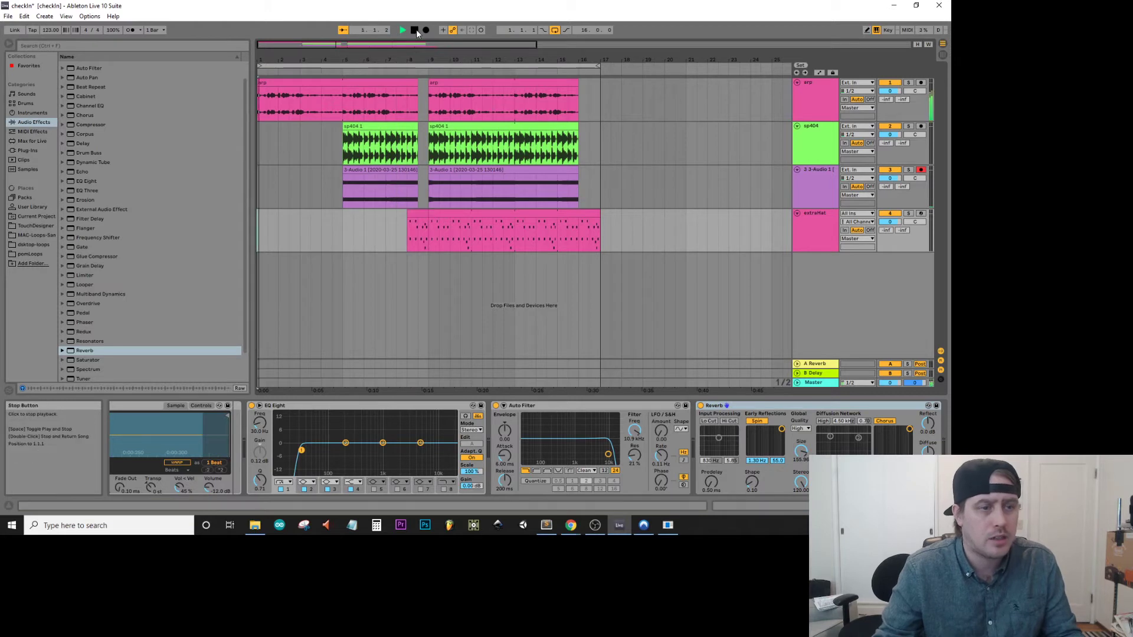
Extend the first sp404 clip back to bar 1, shorten the first arp clip to start at bar 5, and replay from the start.
left_click(337, 86)
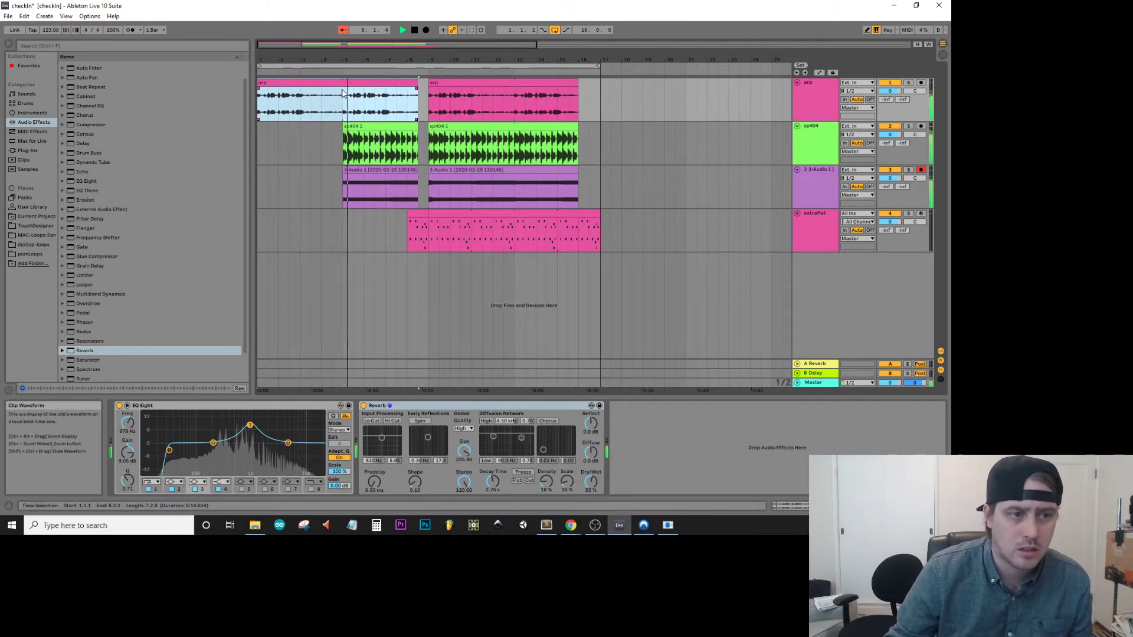
left_click_drag(344, 127, 258, 126)
key("space")
key("space")
key("space")
left_click_drag(259, 82, 343, 82)
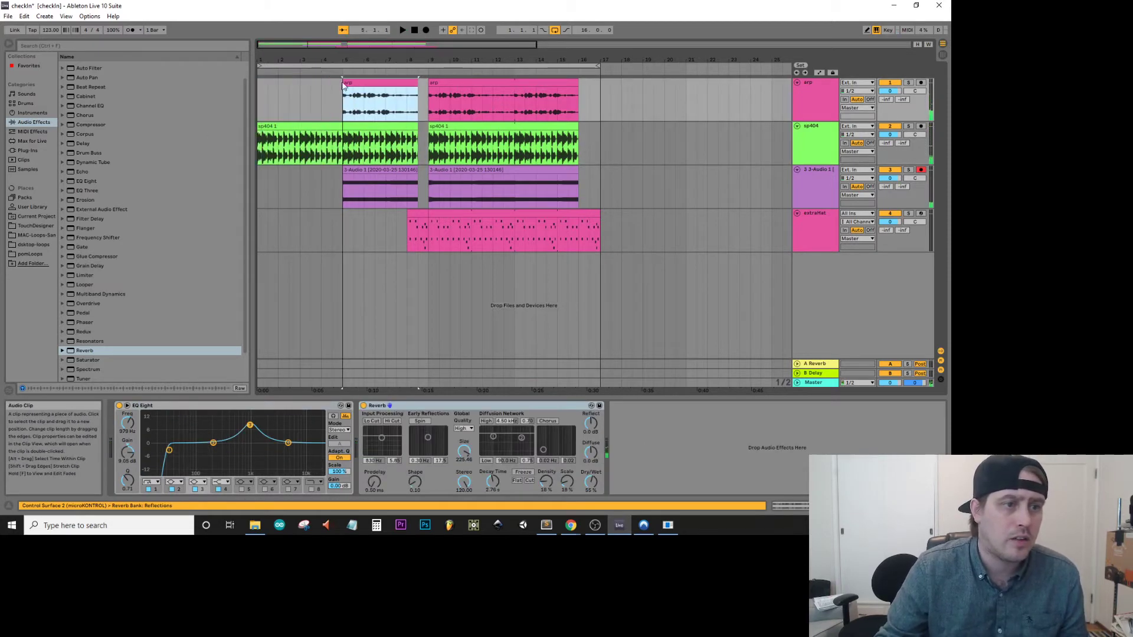
left_click(414, 30)
key("space")
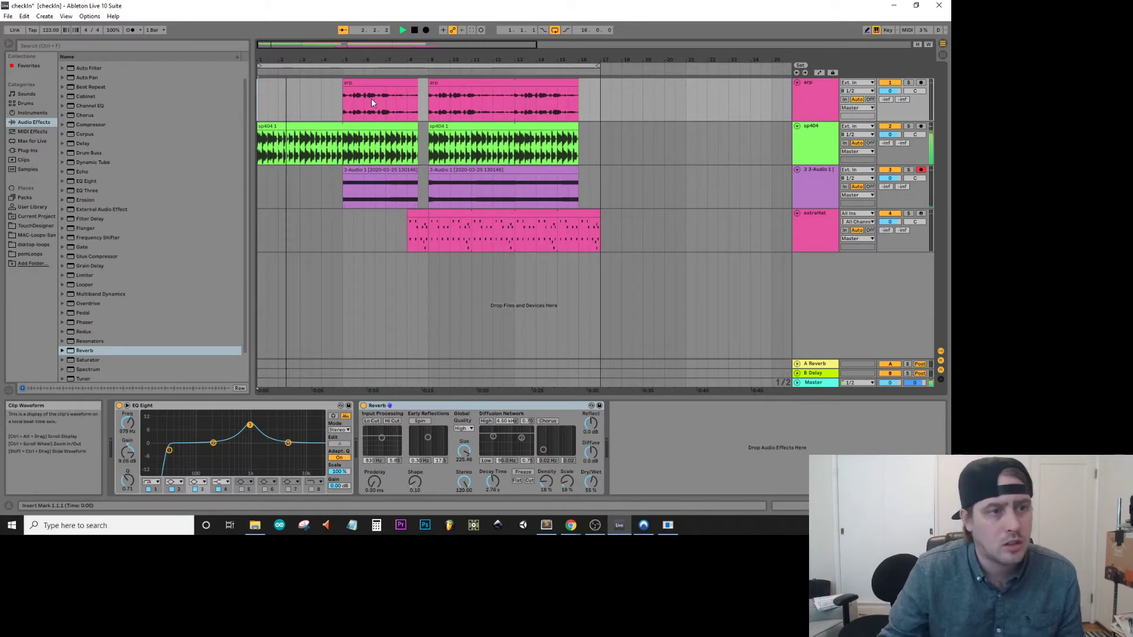
Select both clips on the 3-Audio 1 track and adjust their Detune by ear during playback.
left_click(345, 169)
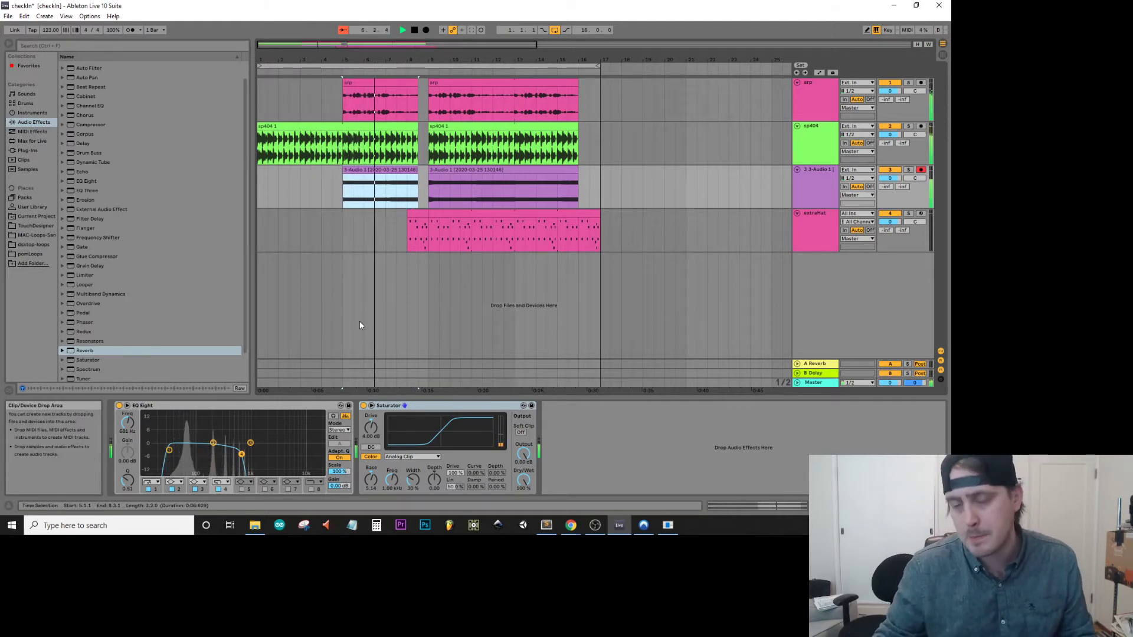
left_click_drag(619, 191, 321, 186)
key("shift+Tab")
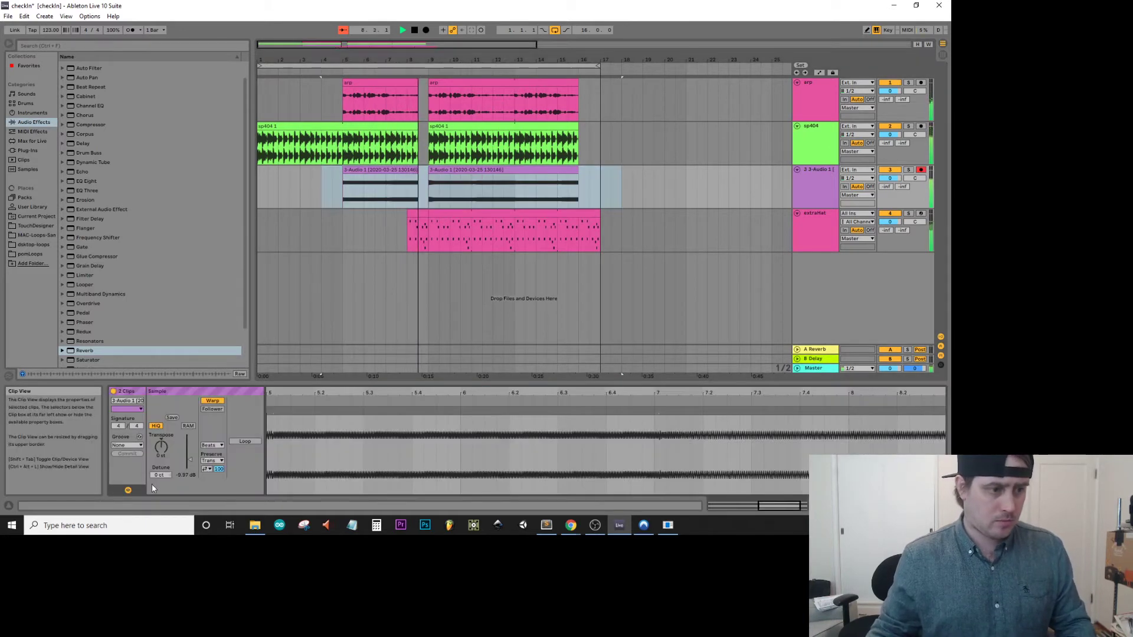
left_click_drag(161, 475, 161, 478)
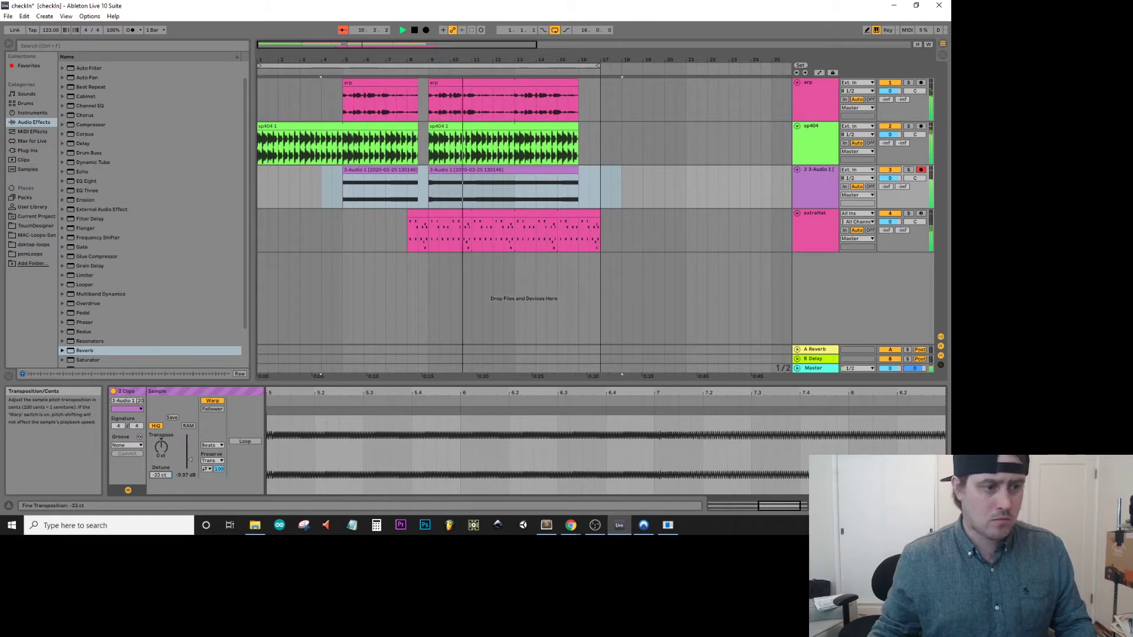
left_click_drag(161, 475, 160, 476)
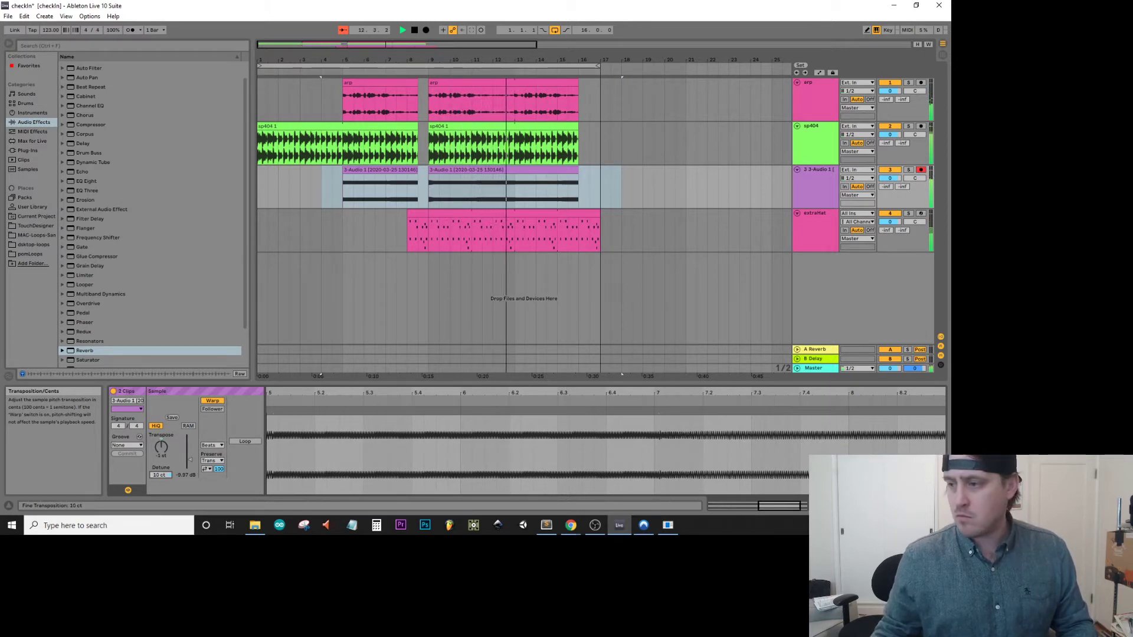
left_click_drag(160, 475, 161, 465)
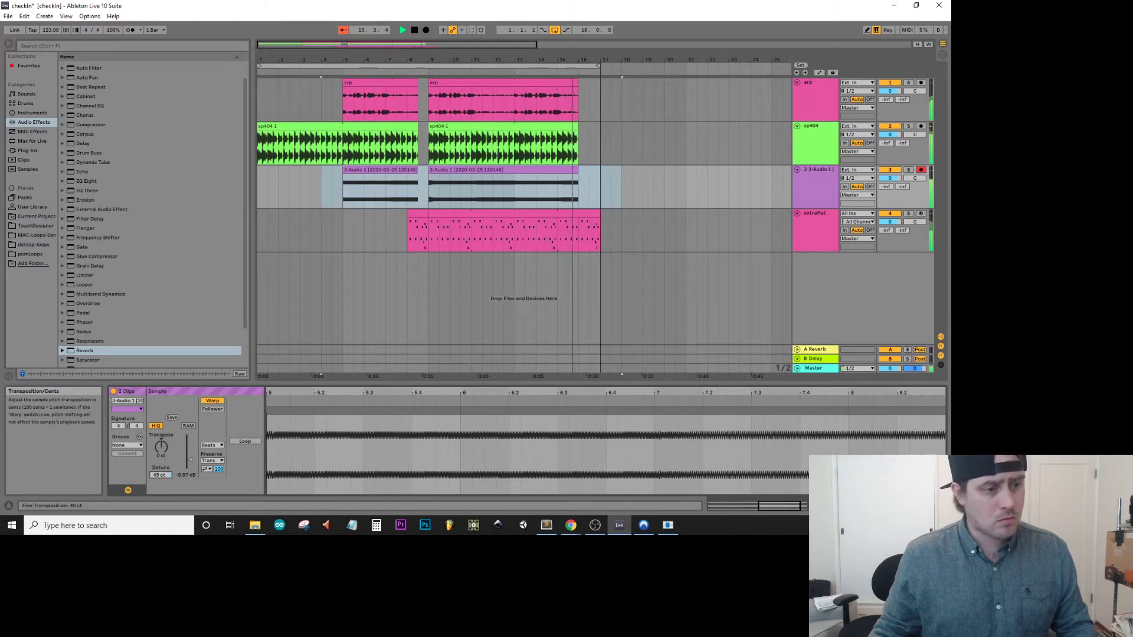
Select the second 3-Audio 1 clip alone and tune its Detune by ear during playback, ending at about -22 ct.
key("space")
left_click(435, 170)
key("space")
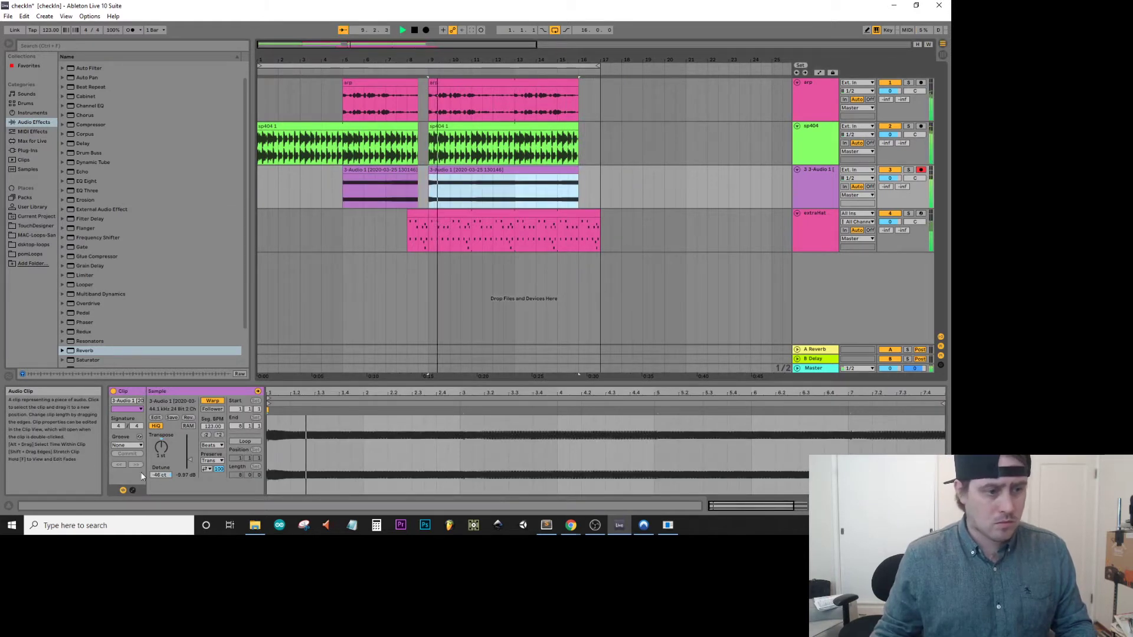
left_click_drag(160, 475, 161, 484)
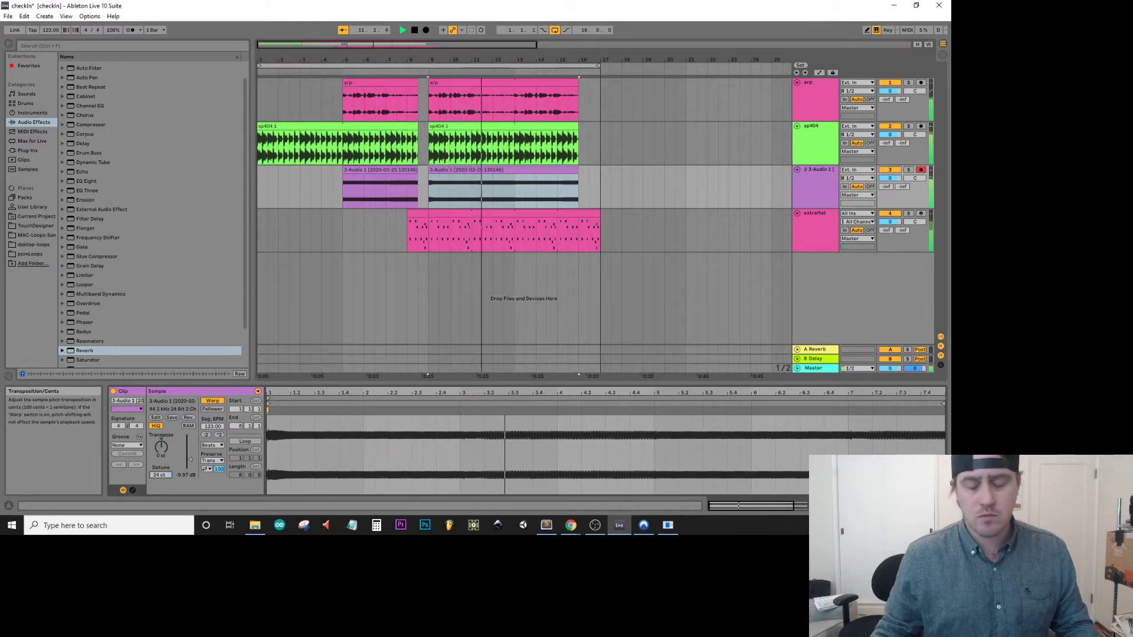
left_click_drag(160, 475, 160, 496)
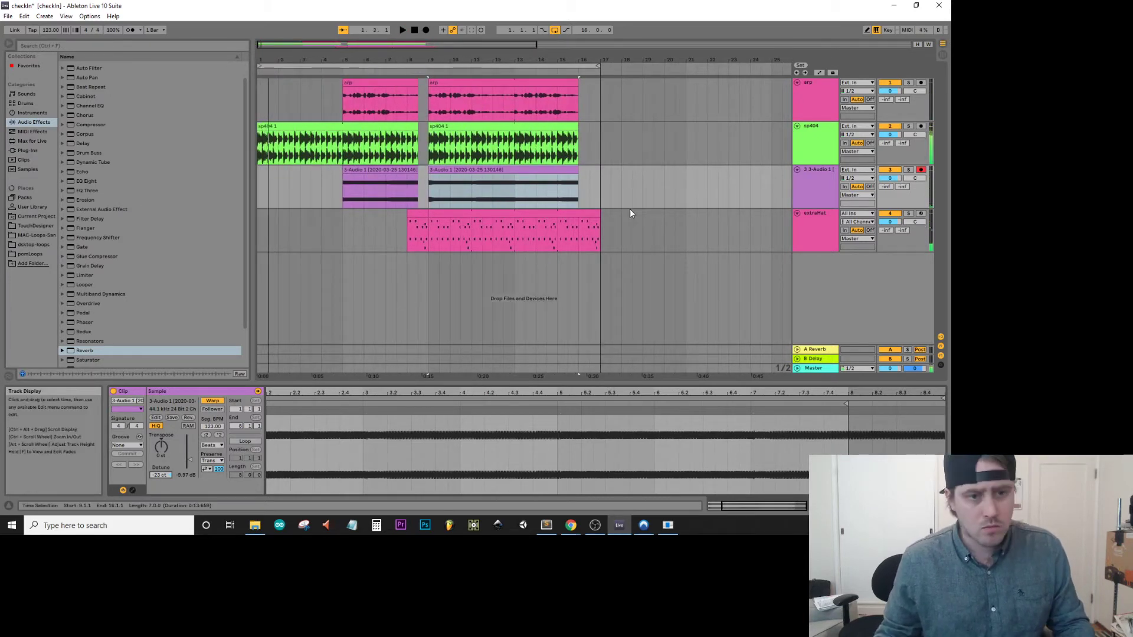
left_click(597, 234)
key("ctrl+a")
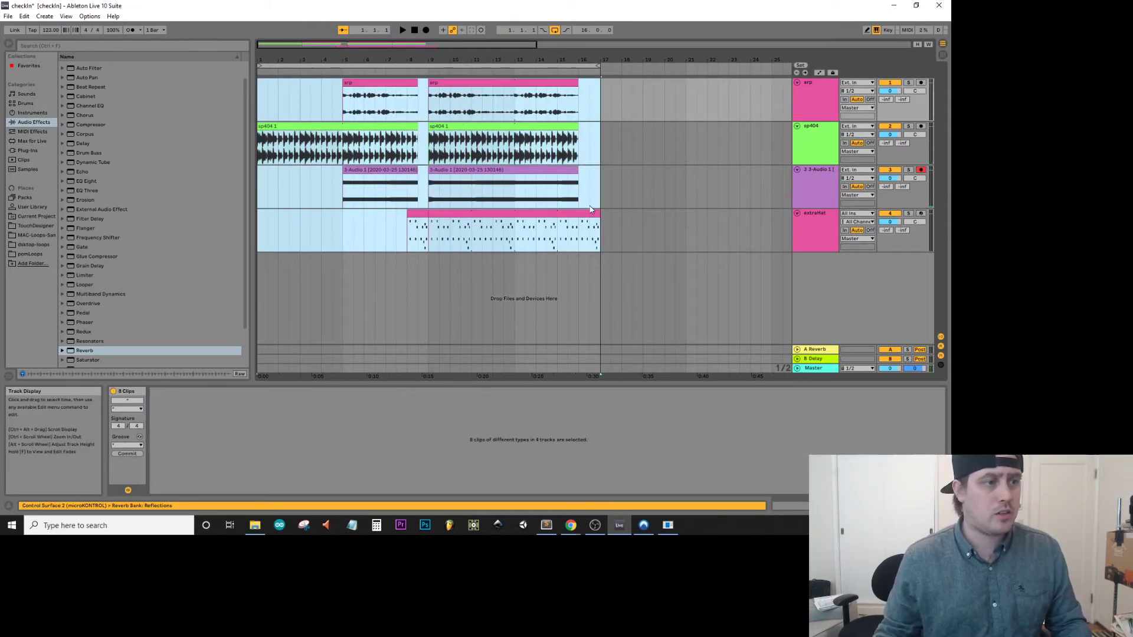
left_click(685, 177)
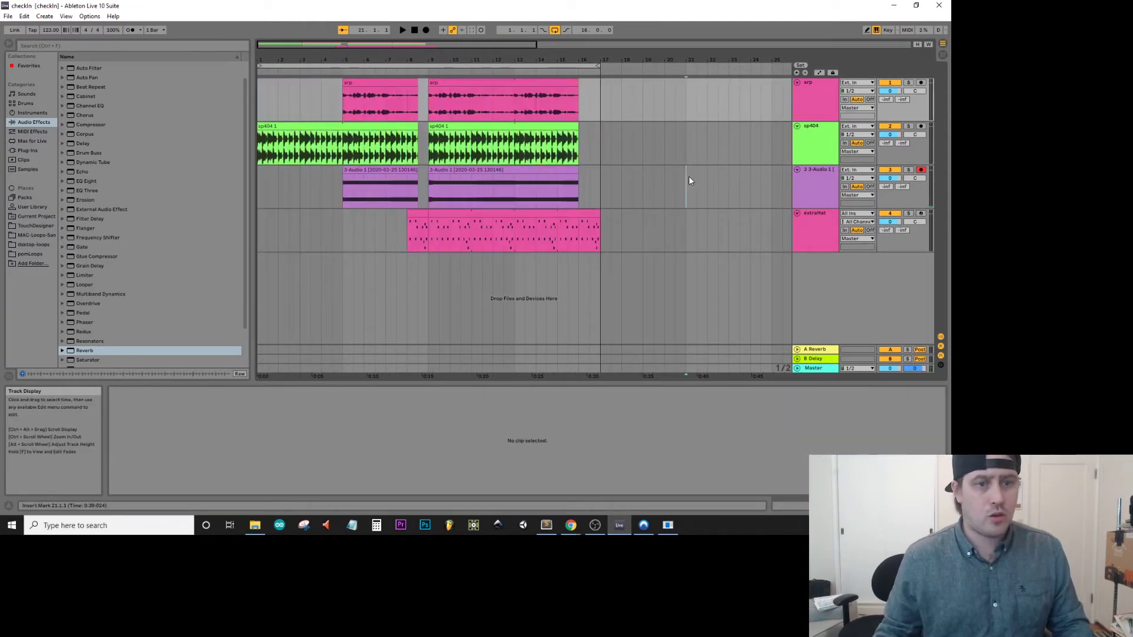
Switch to Session View and delete the A Reverb and B Delay return tracks.
key("Tab")
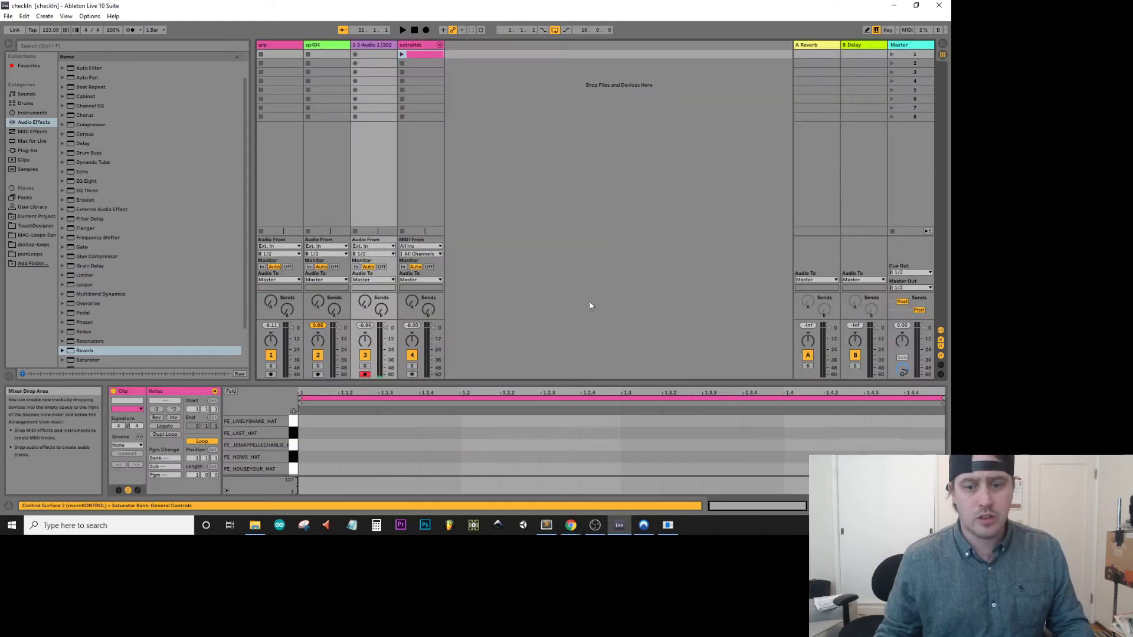
left_click(854, 46)
left_click(816, 45, "shift")
key("Delete")
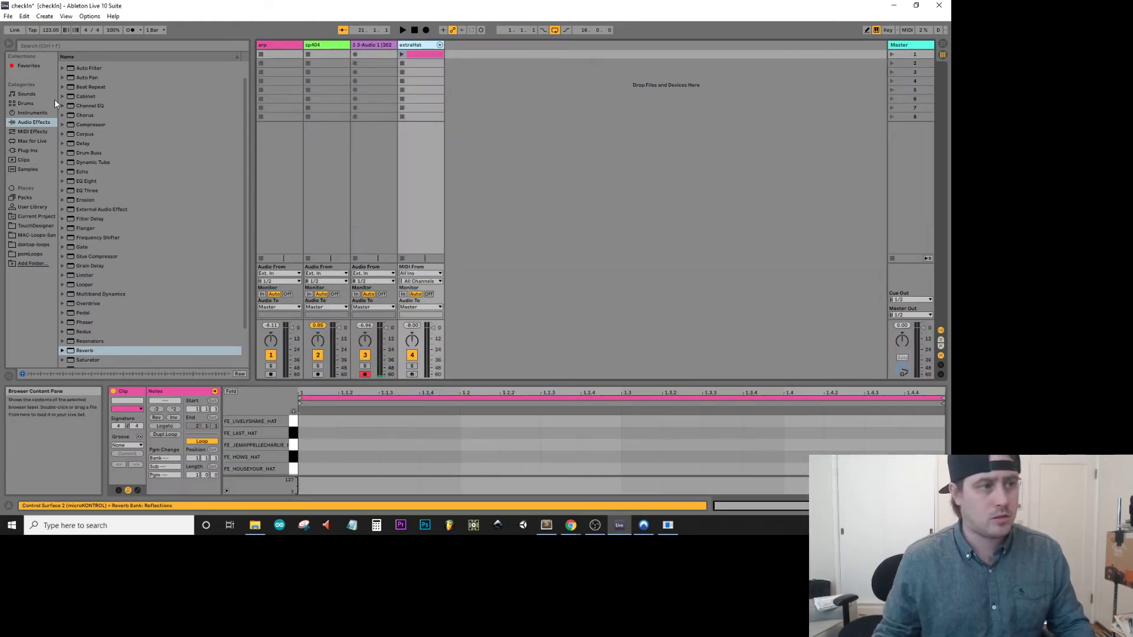
Find Ozone 8 among the iZotope VST3 plug-ins, load it on the Master track, and return to Arrangement View.
left_click(25, 103)
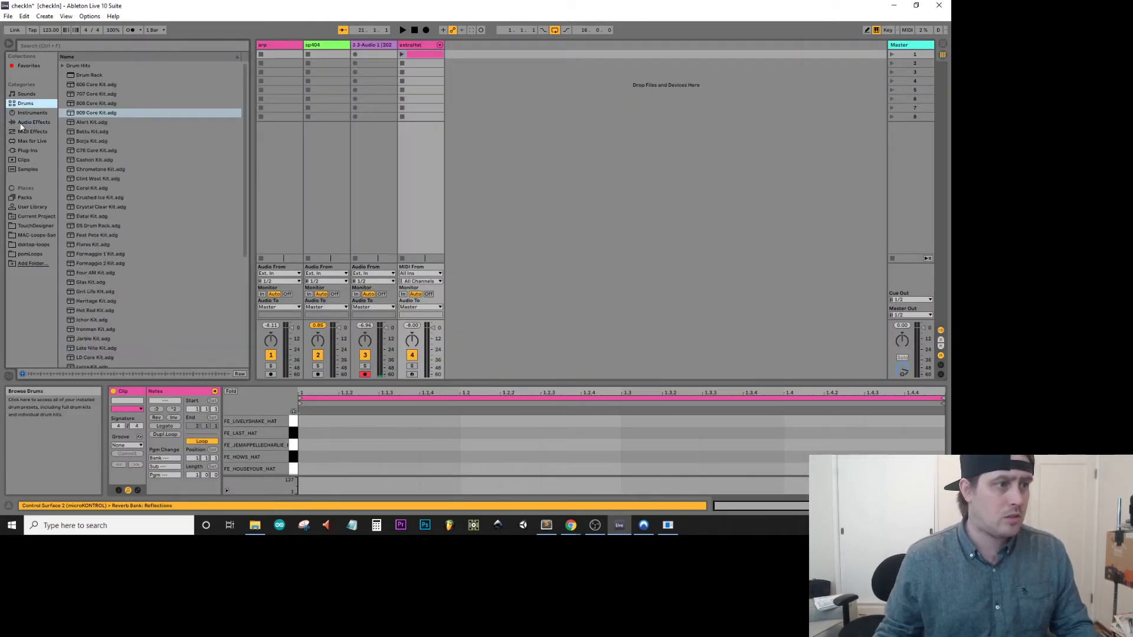
left_click(26, 154)
left_click(70, 77)
left_click(64, 76)
left_click(68, 94)
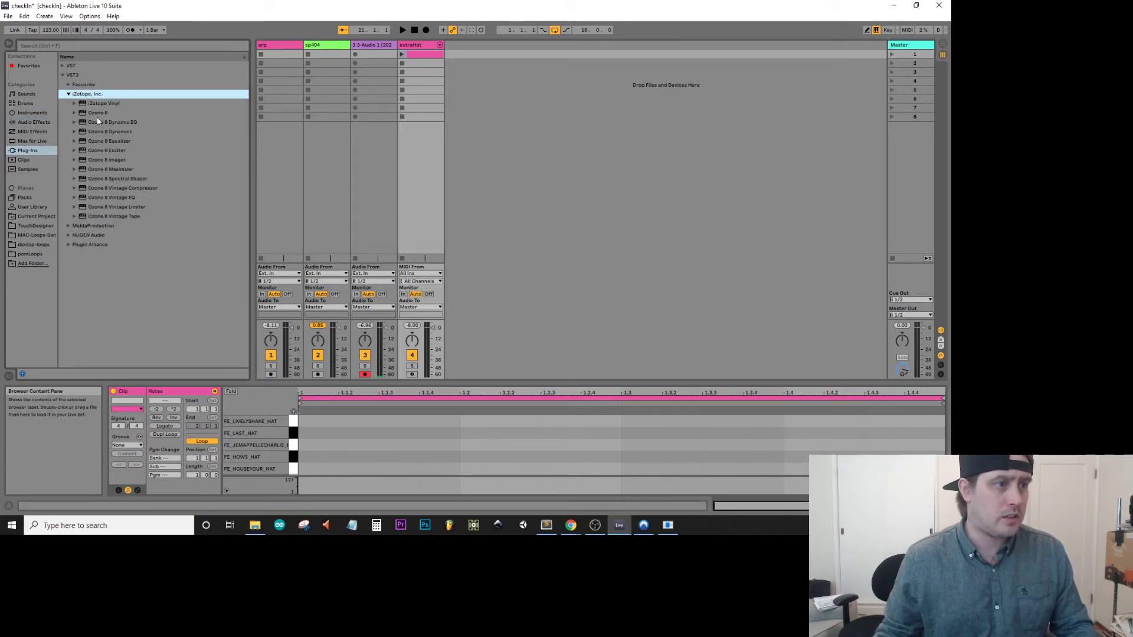
left_click(98, 113)
key("Tab")
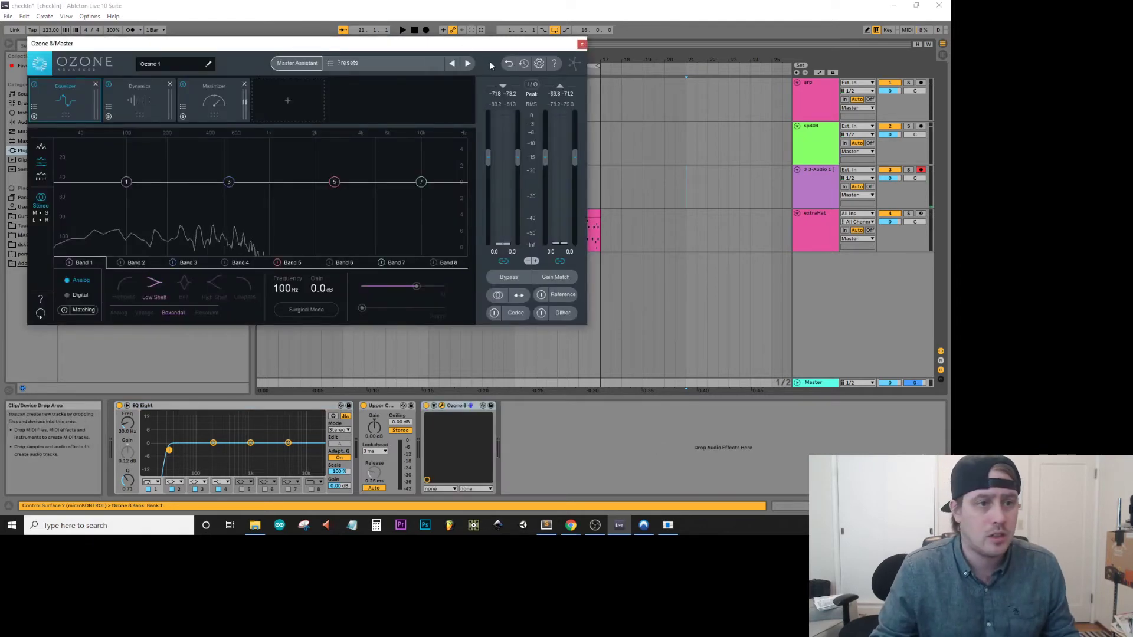
Audition Ozone 8 presets on the Master track during playback, settle on Added Attack, and close the plug-in window.
left_click(464, 66)
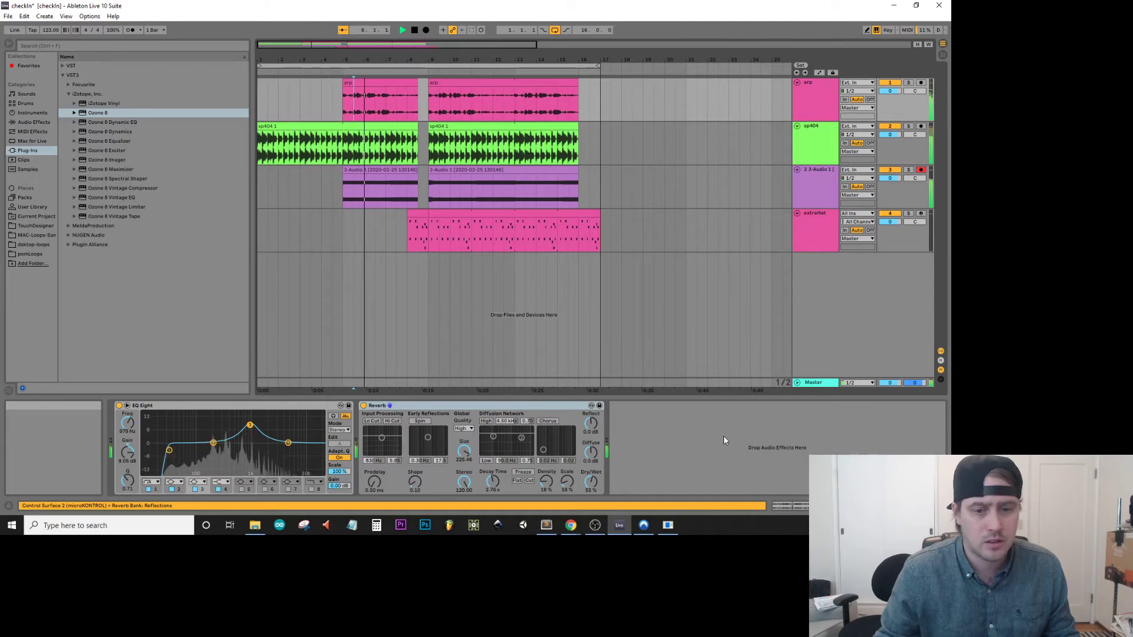
left_click(816, 382)
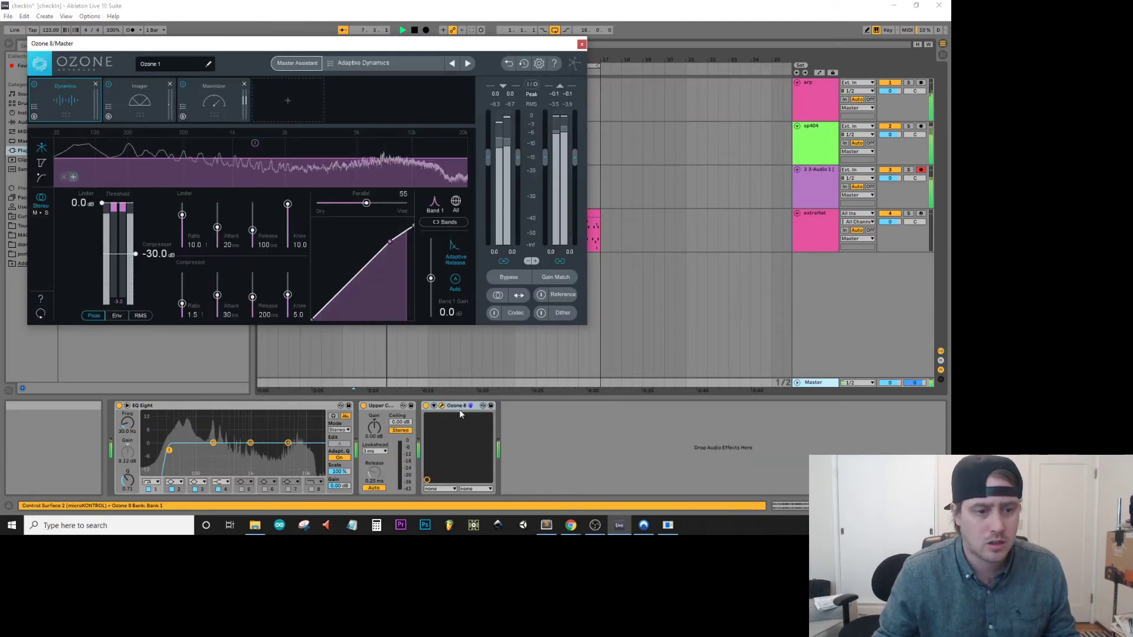
left_click(469, 63)
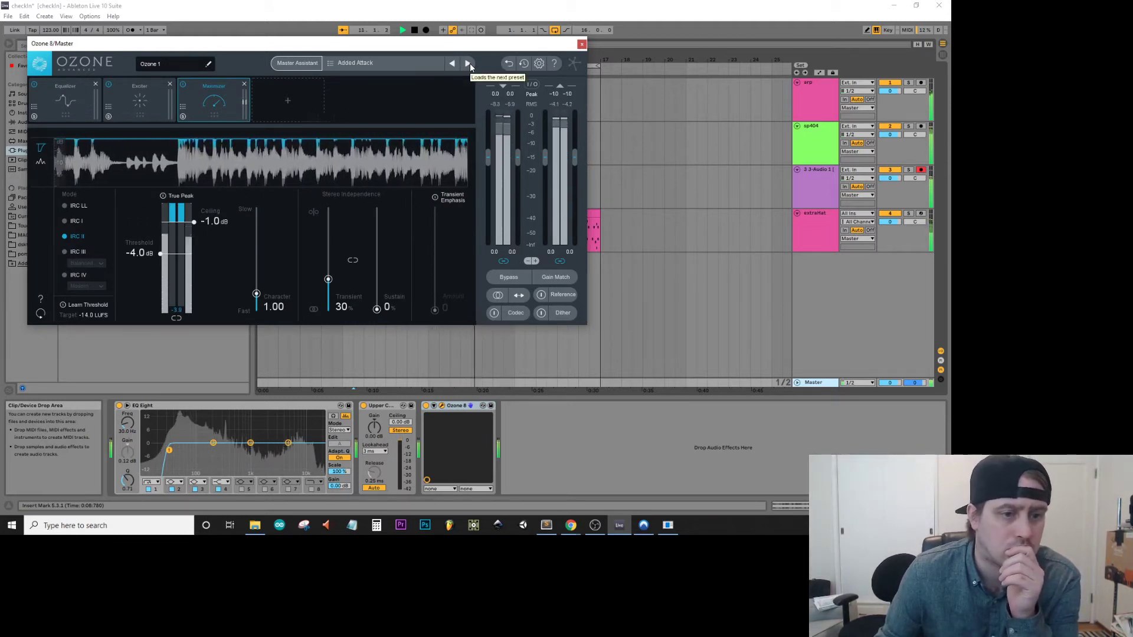
left_click(582, 44)
Select the whole arrangement and export the Master as an MP3 named 3-25-20-checkIn in the renderDaily folder.
left_click_drag(599, 231, 1, 2)
key("ctrl+shift+r")
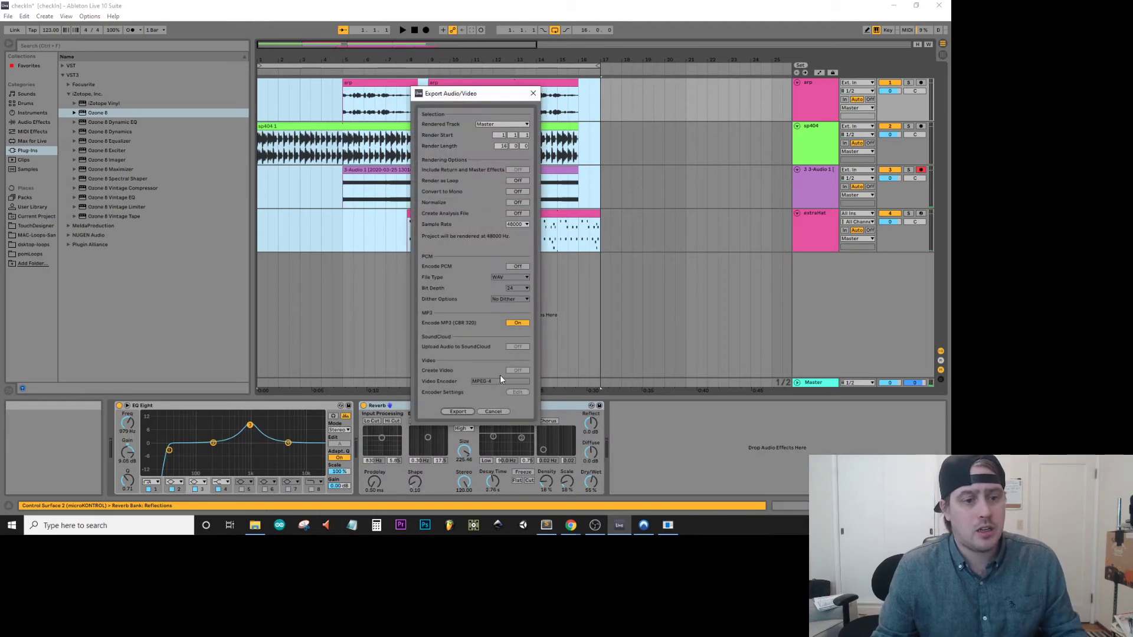
left_click(456, 412)
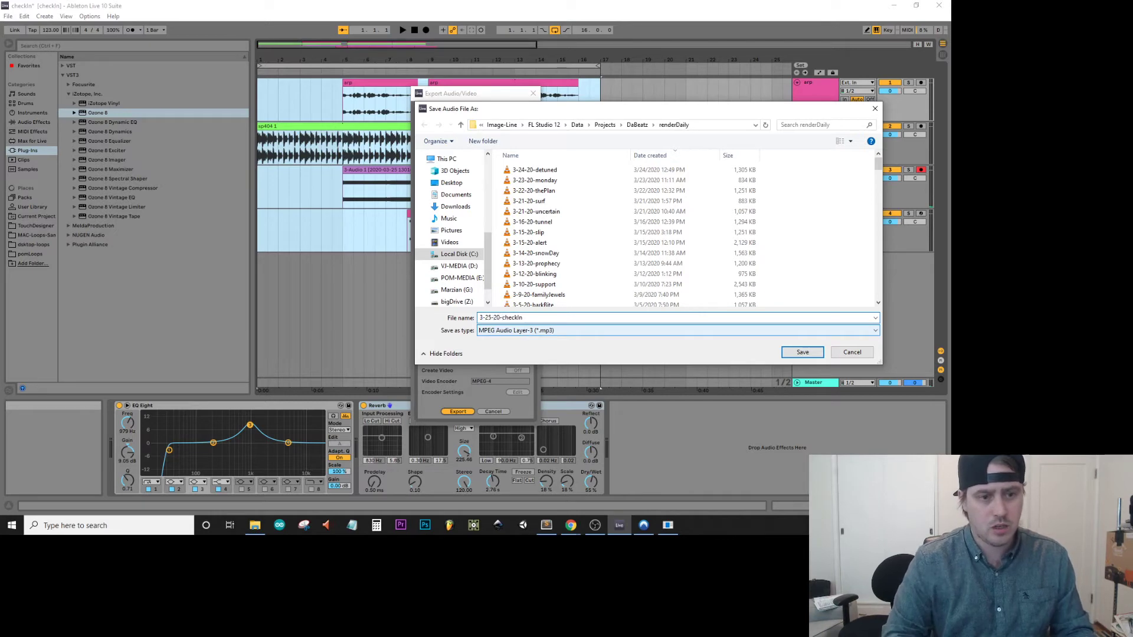
key("Return")
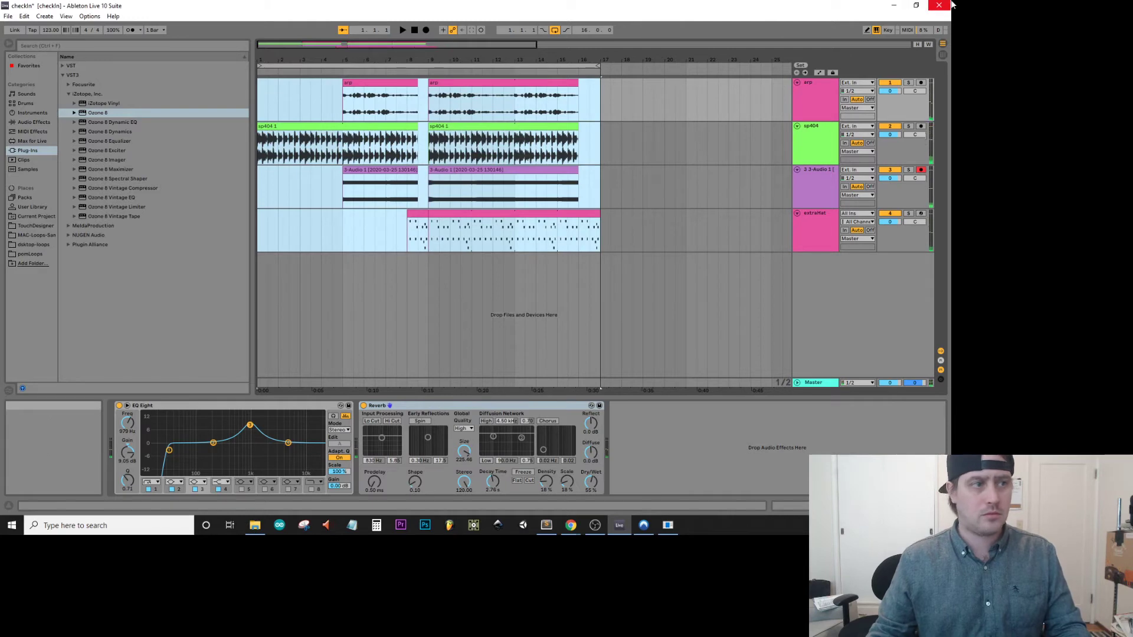
Save the Live Set and quit Ableton Live, dismissing the program error message.
left_click(568, 225)
key("ctrl+s")
left_click(940, 4)
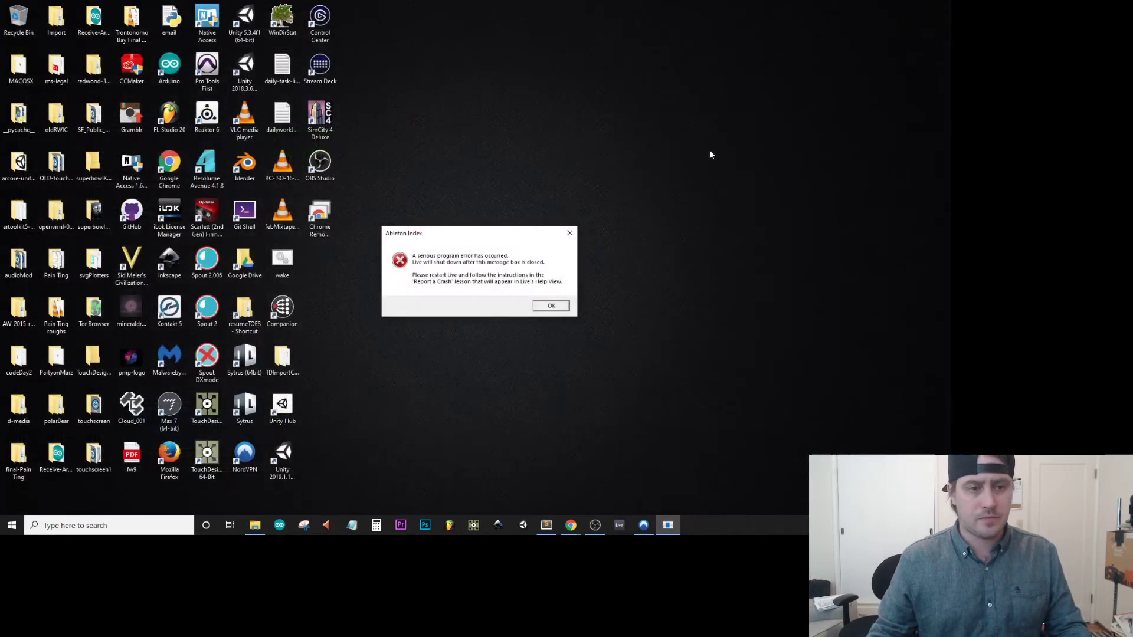
left_click(551, 305)
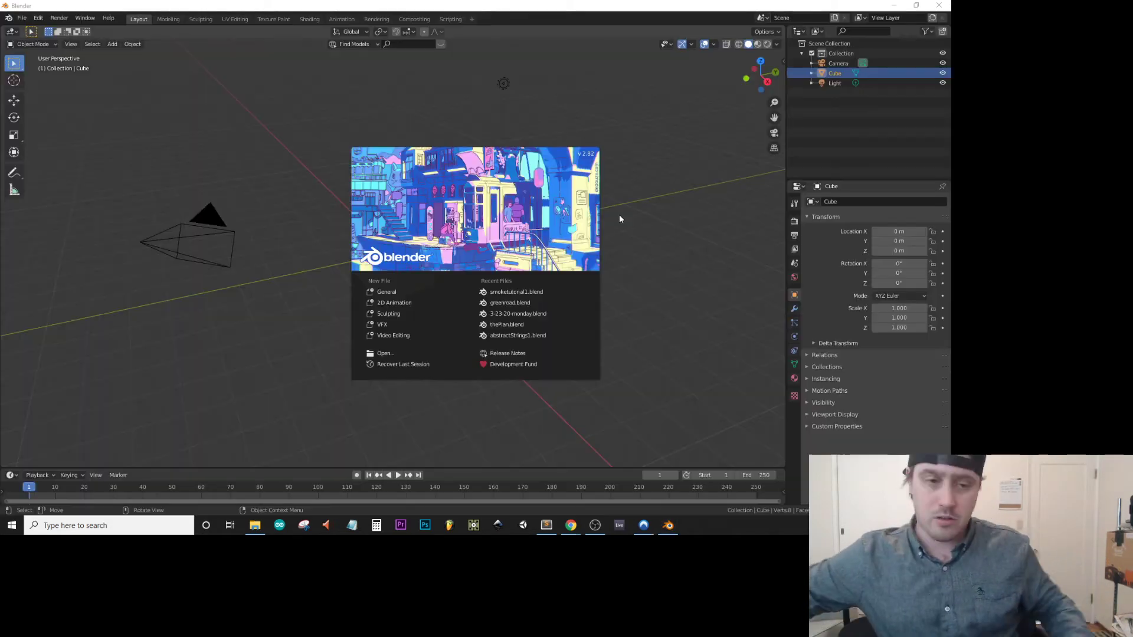
Switch to Blender, start a new General file, and delete the default cube, camera and light.
left_click(370, 295)
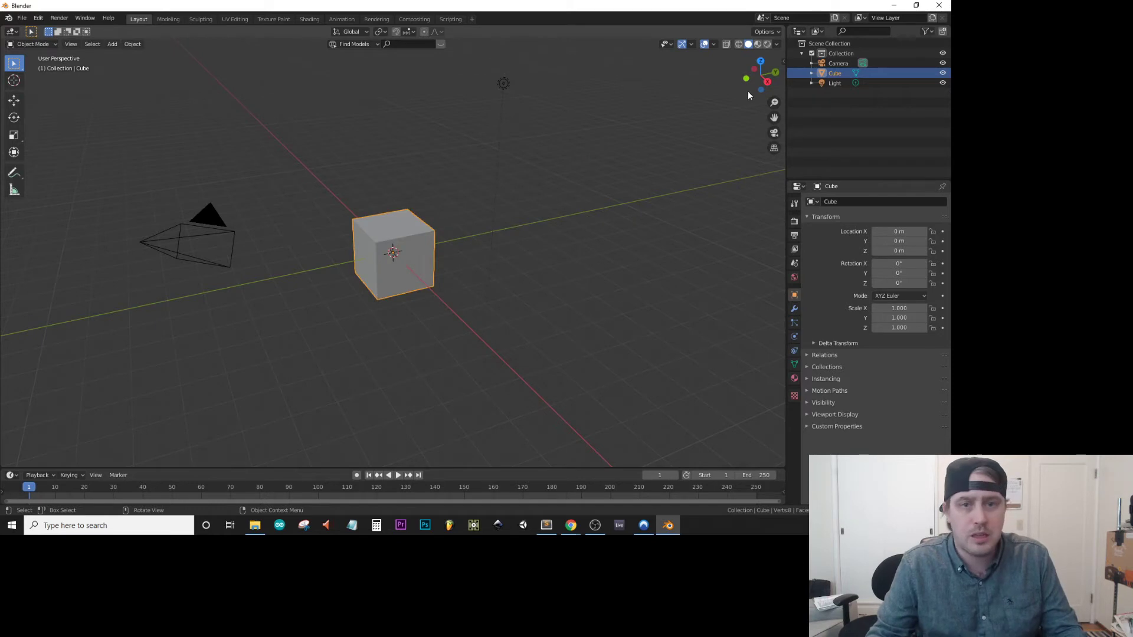
left_click(832, 81)
left_click(837, 72)
left_click(840, 65)
left_click(836, 83, "shift")
right_click(837, 82)
left_click(817, 102)
Add a mesh circle and set its X rotation to 90° so it stands upright.
middle_click_drag(370, 240, 415, 227)
key("shift+a")
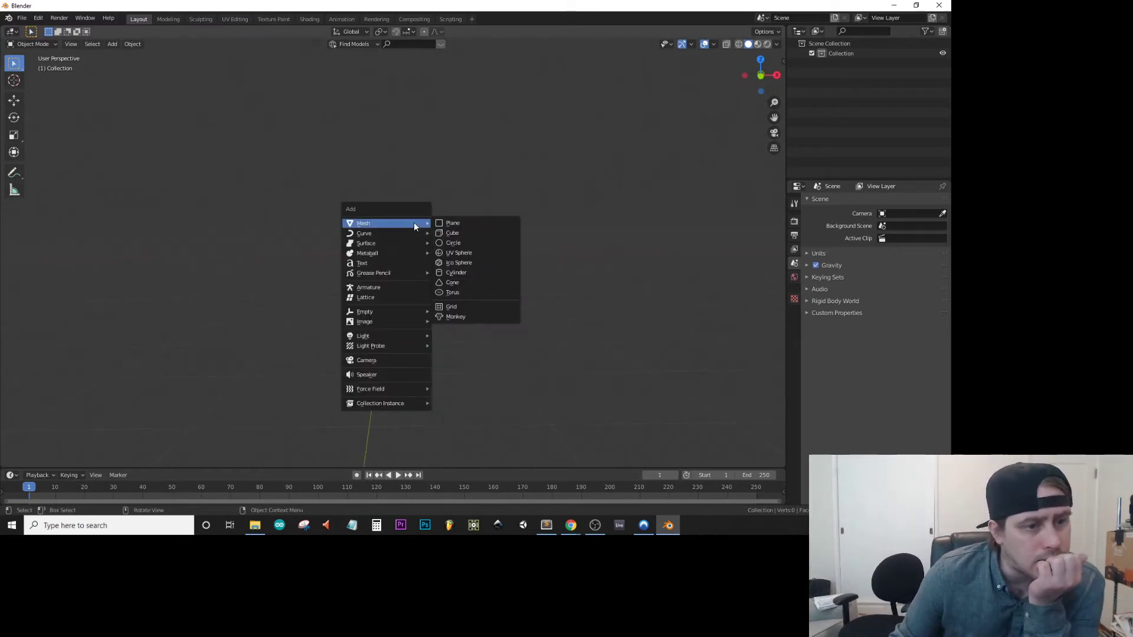
left_click(454, 243)
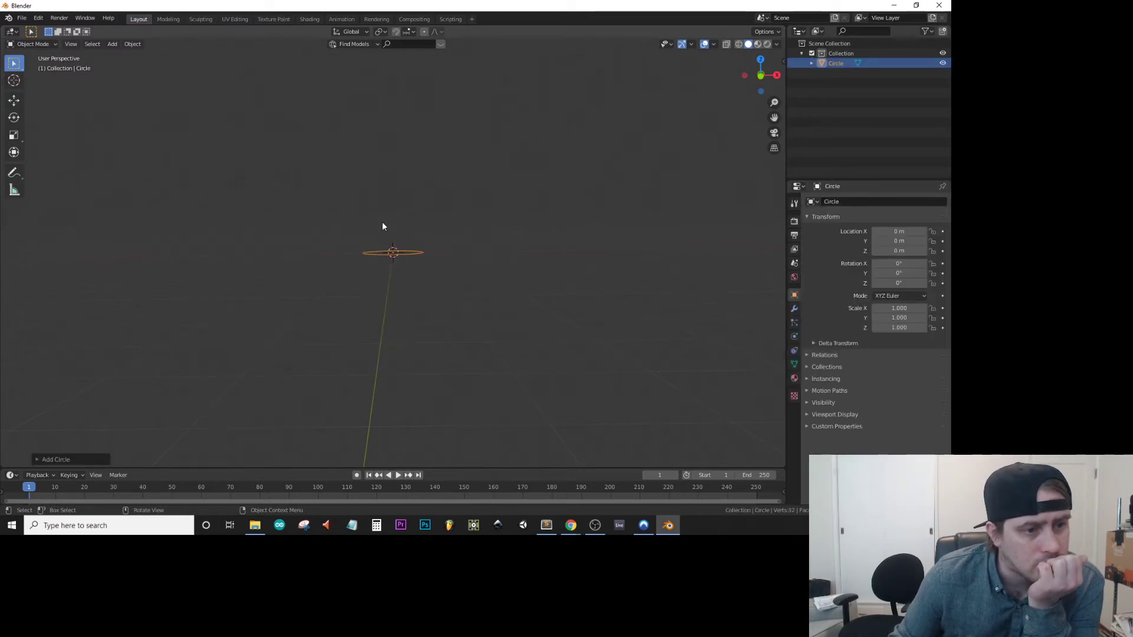
left_click(901, 263)
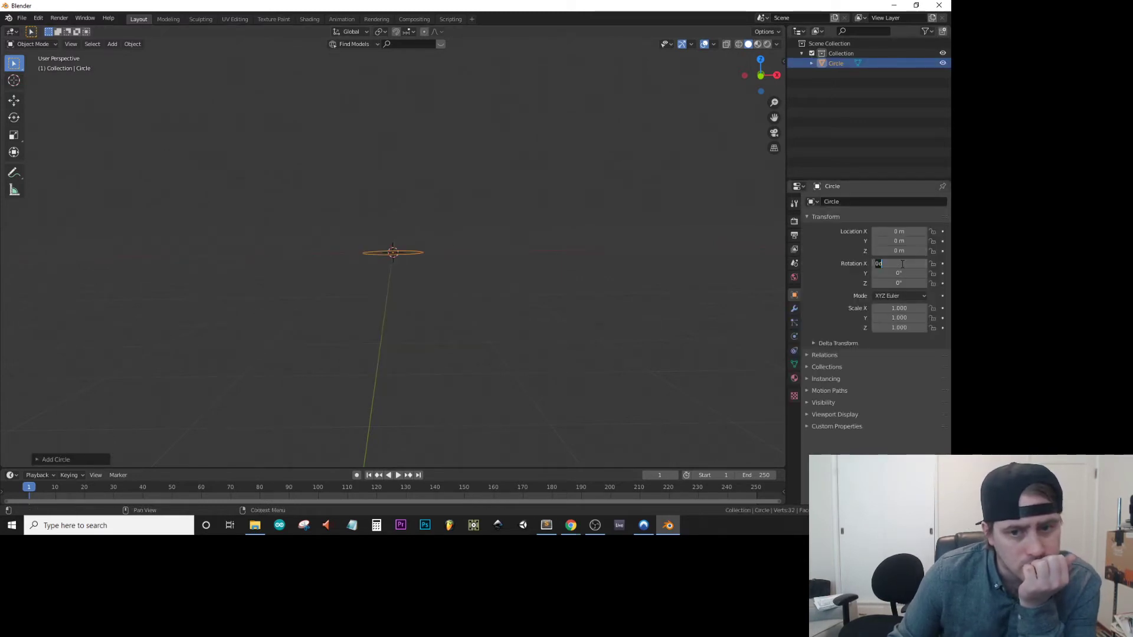
type("90")
key("Return")
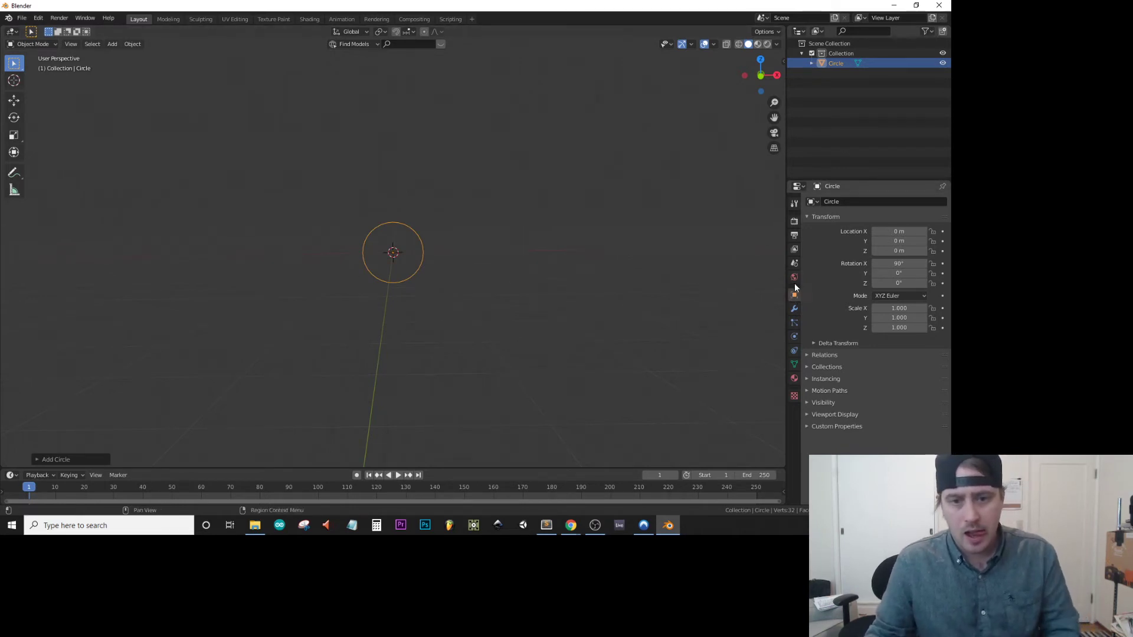
Look through the circle's data, particle, physics, constraint, modifier, object, material, texture, scene and world properties.
left_click(795, 364)
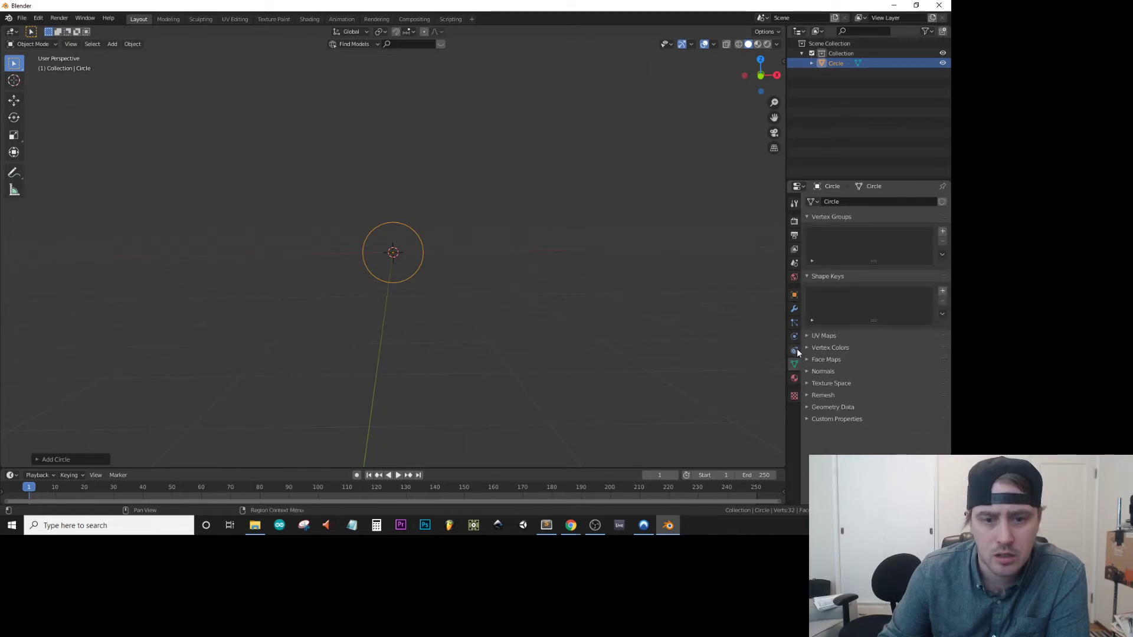
left_click(795, 322)
left_click(795, 341)
left_click(794, 352)
left_click(795, 335)
left_click(795, 309)
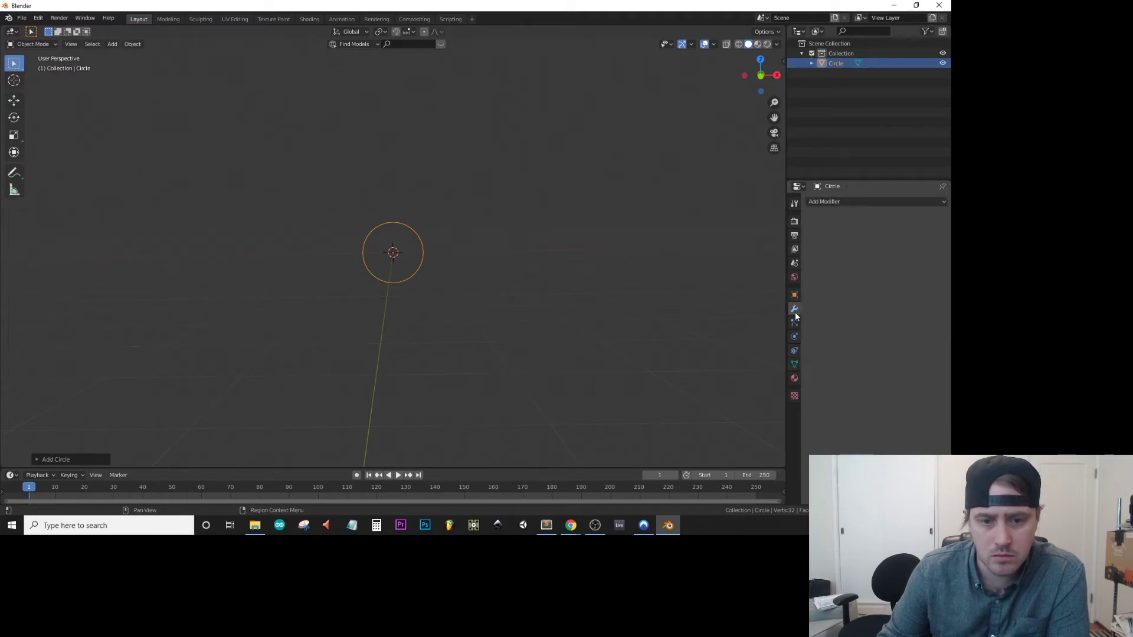
left_click(795, 295)
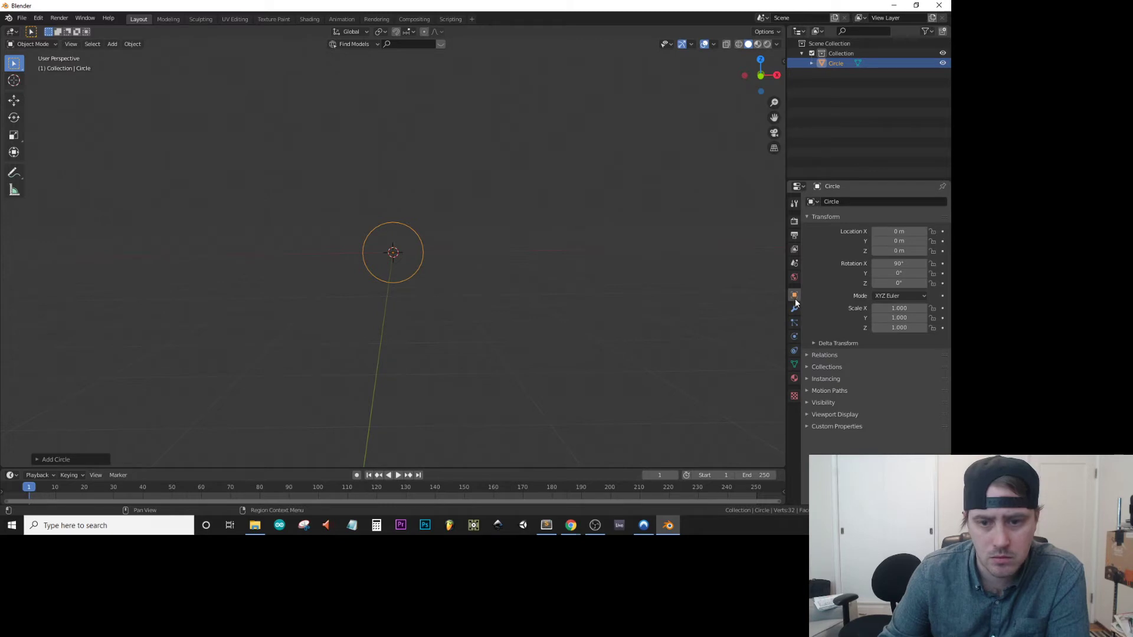
left_click(794, 379)
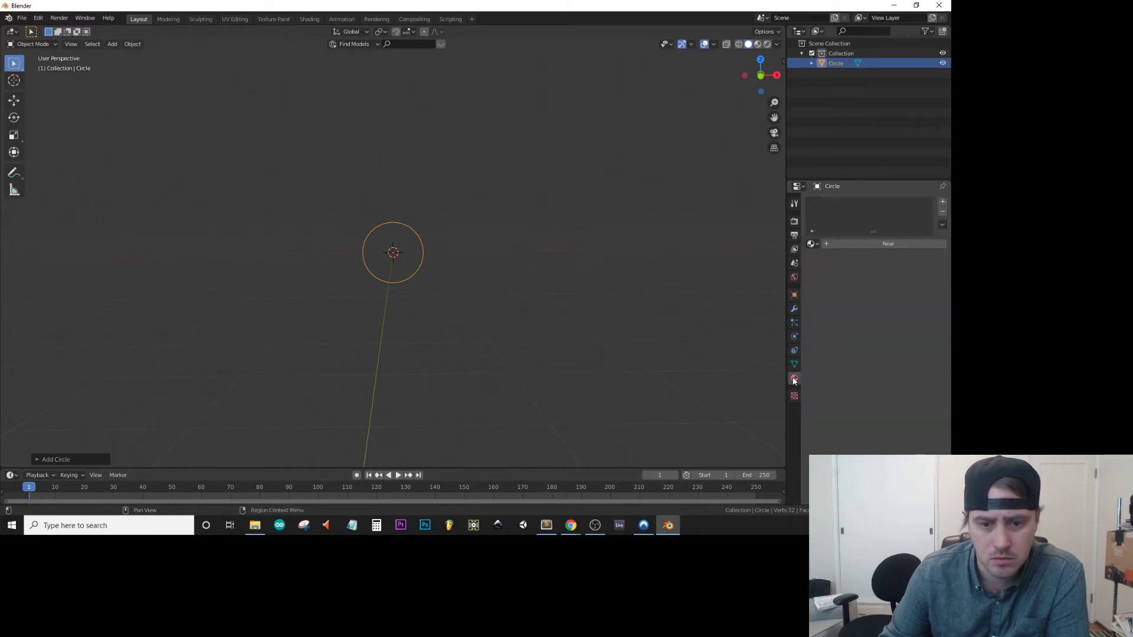
left_click(794, 397)
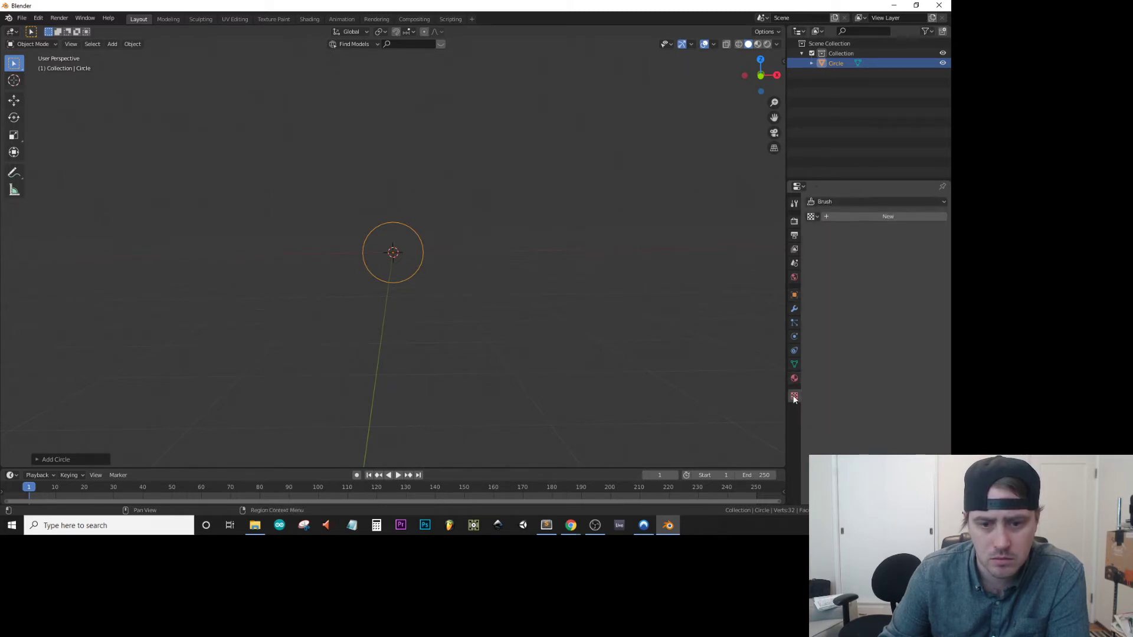
left_click(794, 267)
left_click(793, 280)
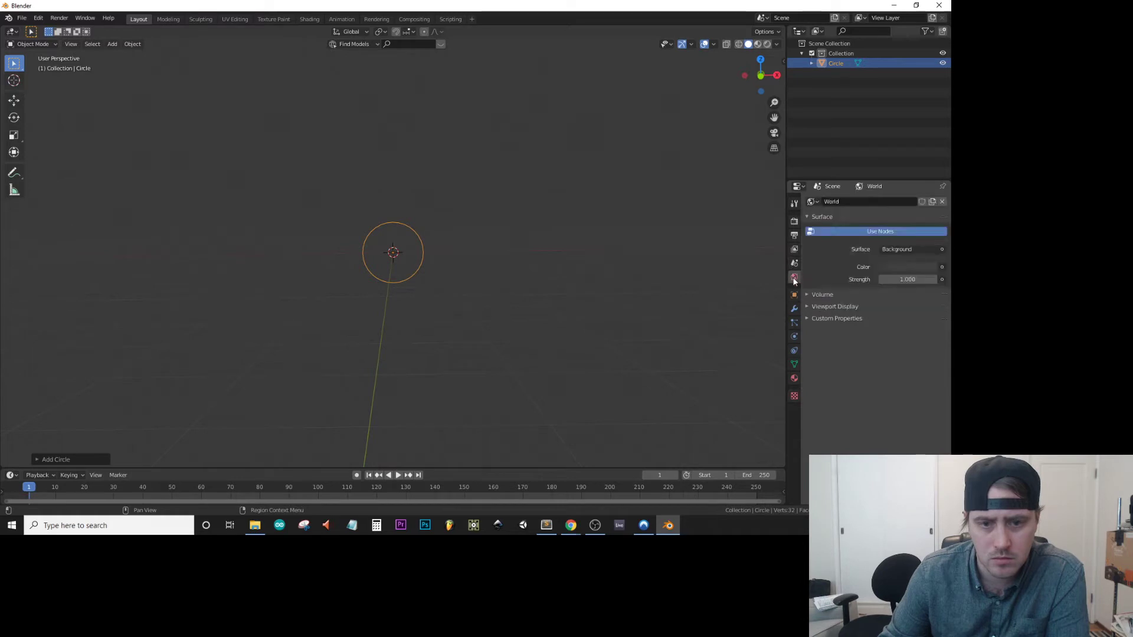
left_click(794, 350)
Examine the Geometry Data and Remesh settings in the circle's mesh data properties.
left_click(794, 365)
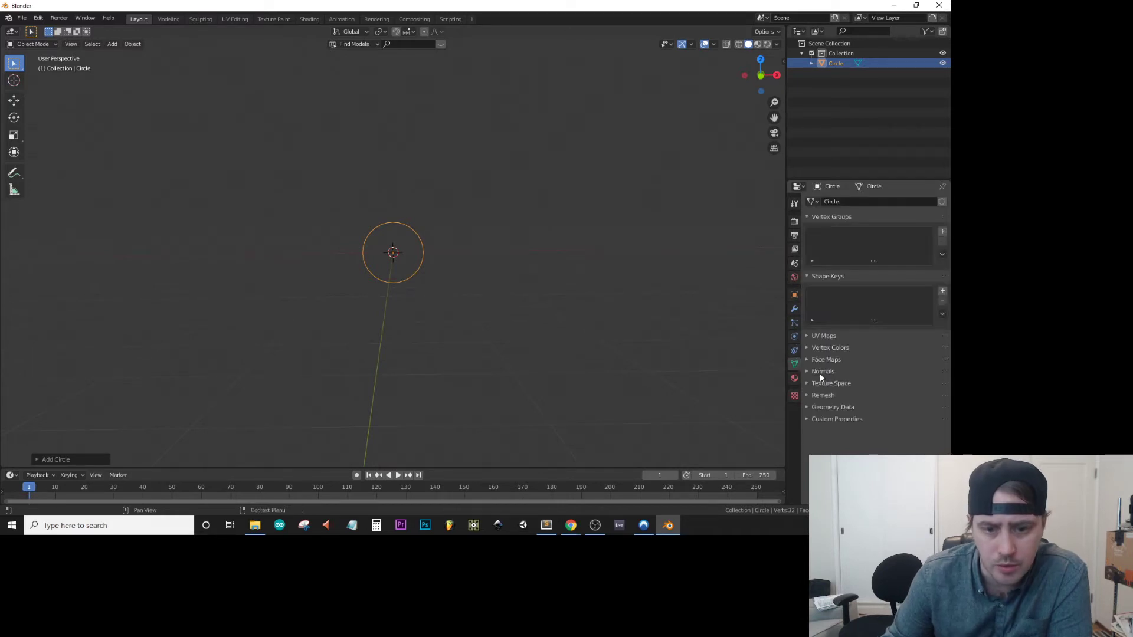
left_click(807, 407)
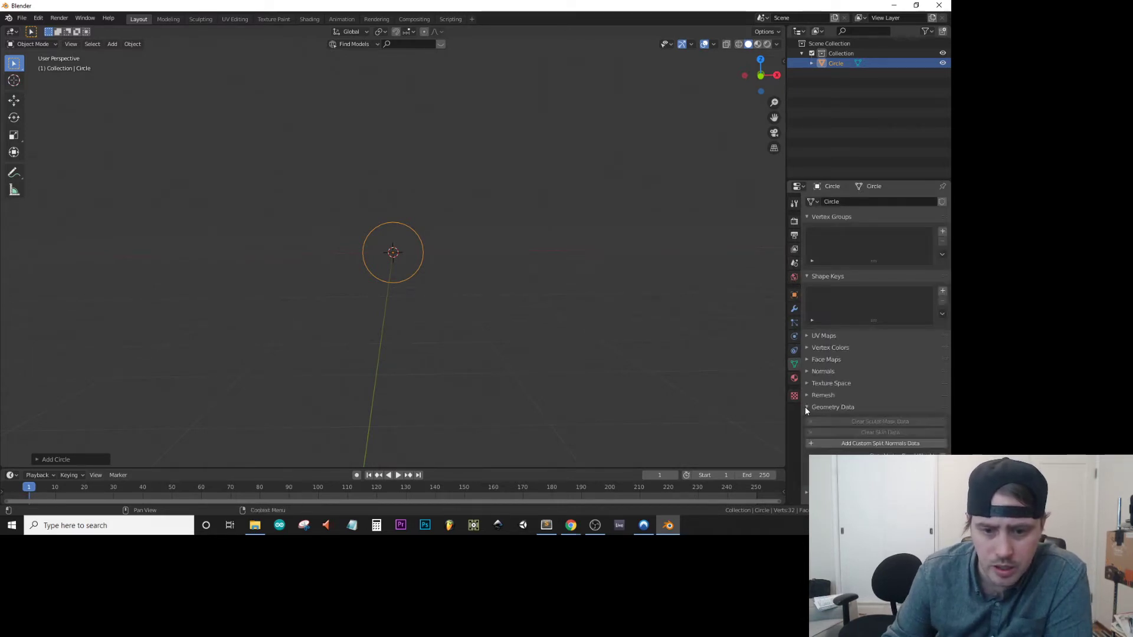
left_click(806, 407)
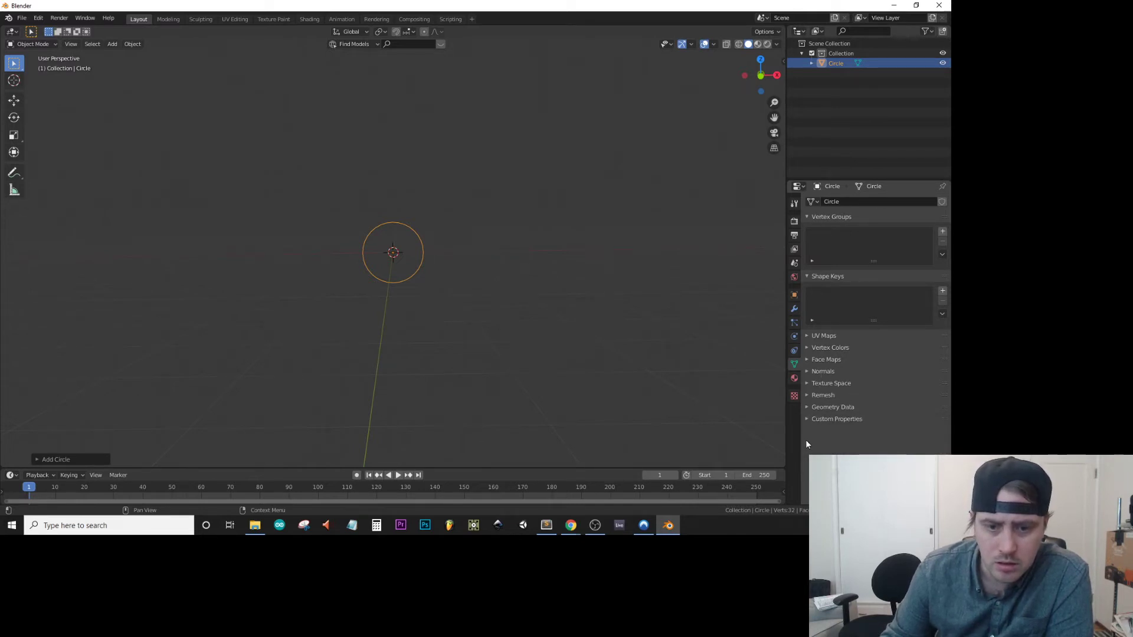
left_click(808, 397)
left_click(808, 397)
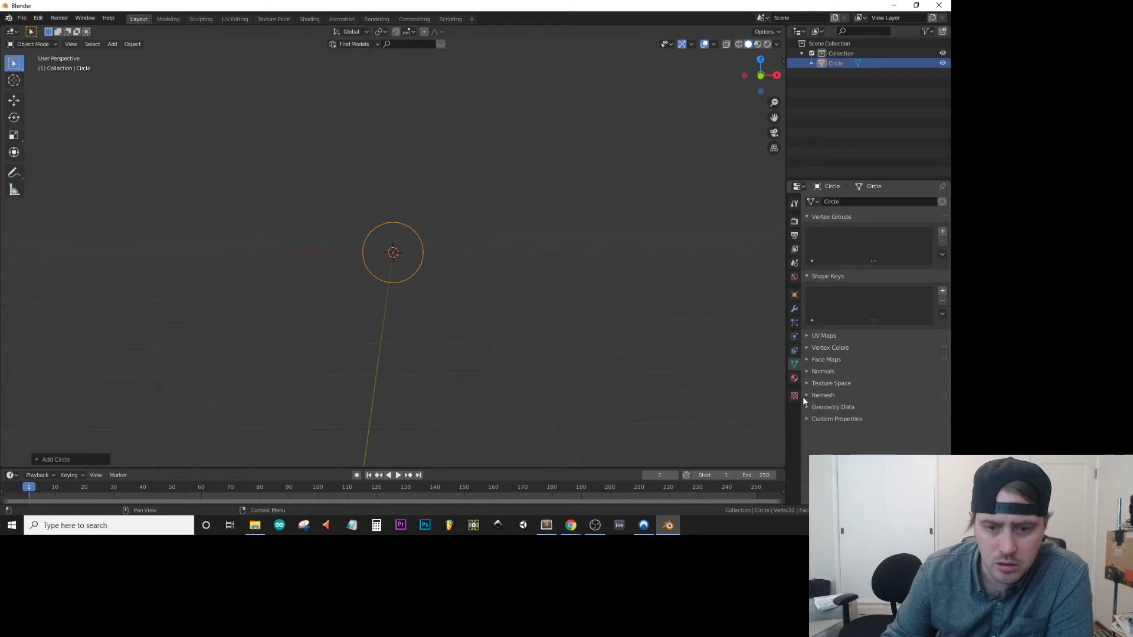
Recheck the circle's material, constraint, physics, particle, modifier and object settings, plus the world and texture properties.
left_click(794, 378)
left_click(794, 364)
left_click(794, 351)
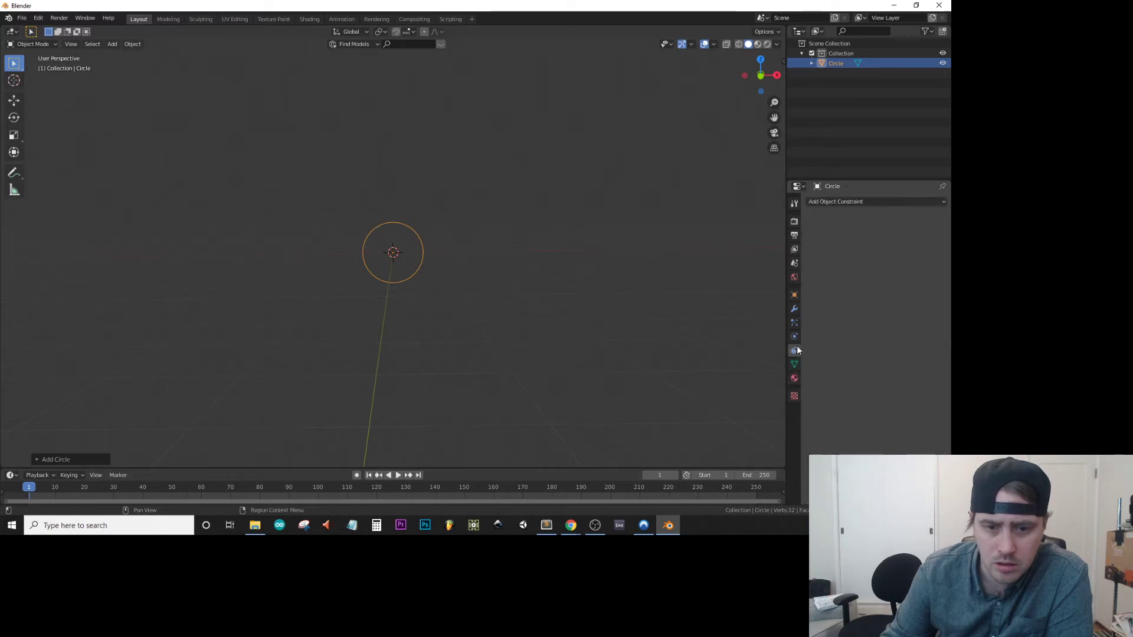
left_click(794, 337)
left_click(795, 322)
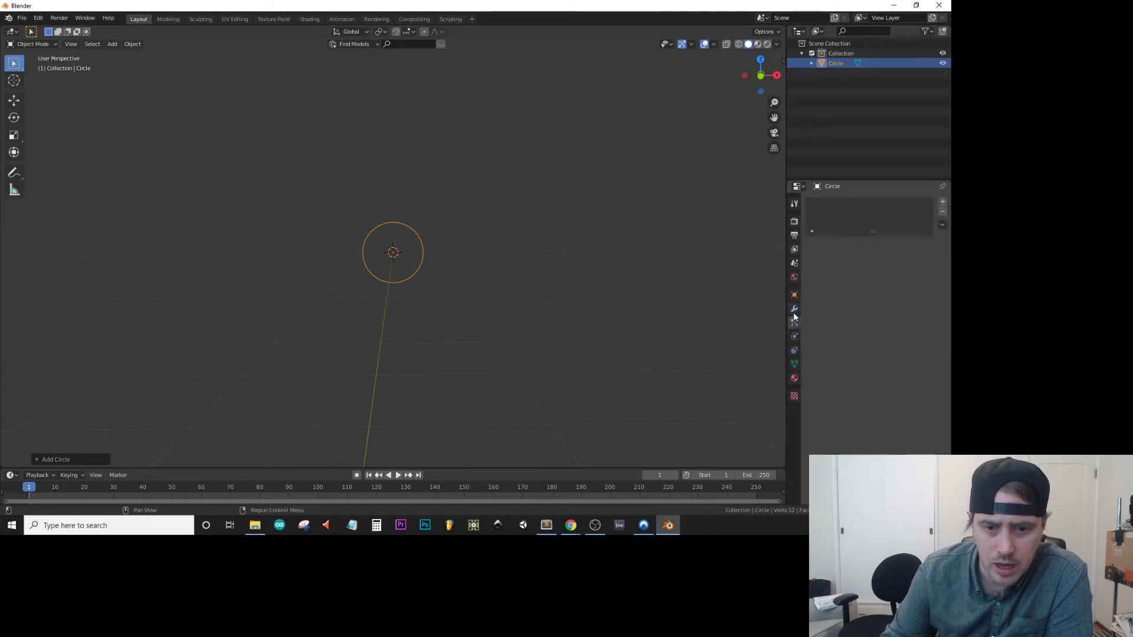
left_click(795, 309)
left_click(795, 294)
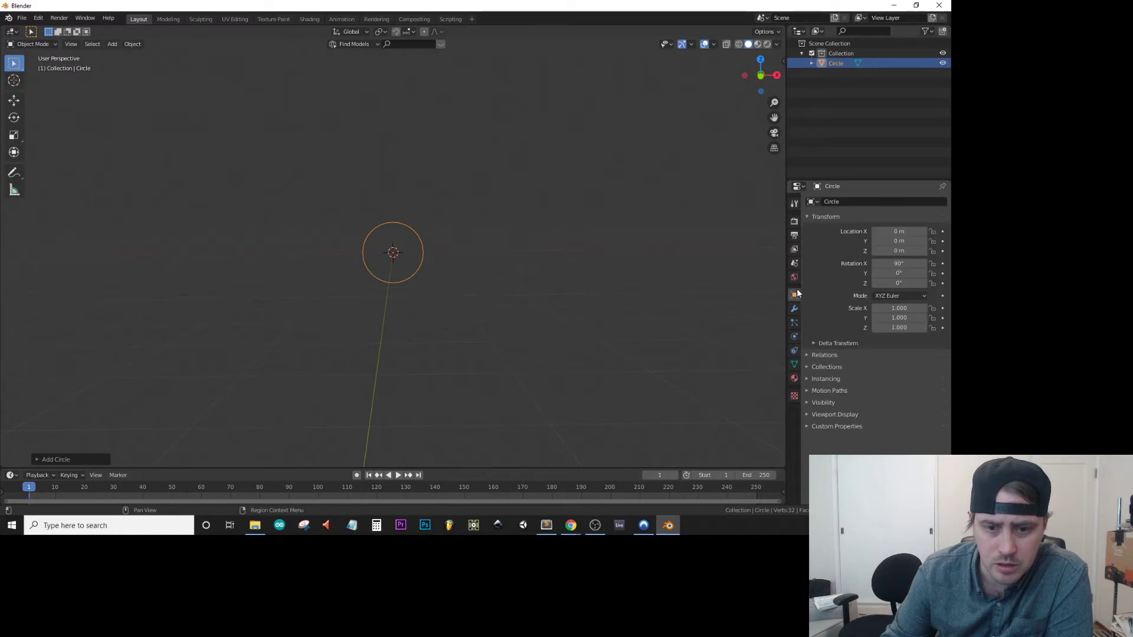
left_click(808, 218)
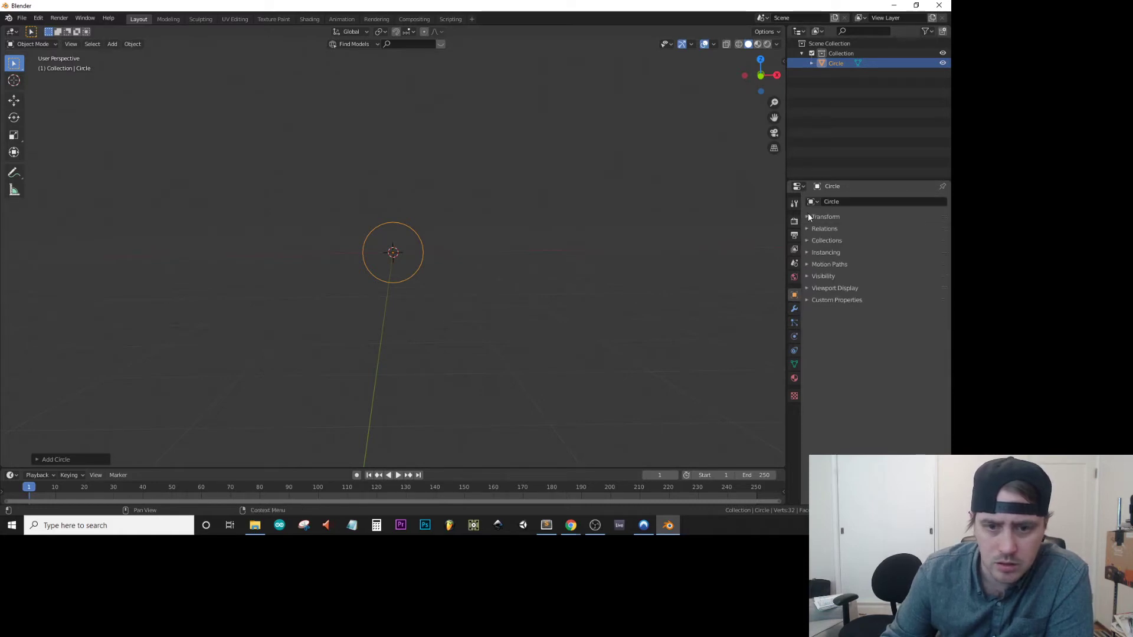
left_click(795, 277)
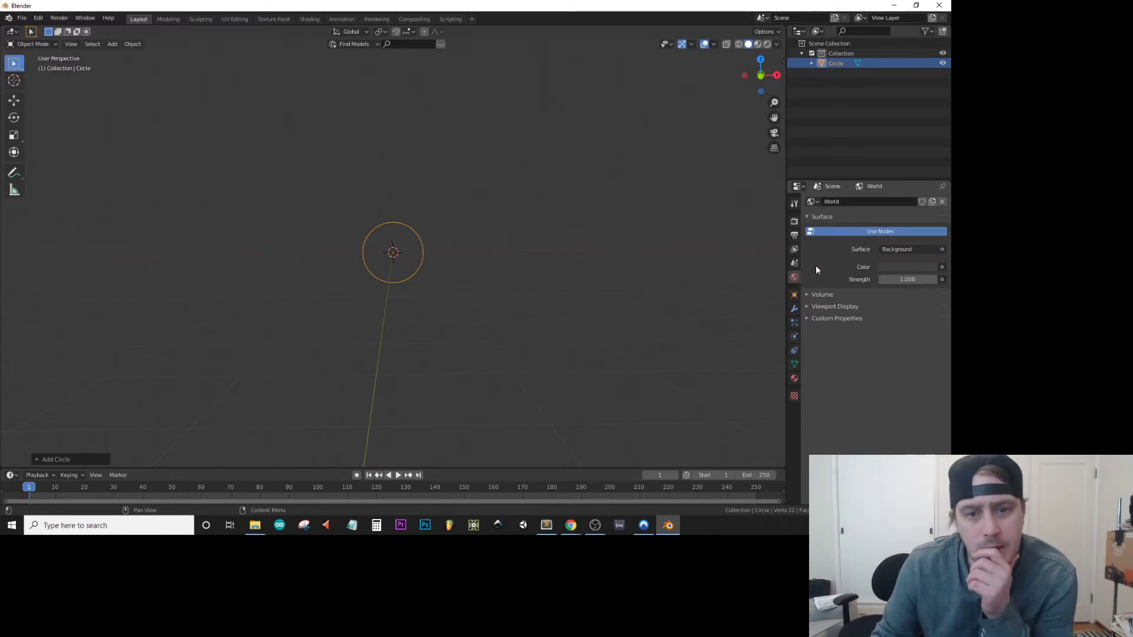
left_click(794, 378)
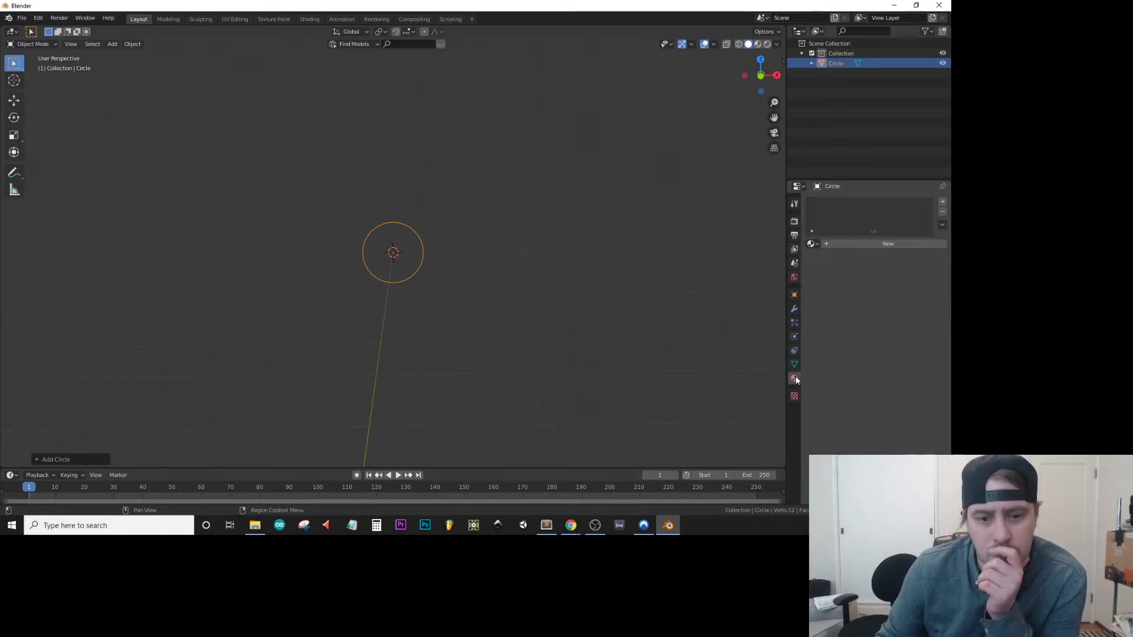
left_click(794, 396)
middle_click_drag(339, 182, 392, 229)
right_click(391, 229)
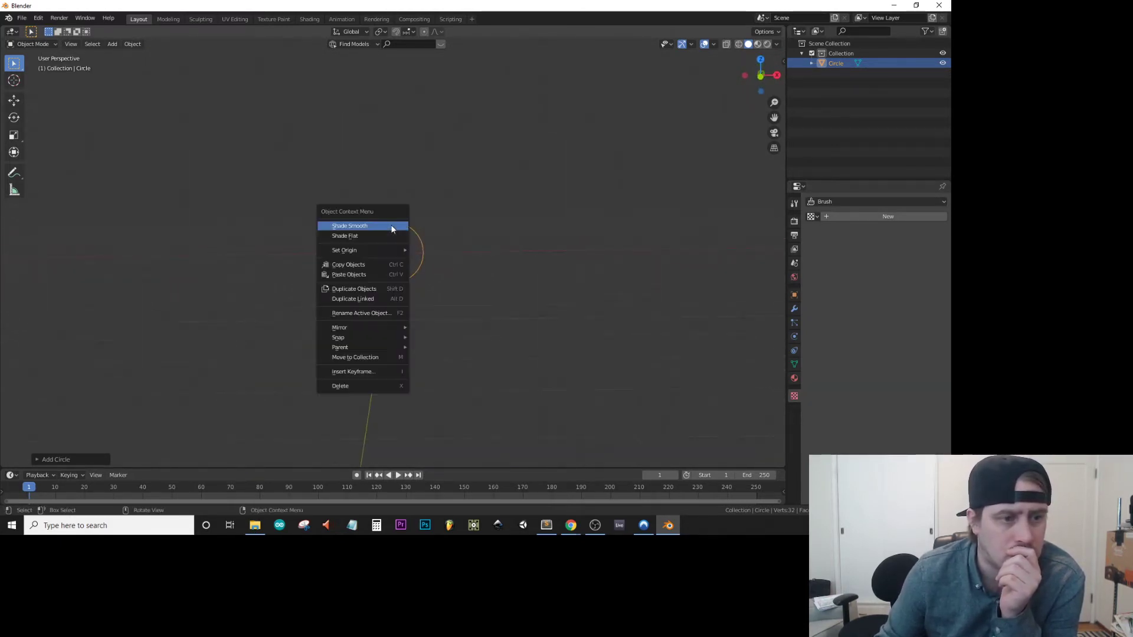
Examine the circle's UV Maps, Vertex Colors, Face Maps, Normals, Texture Space, Remesh and Geometry Data settings.
left_click(794, 379)
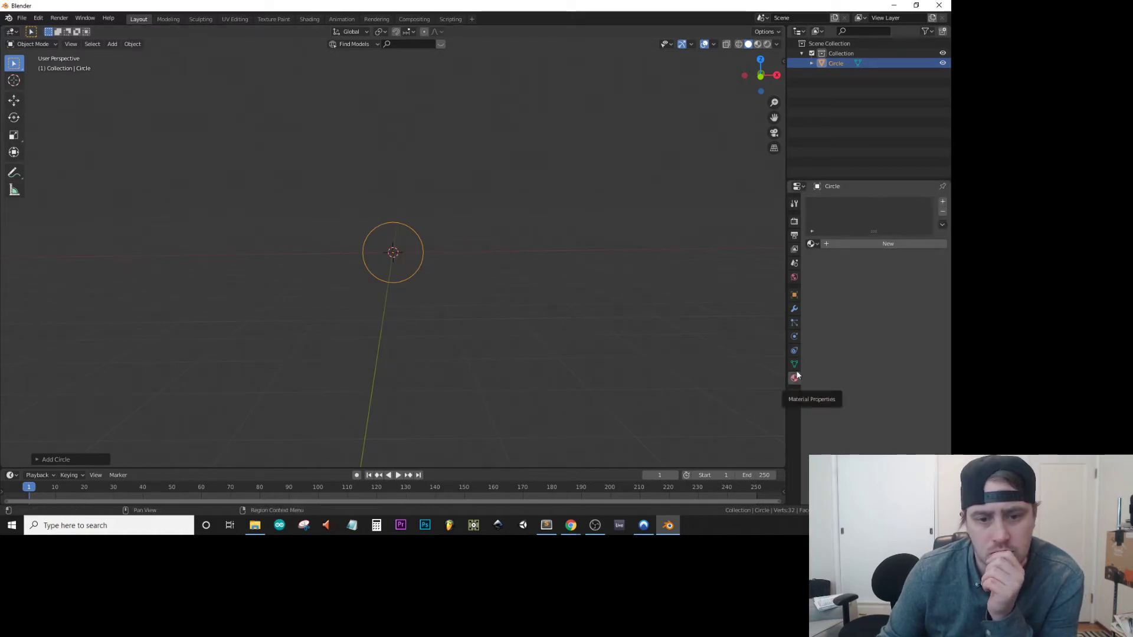
left_click(795, 365)
left_click(816, 348)
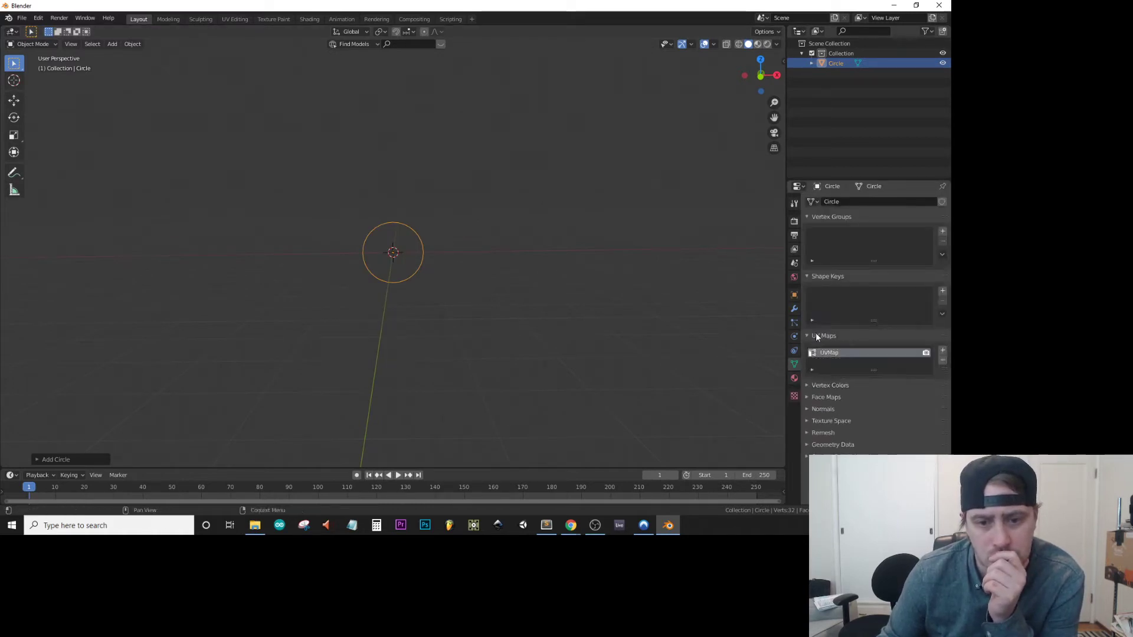
left_click(816, 348)
left_click(816, 347)
left_click(816, 360)
left_click(816, 361)
left_click(818, 372)
left_click(818, 372)
left_click(820, 385)
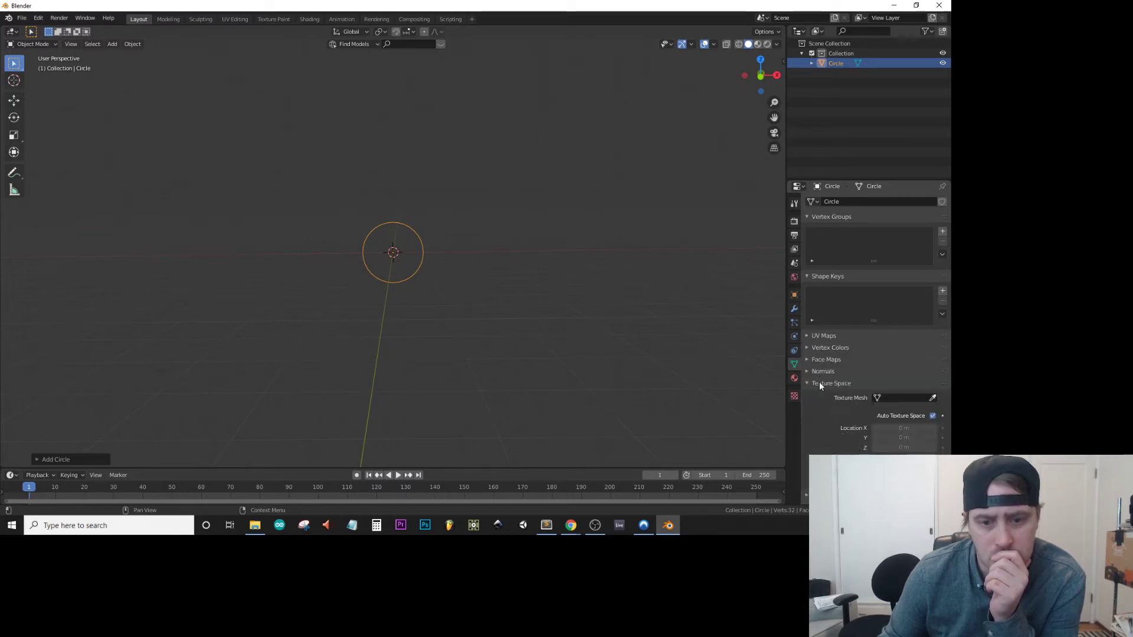
left_click(819, 382)
left_click(819, 395)
left_click(819, 396)
left_click(823, 408)
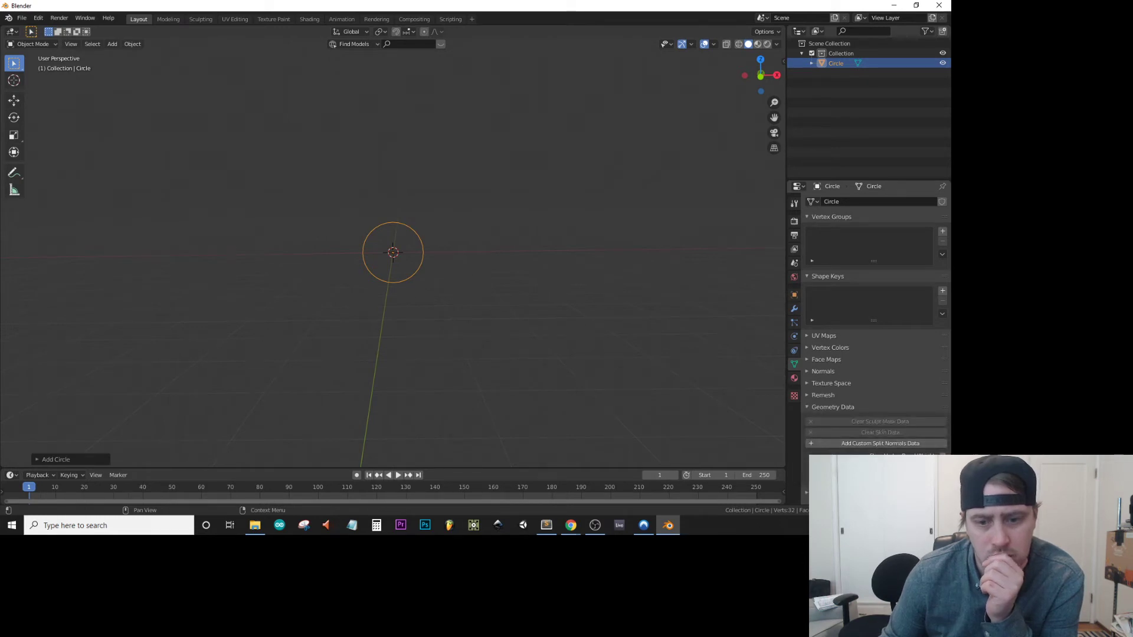
left_click(807, 407)
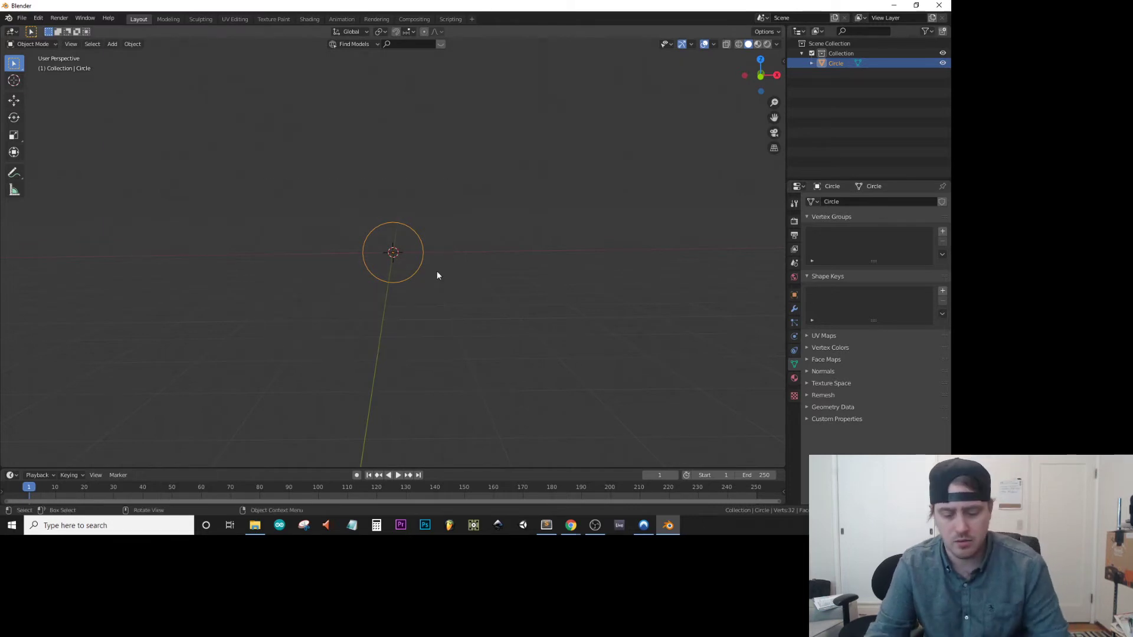
Delete the mesh circle and add a Bezier circle curve in its place.
key("Delete")
key("shift+a")
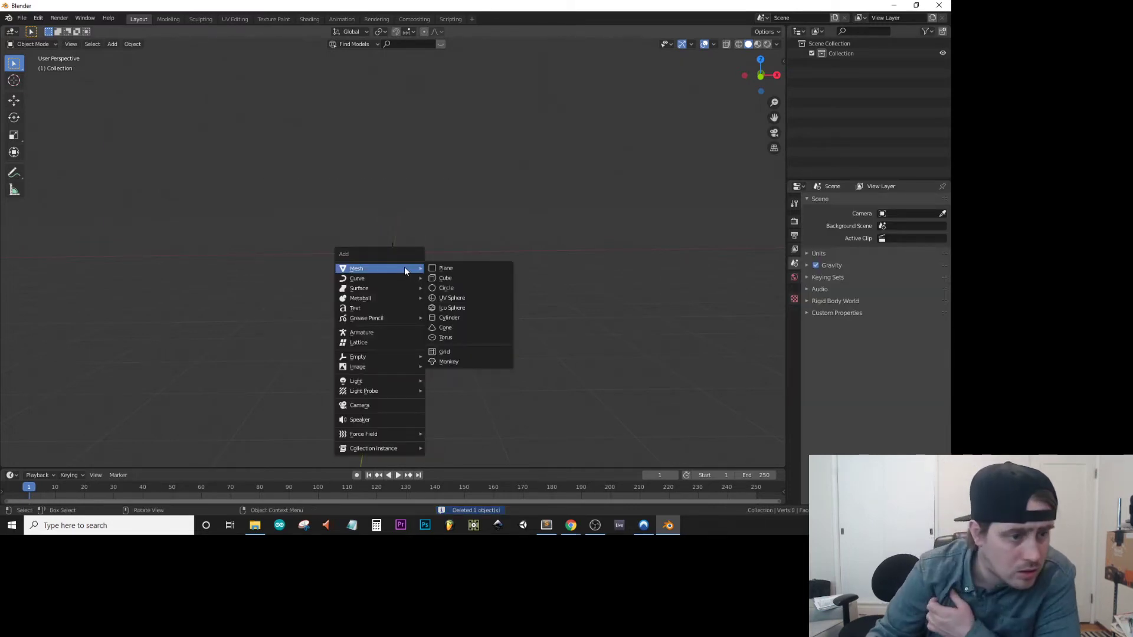
mouse_move(407, 278)
left_click(451, 285)
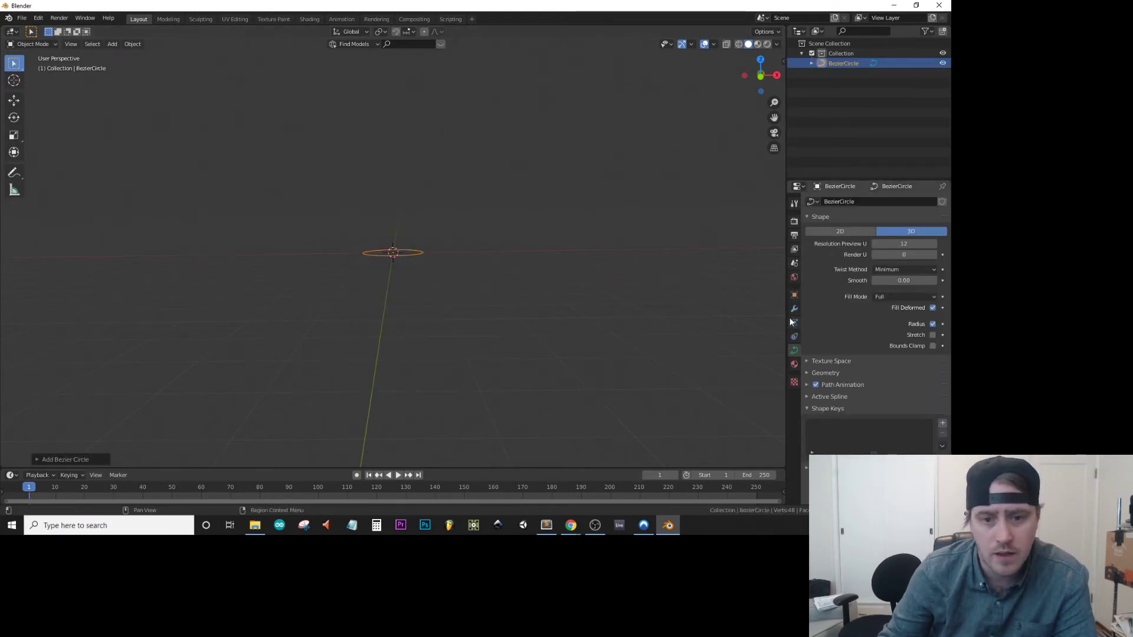
Set the Bezier circle's X rotation to 90° so it stands upright.
left_click(795, 295)
left_click(823, 217)
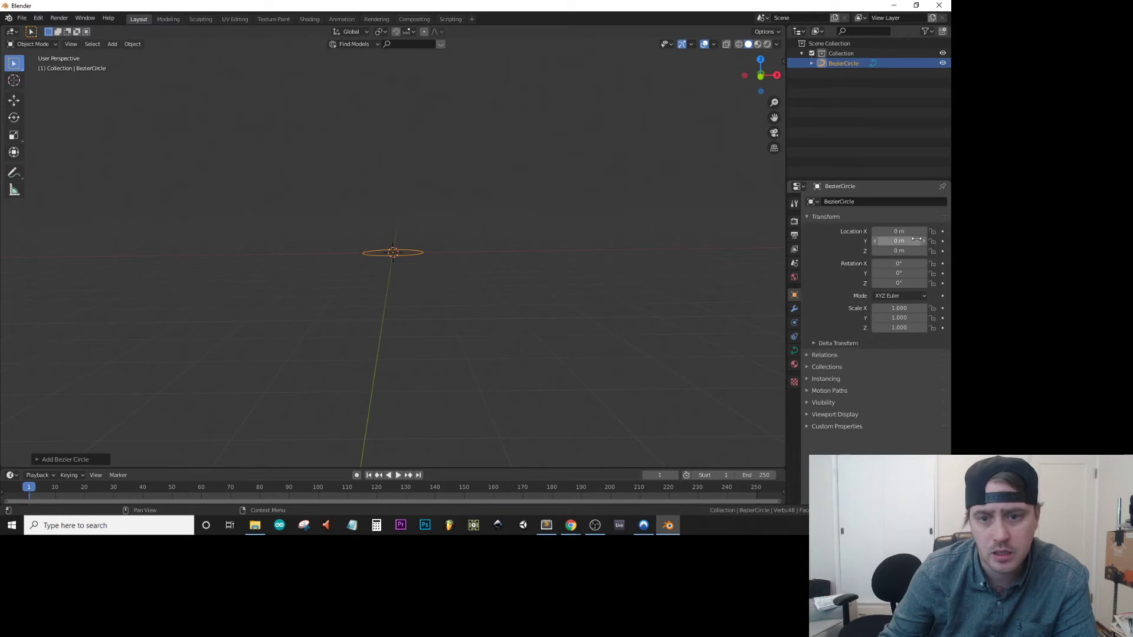
left_click(899, 263)
type("90")
key("Return")
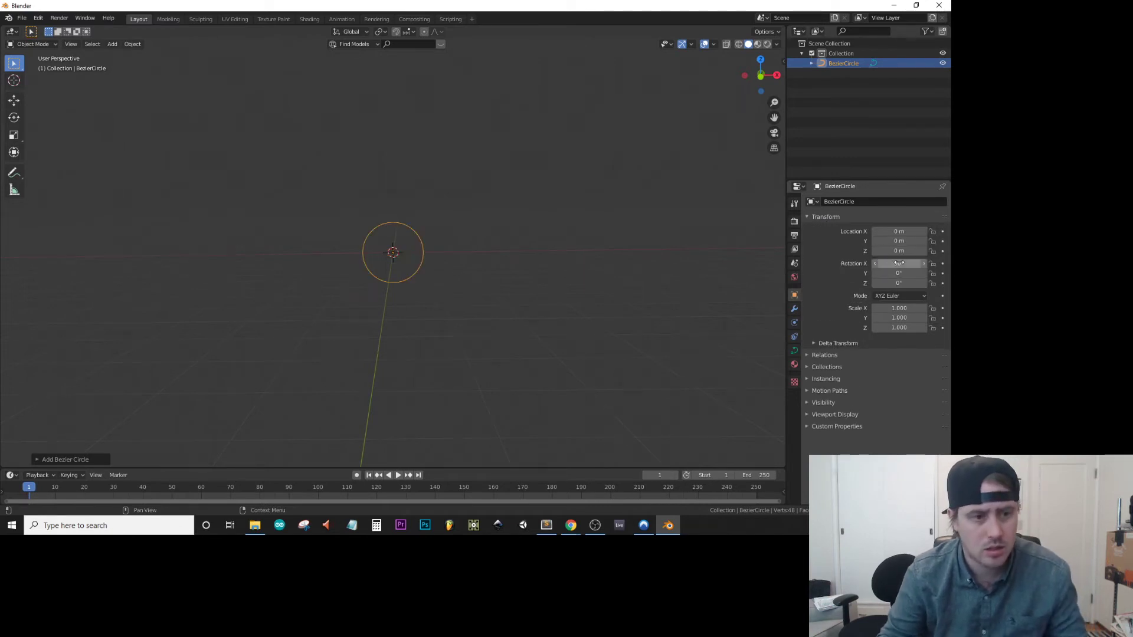
Extrude the Bezier circle by about 2.05 m in its curve geometry settings and inspect the resulting tube.
left_click(794, 351)
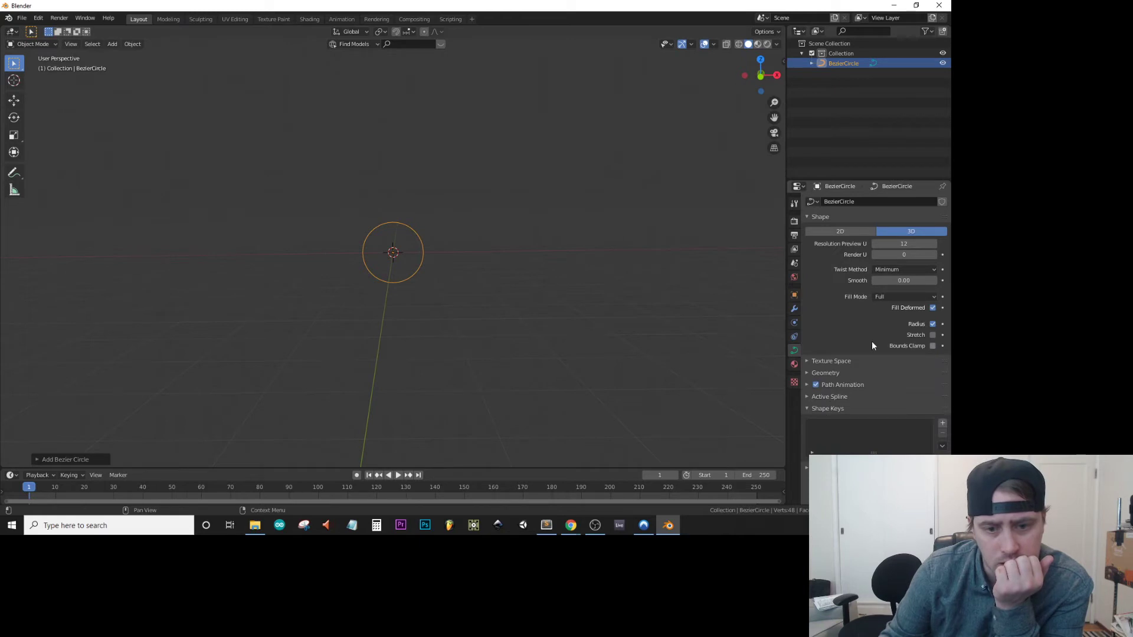
left_click(825, 373)
scroll(907, 402, "down", 2)
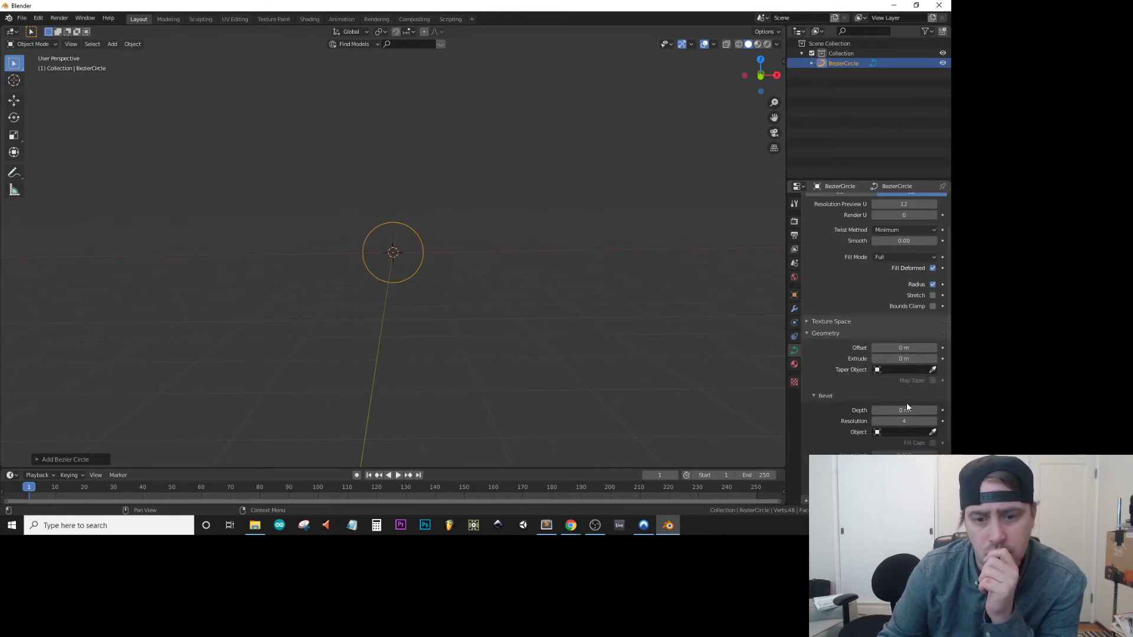
left_click_drag(903, 358, 949, 359)
middle_click_drag(398, 308, 370, 277)
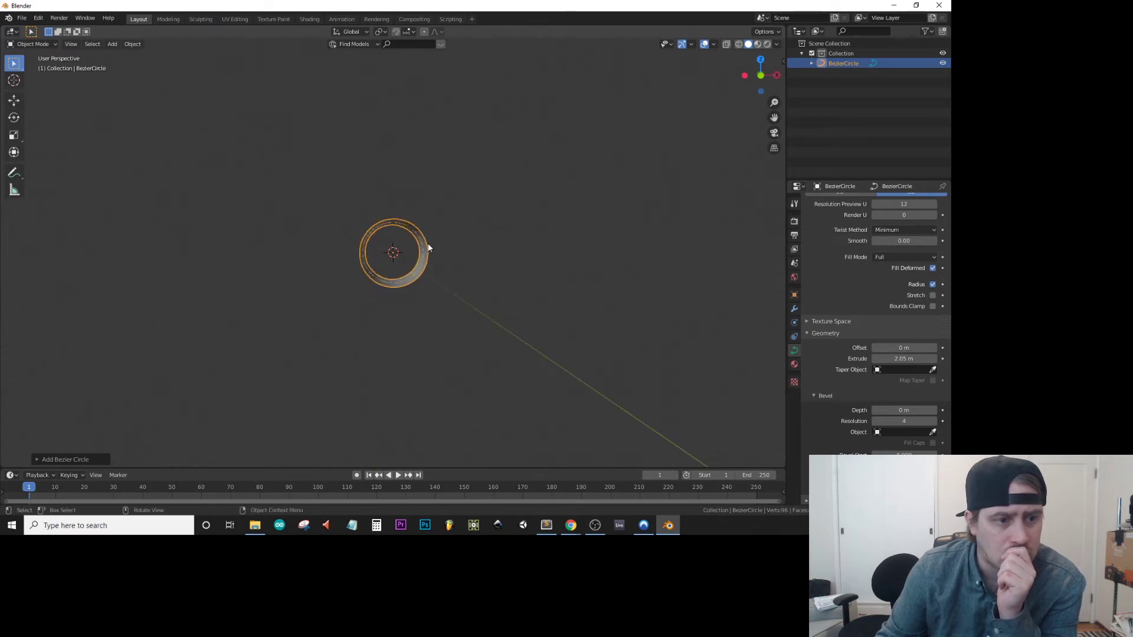
scroll(393, 252, "up", 4)
mouse_move(477, 247)
middle_mouse_down()
mouse_move(448, 261)
mouse_move(458, 270)
mouse_move(505, 260)
mouse_move(515, 234)
mouse_move(478, 225)
mouse_move(455, 235)
mouse_move(480, 255)
mouse_move(484, 240)
mouse_move(477, 249)
middle_mouse_up()
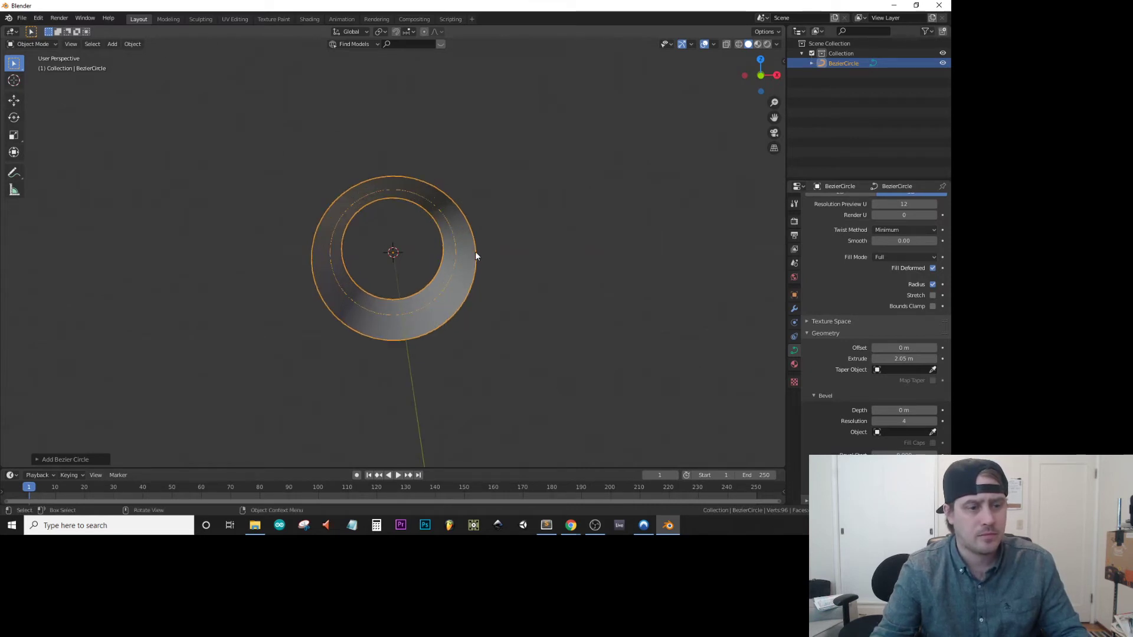
scroll(476, 255, "down", 2)
scroll(476, 256, "up", 1)
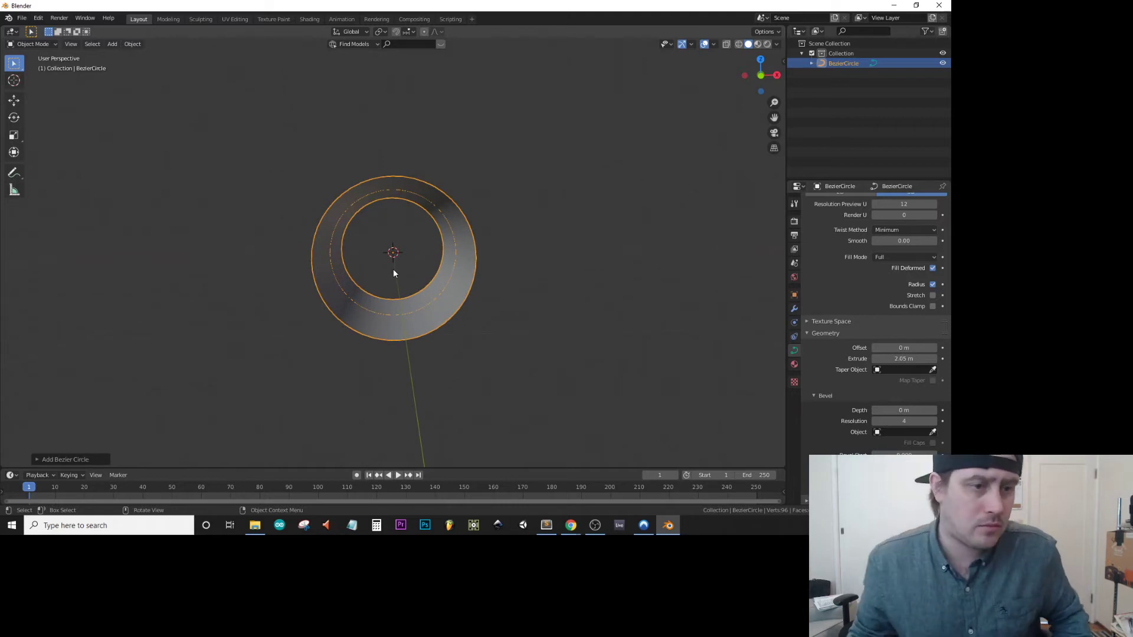
Set the scene's output resolution width to 1080 px for a square render.
left_click(795, 222)
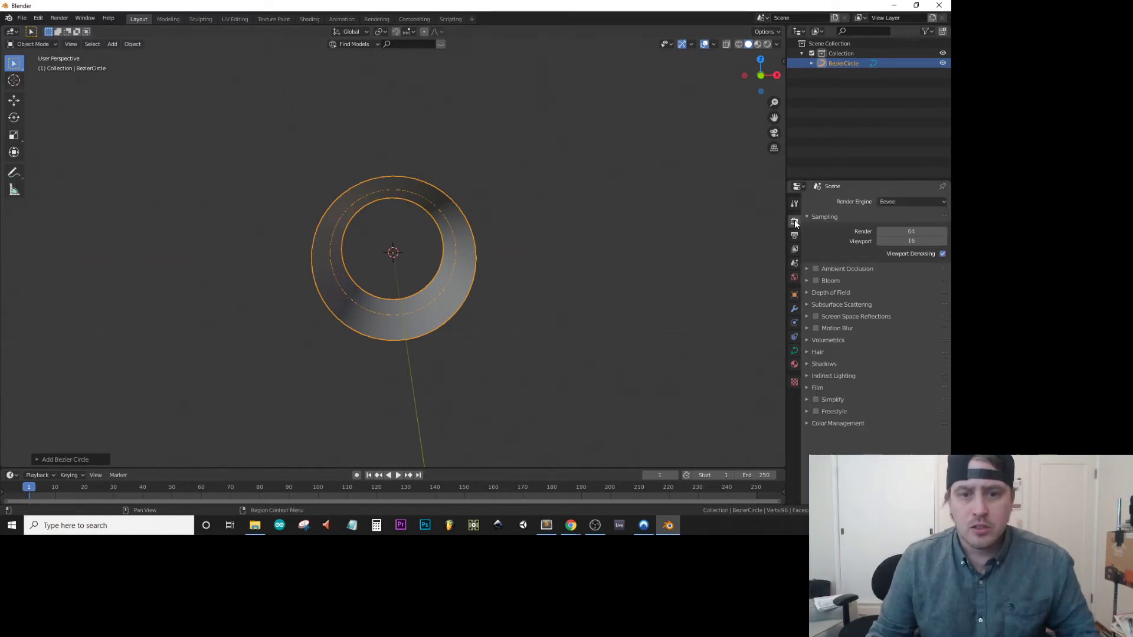
left_click(795, 204)
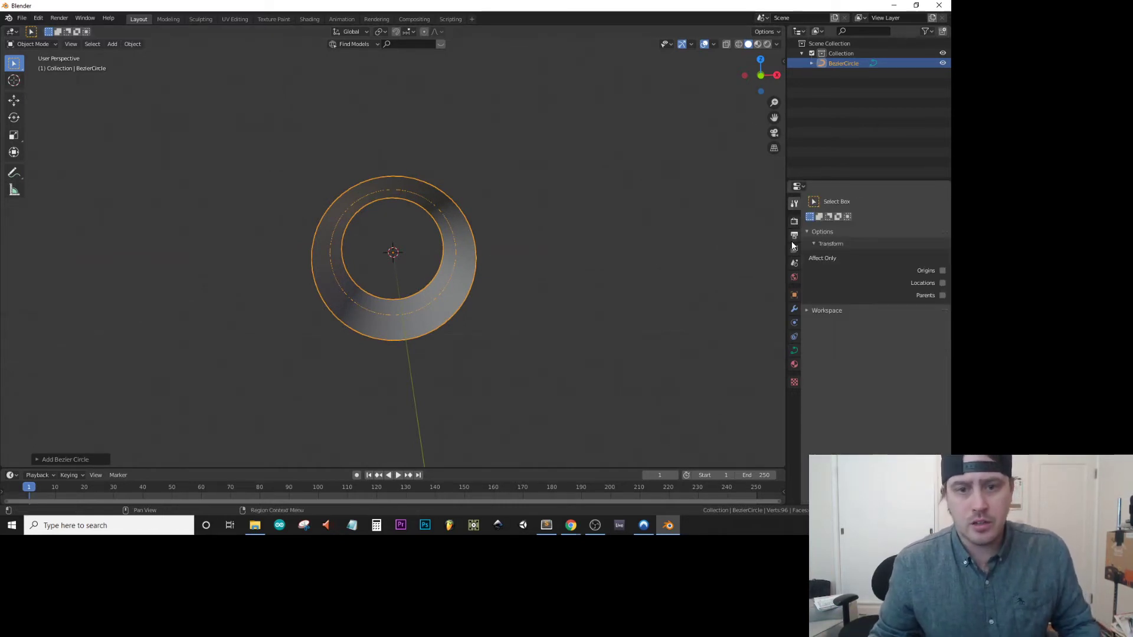
left_click(794, 236)
double_click(911, 214)
type("1080")
key("Return")
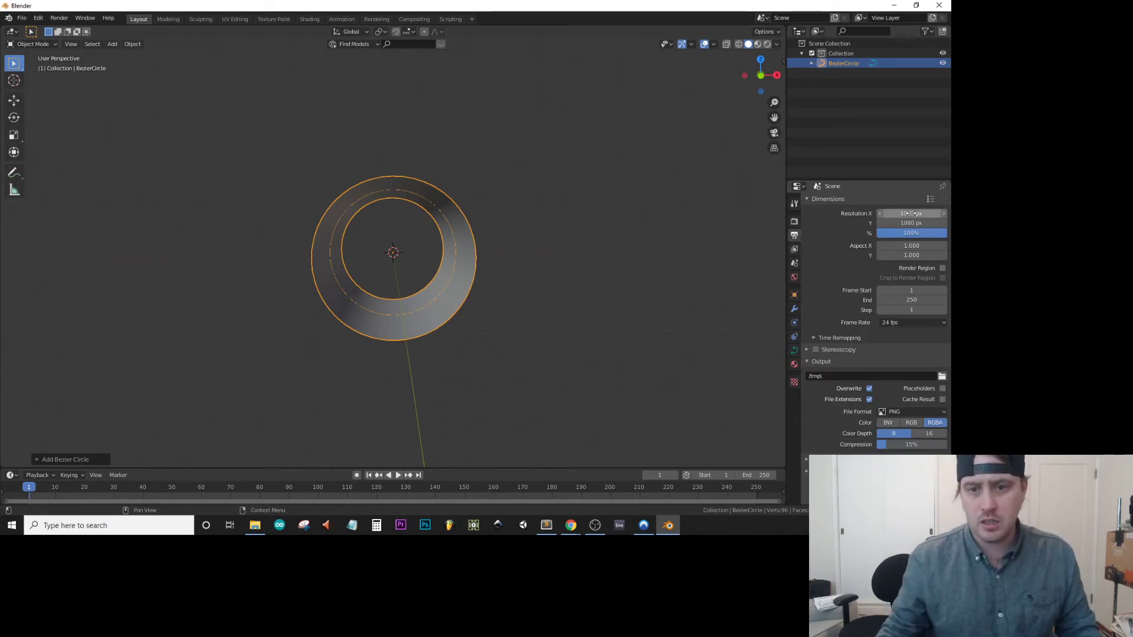
Set the animation's end frame to 480.
double_click(910, 301)
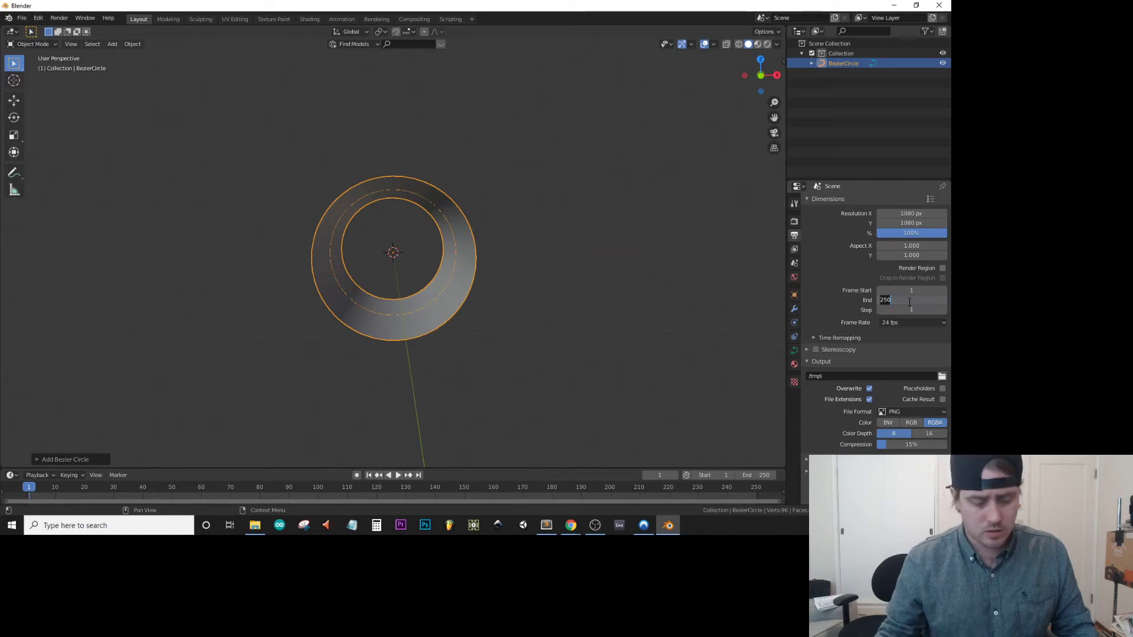
type("480")
key("Return")
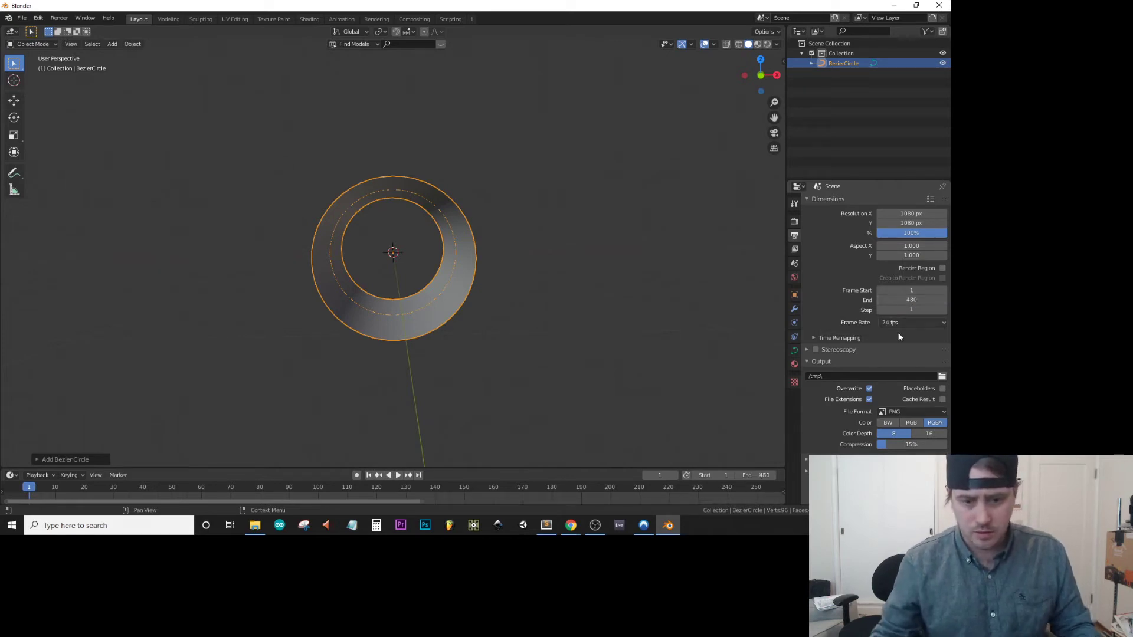
Set the render output format to FFmpeg video with an MPEG-4 container.
left_click(909, 412)
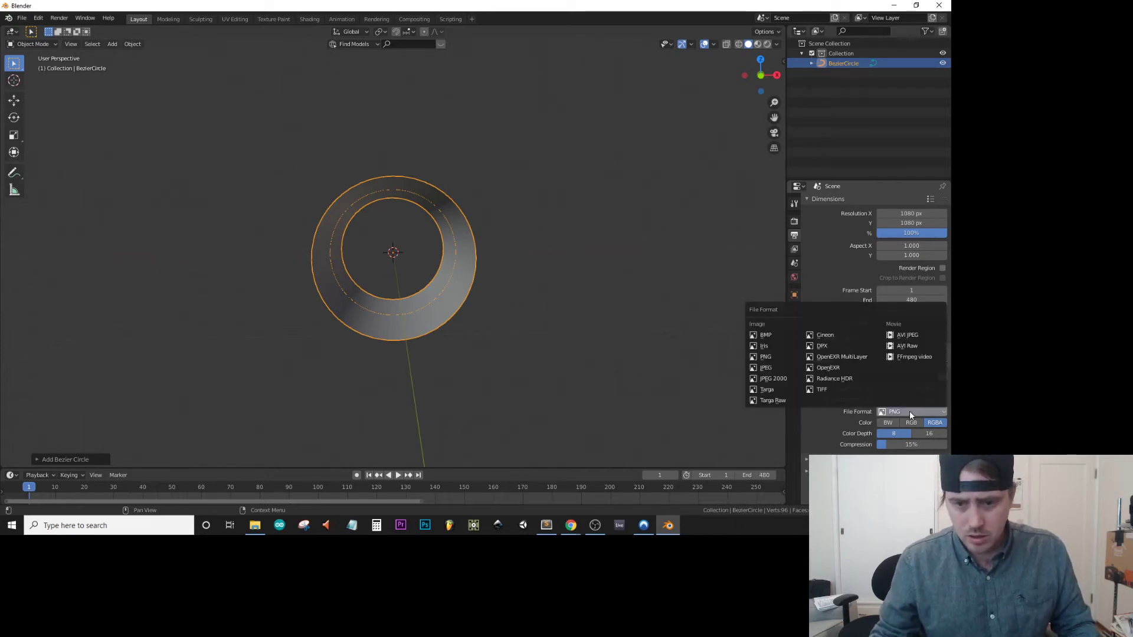
left_click(918, 357)
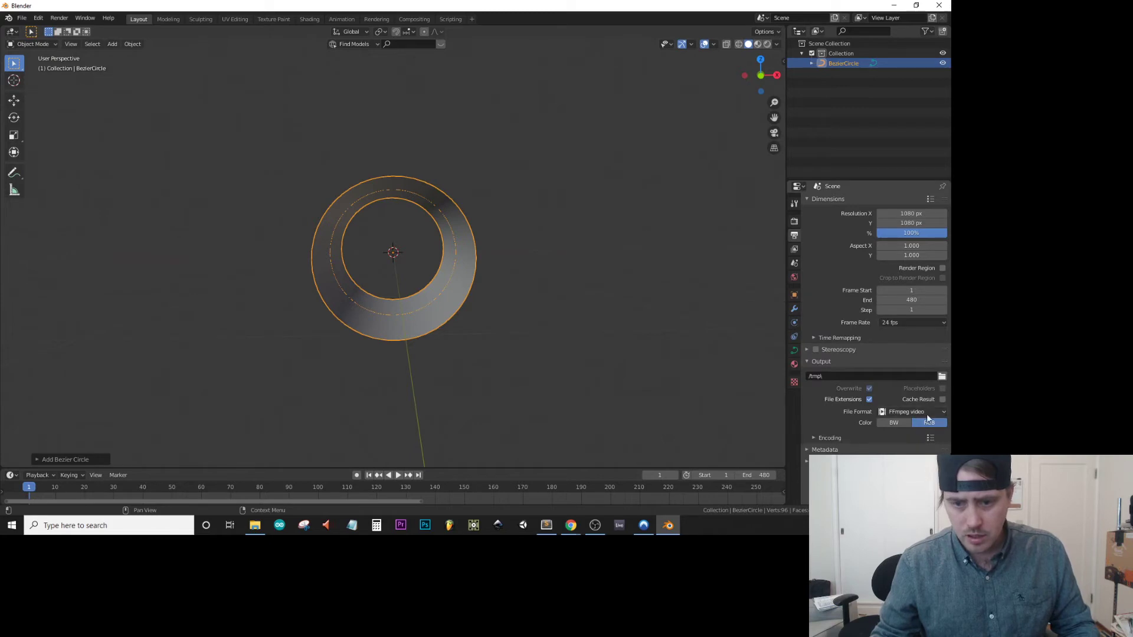
left_click(846, 438)
left_click(912, 452)
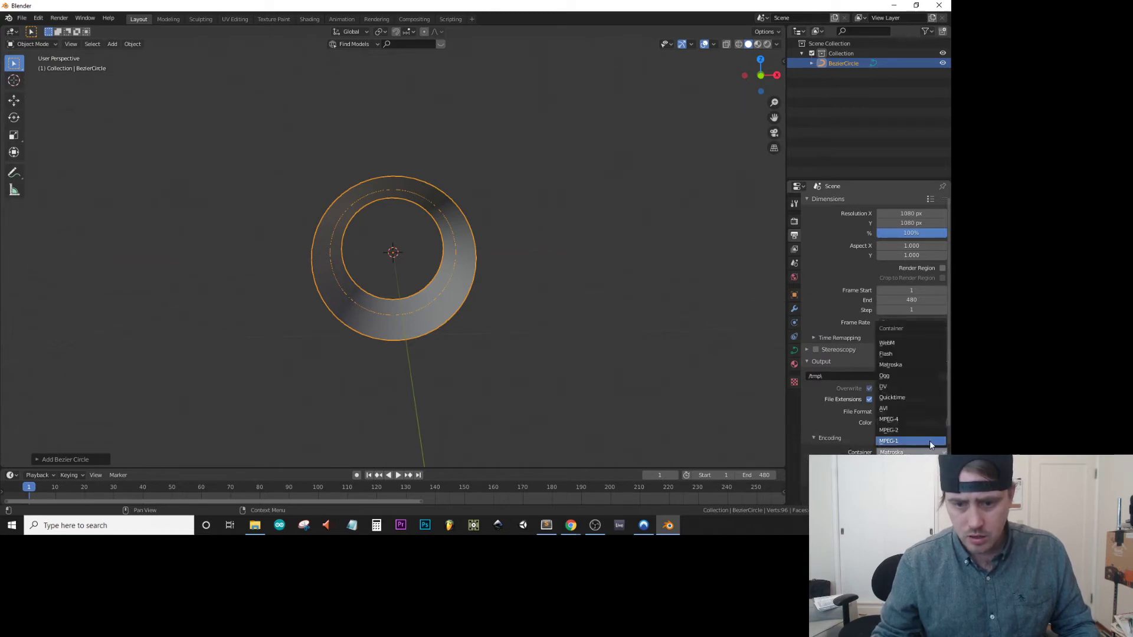
left_click(920, 419)
left_click(816, 437)
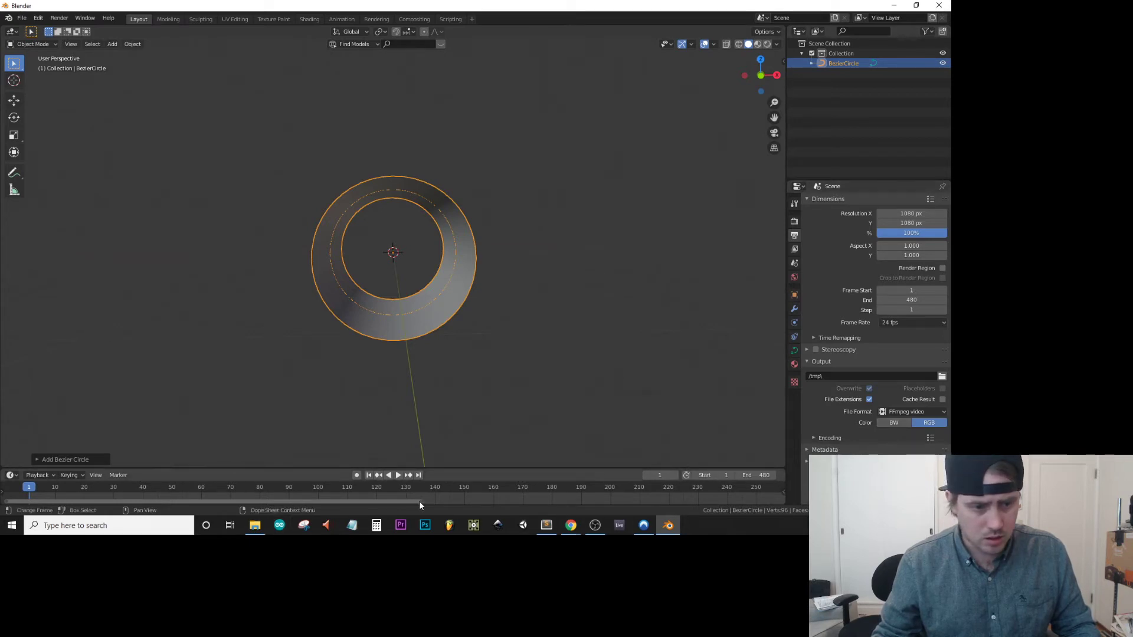
left_click_drag(420, 501, 784, 490)
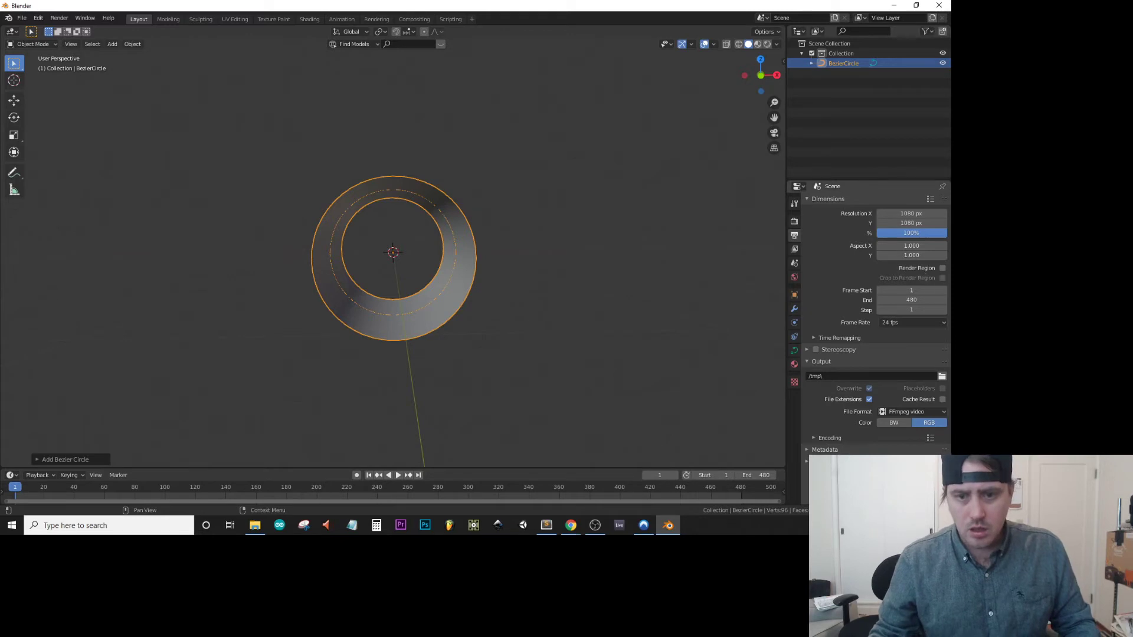
Create a new material for the Bezier circle in the Shading workspace and delete its default Principled BSDF node.
left_click(793, 222)
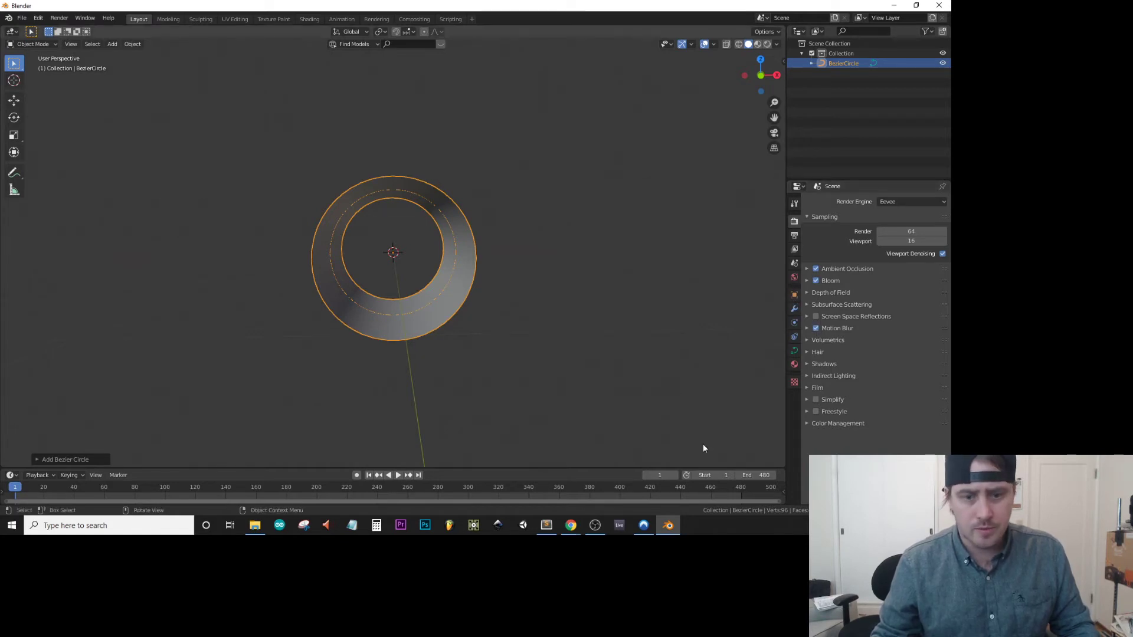
left_click(794, 364)
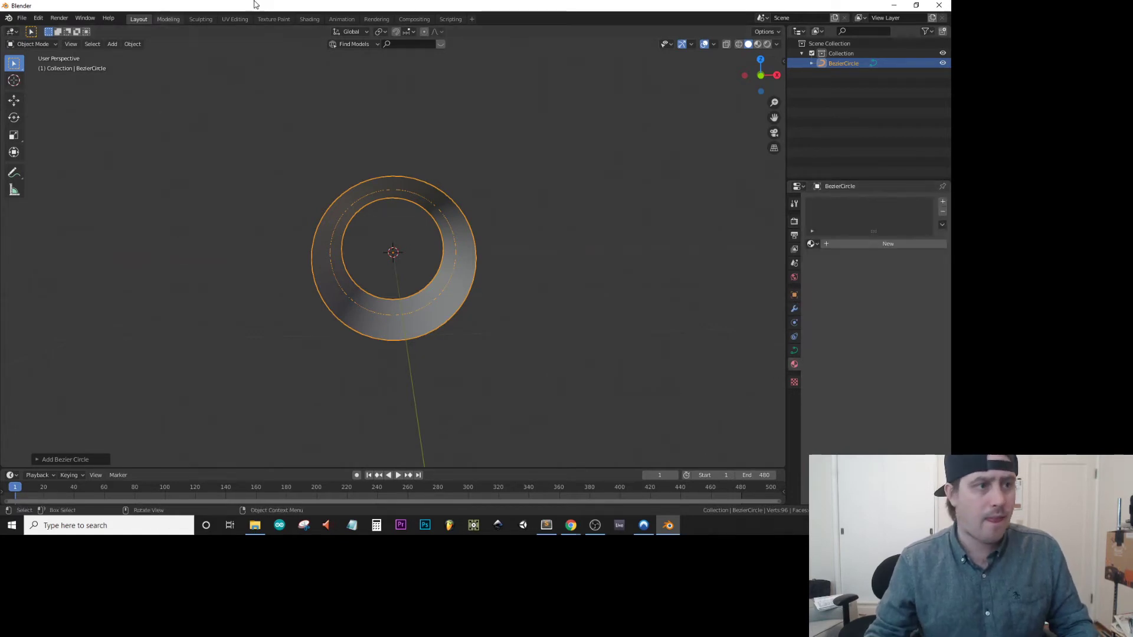
left_click(310, 19)
middle_click_drag(391, 202, 474, 186)
middle_click_drag(448, 169, 506, 204)
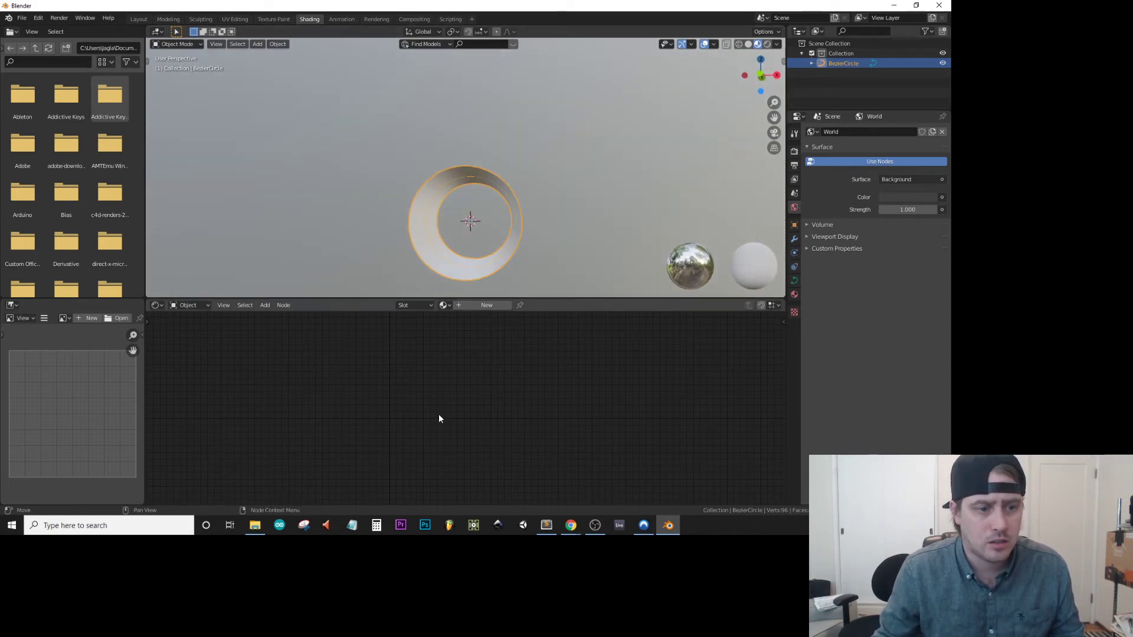
key("shift+a")
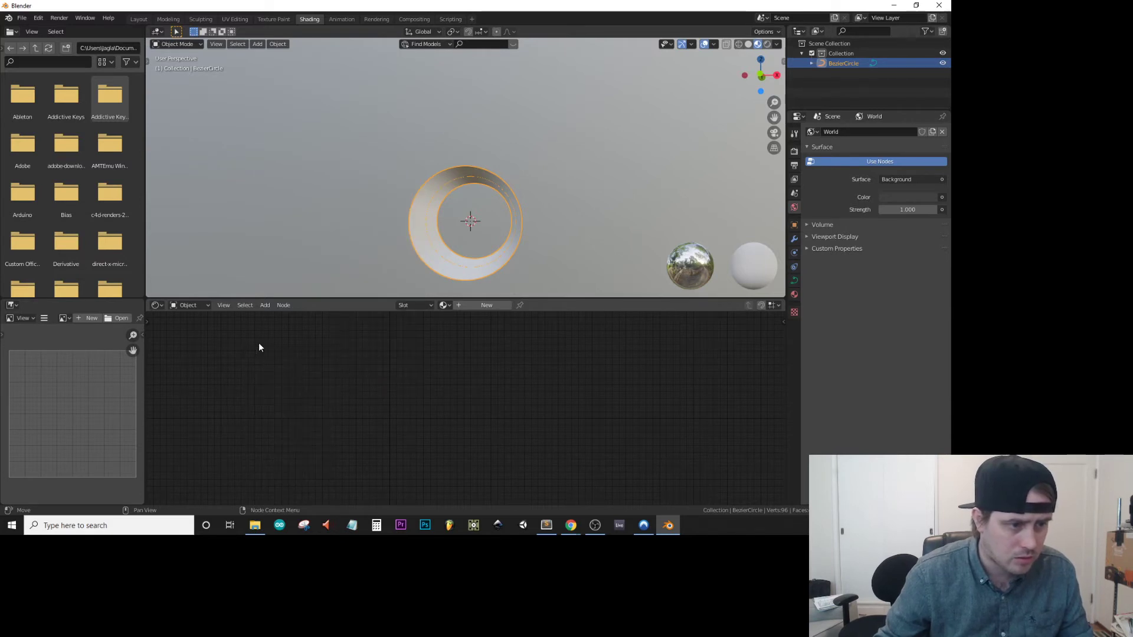
left_click(501, 305)
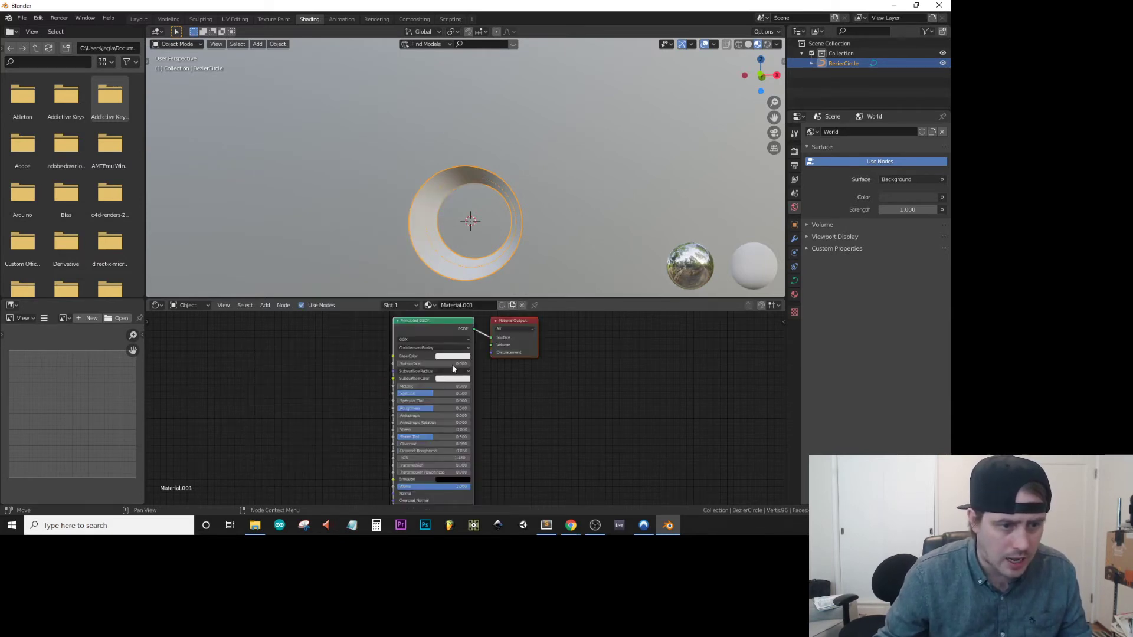
key("x")
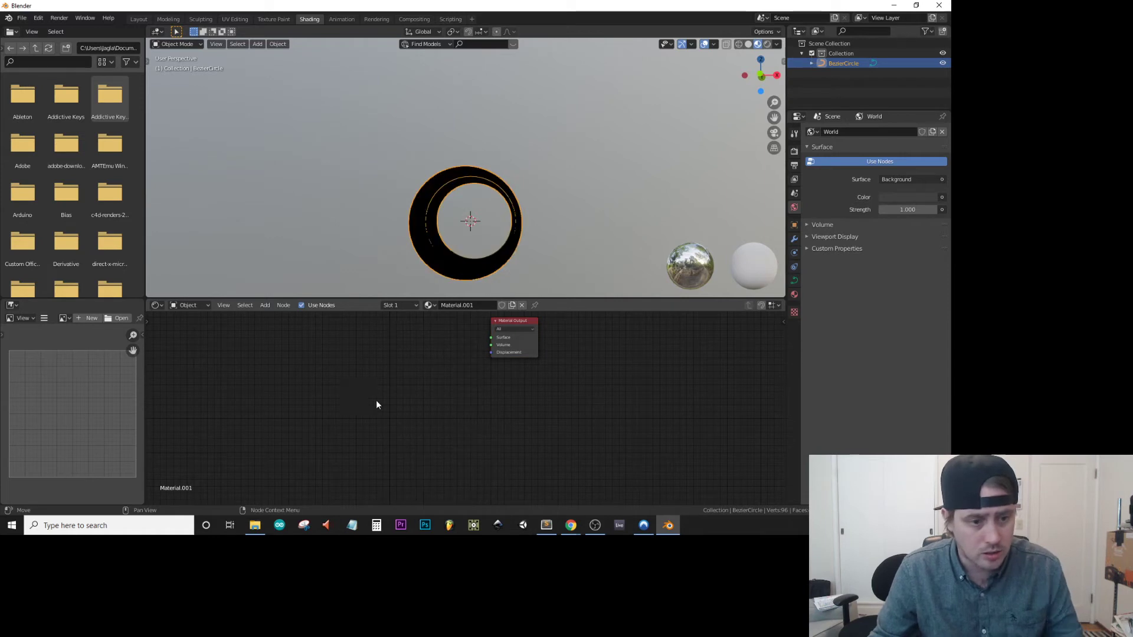
Add an Emission node to the material and connect it to the Material Output's Surface input.
key("shift+a")
left_click(409, 377)
type("mis")
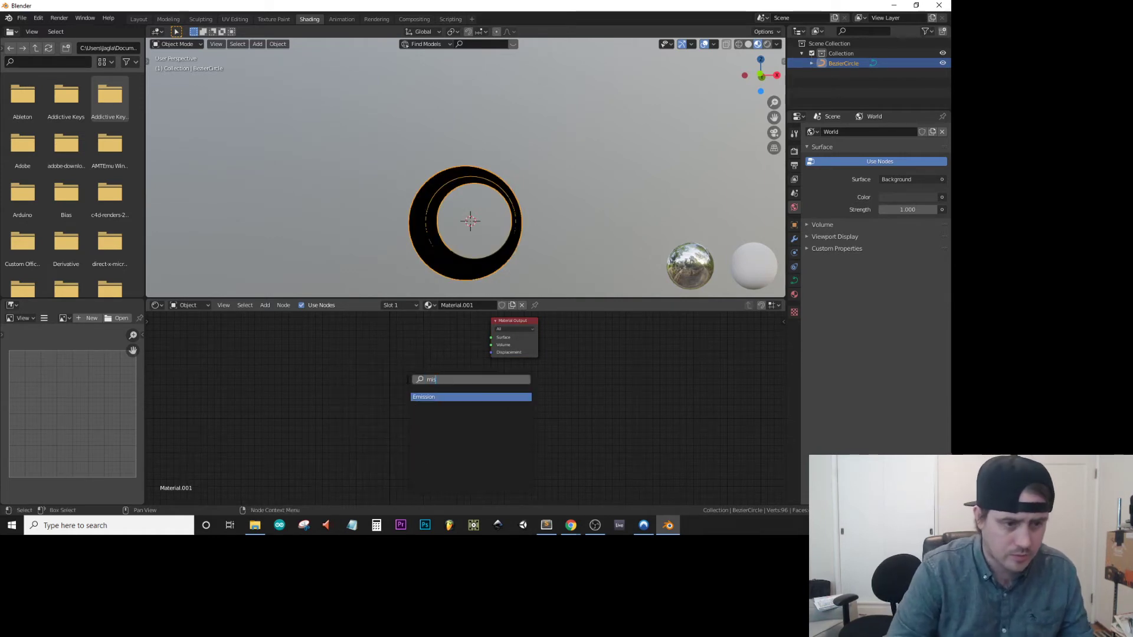
left_click(431, 397)
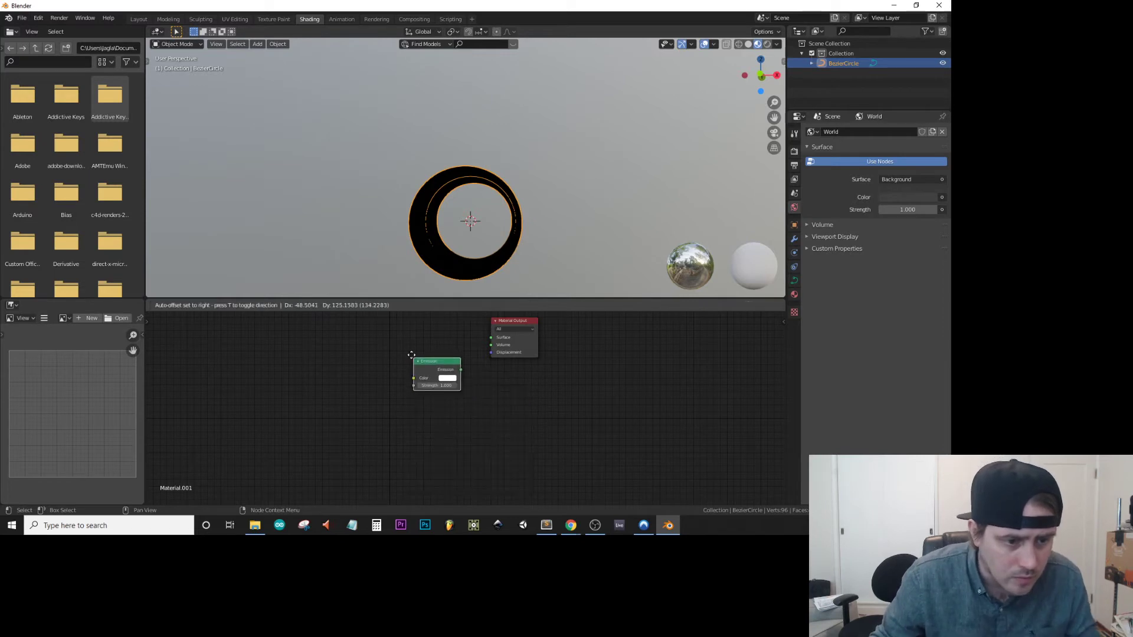
left_click_drag(451, 354, 491, 337)
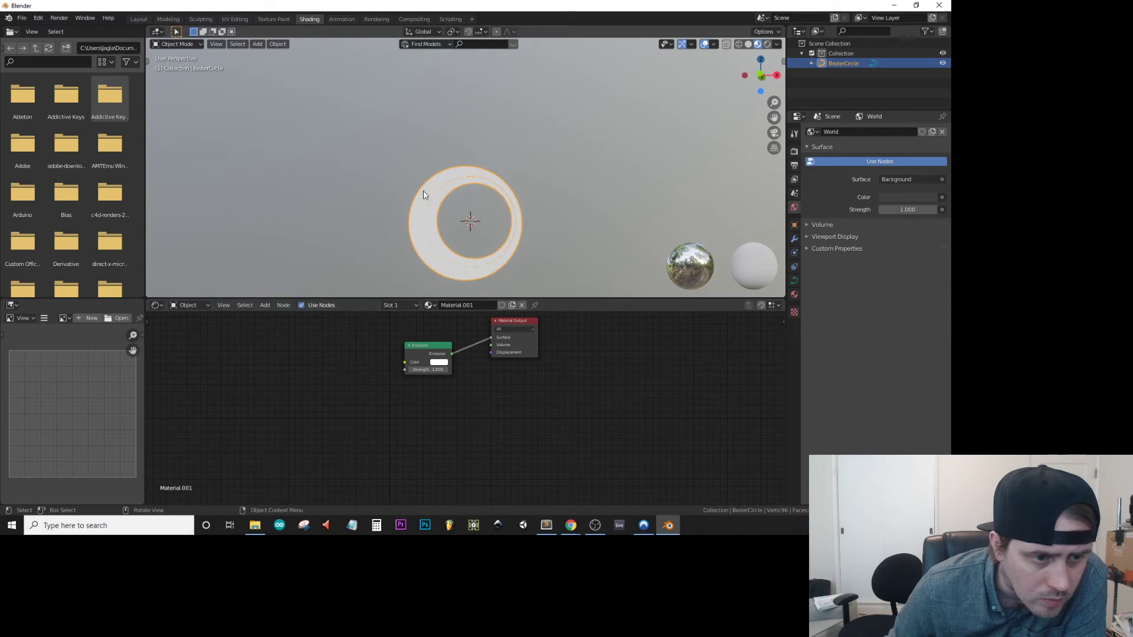
Show the tube in rendered shading and darken the world background color to black.
mouse_move(425, 190)
middle_mouse_down()
mouse_move(453, 196)
mouse_move(437, 184)
mouse_move(430, 190)
mouse_move(475, 212)
middle_mouse_up()
left_click(767, 45)
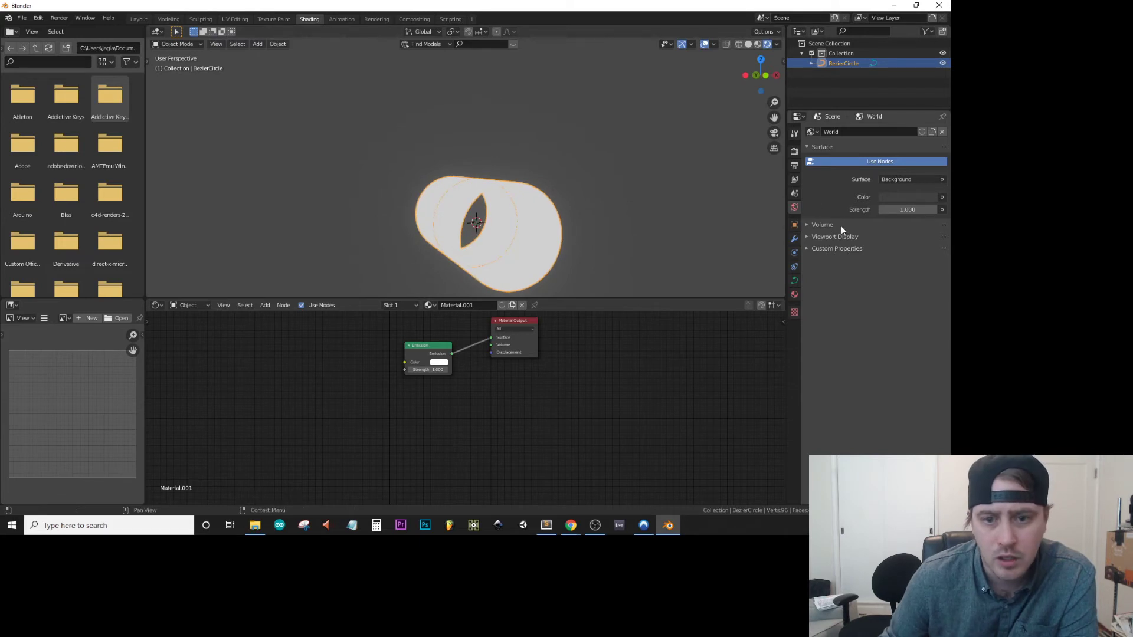
left_click(905, 199)
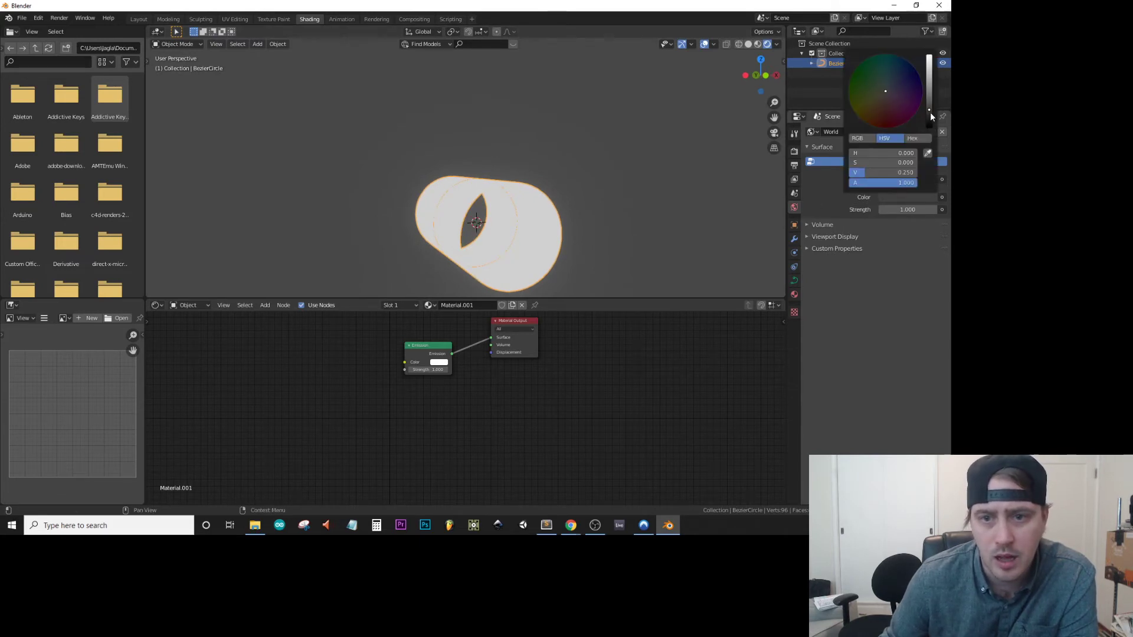
left_click_drag(930, 112, 930, 126)
middle_click_drag(624, 203, 601, 197)
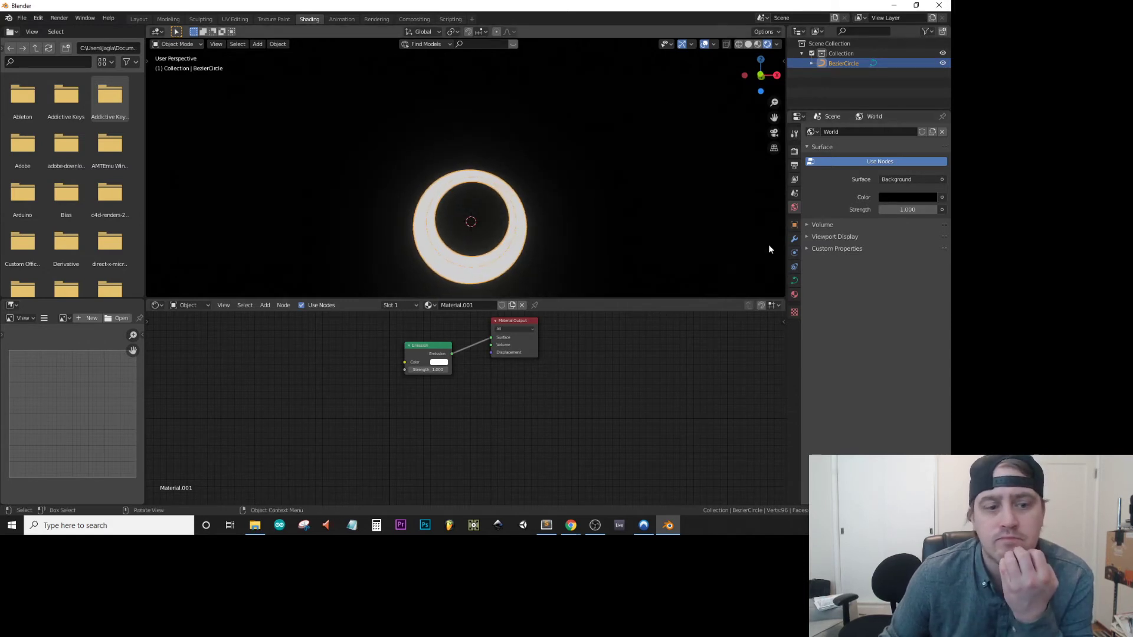
Try feeding the Emission color from a new Noise Texture node's Color output.
middle_click_drag(326, 386, 390, 384)
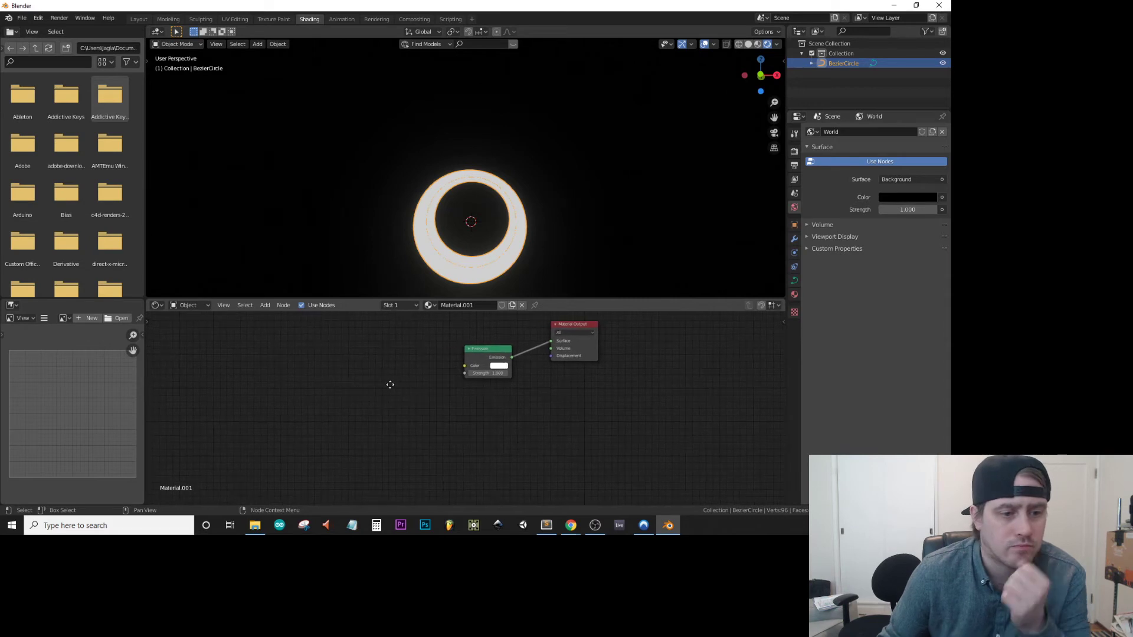
key("shift+a")
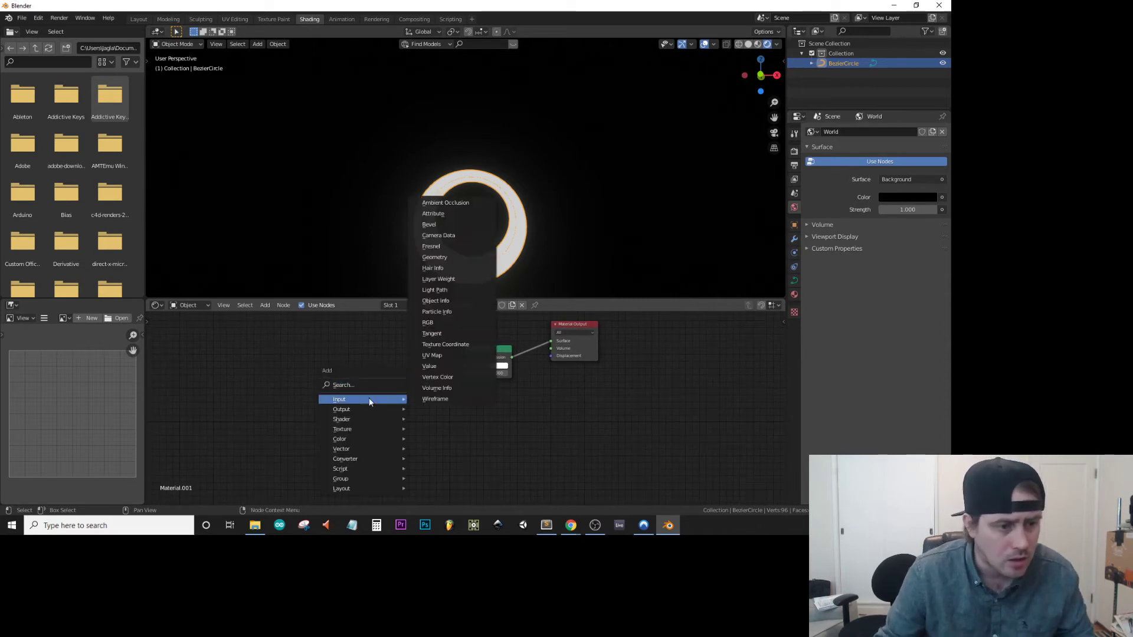
left_click(367, 384)
type("noise")
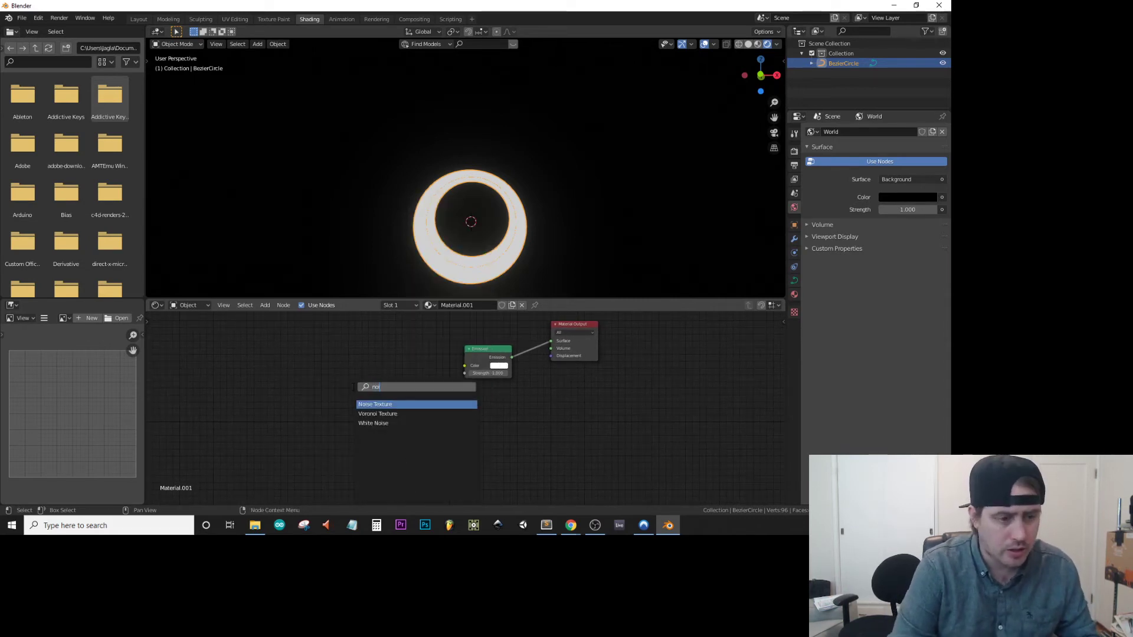
key("Return")
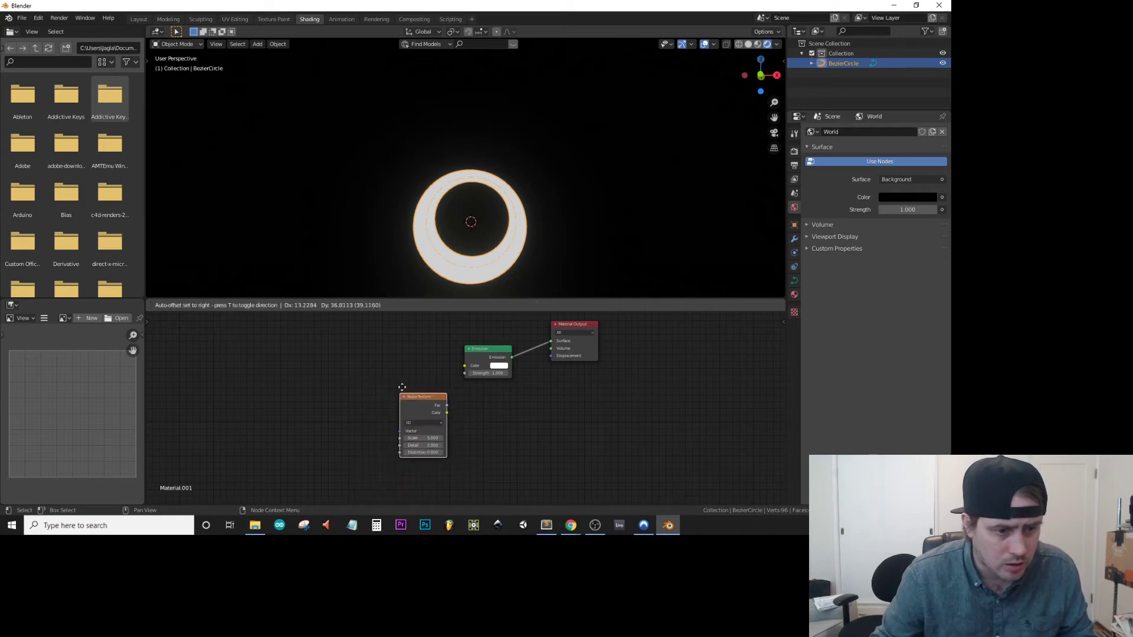
left_click(379, 368)
left_click_drag(426, 384, 465, 366)
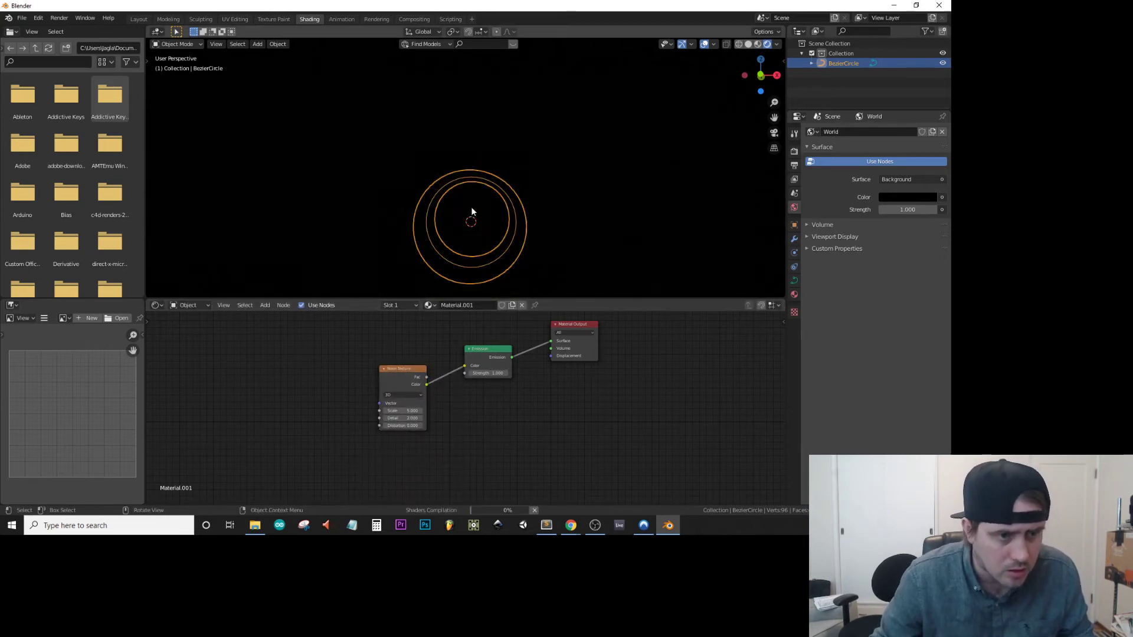
Check the tube in the viewport and delete the Noise Texture node from the material.
middle_click_drag(466, 283, 460, 252)
left_click(502, 374)
left_click(401, 368)
key("x")
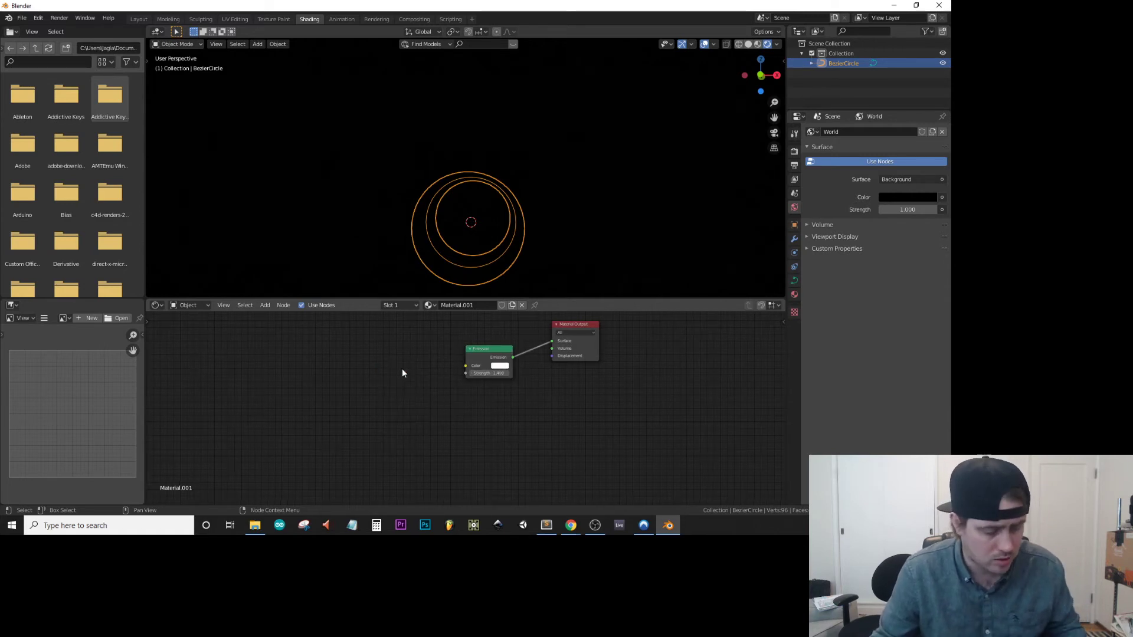
Try feeding the Emission color from a new ColorRamp node's Color output.
key("shift+a")
left_click(400, 370)
type("colo")
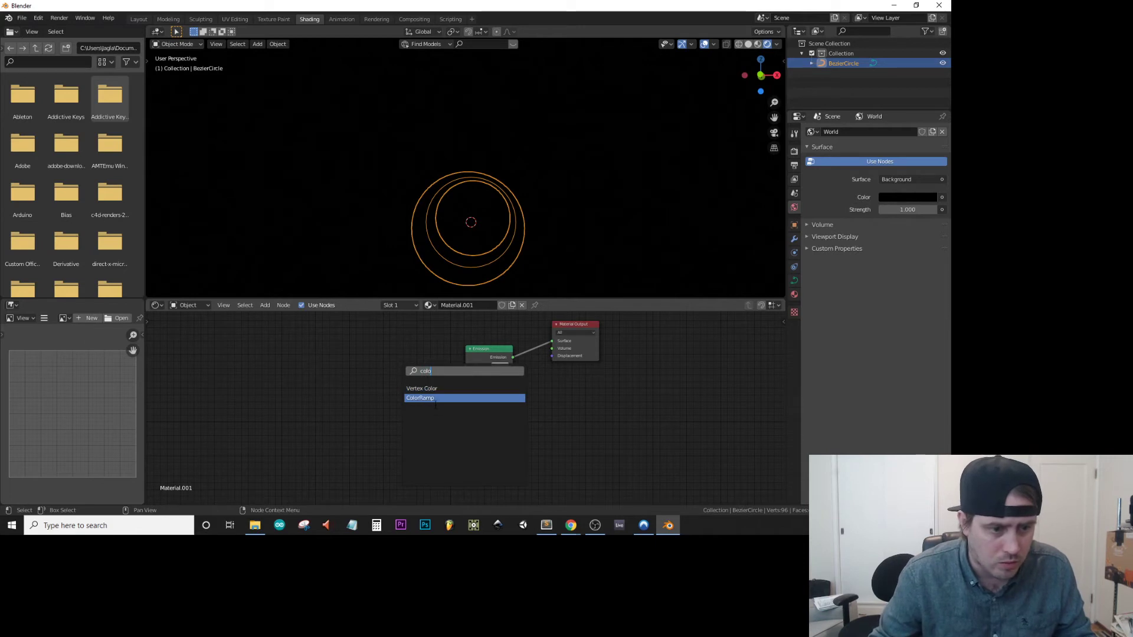
left_click(420, 398)
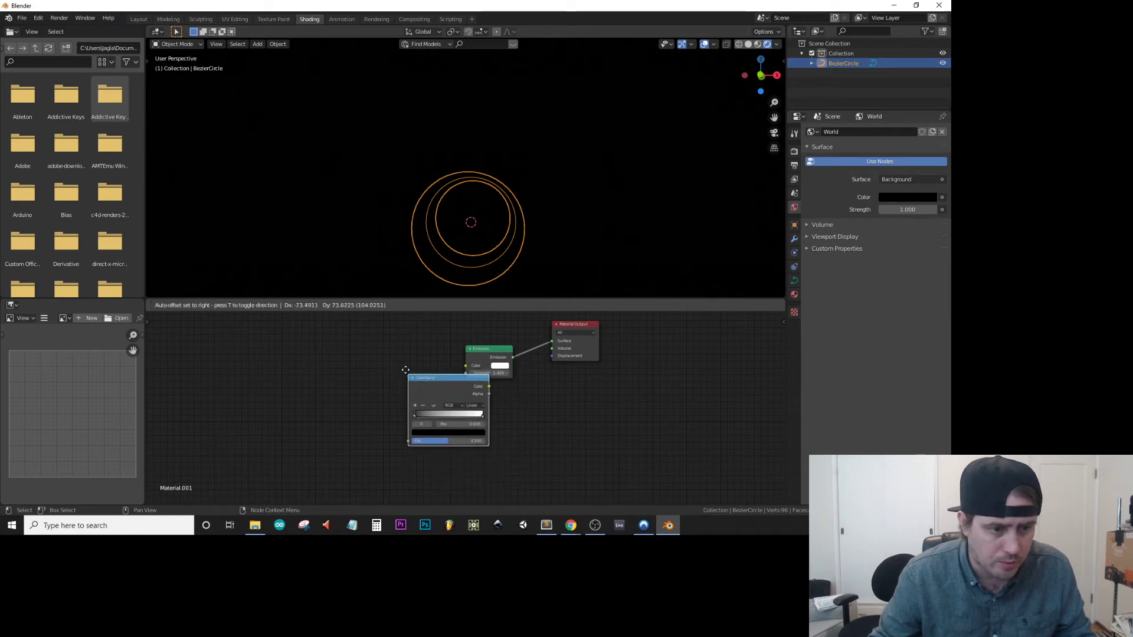
left_click(340, 349)
left_click_drag(420, 357, 466, 367)
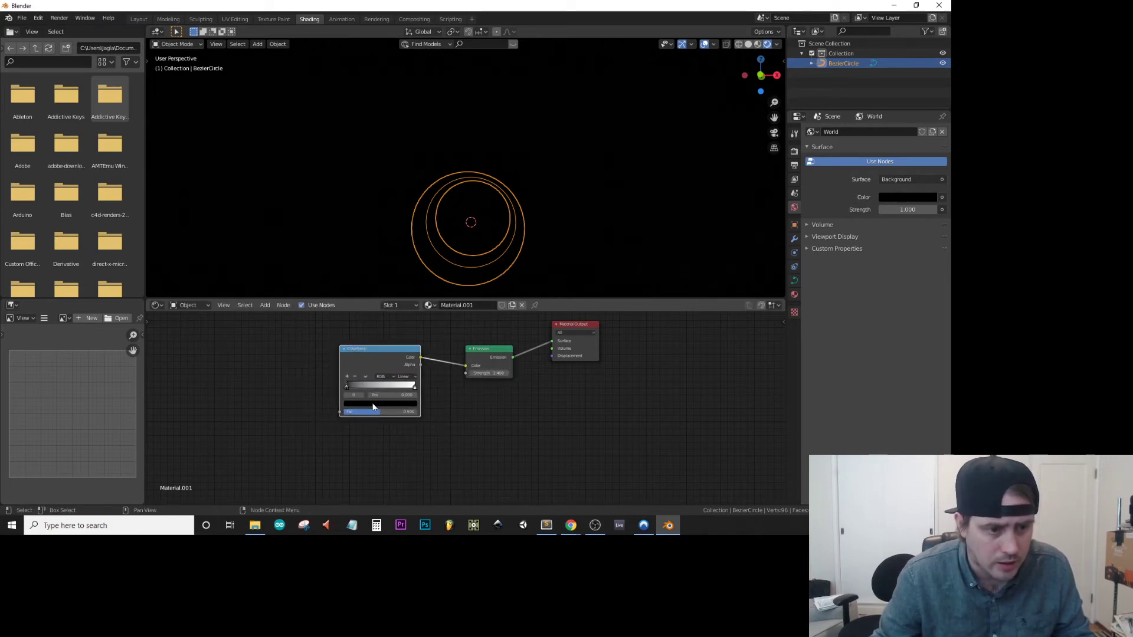
Delete the ColorRamp node and set the Emission node's color to red.
scroll(499, 354, "up", 1)
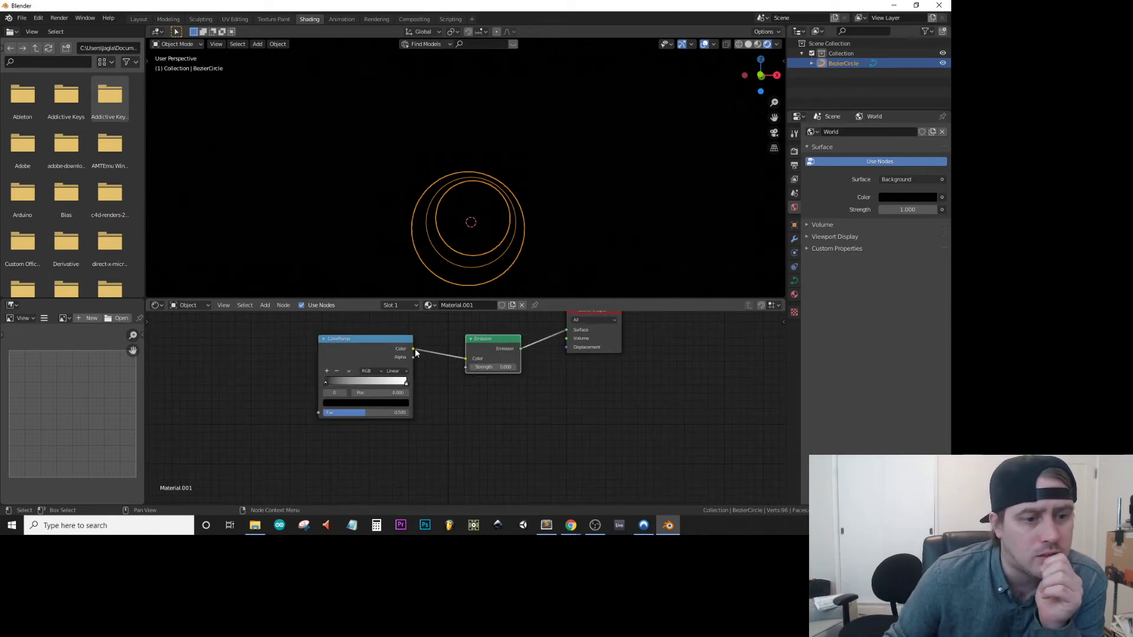
key("x")
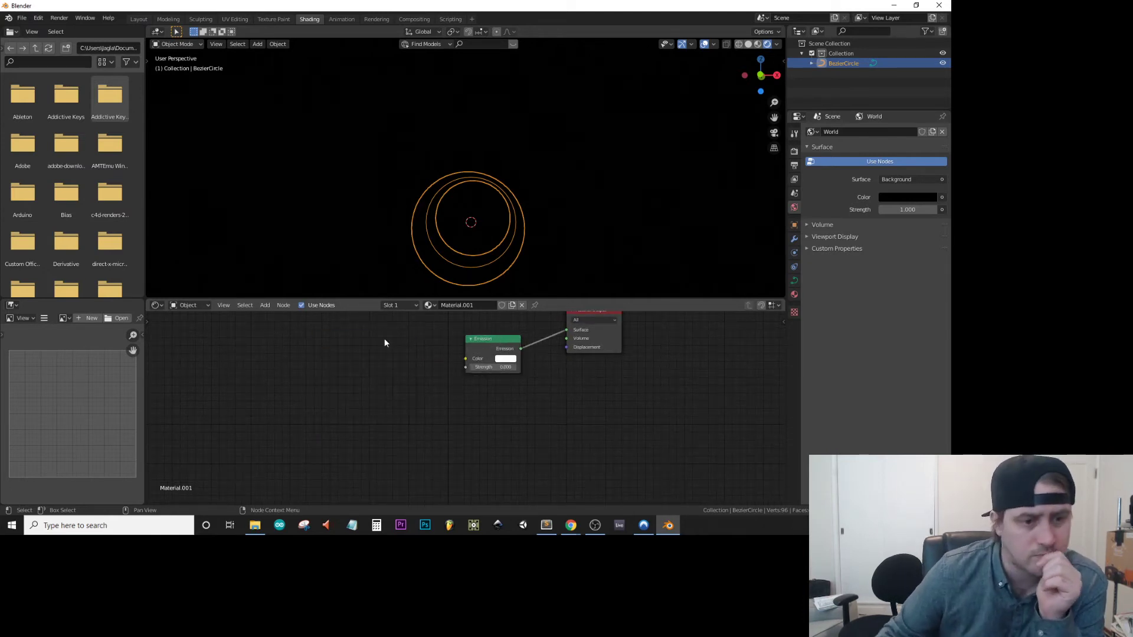
left_click(505, 360)
left_click_drag(537, 327, 587, 327)
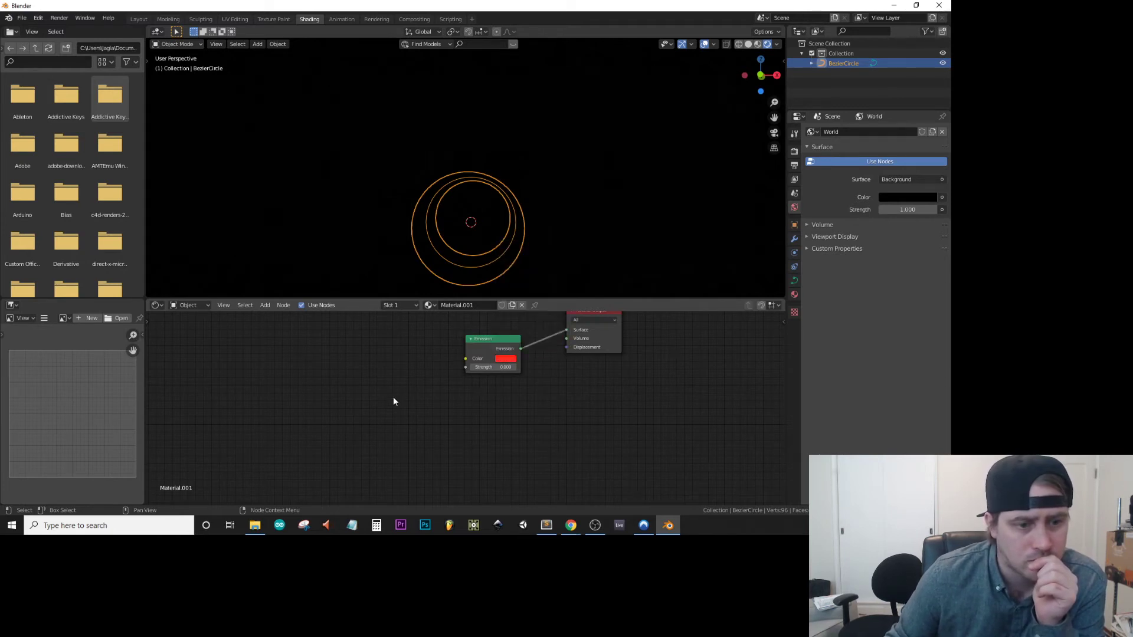
Examine the tube's red emission in rendered shading from several angles.
left_click(758, 45)
left_click(767, 44)
mouse_move(571, 182)
middle_mouse_down()
mouse_move(606, 188)
mouse_move(593, 200)
middle_mouse_up()
middle_click_drag(538, 232, 762, 172)
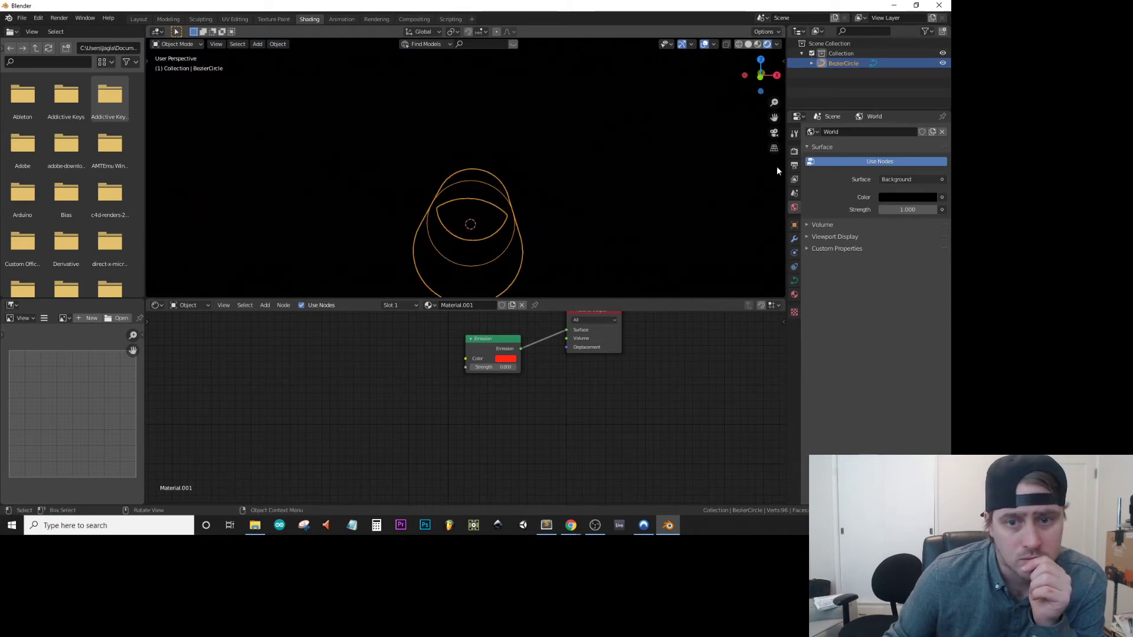
middle_click_drag(560, 255, 501, 222)
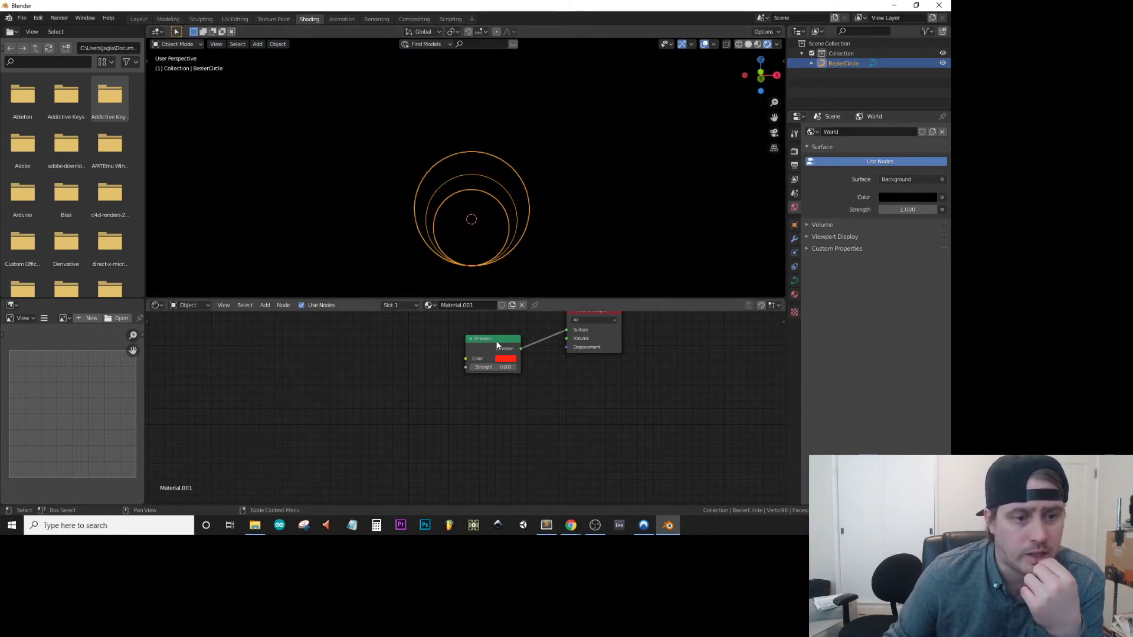
middle_click_drag(506, 210, 518, 231)
middle_click_drag(585, 382, 532, 388)
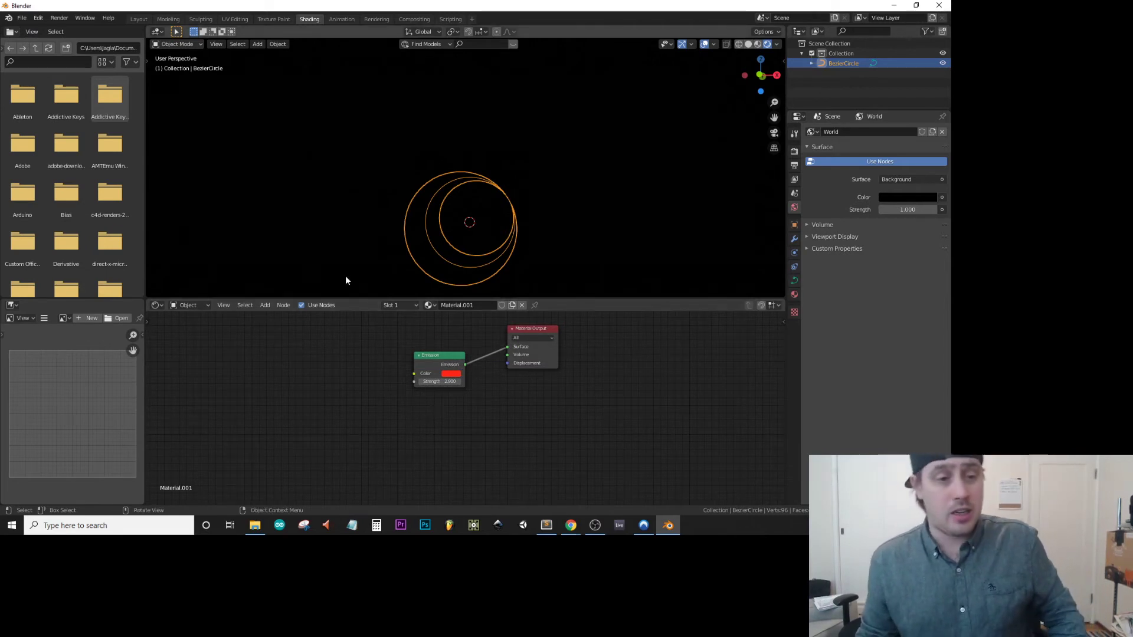
middle_click_drag(381, 133, 354, 147)
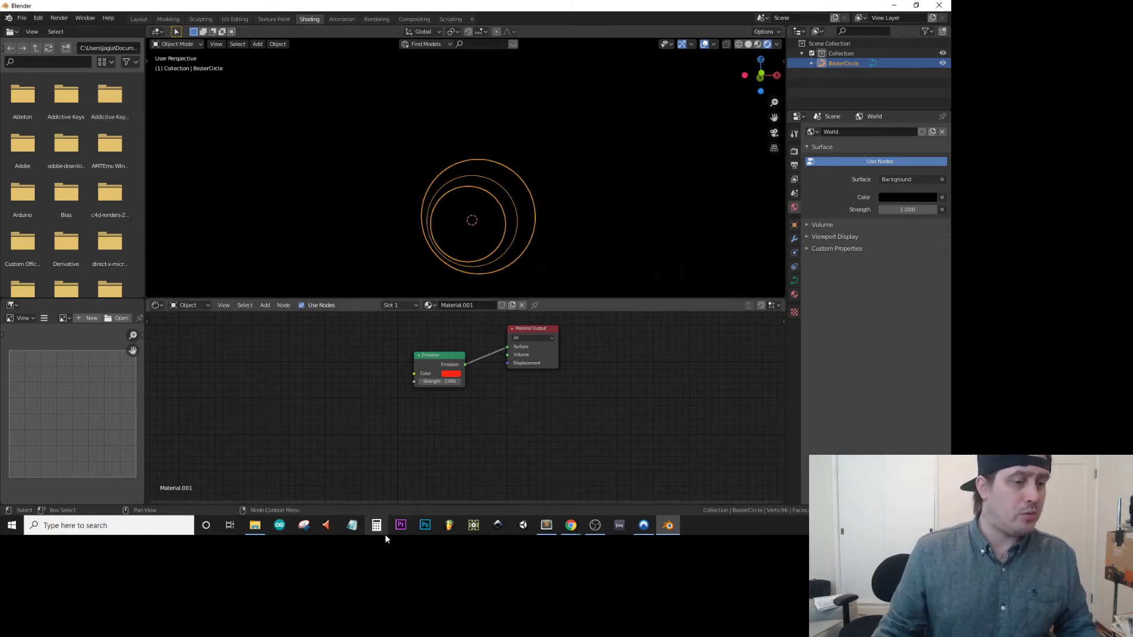
Delete all nodes of the tube's Material.001 and remove the material slot from the tube.
scroll(473, 369, "up", 1)
scroll(473, 369, "down", 1)
left_click_drag(597, 321, 383, 409)
key("x")
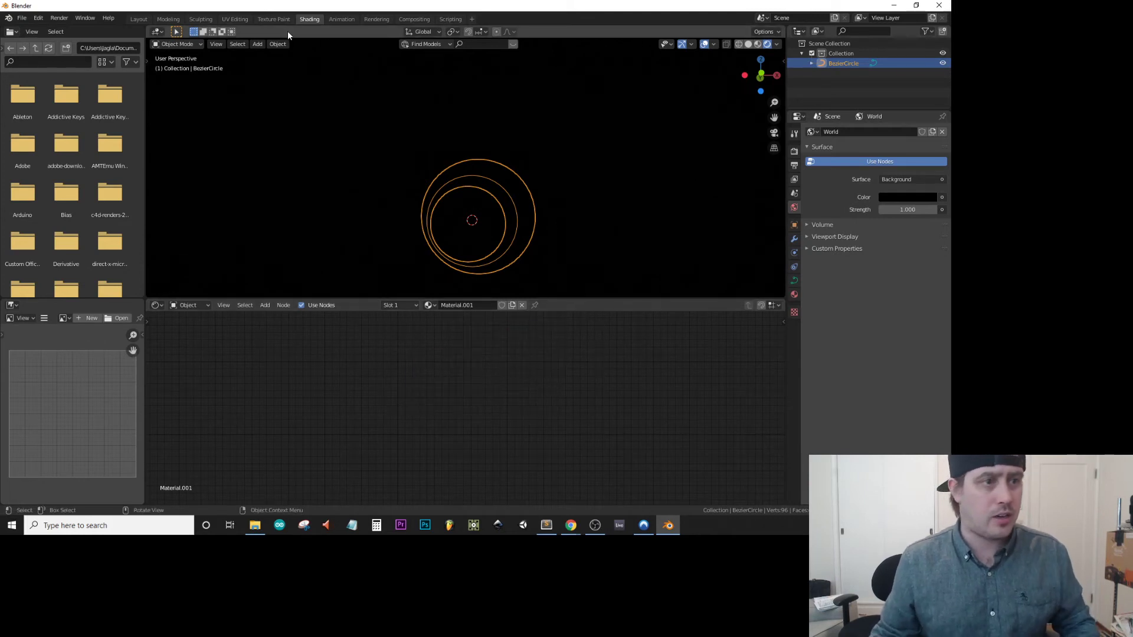
left_click(138, 18)
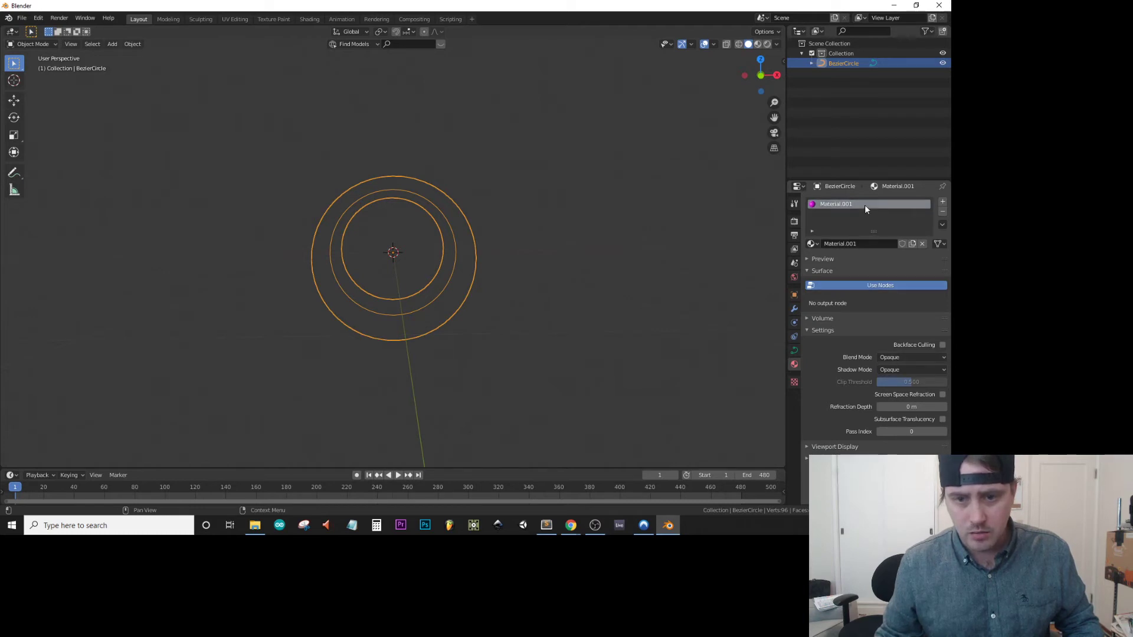
left_click(943, 212)
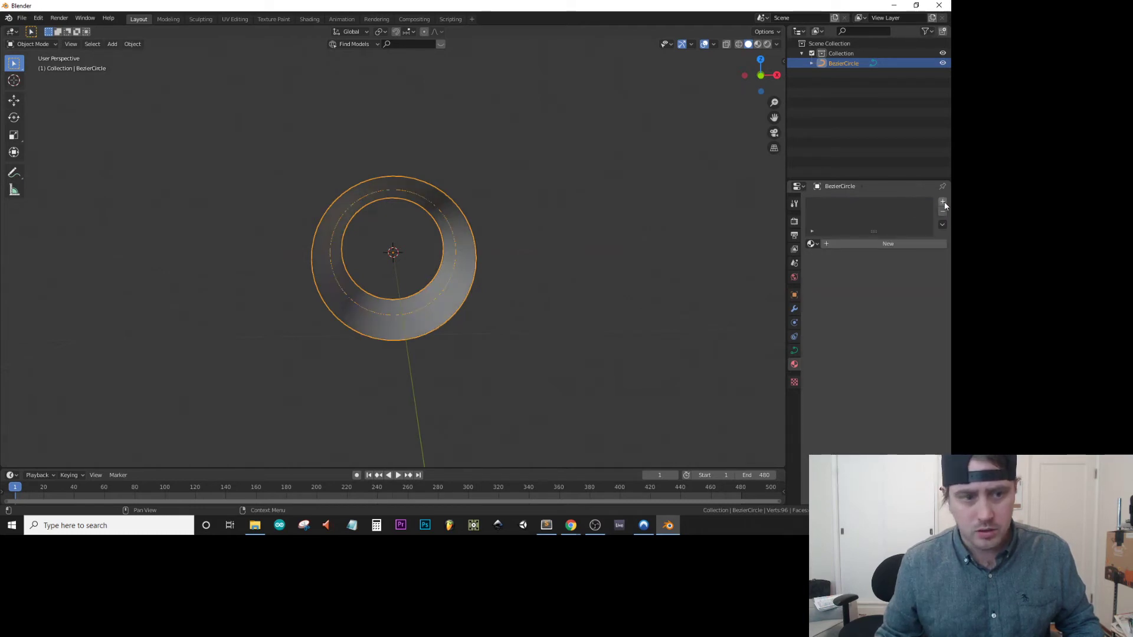
Give the tube a new material with a red Emission surface and display the viewport in rendered shading.
left_click(943, 203)
left_click(877, 245)
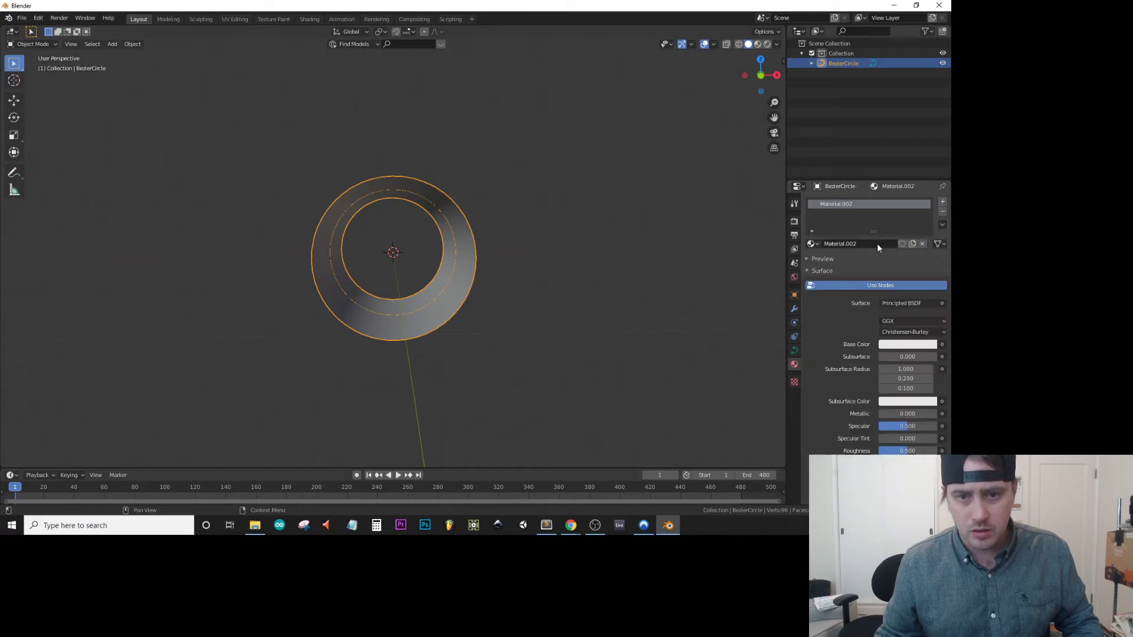
left_click(895, 303)
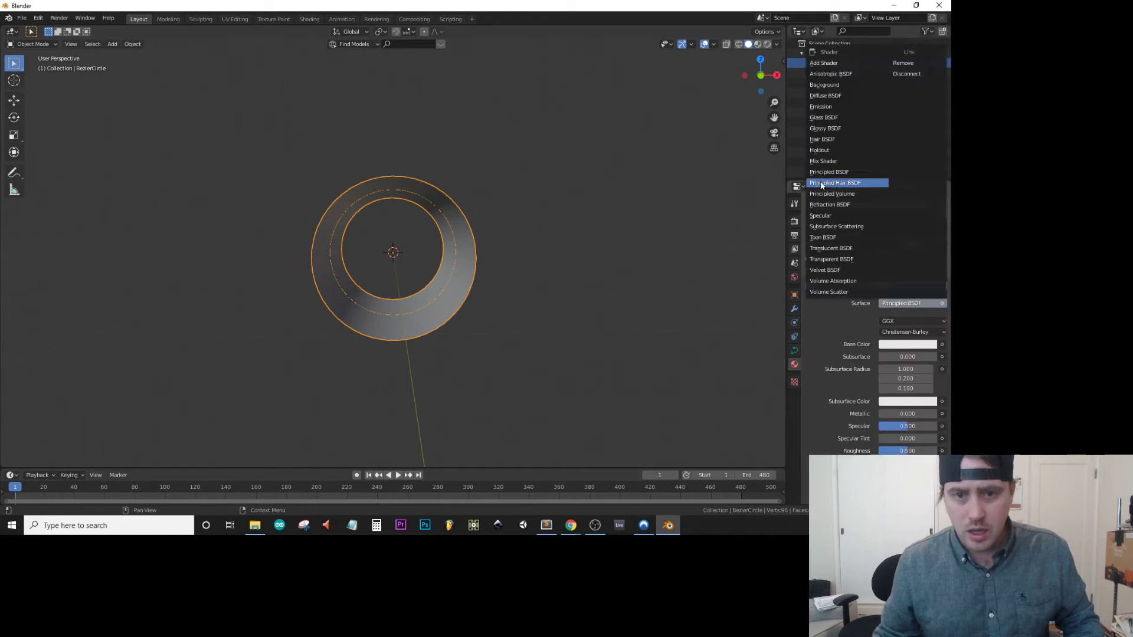
left_click(838, 106)
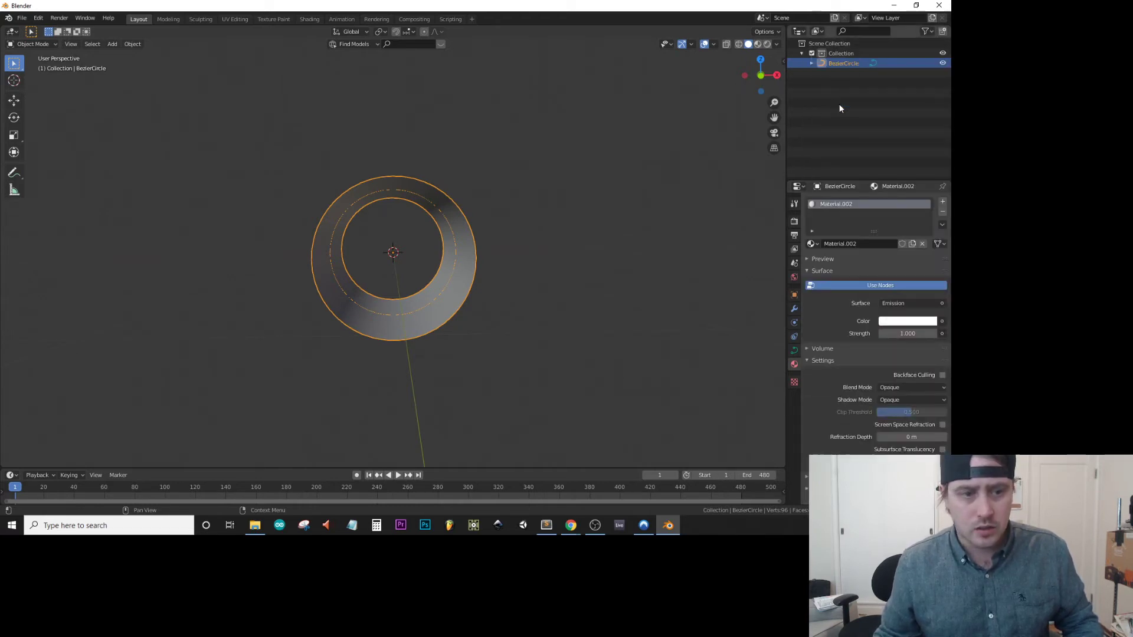
left_click(914, 324)
left_click_drag(886, 241, 887, 252)
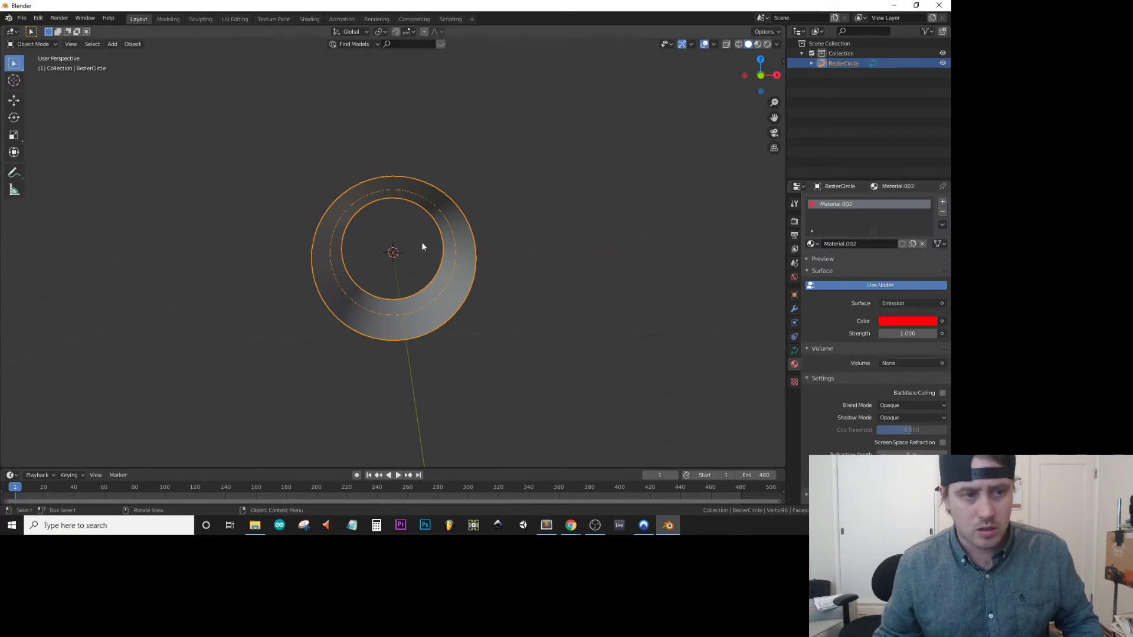
left_click(767, 44)
mouse_move(379, 220)
middle_mouse_down()
mouse_move(439, 243)
mouse_move(374, 235)
mouse_move(379, 218)
mouse_move(377, 317)
mouse_move(384, 205)
mouse_move(377, 243)
mouse_move(281, 281)
mouse_move(294, 272)
mouse_move(301, 296)
middle_mouse_up()
scroll(301, 296, "down", 6)
scroll(303, 299, "up", 2)
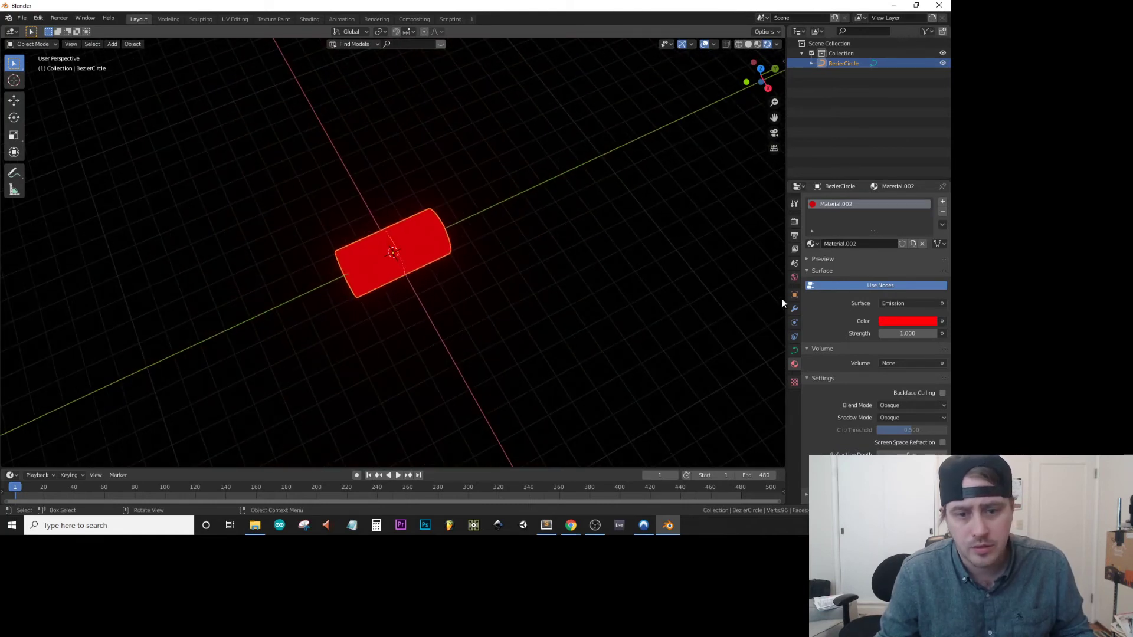
Add a second Bezier circle at the origin and scale it up about 11.16 times around the tube.
key("shift+a")
mouse_move(365, 243)
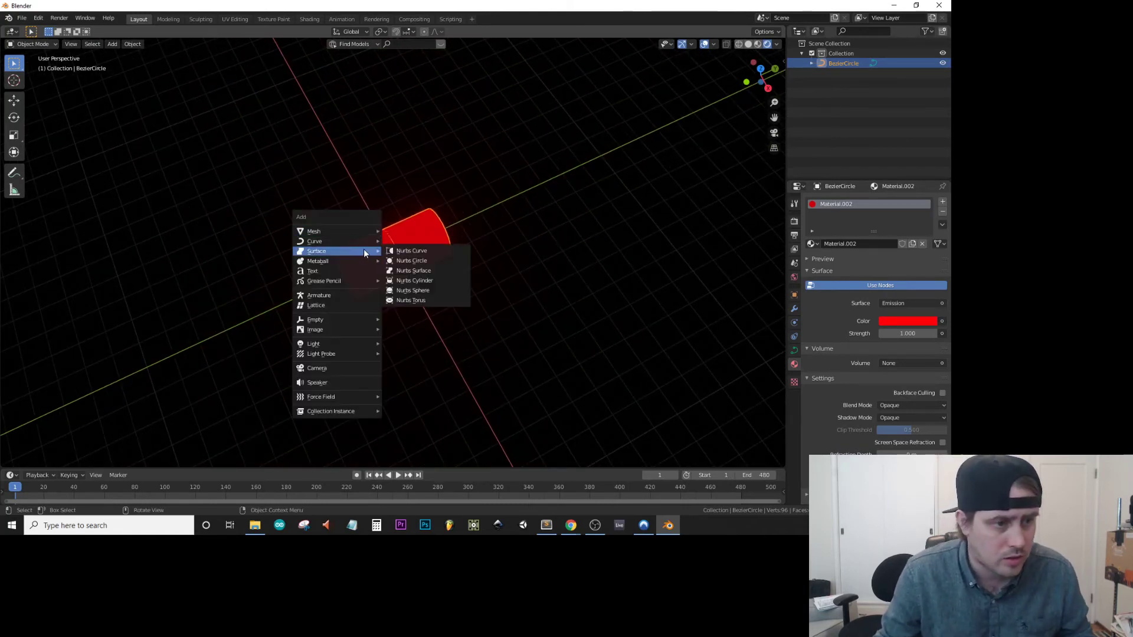
left_click(416, 255)
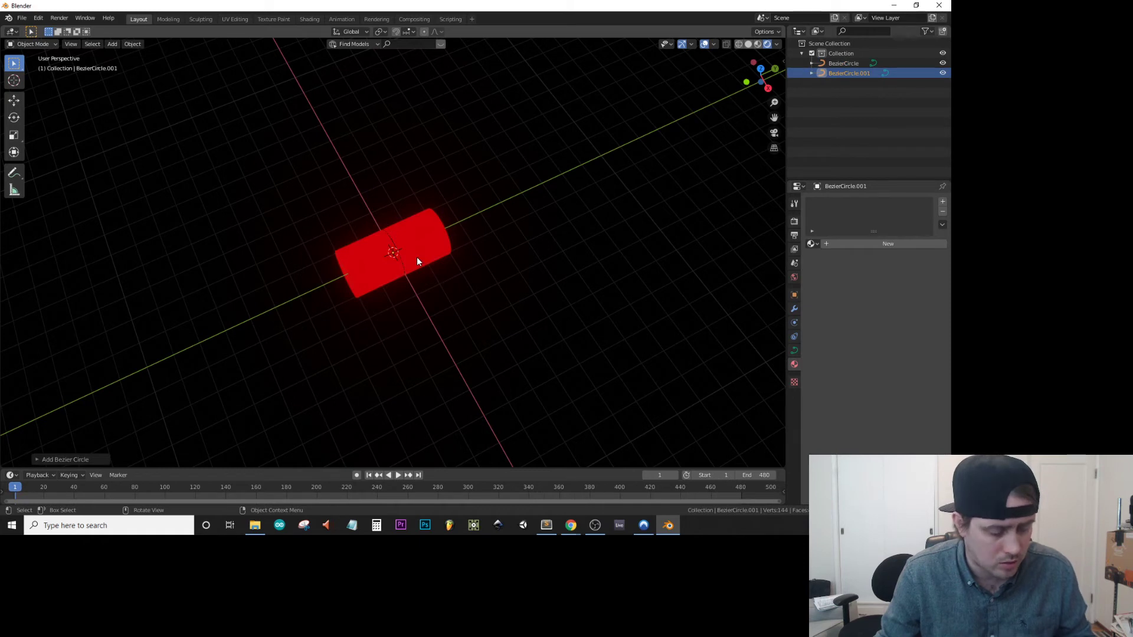
key("s")
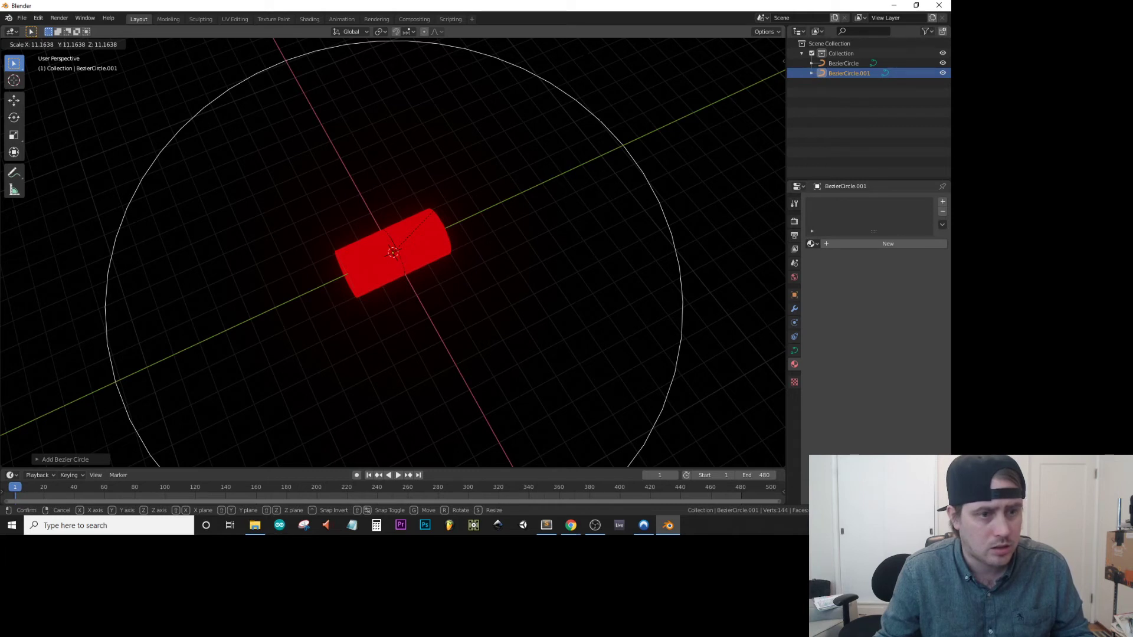
left_click(582, 58)
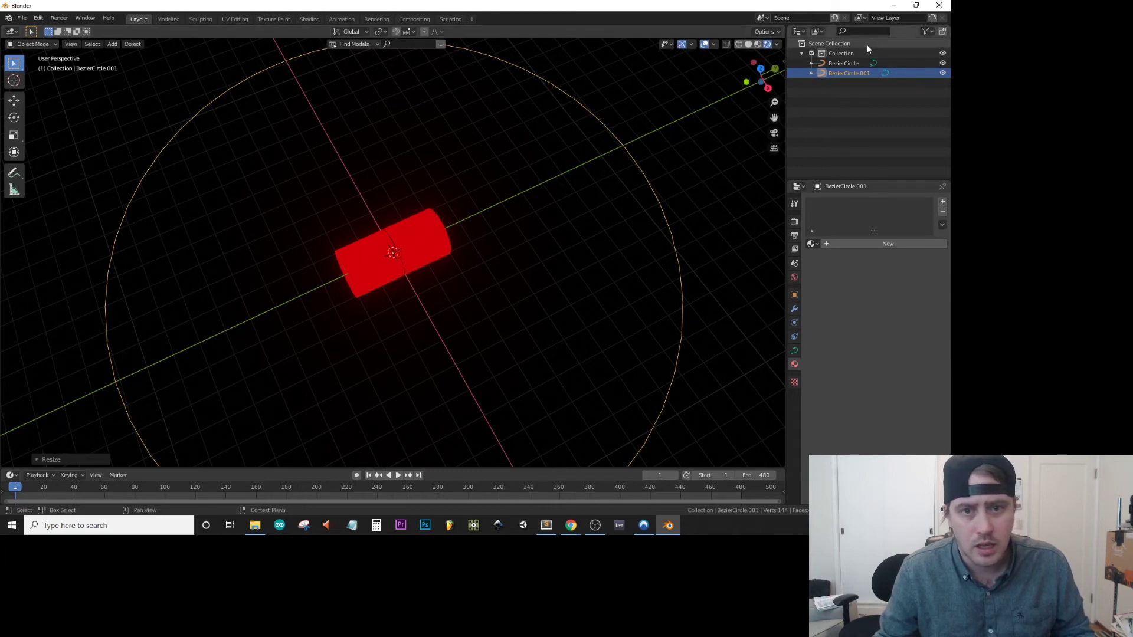
Add a Follow Path constraint to the tube targeting BezierCircle.001, enable Follow Curve, and shift the tube along the path with the offset.
left_click(841, 64)
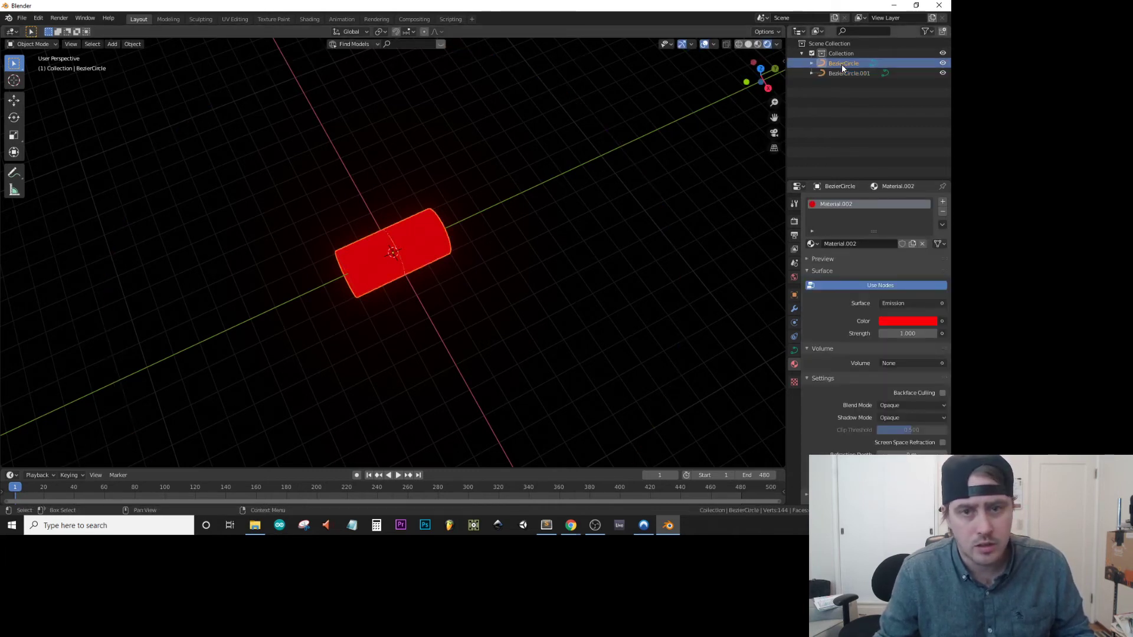
left_click(795, 338)
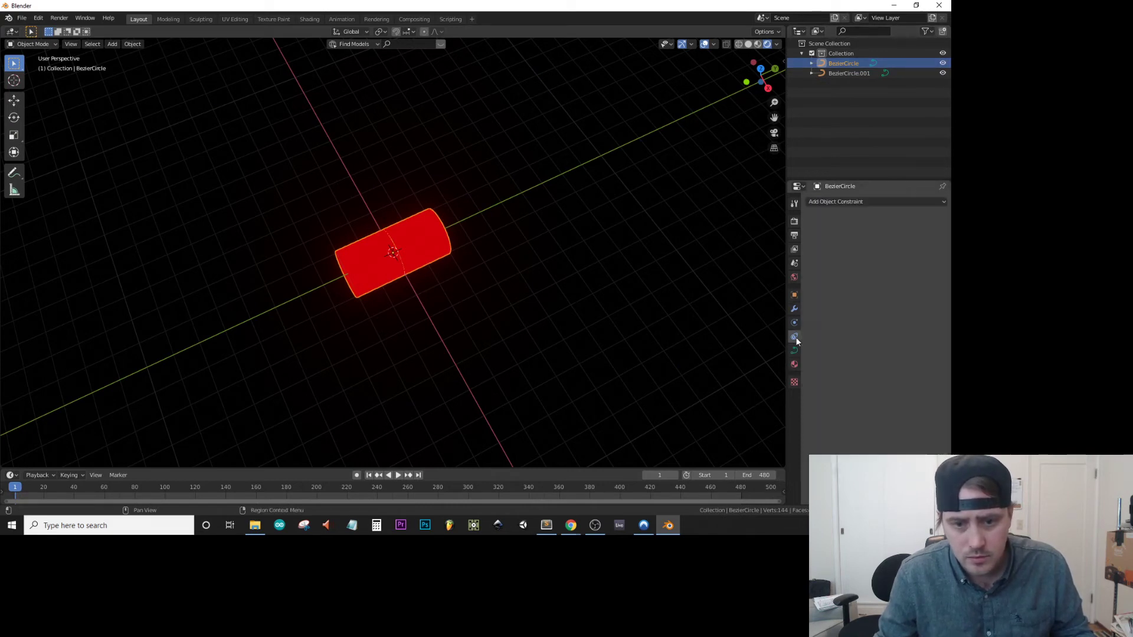
left_click(883, 203)
left_click(918, 268)
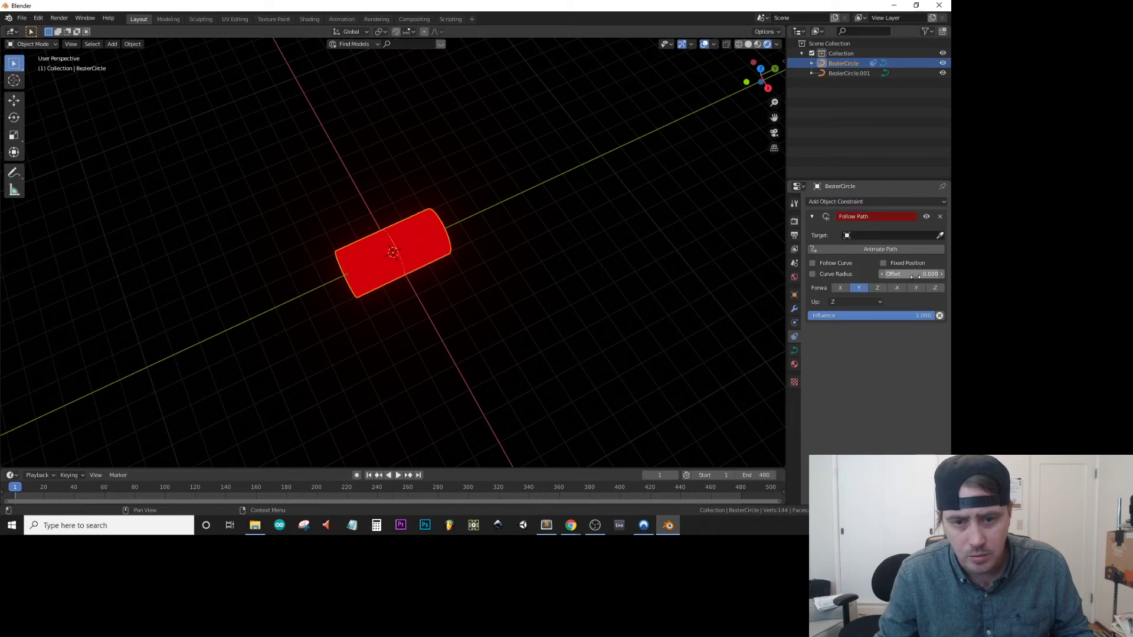
left_click(871, 234)
left_click(858, 260)
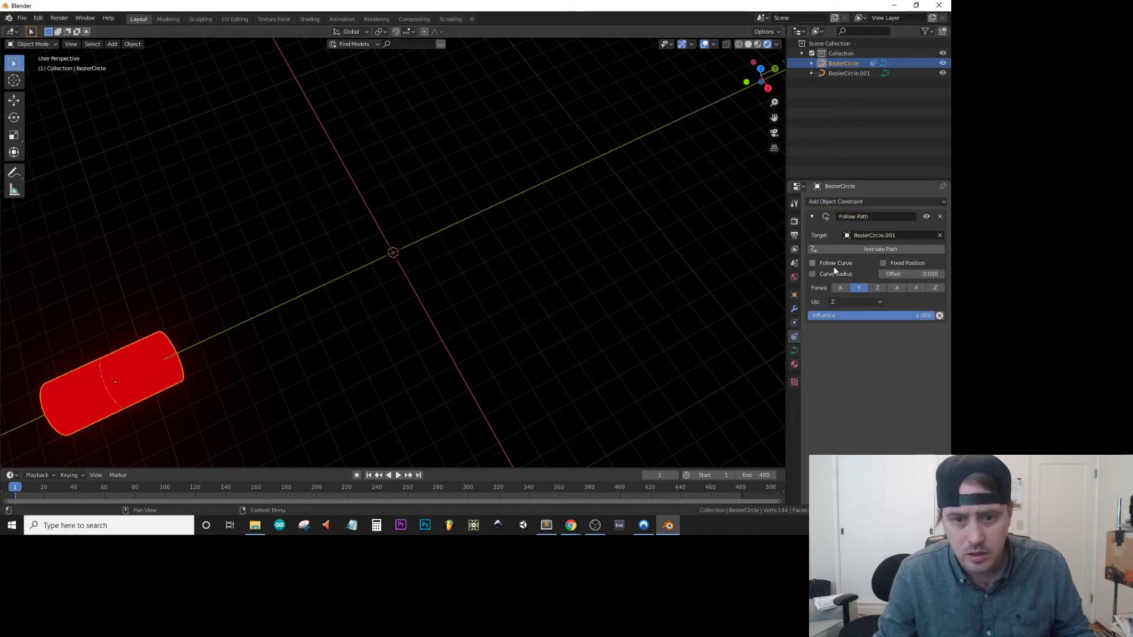
left_click(836, 266)
left_click_drag(912, 274, 856, 274)
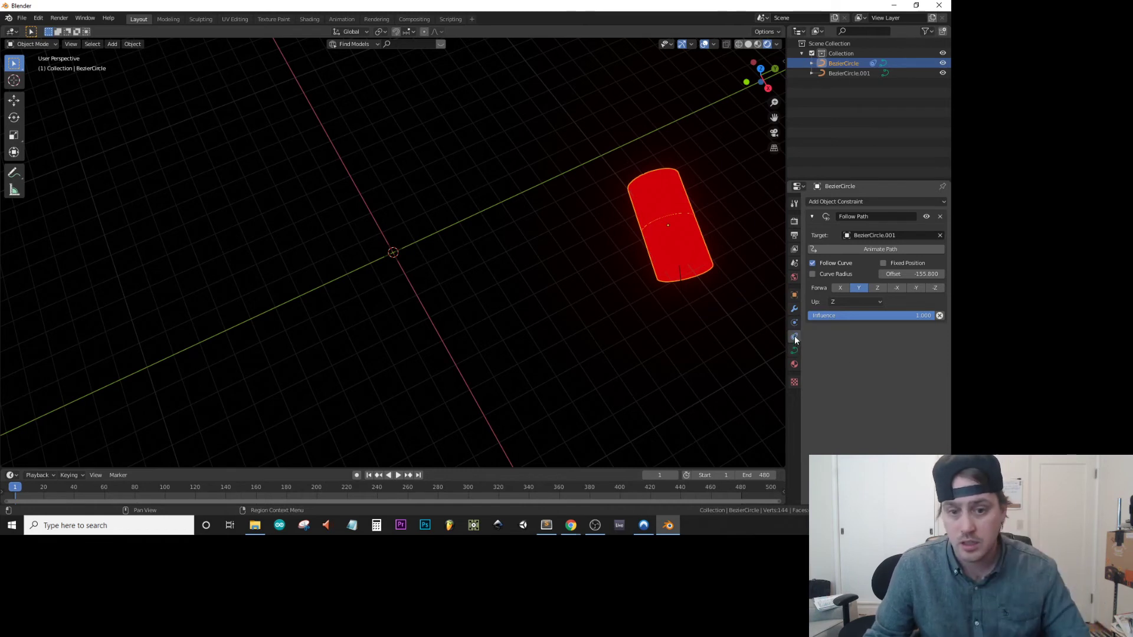
Add a Decimate modifier to the tube and lower its collapse ratio to about 0.11.
left_click(794, 308)
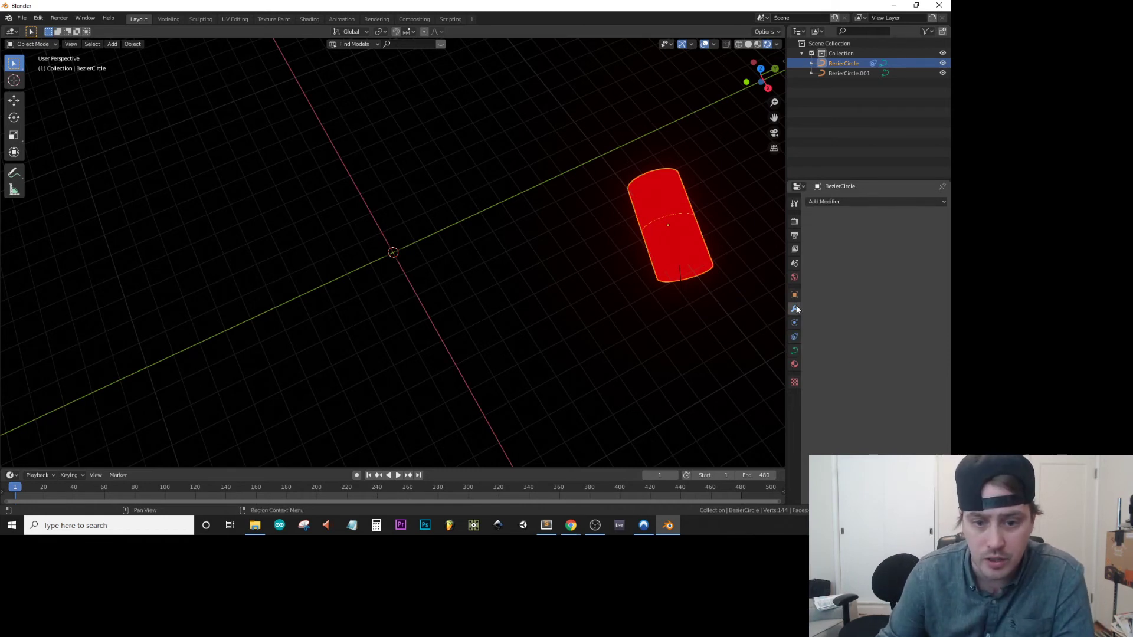
left_click(841, 201)
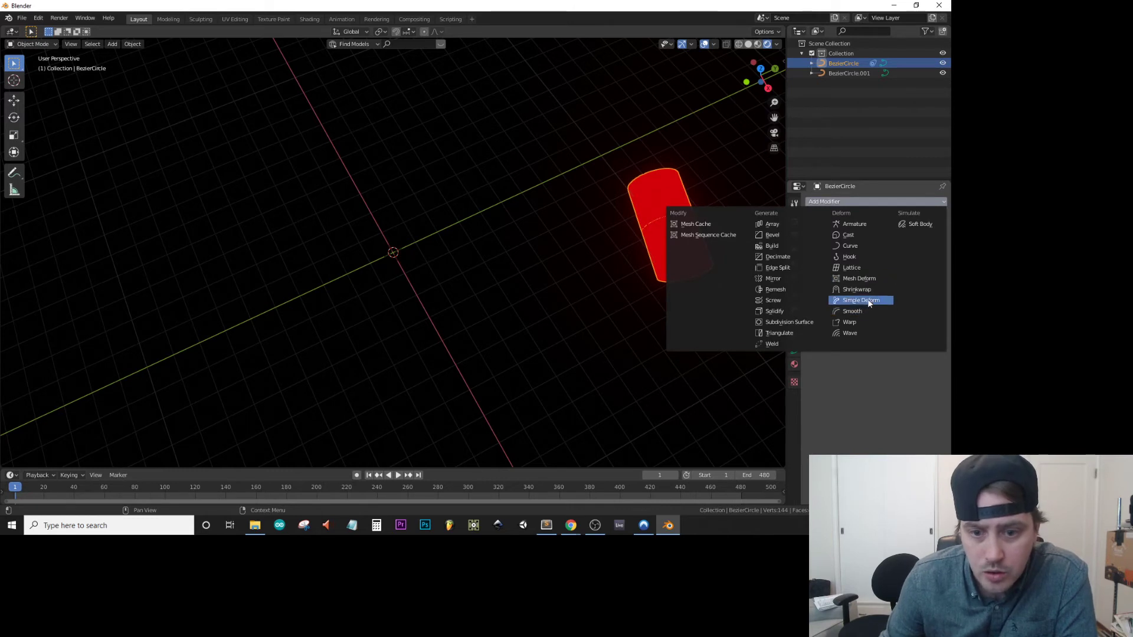
left_click(783, 256)
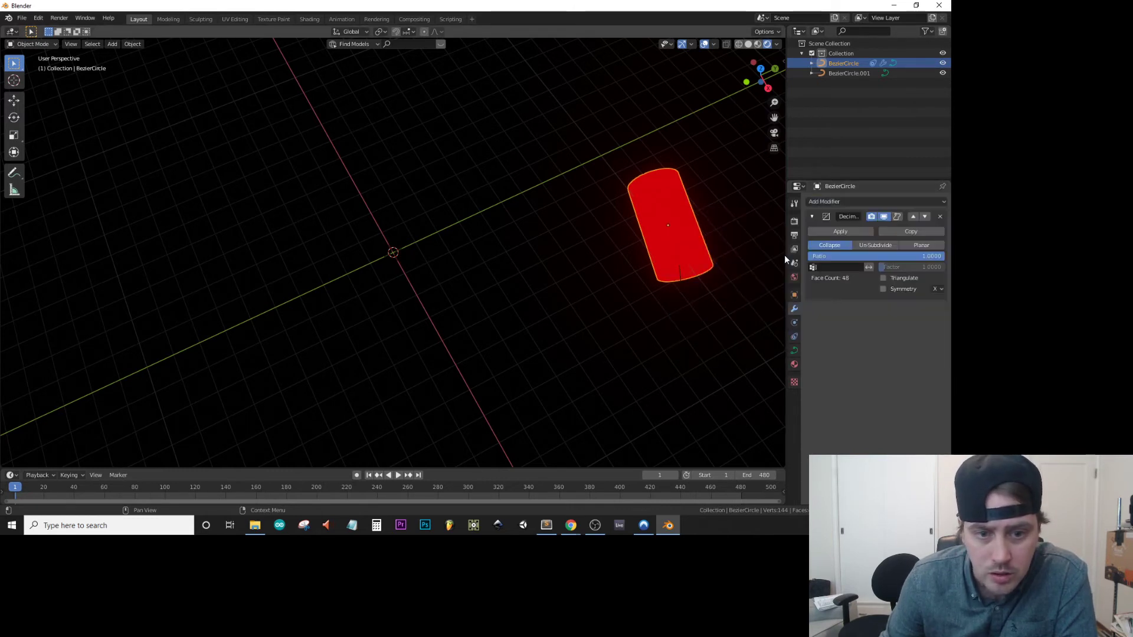
left_click_drag(938, 256, 824, 260)
middle_click_drag(726, 256, 753, 236)
key("ctrl+z")
key("ctrl+shift+z")
key("ctrl+z")
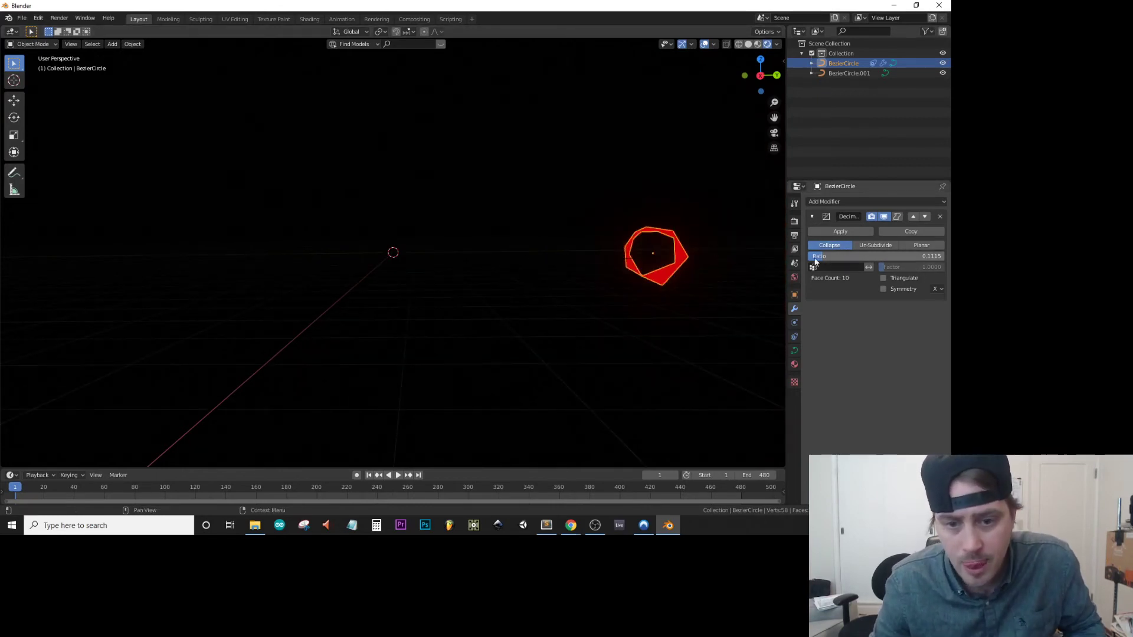
middle_click_drag(703, 263, 705, 296)
Select the large path circle and add a camera at the origin.
left_click(850, 73)
left_click(851, 61)
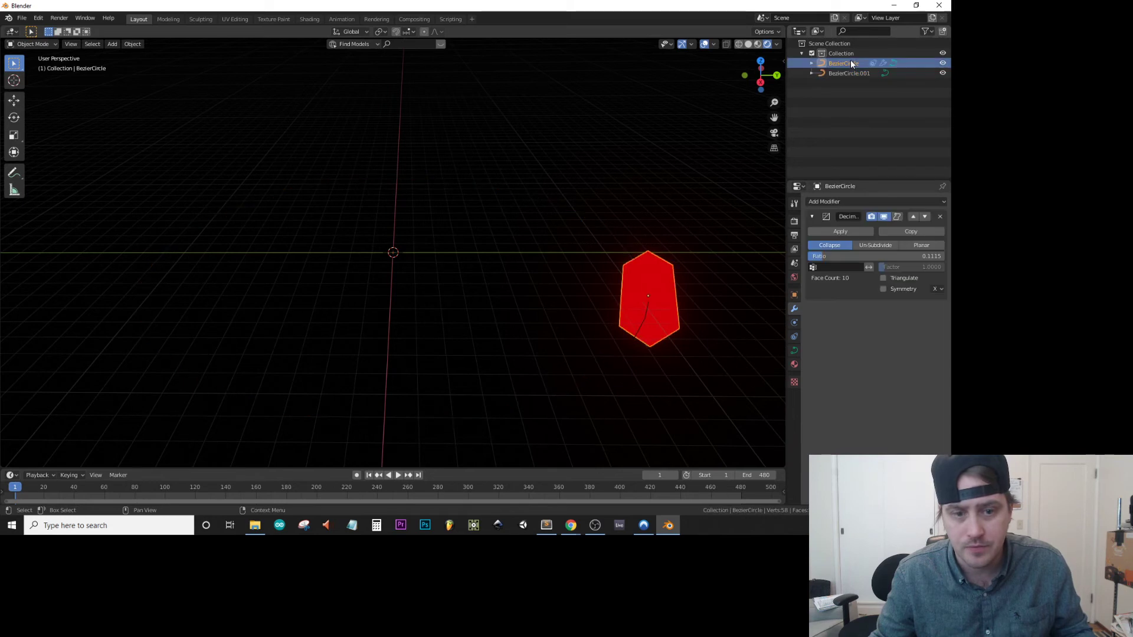
left_click(852, 72)
middle_click_drag(648, 403, 702, 245)
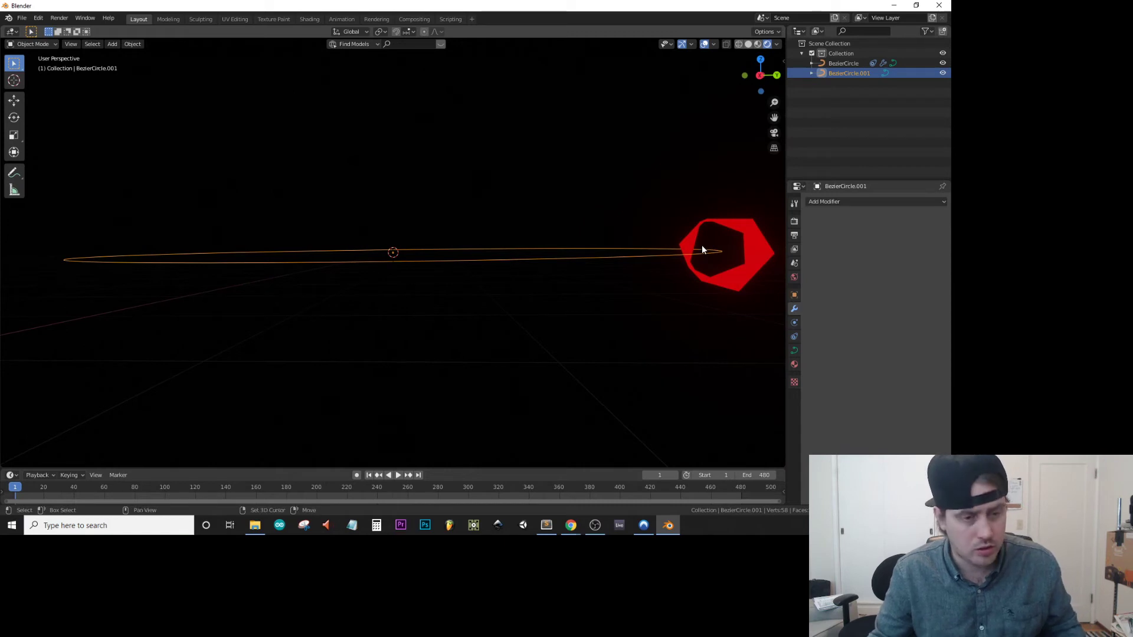
key("shift+a")
left_click(660, 372)
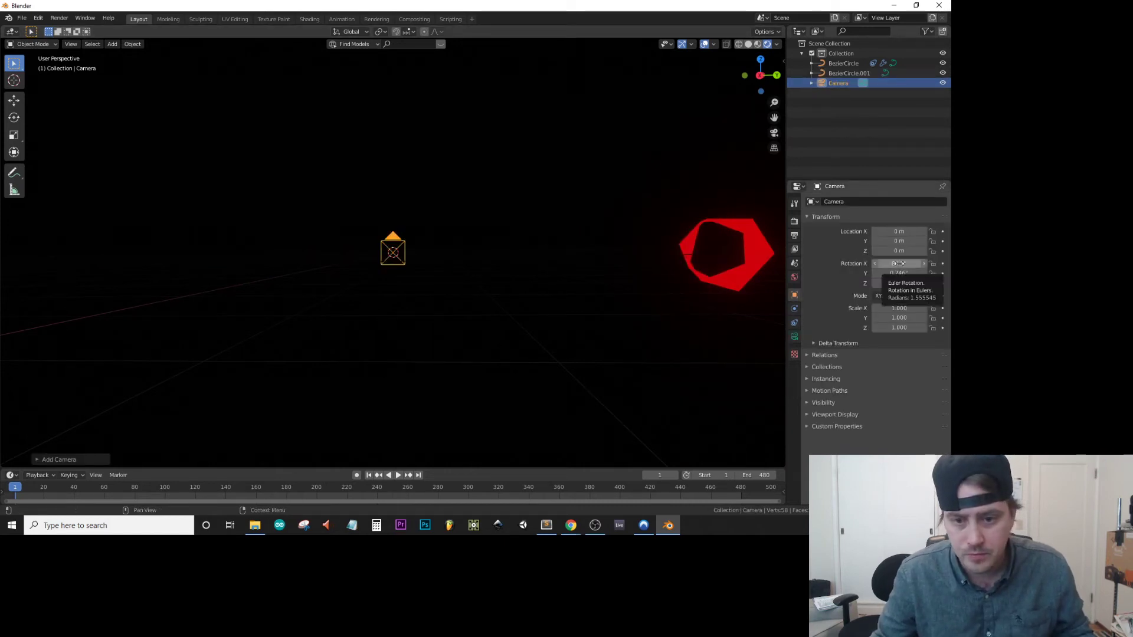
Add a Follow Path constraint to the camera with BezierCircle.001 as its target.
left_click(794, 322)
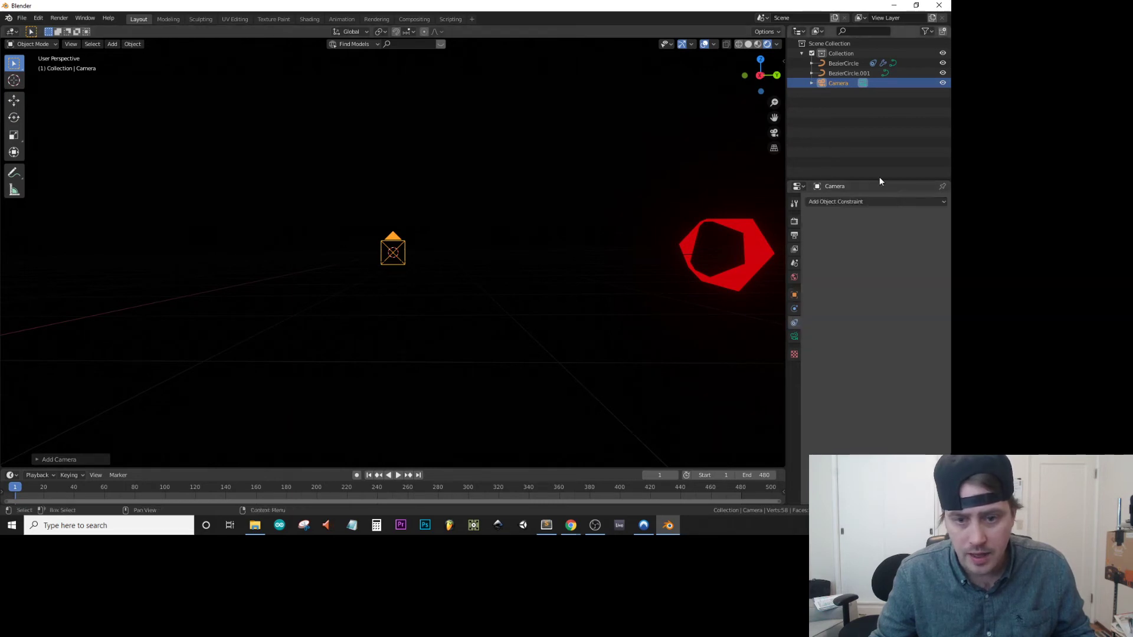
left_click(866, 202)
left_click(918, 268)
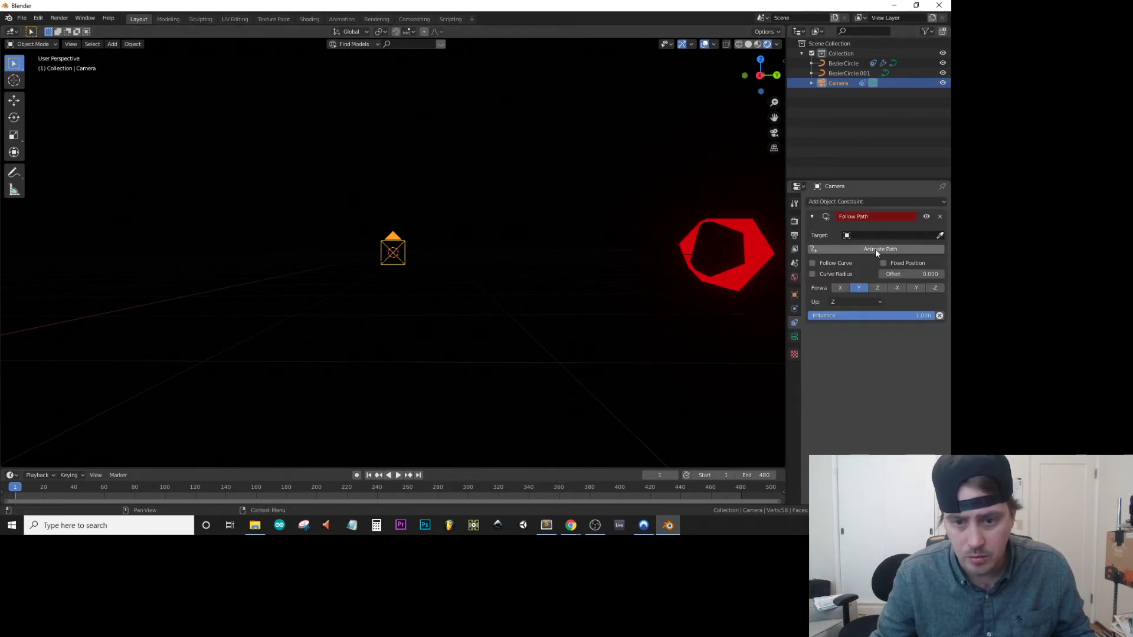
left_click(883, 235)
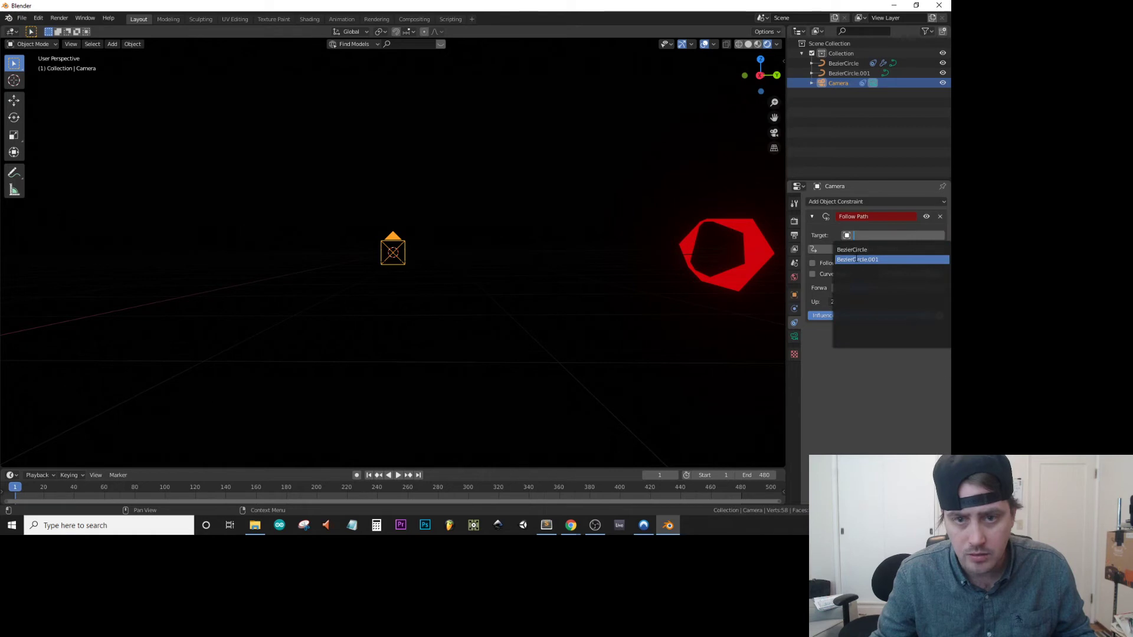
left_click(856, 260)
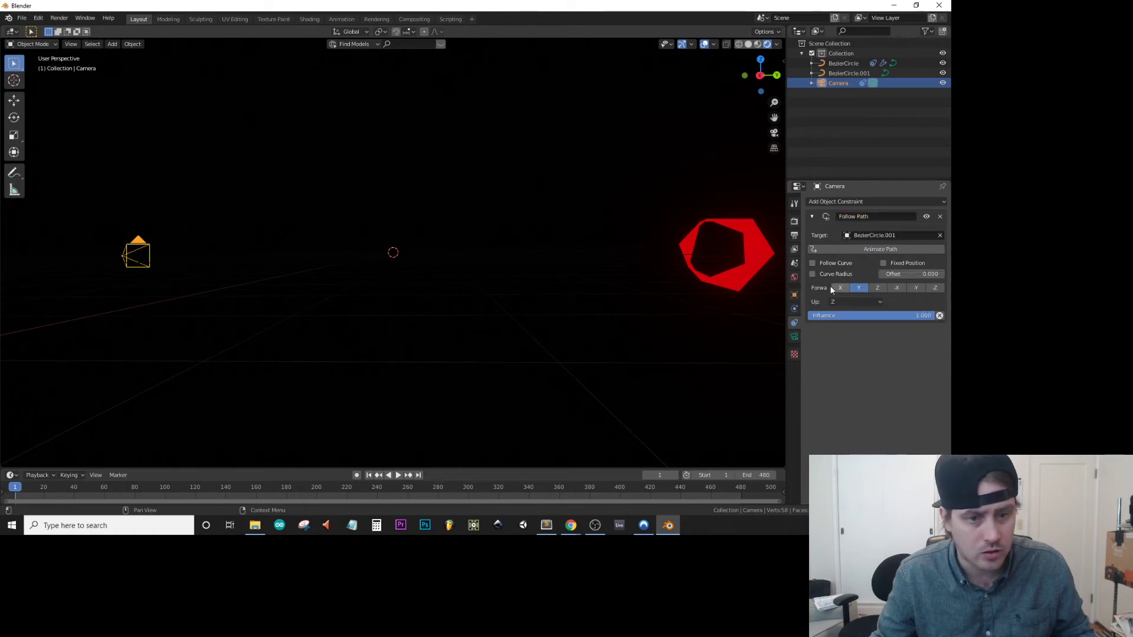
middle_click_drag(652, 192, 611, 225)
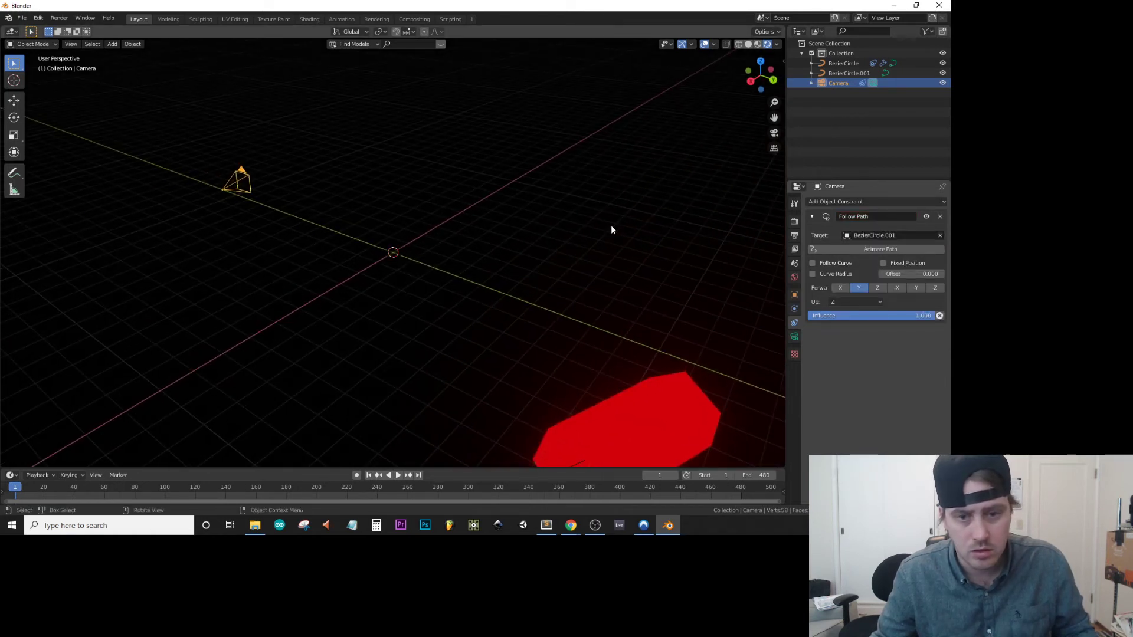
Set the tube's Follow Path offset to 0.
left_click(852, 63)
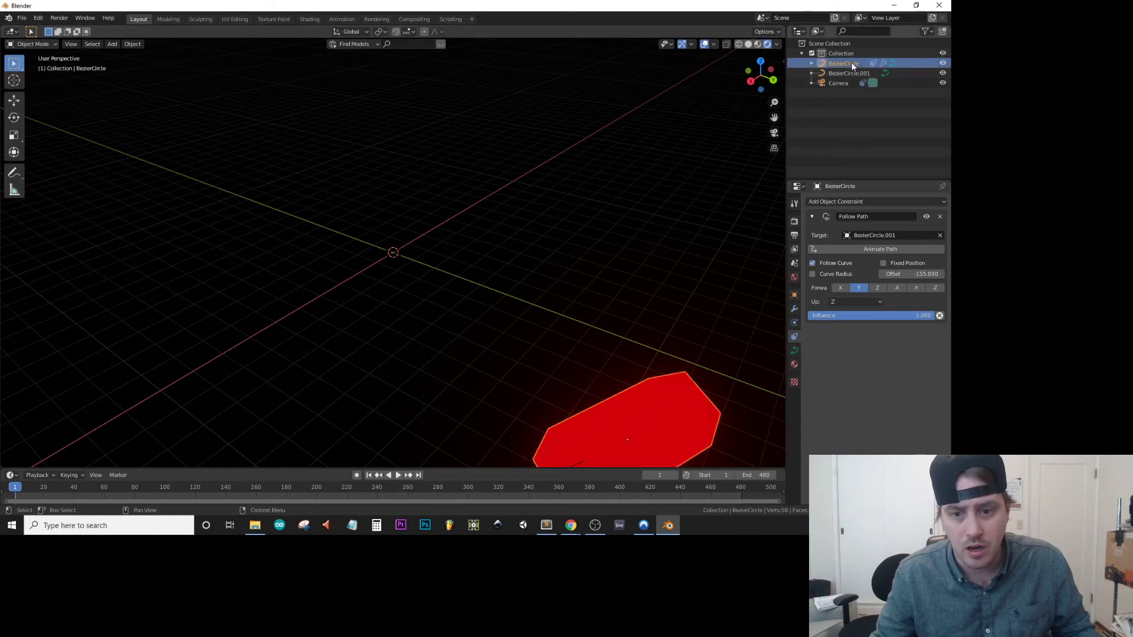
left_click(917, 276)
type("0")
key("Return")
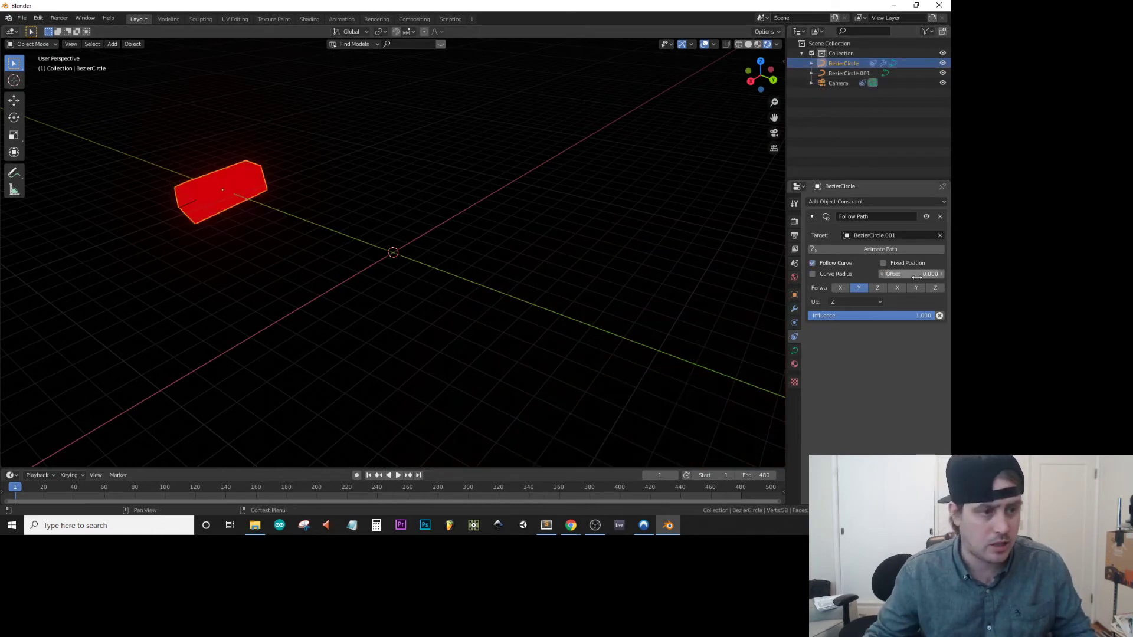
Examine the inside of the tube through the camera view and from around the camera.
key("KP_0")
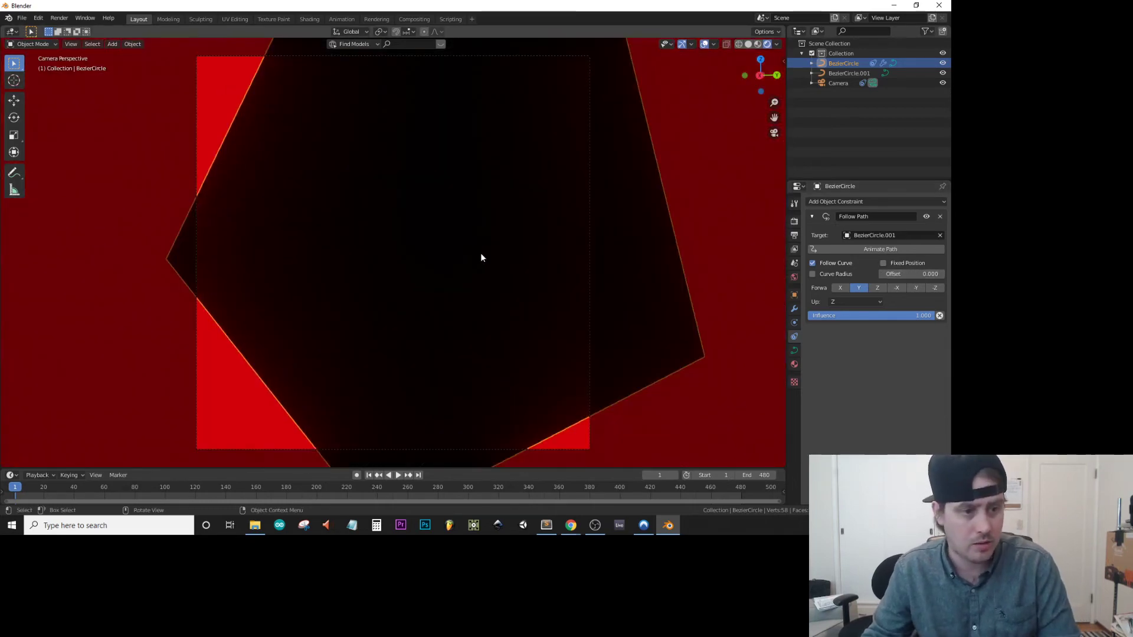
scroll(483, 221, "up", 1)
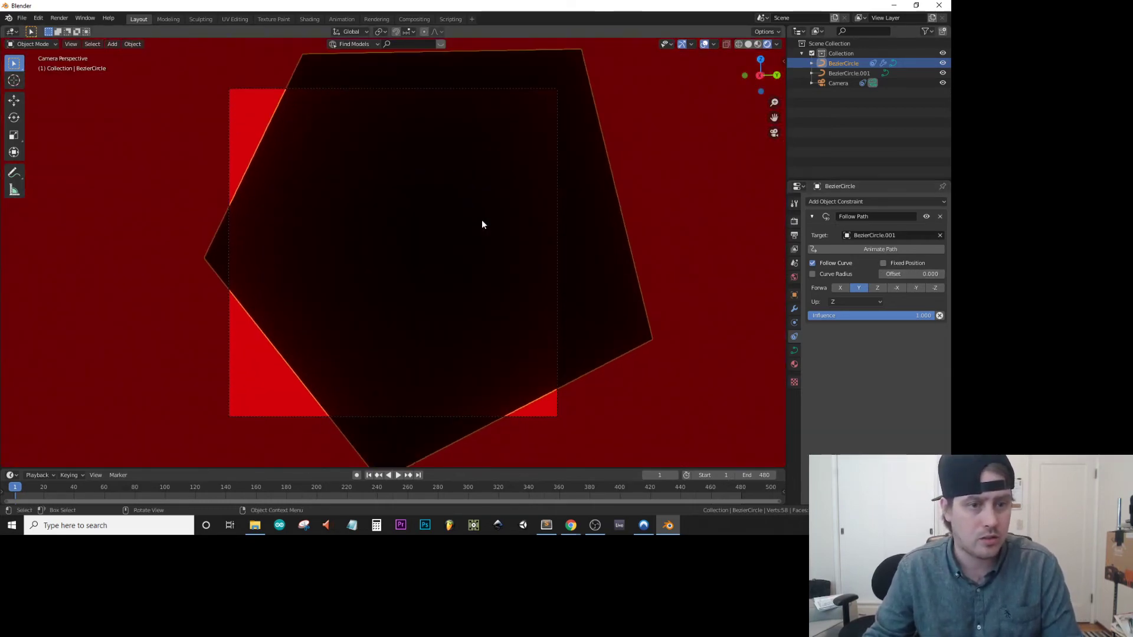
scroll(483, 224, "down", 5)
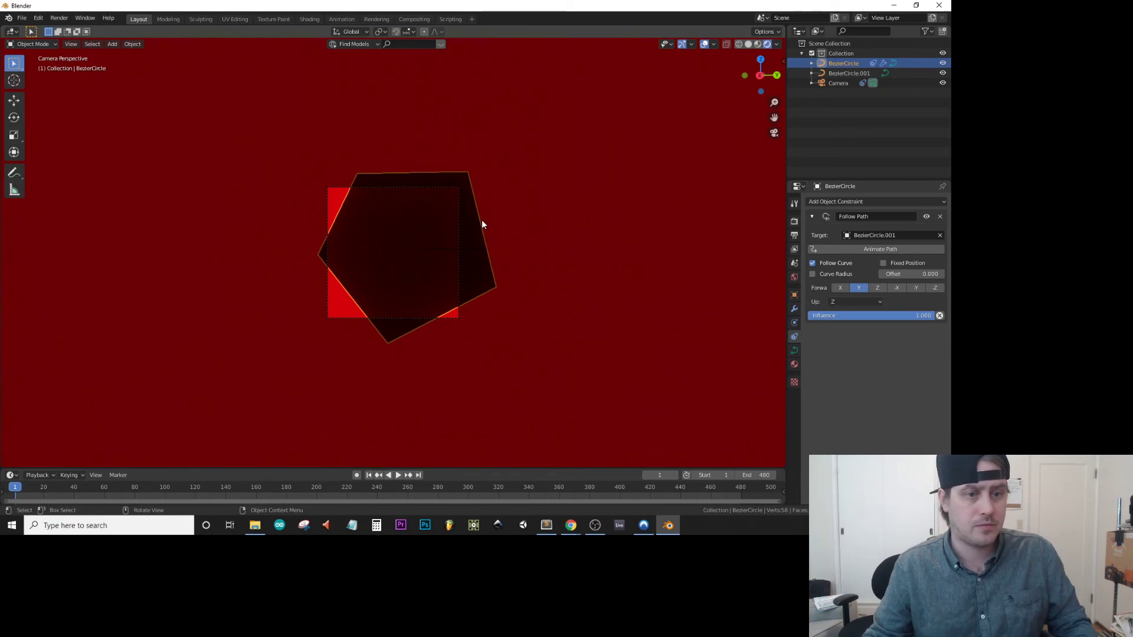
middle_click_drag(482, 224, 472, 240)
scroll(486, 228, "down", 5)
scroll(498, 225, "up", 4)
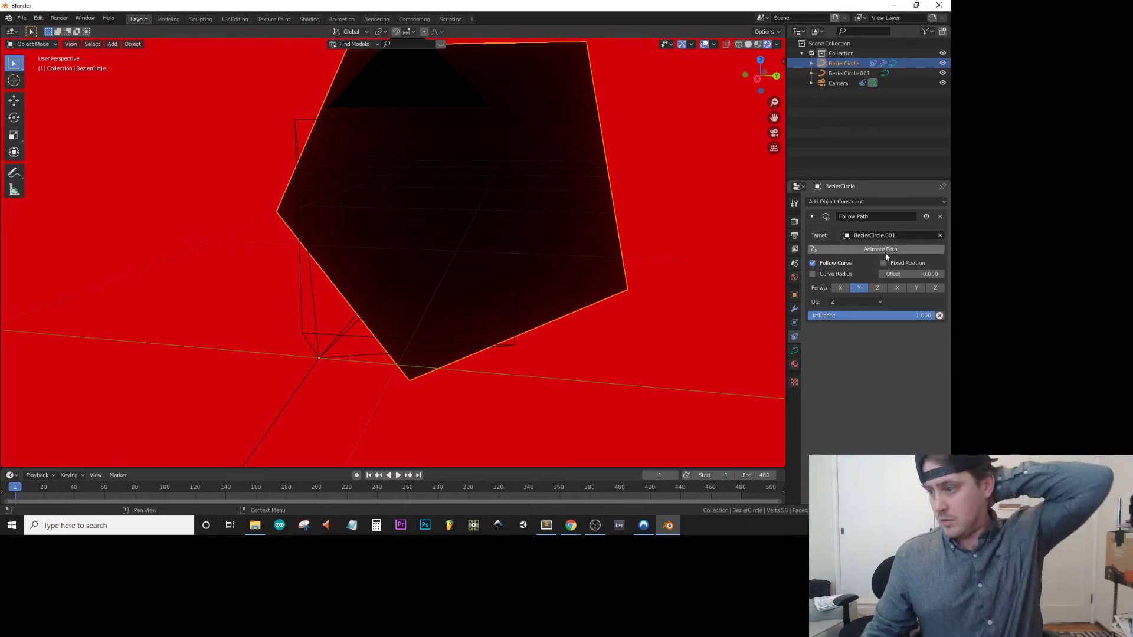
Shift the camera's location to about 0.55 m on X and -0.01 m on Z so it frames the tube's opening.
scroll(533, 289, "down", 5)
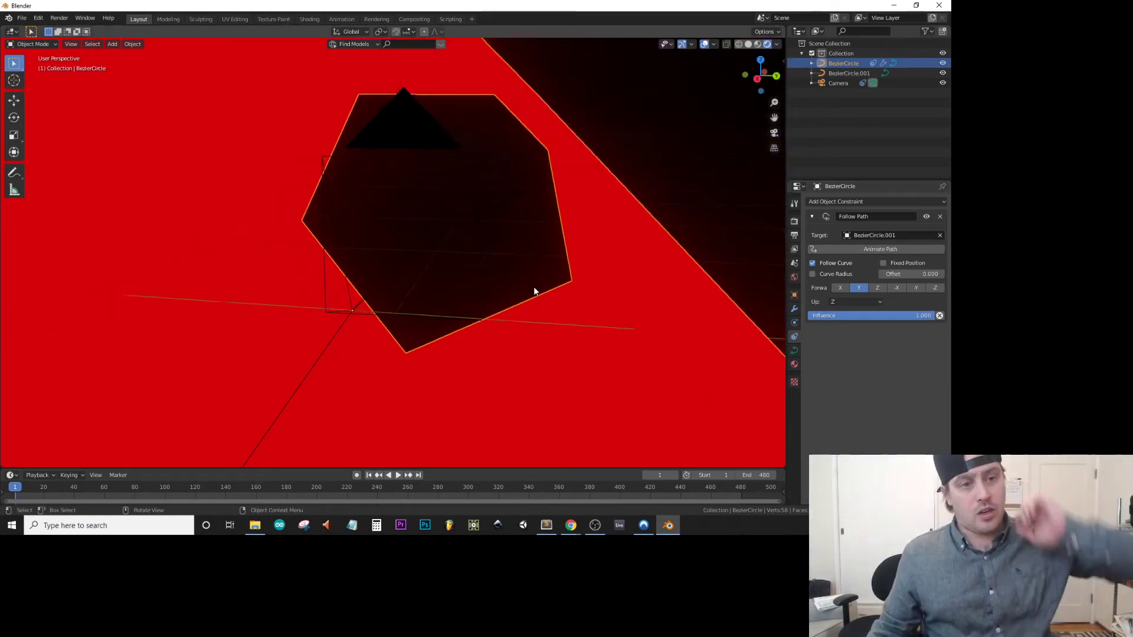
key("KP_0")
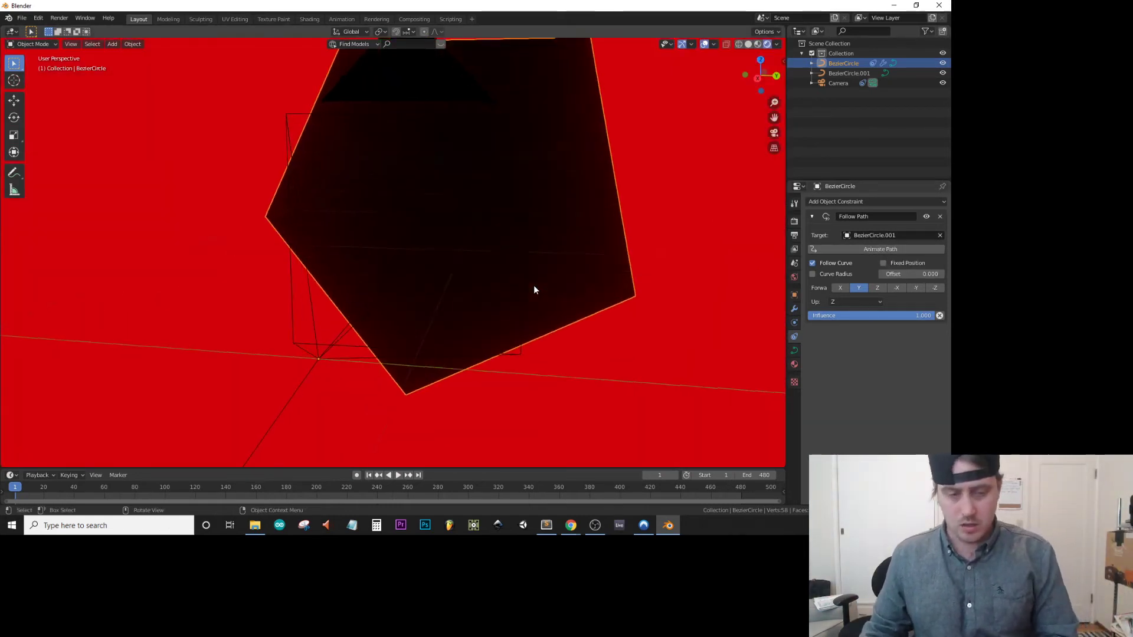
scroll(350, 207, "up", 4)
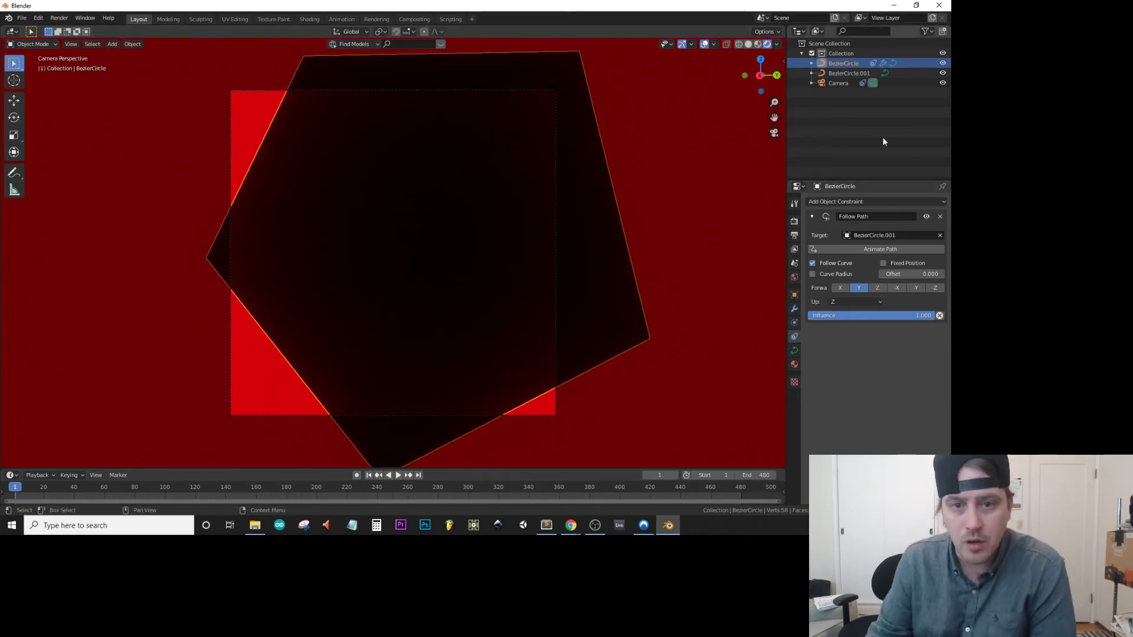
left_click(841, 83)
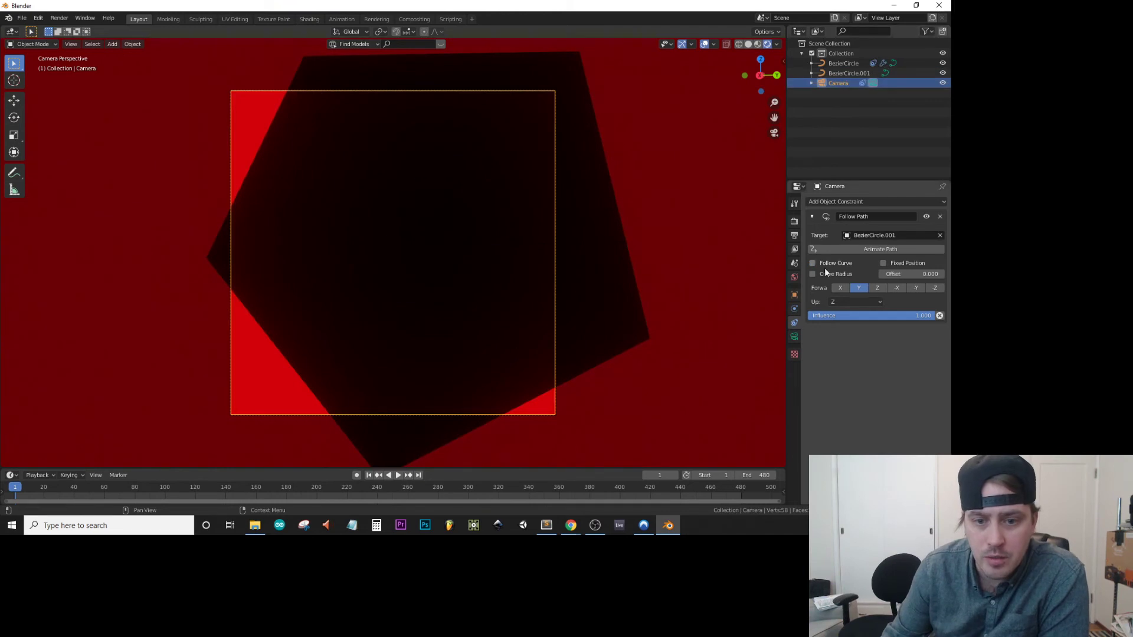
left_click(794, 294)
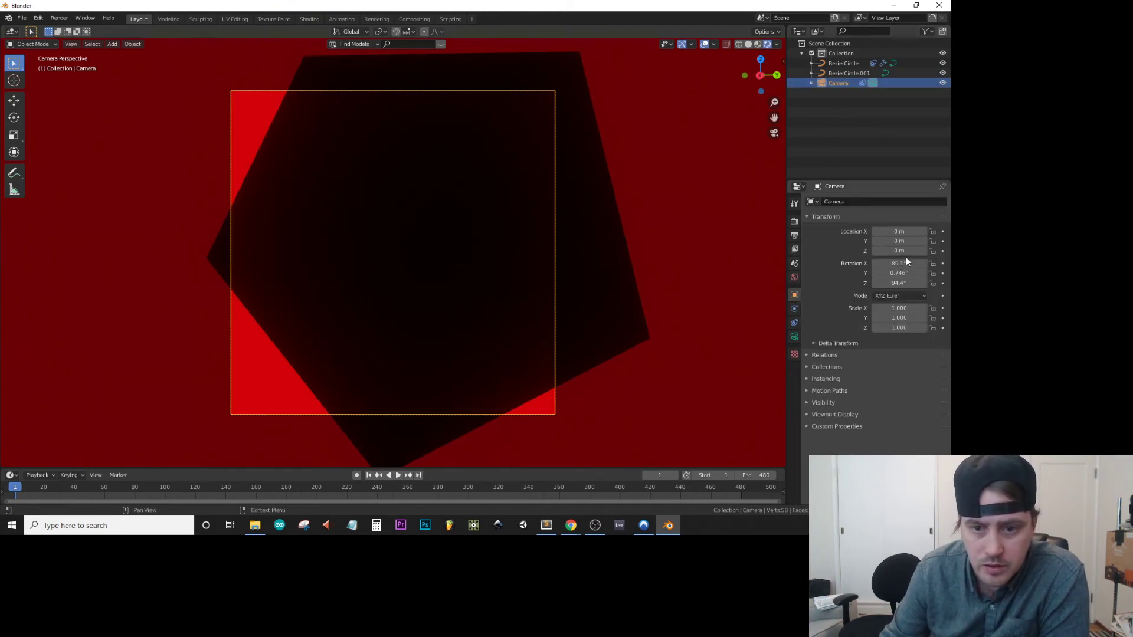
mouse_move(899, 251)
left_mouse_down()
mouse_move(885, 251)
mouse_move(901, 251)
mouse_move(888, 241)
mouse_move(899, 232)
mouse_move(887, 231)
mouse_move(911, 231)
mouse_move(903, 240)
left_mouse_up()
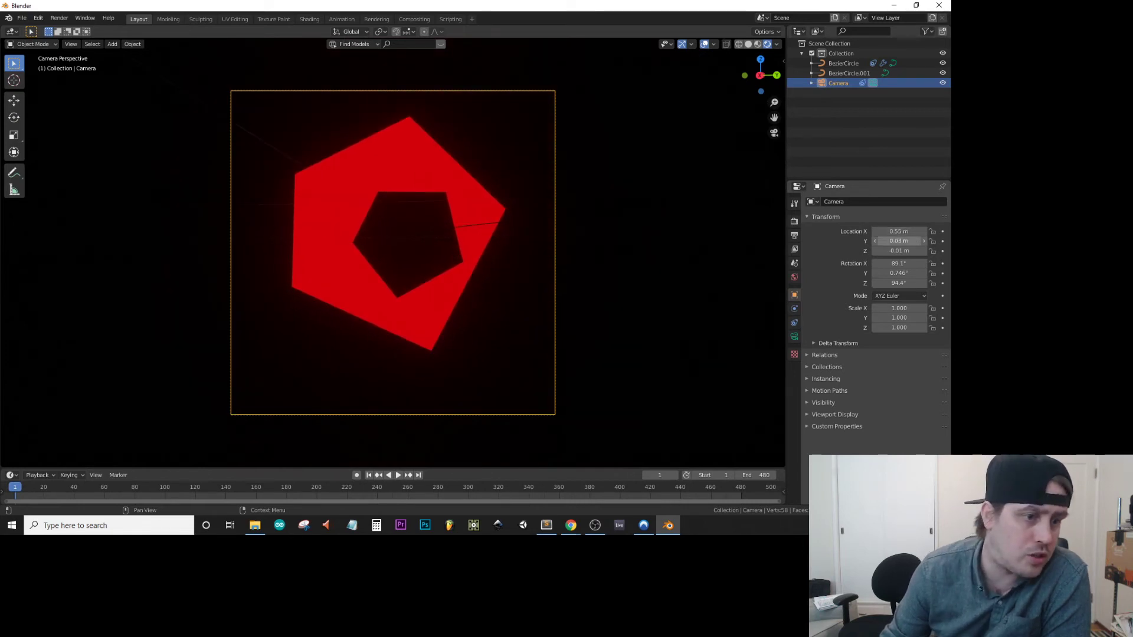
Raise the BezierCircle tube's Decimate ratio to 1.0 and remove the Decimate modifier.
left_click(832, 72)
left_click(838, 63)
left_click(794, 308)
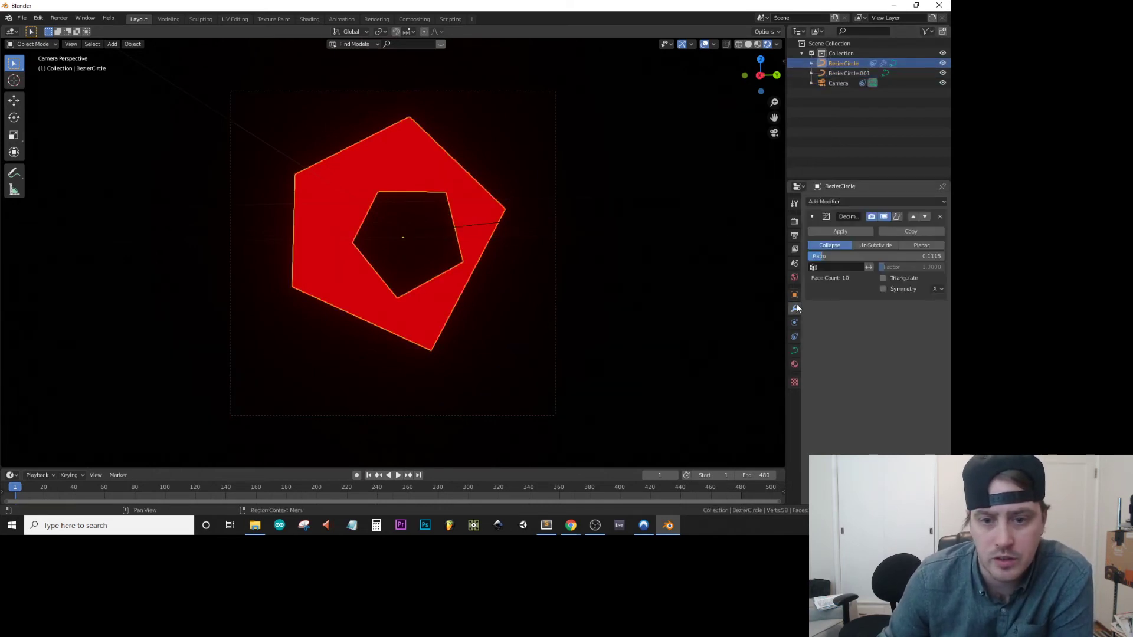
left_click_drag(849, 255, 980, 256)
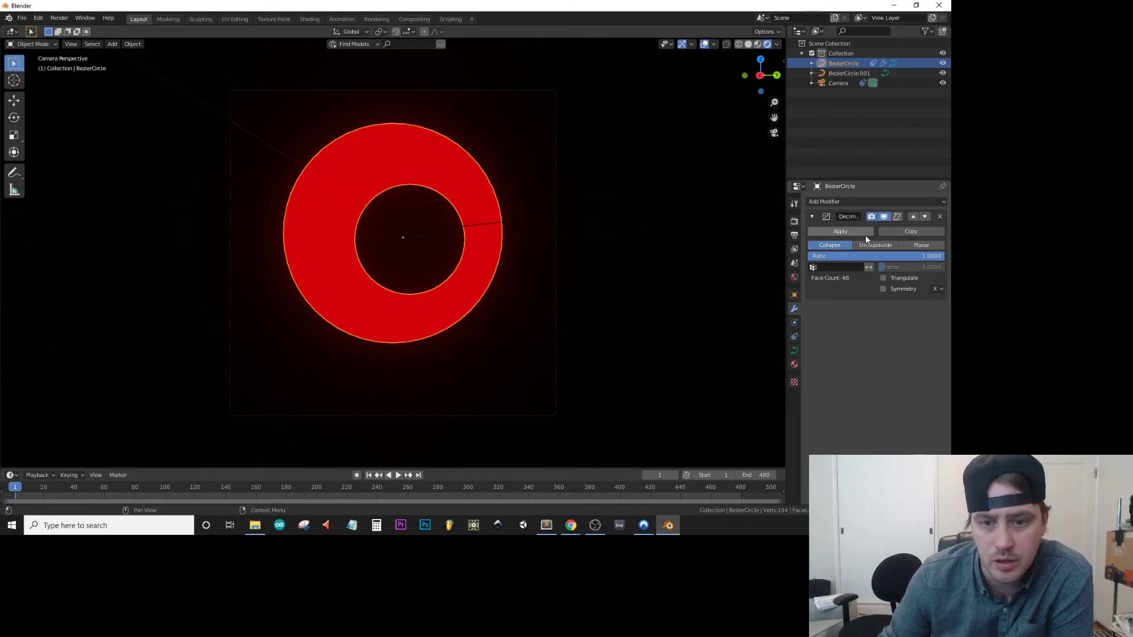
left_click(941, 218)
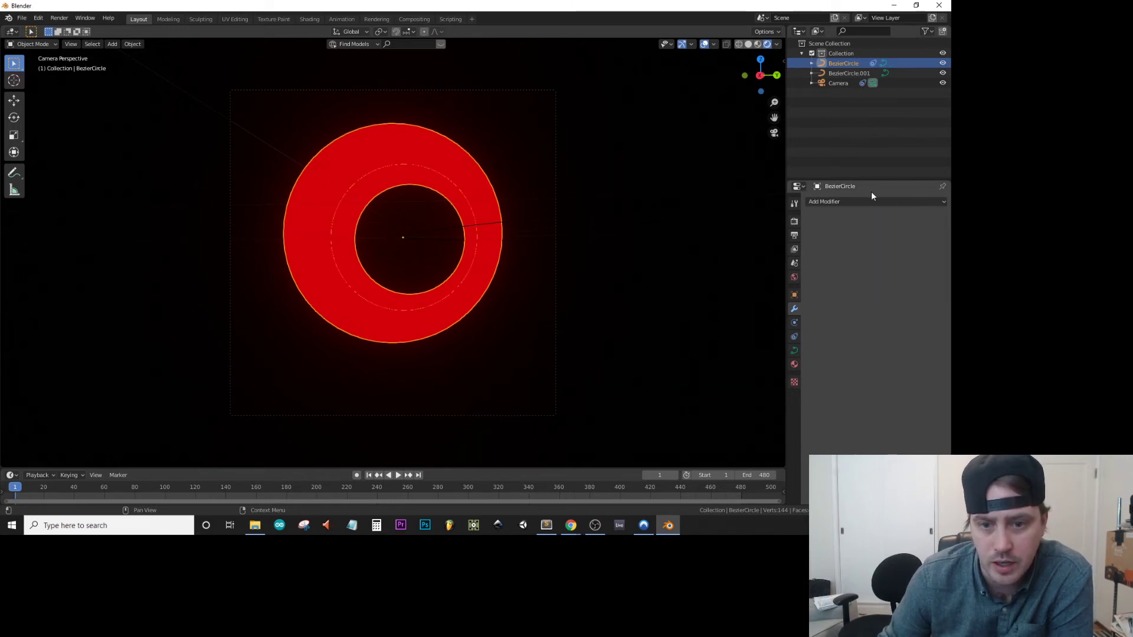
Try a Wave modifier on the tube with a time offset of about -13, and remove it.
left_click(899, 202)
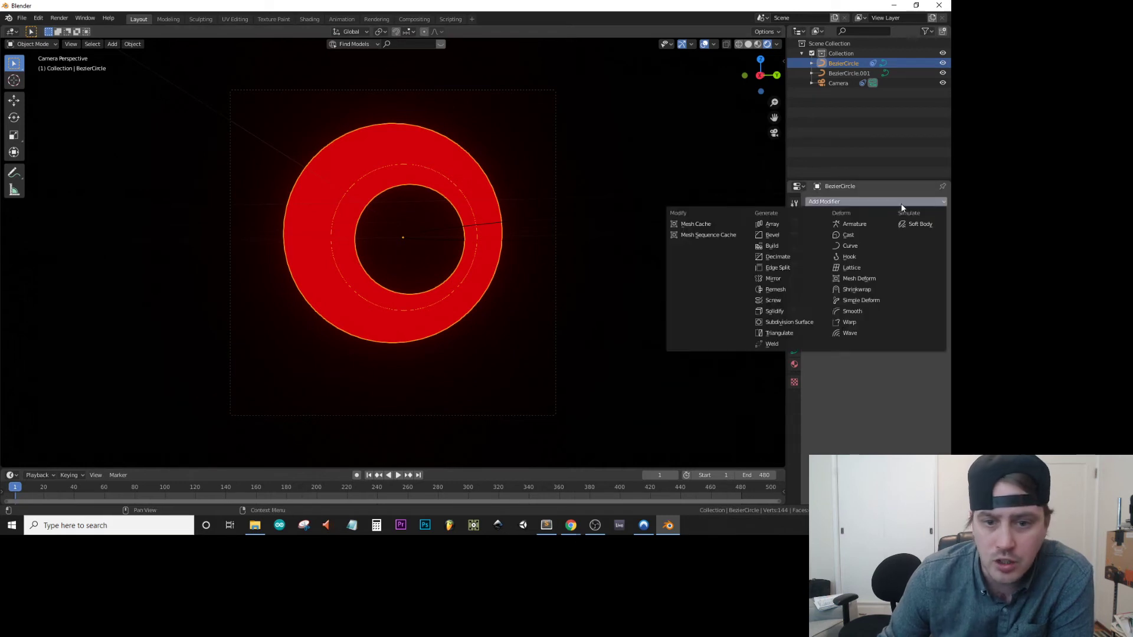
left_click(851, 332)
mouse_move(832, 299)
left_mouse_down()
mouse_move(776, 299)
mouse_move(841, 306)
left_mouse_up()
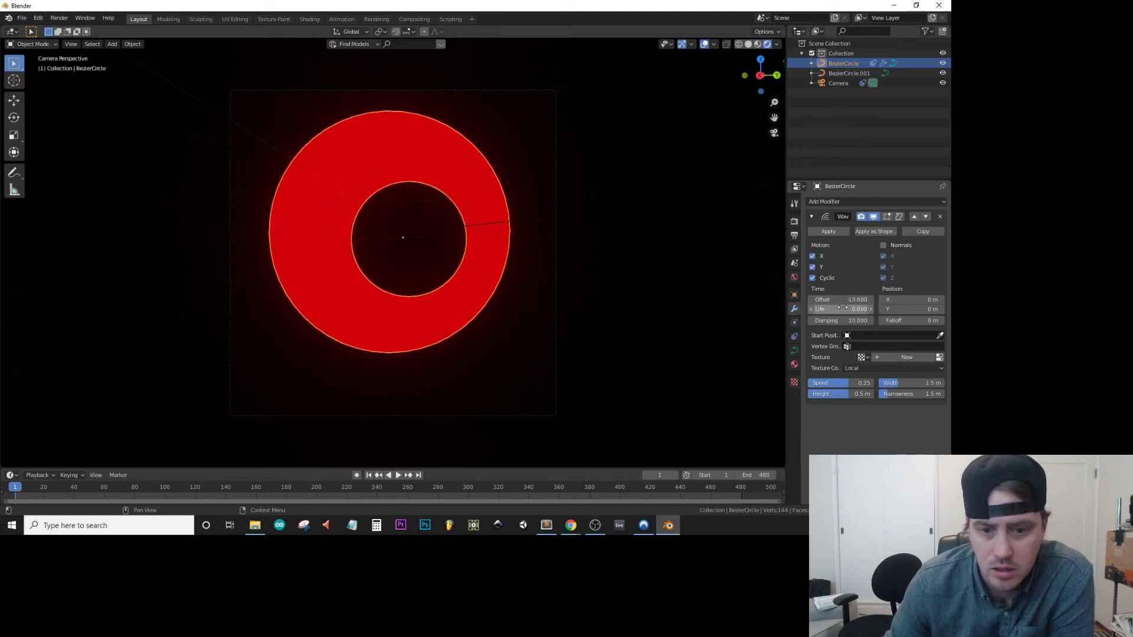
left_click(940, 216)
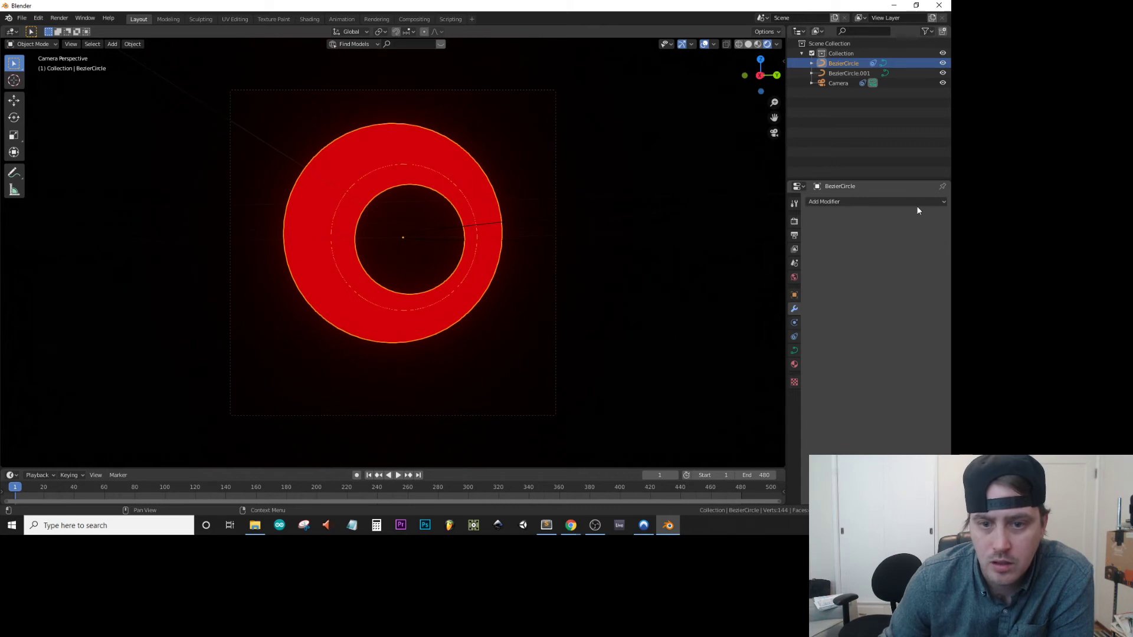
Add an Array modifier to the tube with a count of 27 and a constant X offset of 0 m.
left_click(917, 202)
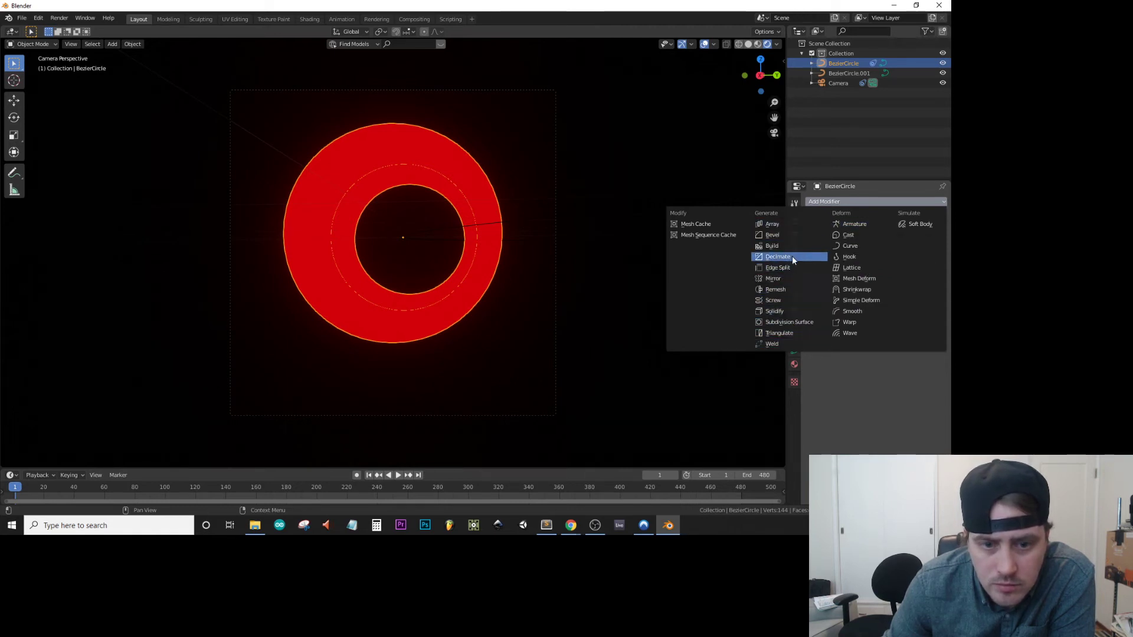
left_click(787, 229)
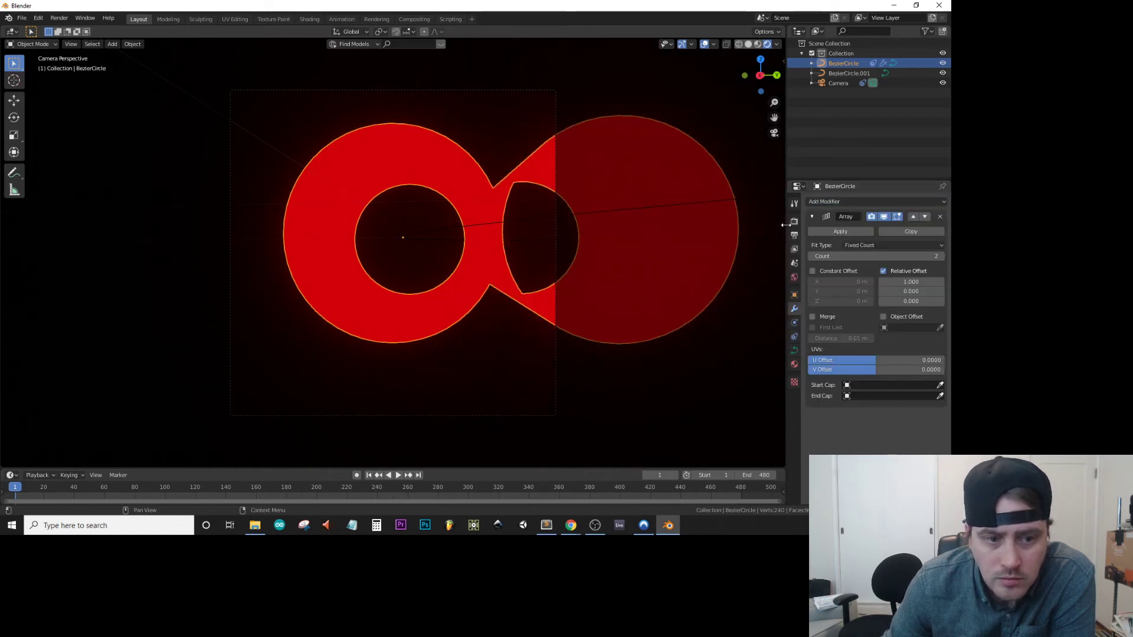
left_click_drag(867, 256, 810, 282)
left_click(844, 271)
left_click(842, 281)
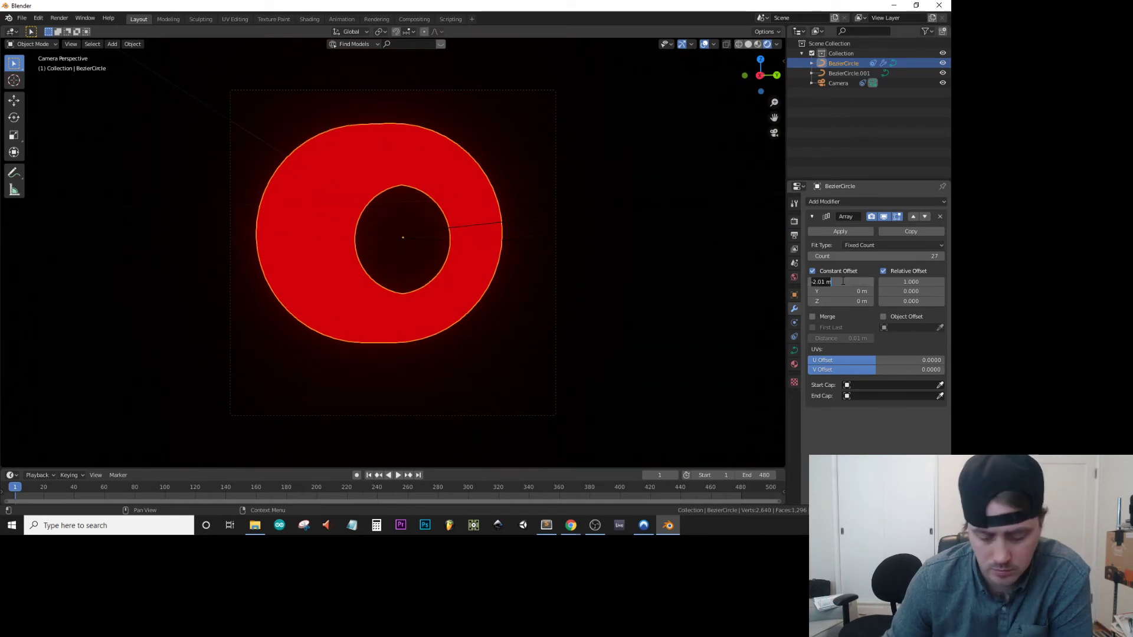
type("0")
key("Return")
Set the array's constant offset to -2 m on X, 0 m on Y and 1.37 m on Z.
left_click(842, 281)
type("-0.44")
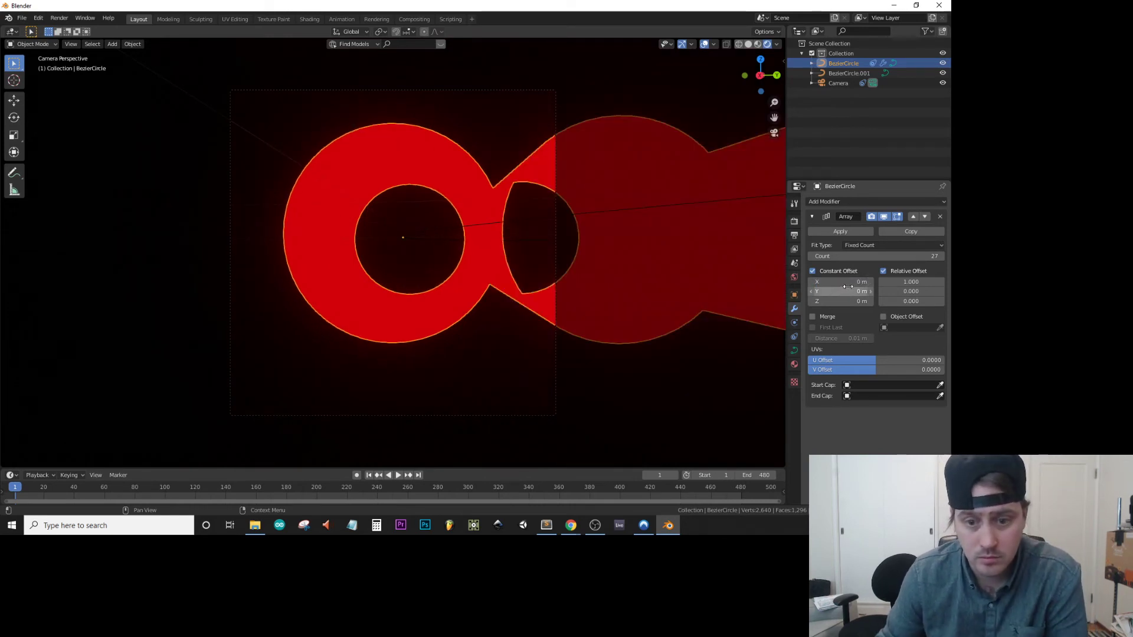
key("Return")
mouse_move(842, 281)
left_mouse_down()
mouse_move(759, 282)
mouse_move(856, 282)
left_mouse_up()
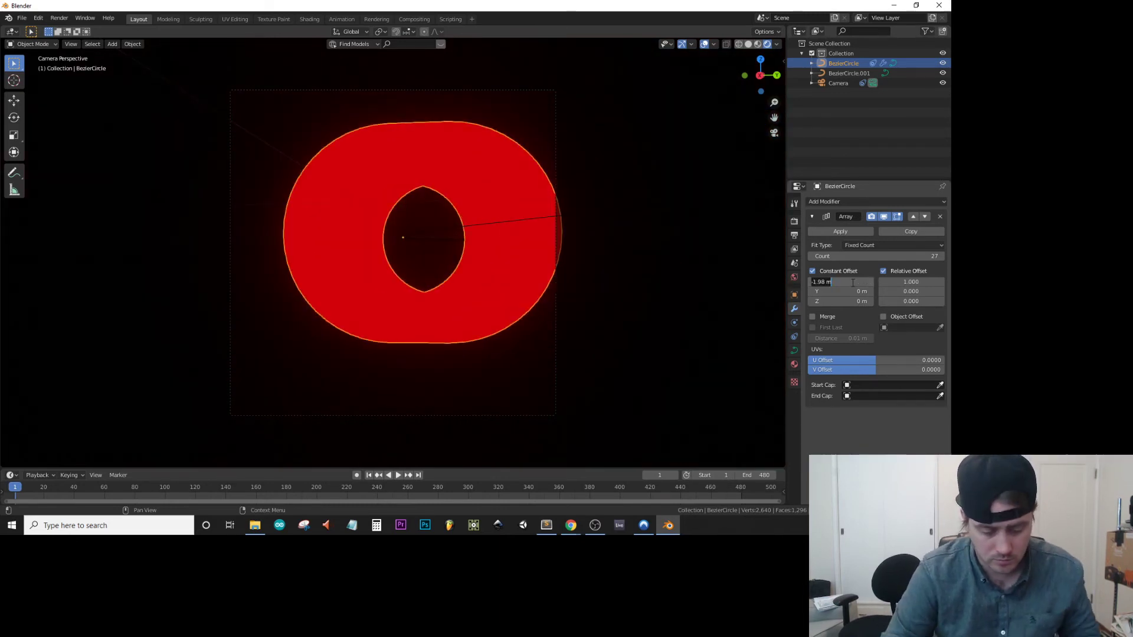
left_click_drag(849, 291, 866, 301)
left_click(853, 292)
type("0")
key("Return")
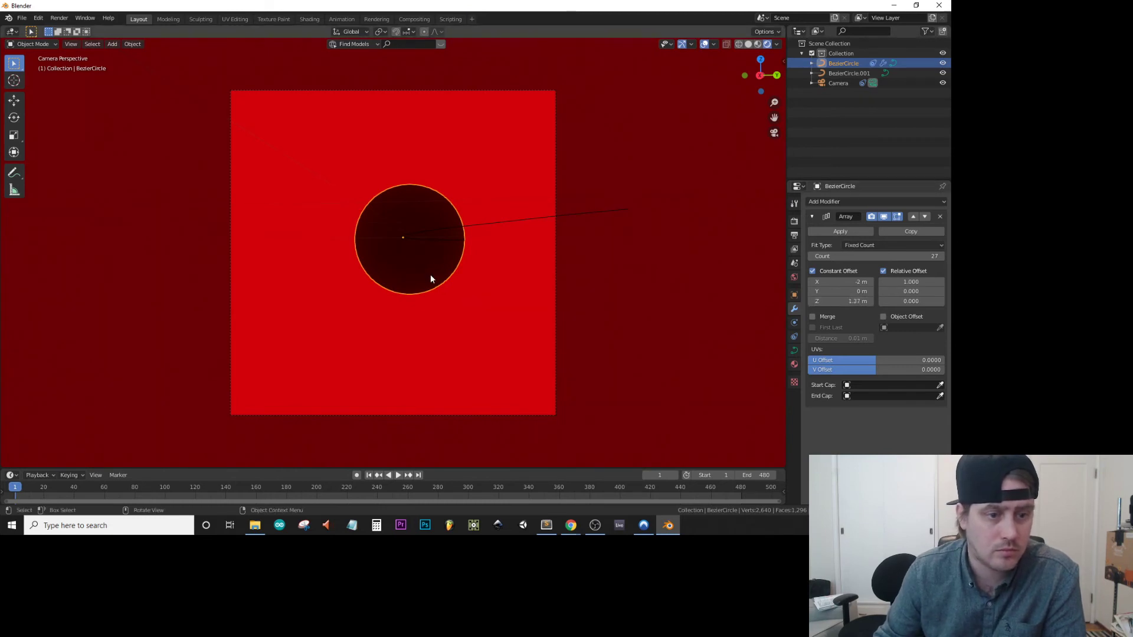
Check the arrayed tube from outside the camera and remove the Array modifier.
scroll(431, 275, "down", 5)
middle_click_drag(431, 275, 364, 307)
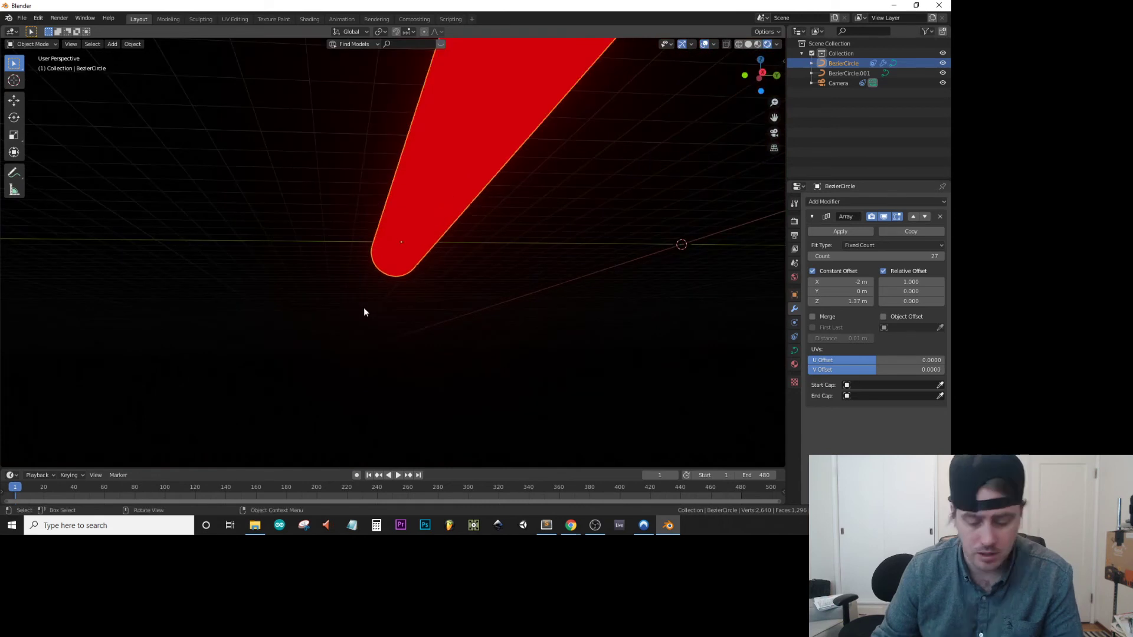
key("KP_0")
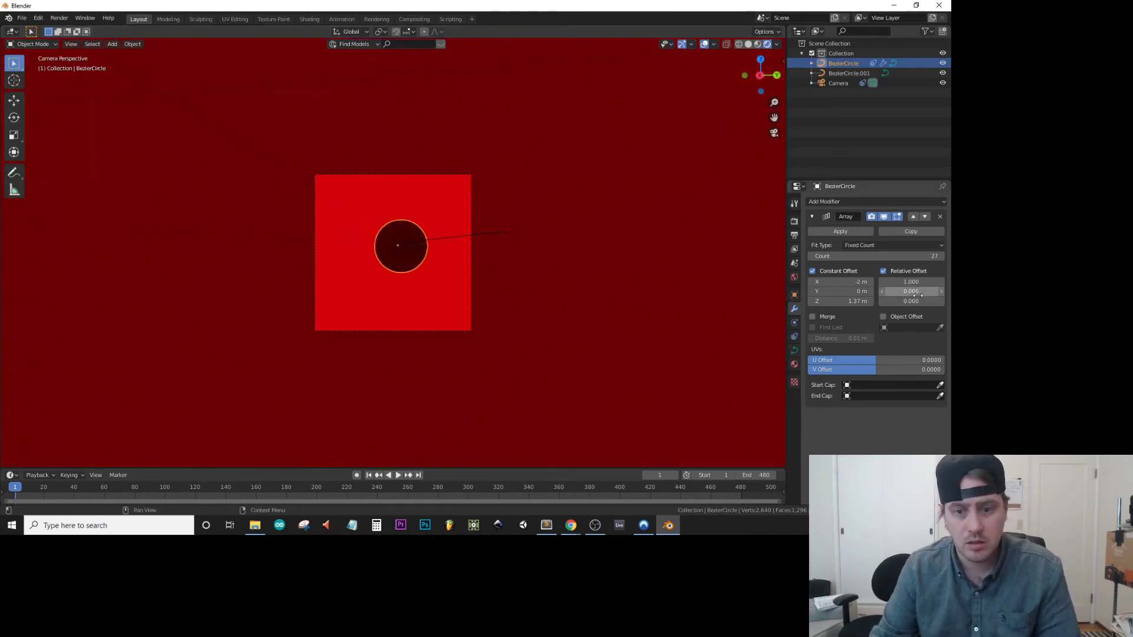
left_click(941, 216)
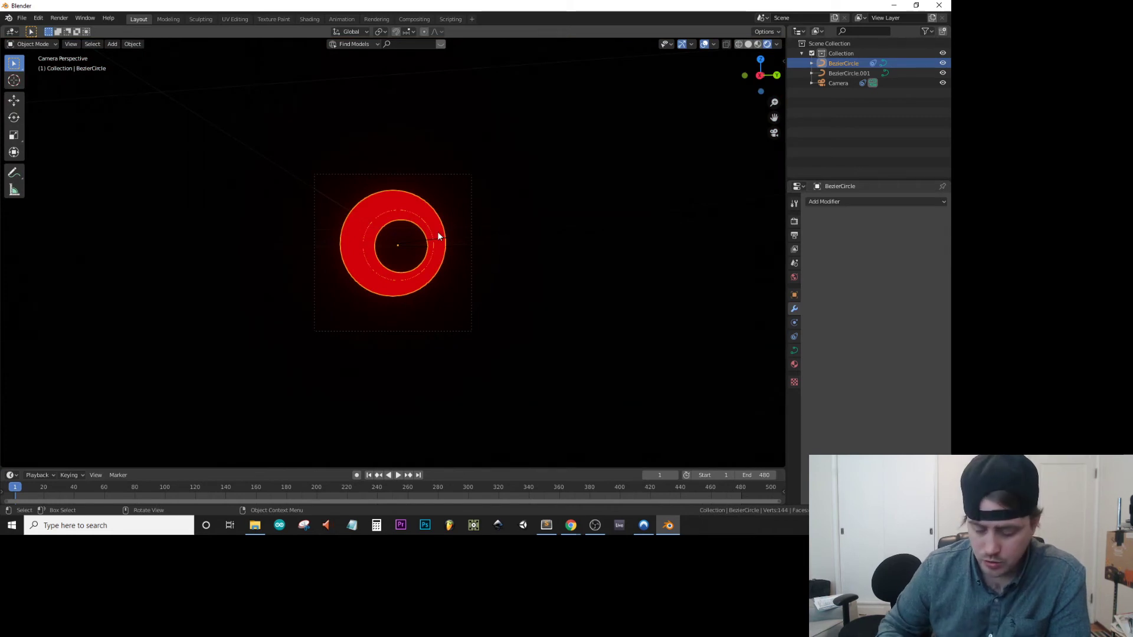
Reduce the tube's curve extrude to 0.52 m and check the ring through the camera view.
middle_click_drag(439, 236, 438, 236)
key("KP_0")
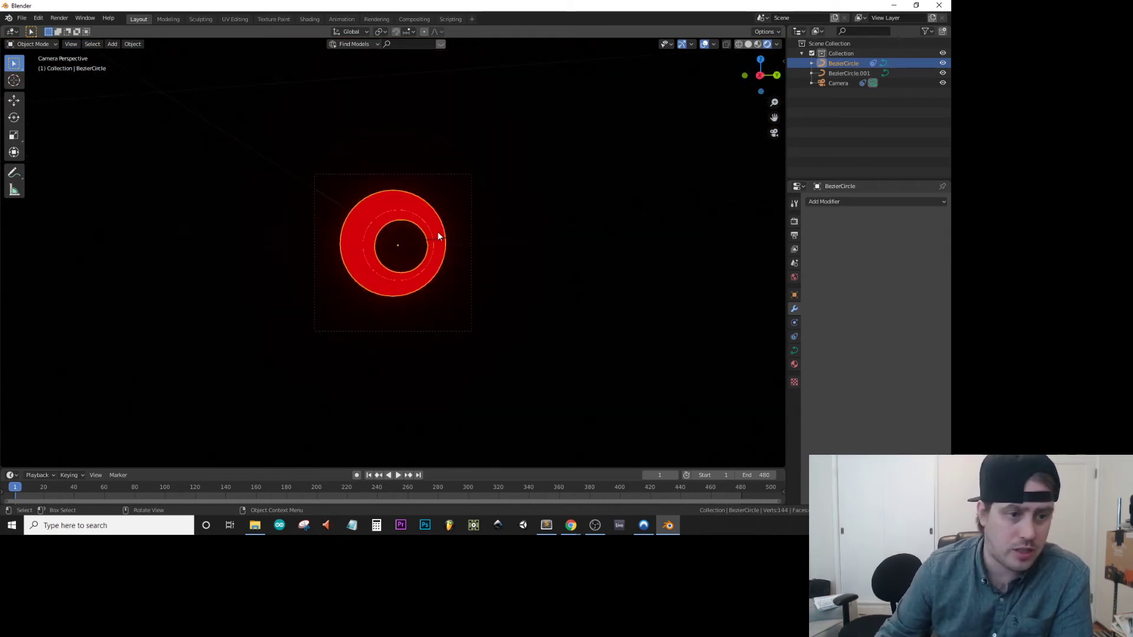
left_click(794, 295)
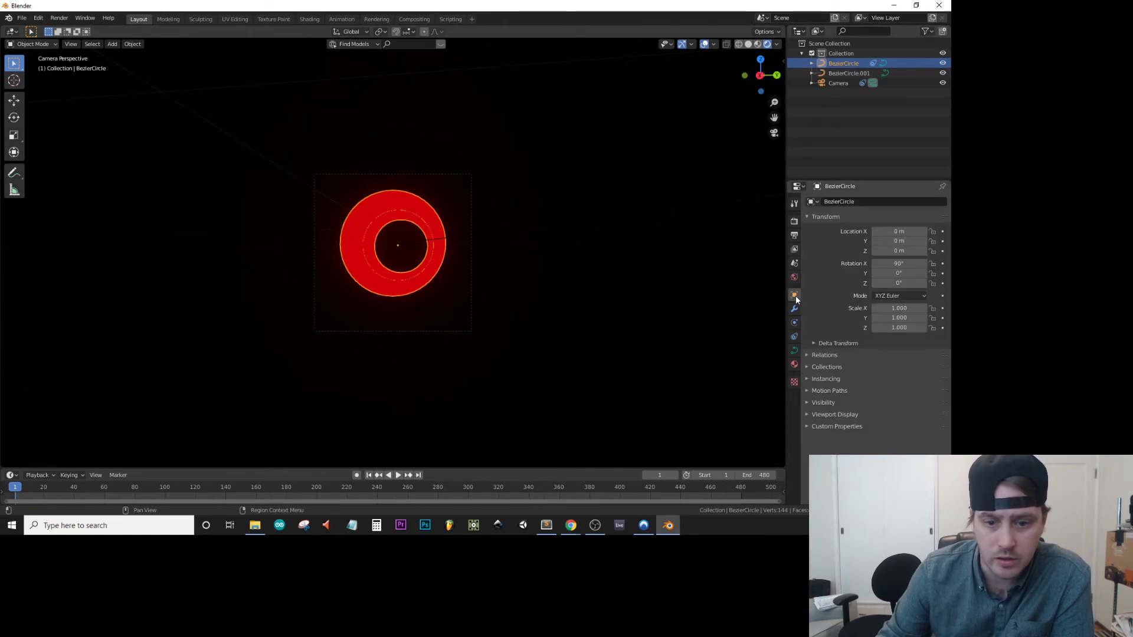
left_click(794, 309)
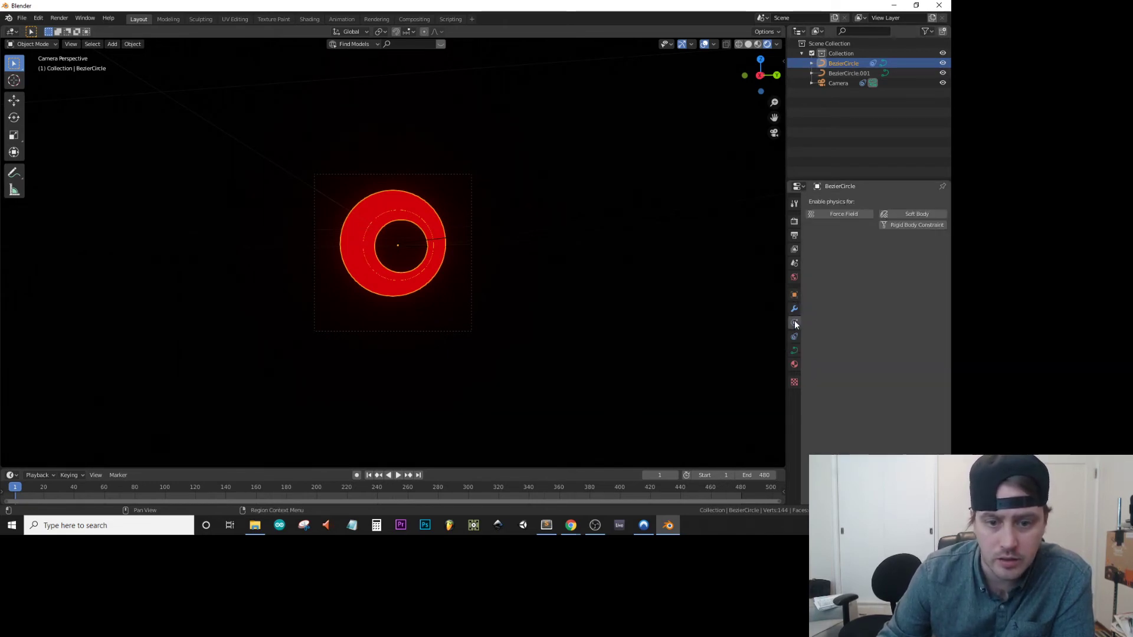
left_click(794, 350)
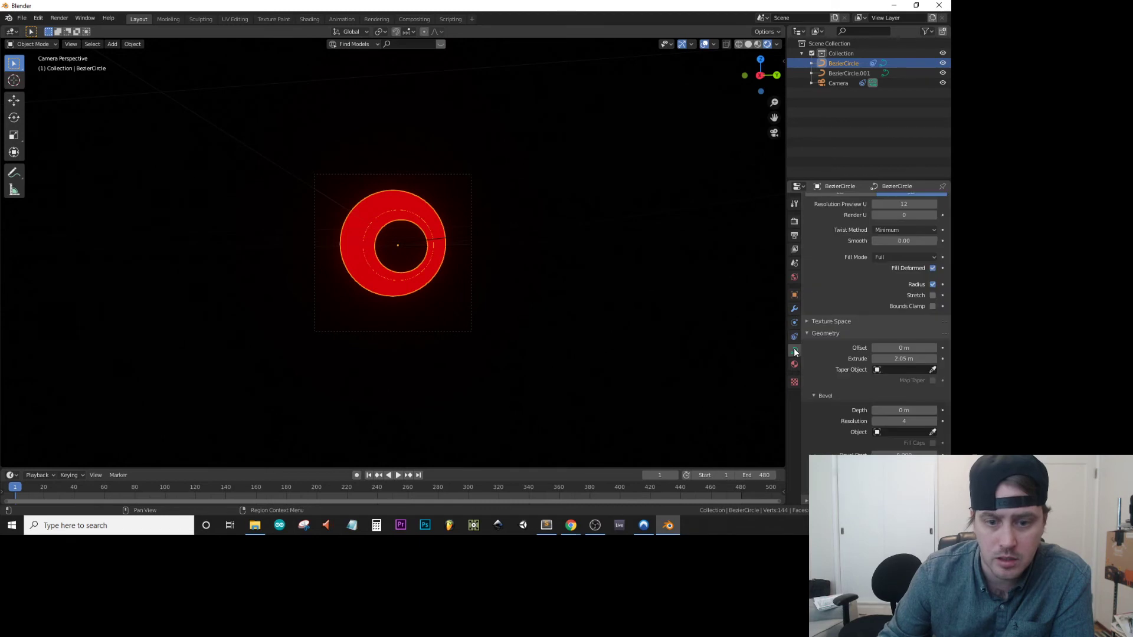
left_click_drag(903, 359, 873, 359)
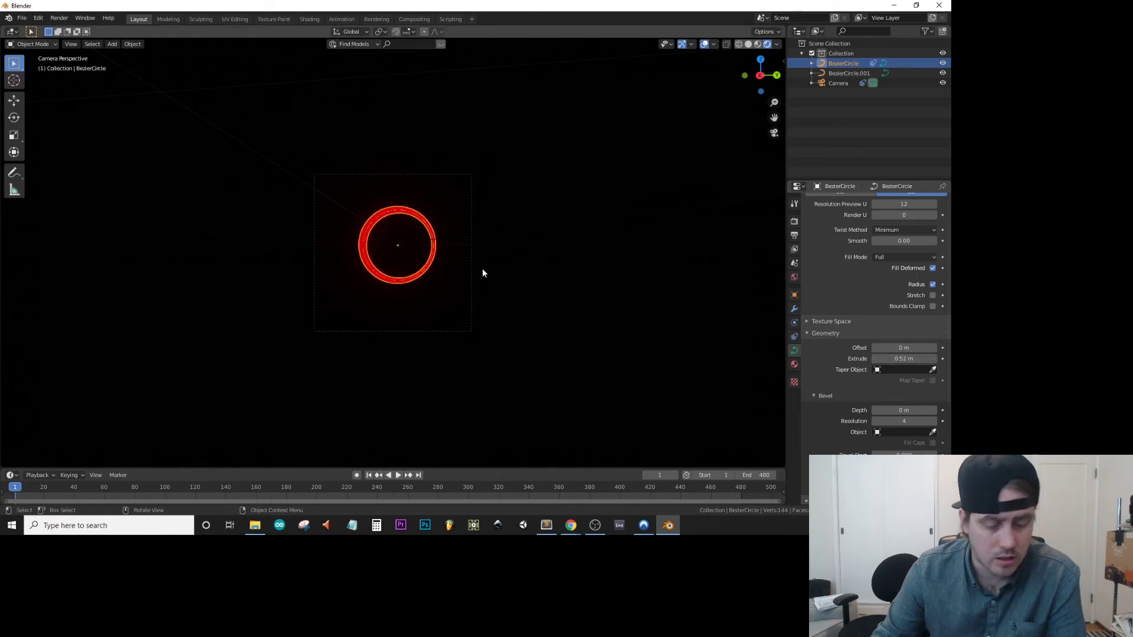
key("KP_0")
key("KP_0")
scroll(417, 227, "up", 5)
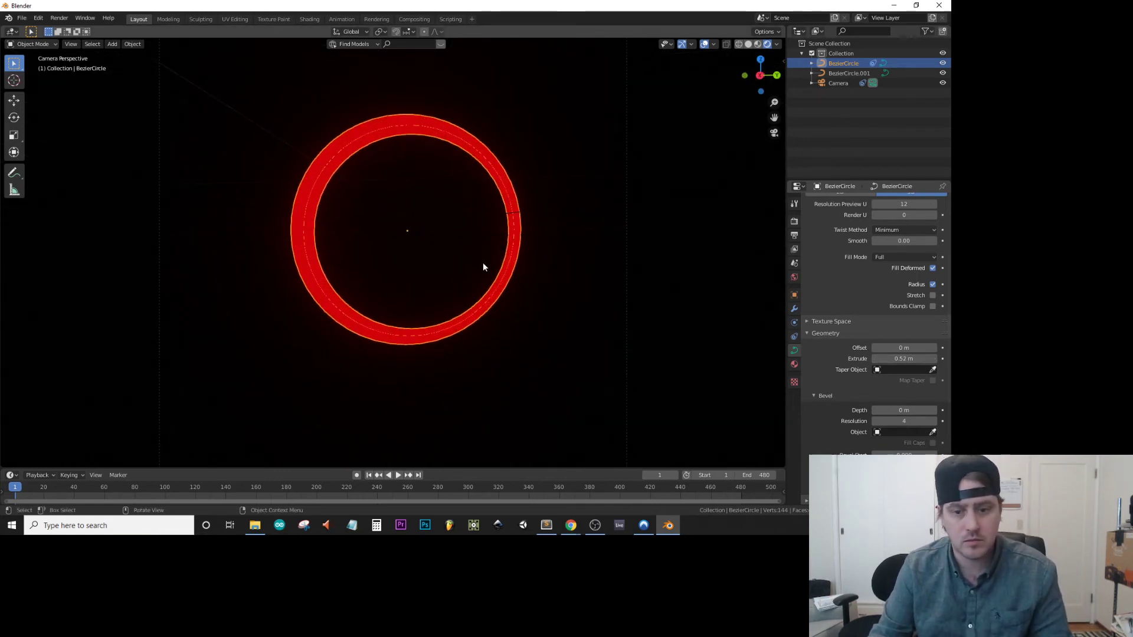
scroll(469, 191, "down", 1)
scroll(469, 191, "up", 1)
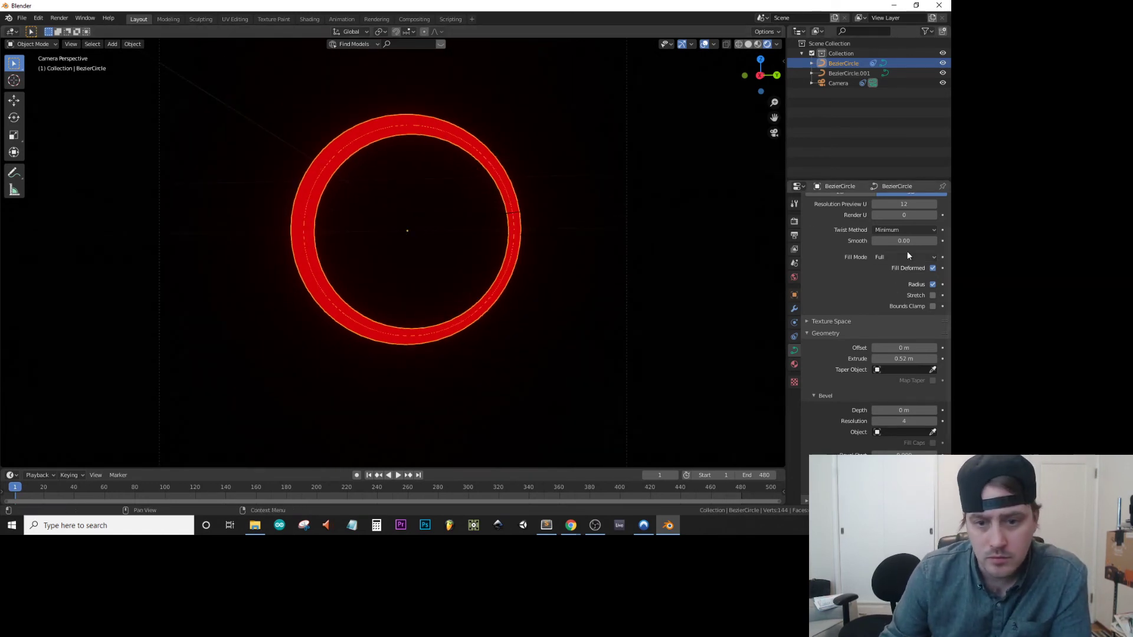
Set the ring's Y rotation to 0° and its Z rotation to about 90.8°.
scroll(858, 341, "up", 2)
scroll(858, 341, "up", 1)
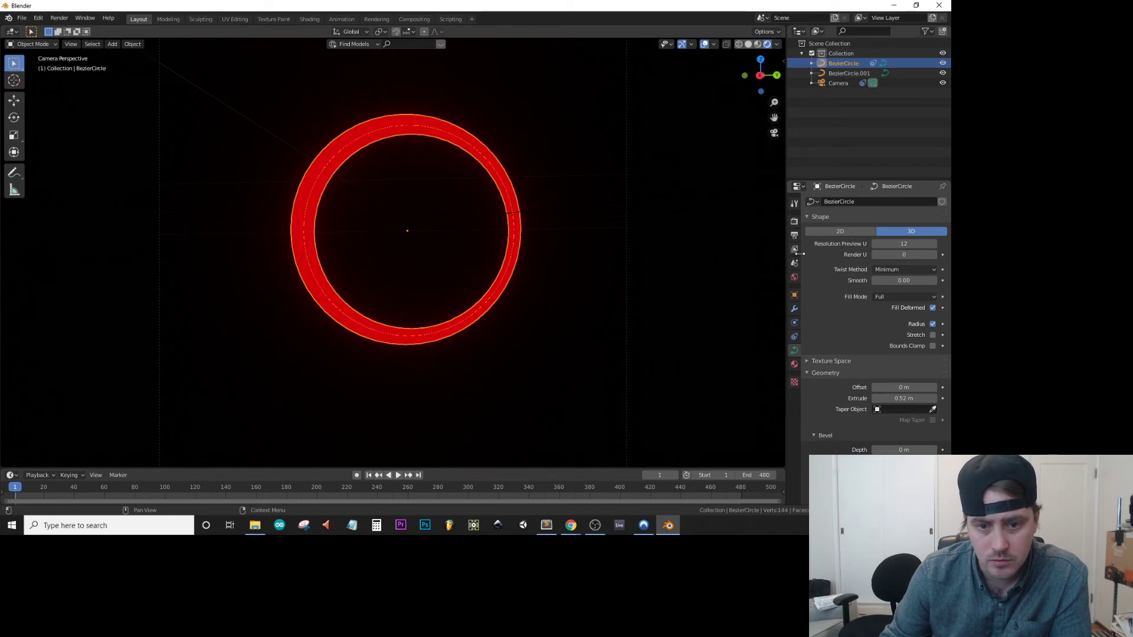
left_click(794, 295)
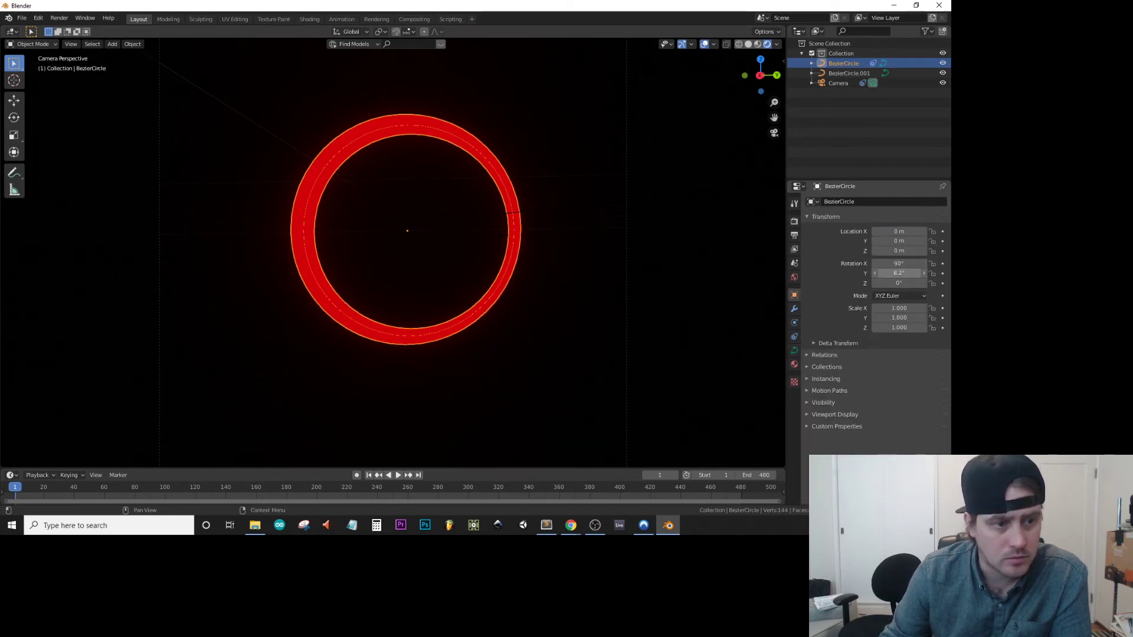
left_click(898, 274)
type("0")
key("Return")
left_click_drag(890, 281, 927, 280)
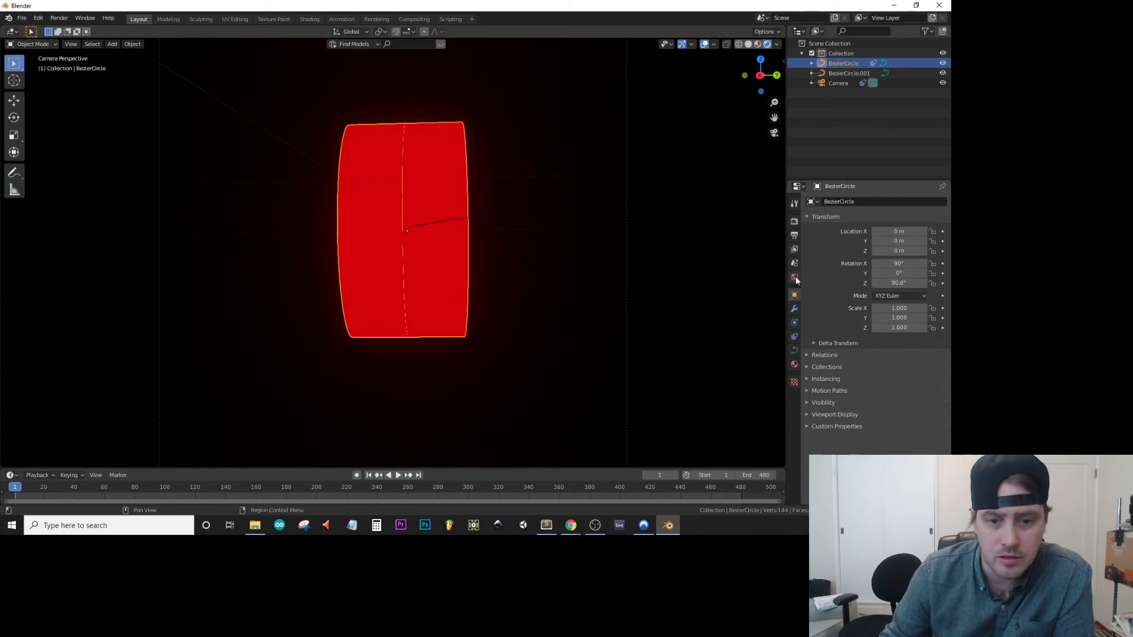
Thin the ring to an extrude of 0.08 m and set its Z rotation to 0°.
left_click(794, 352)
left_click_drag(903, 398, 860, 398)
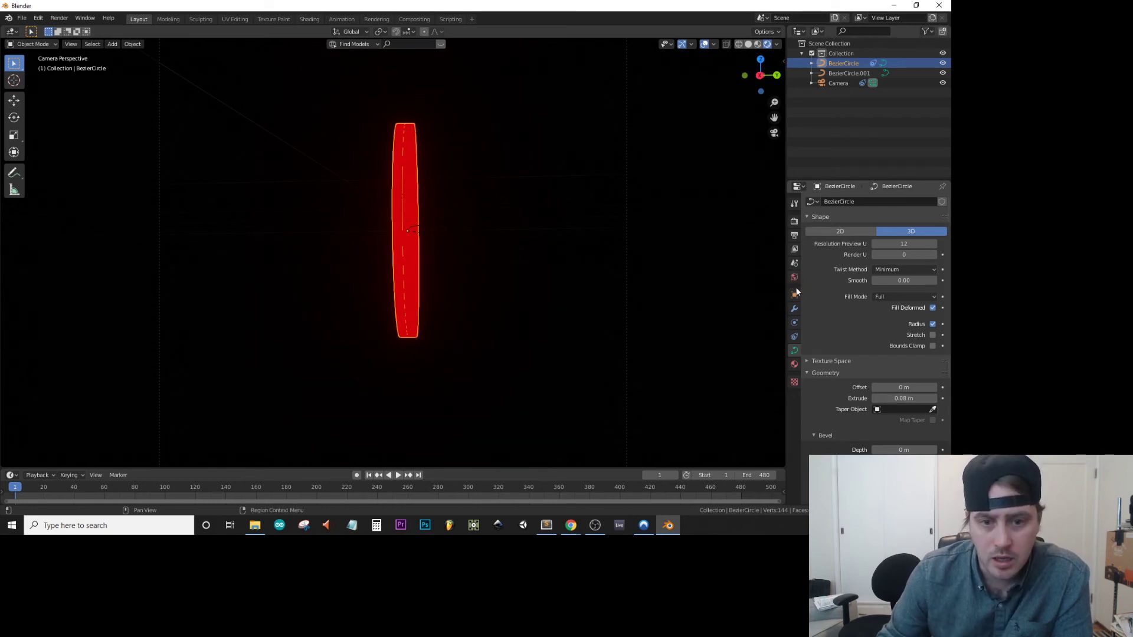
left_click(794, 294)
left_click(899, 283)
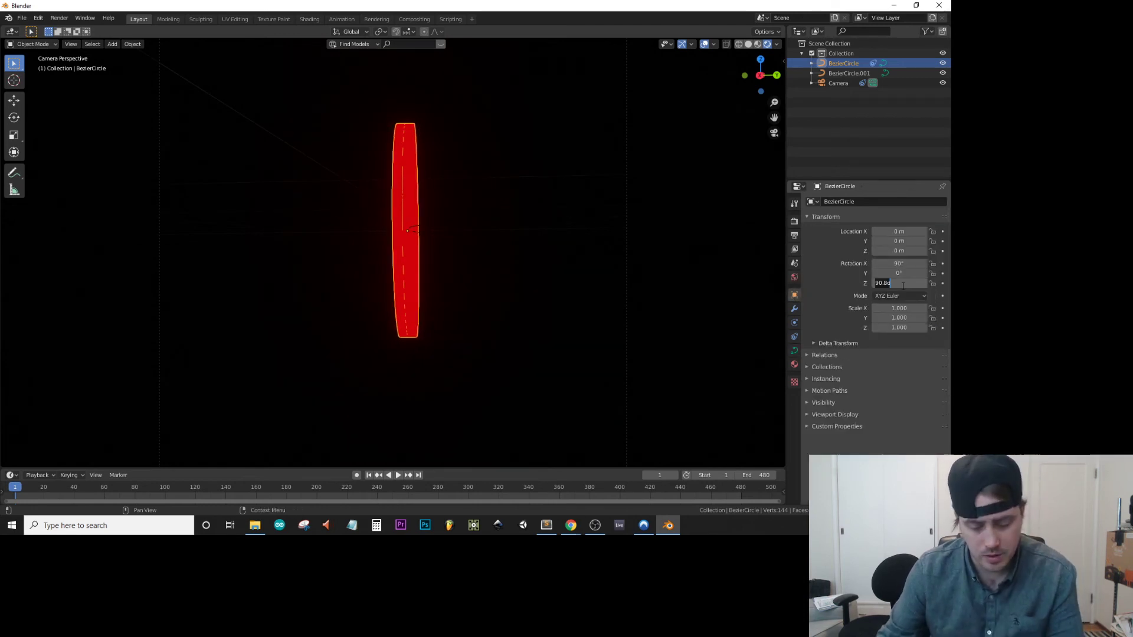
type("0")
key("Return")
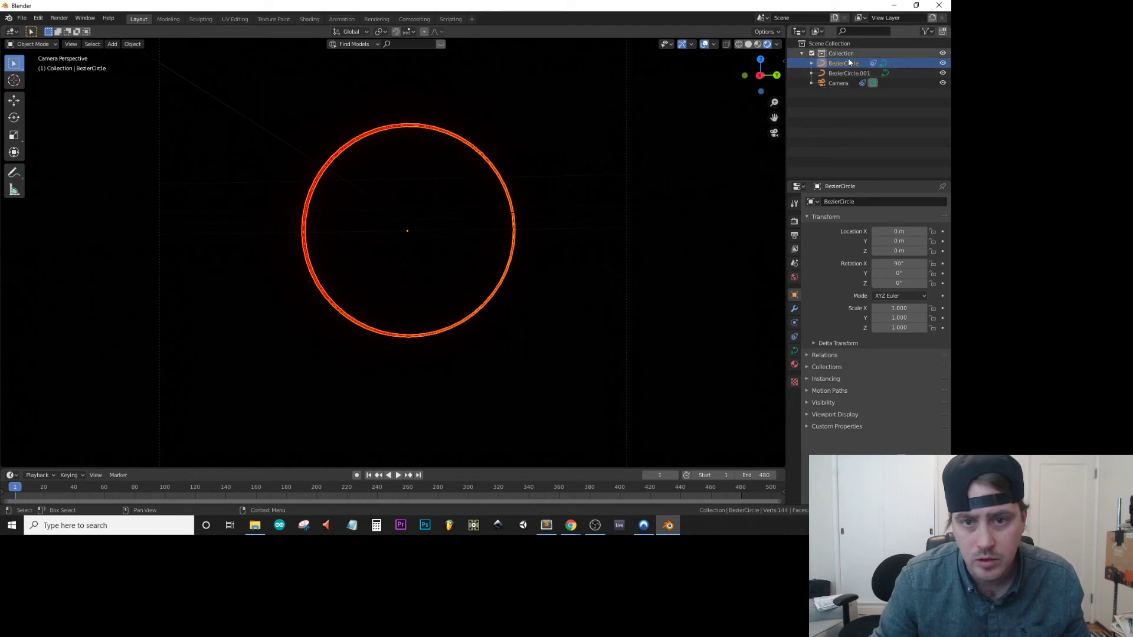
Raise the ring material's emission strength to 15.5 and render the current frame to check the glow.
left_click(794, 364)
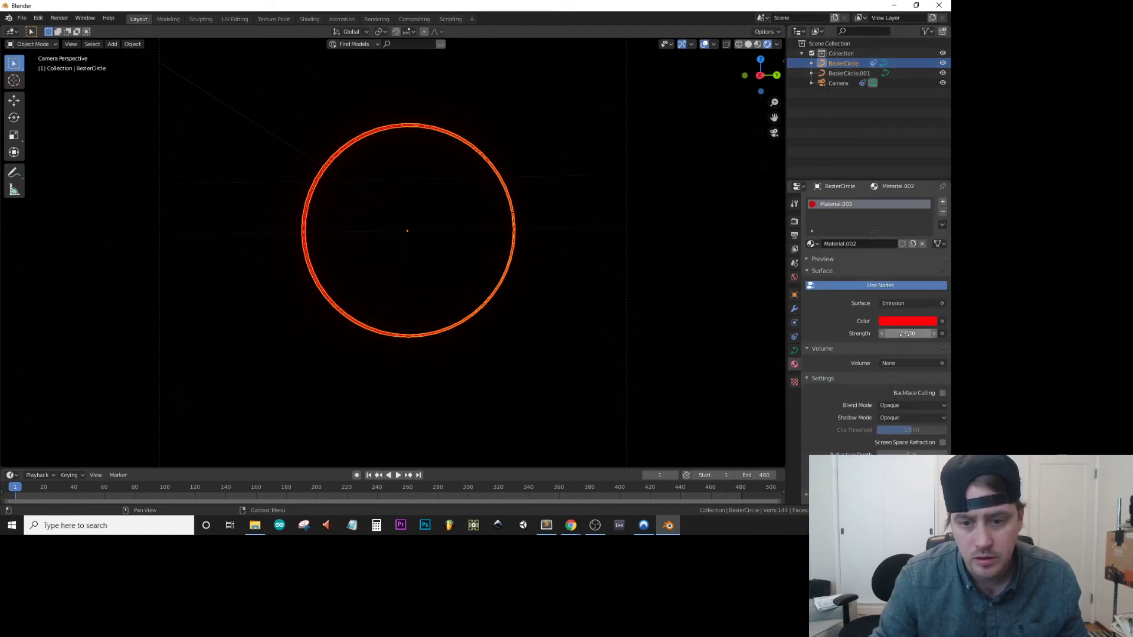
mouse_move(907, 333)
left_mouse_down()
mouse_move(950, 333)
mouse_move(920, 332)
left_mouse_up()
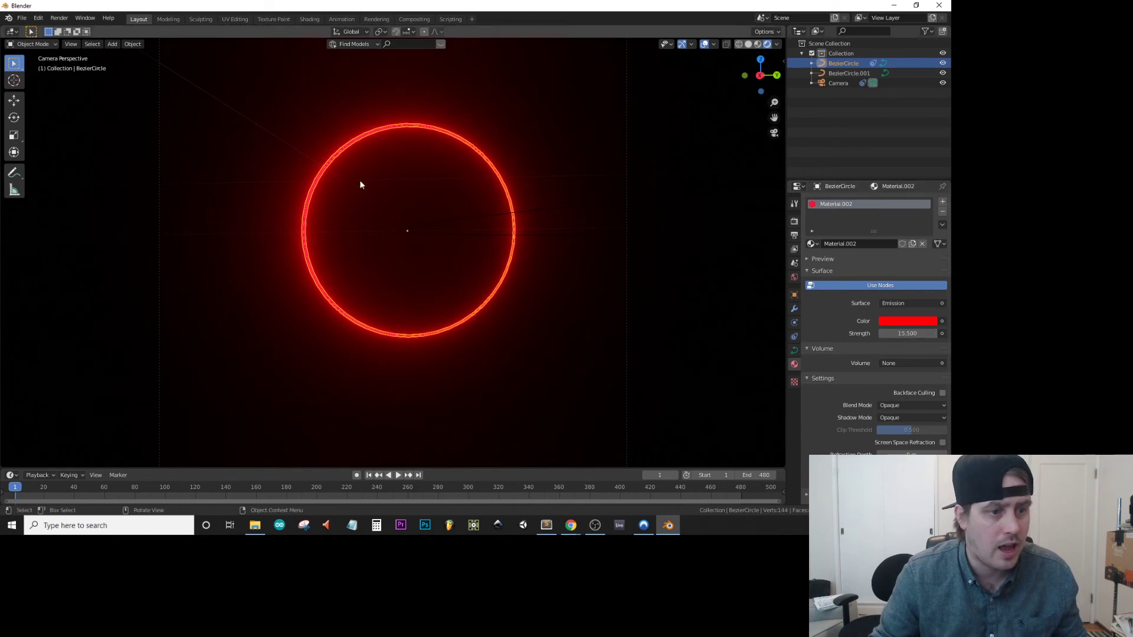
left_click(59, 18)
left_click(68, 30)
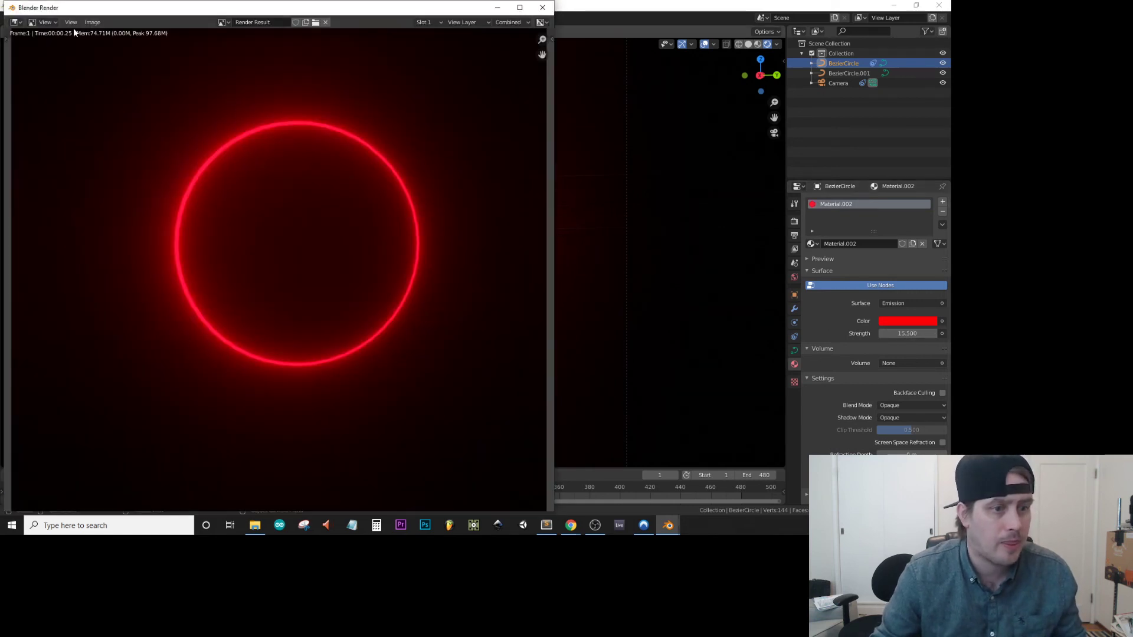
left_click(541, 7)
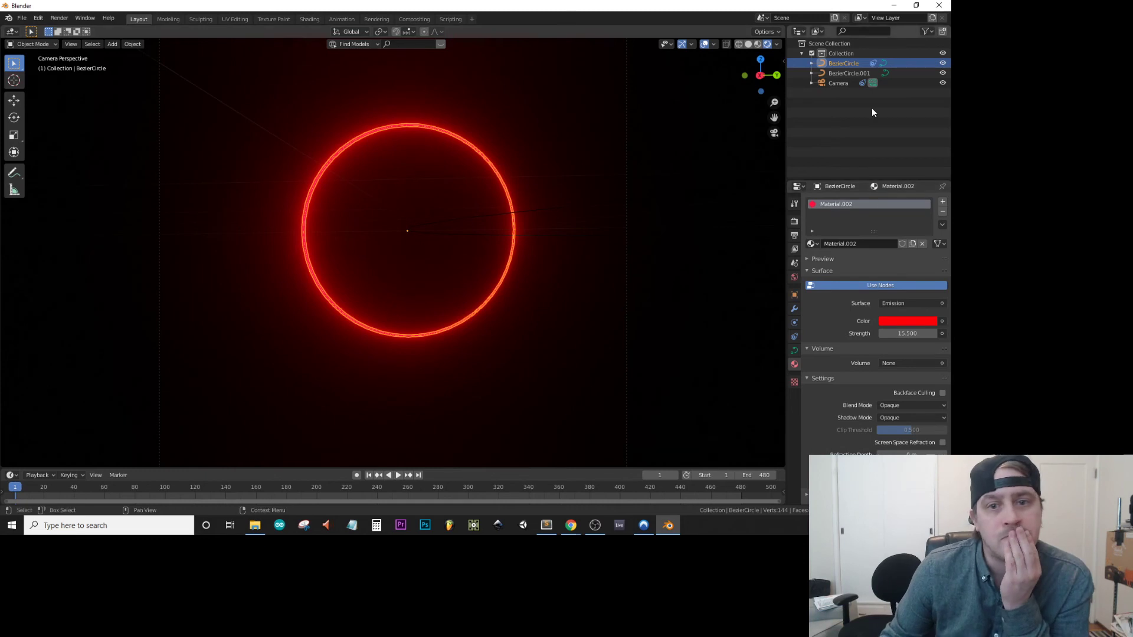
Try subdividing the circular path BezierCircle.001 with 10 cuts from the camera view and undo it.
left_click(841, 83)
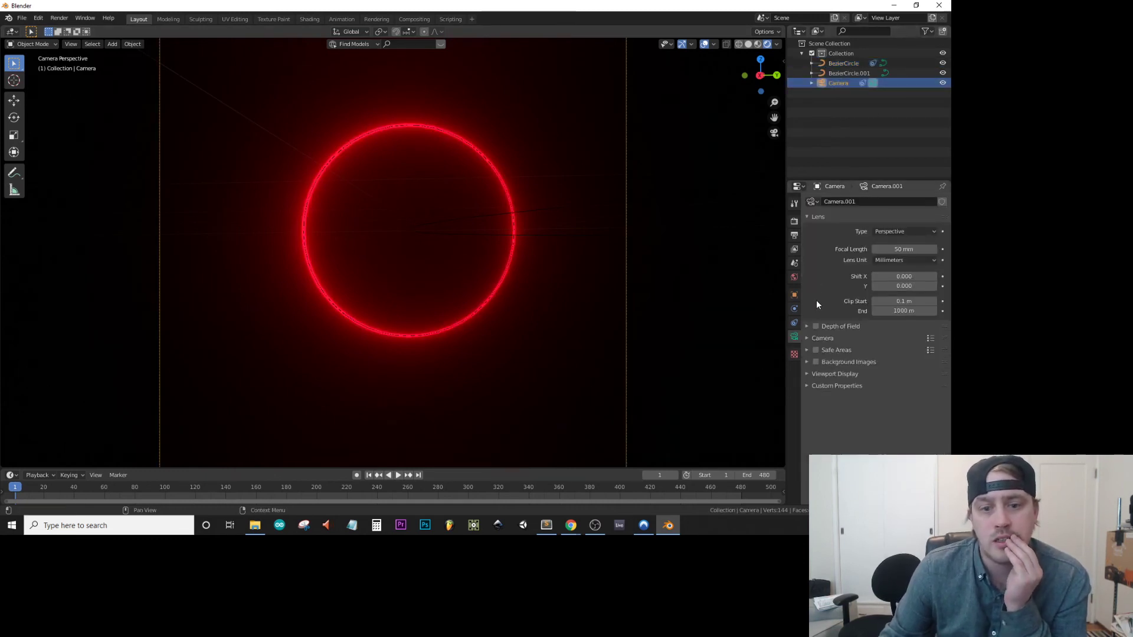
left_click(795, 322)
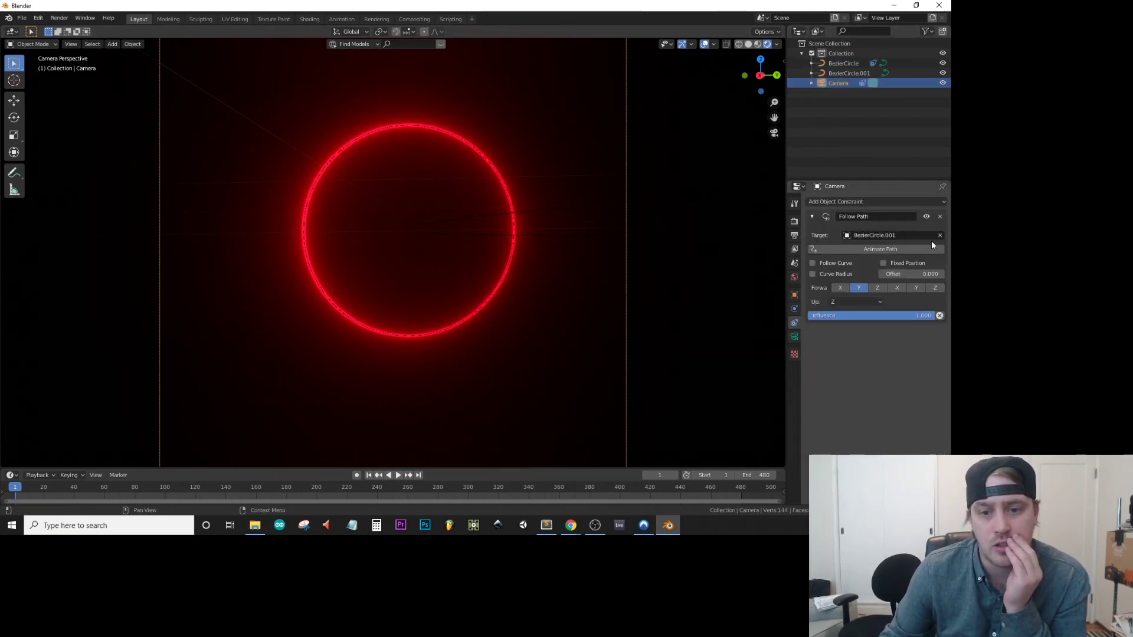
left_click(840, 61)
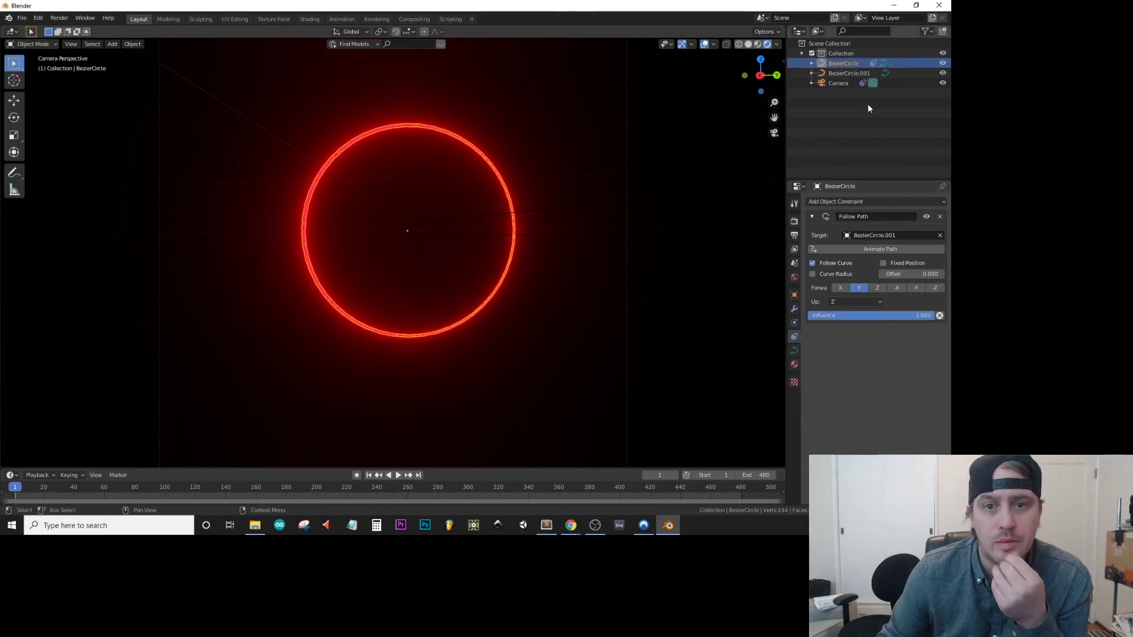
left_click(844, 73)
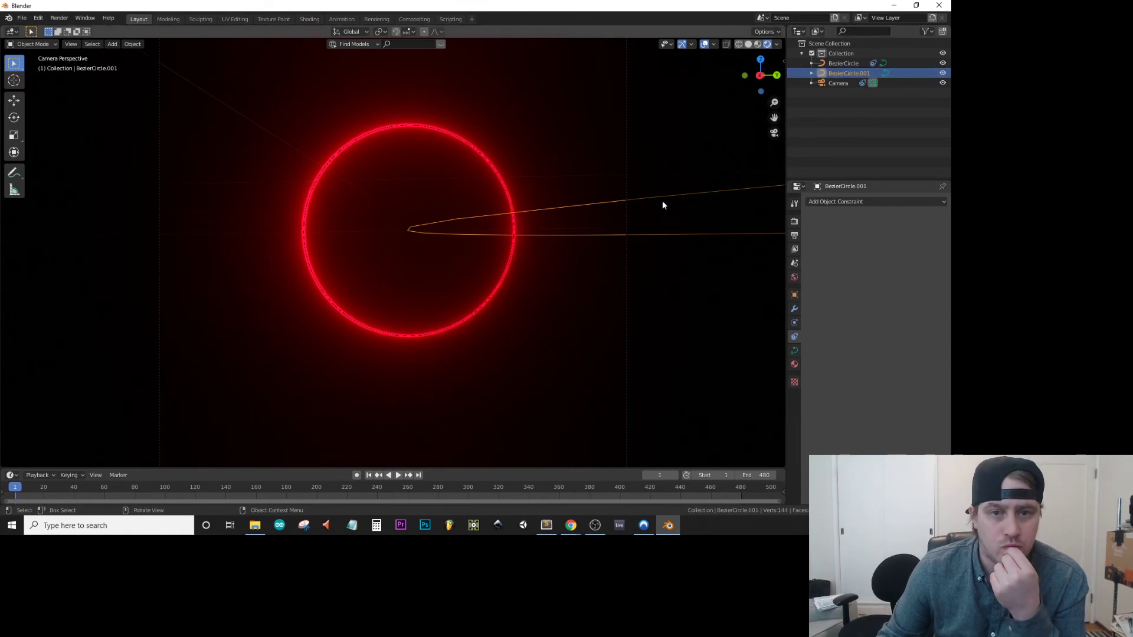
key("Tab")
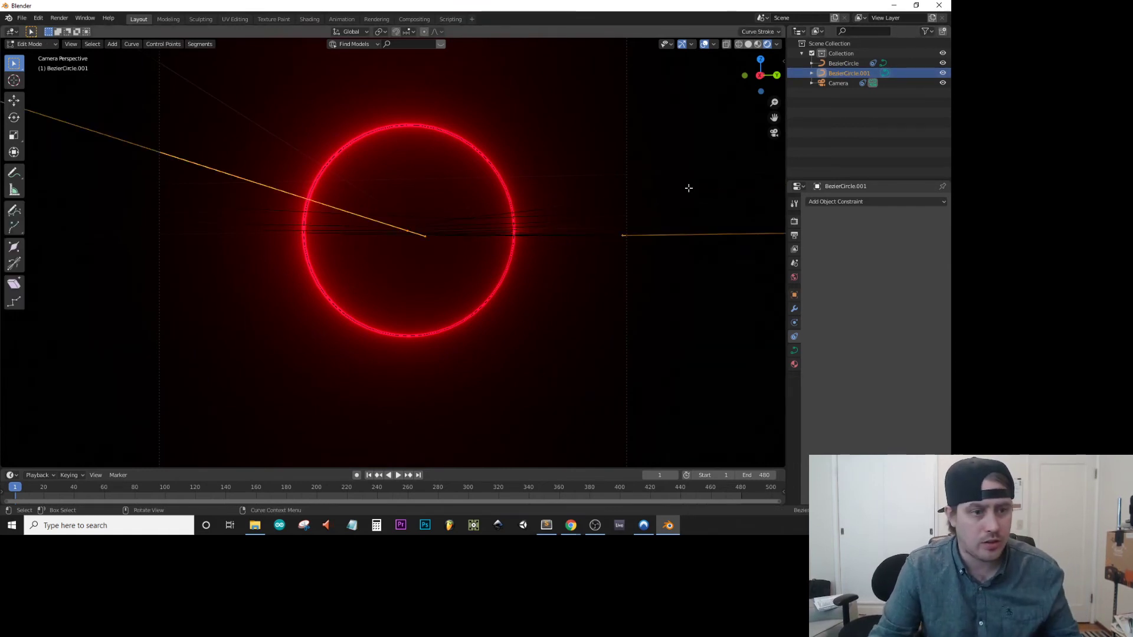
right_click(688, 188)
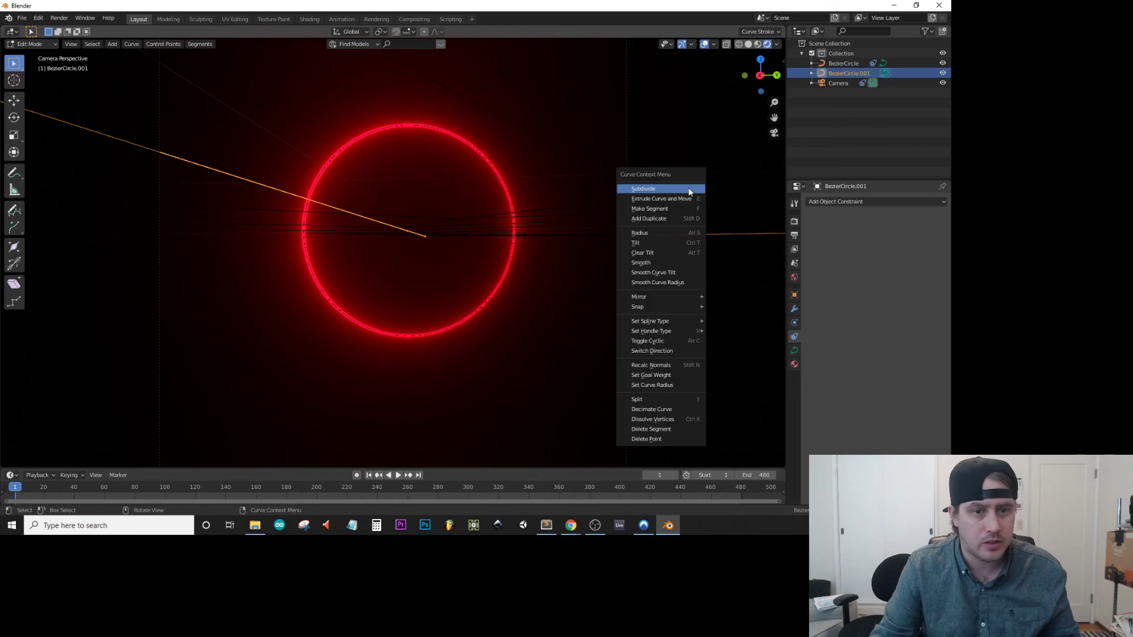
left_click(688, 188)
left_click(47, 462)
left_click(131, 457)
type("10")
key("Return")
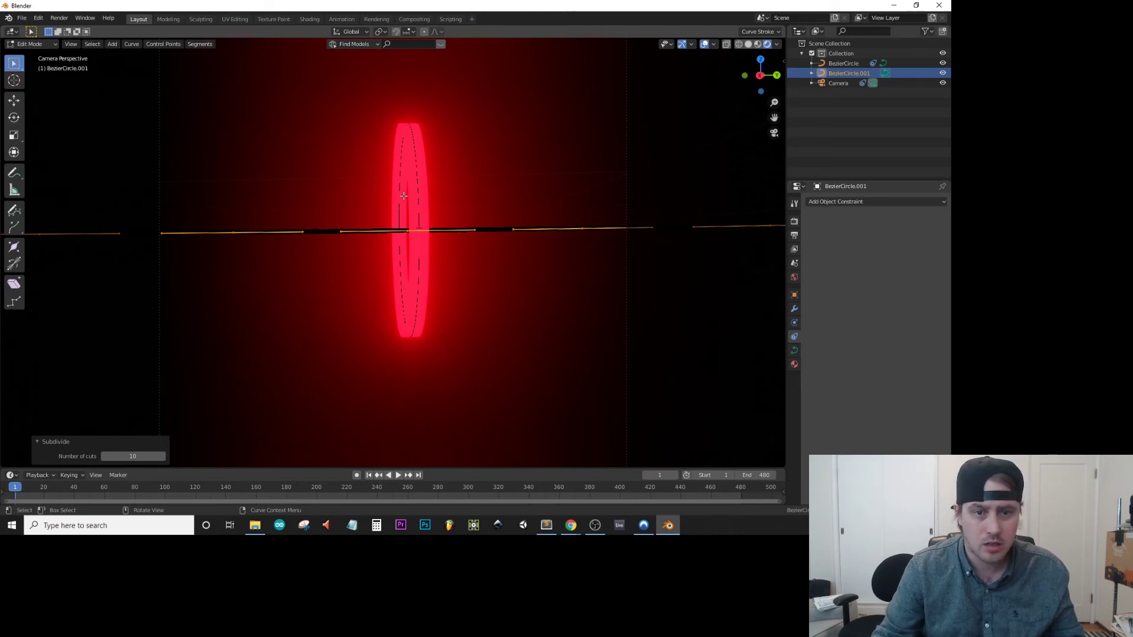
key("ctrl+z")
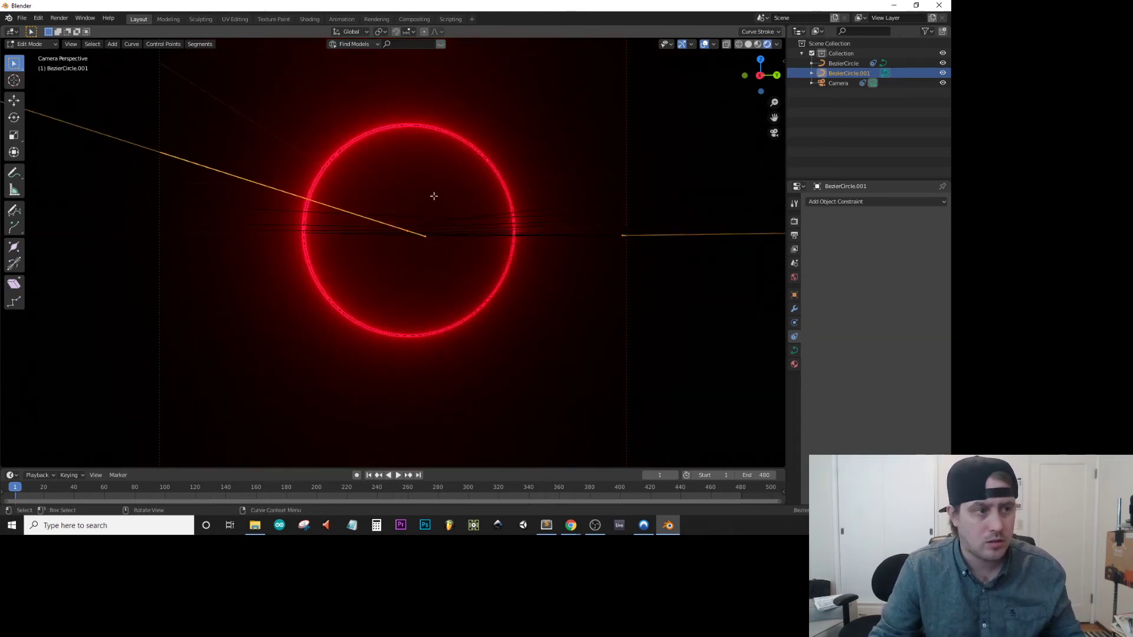
key("Tab")
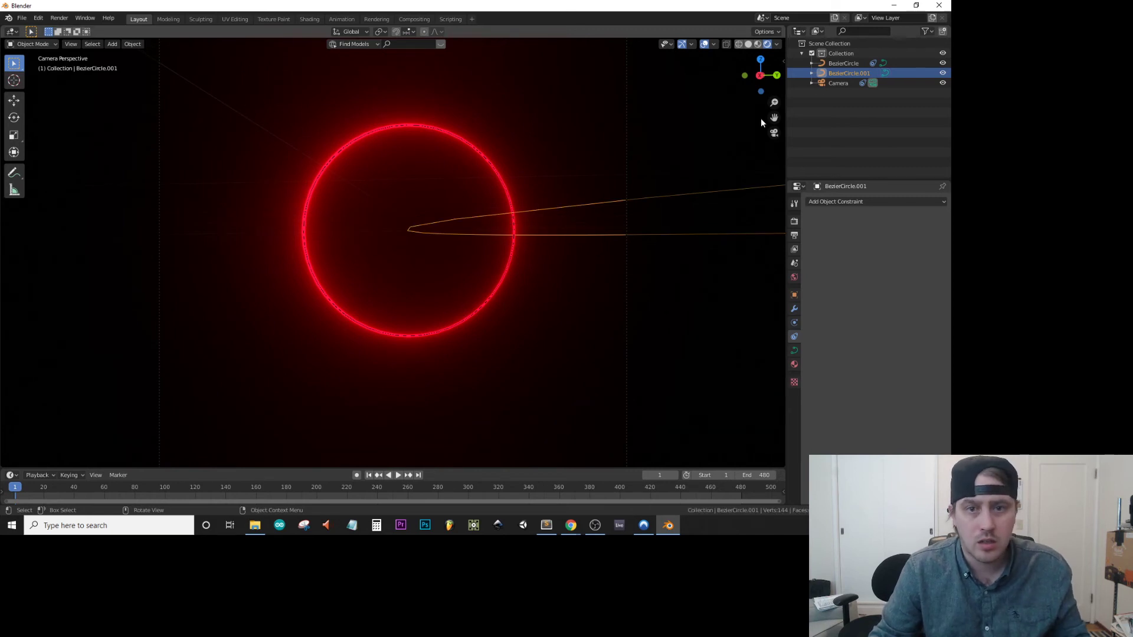
Subdivide the circular path BezierCircle.001 with 10 cuts and check the result through the camera.
middle_click_drag(612, 200, 613, 239)
scroll(471, 214, "up", 4)
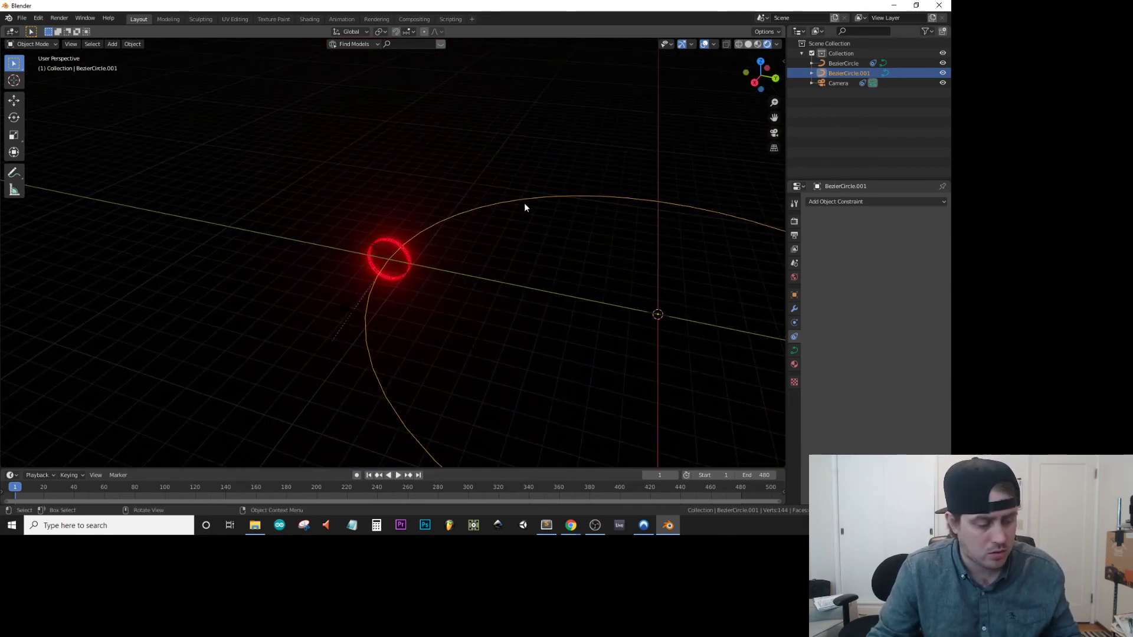
key("Tab")
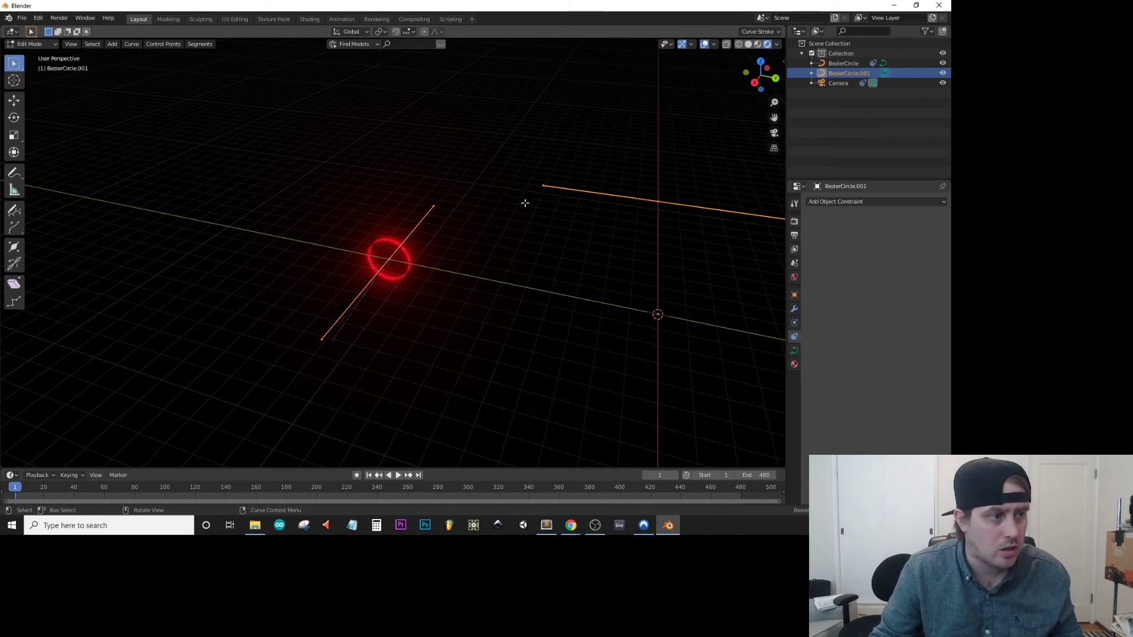
right_click(525, 203)
left_click(526, 203)
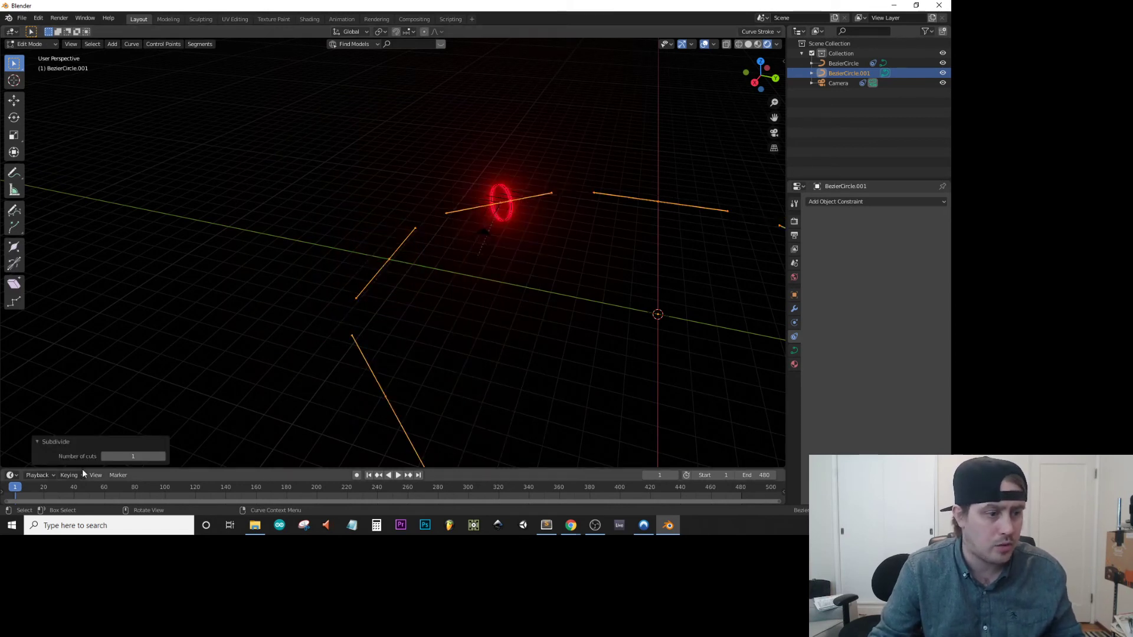
left_click(162, 456)
left_click_drag(132, 456, 210, 457)
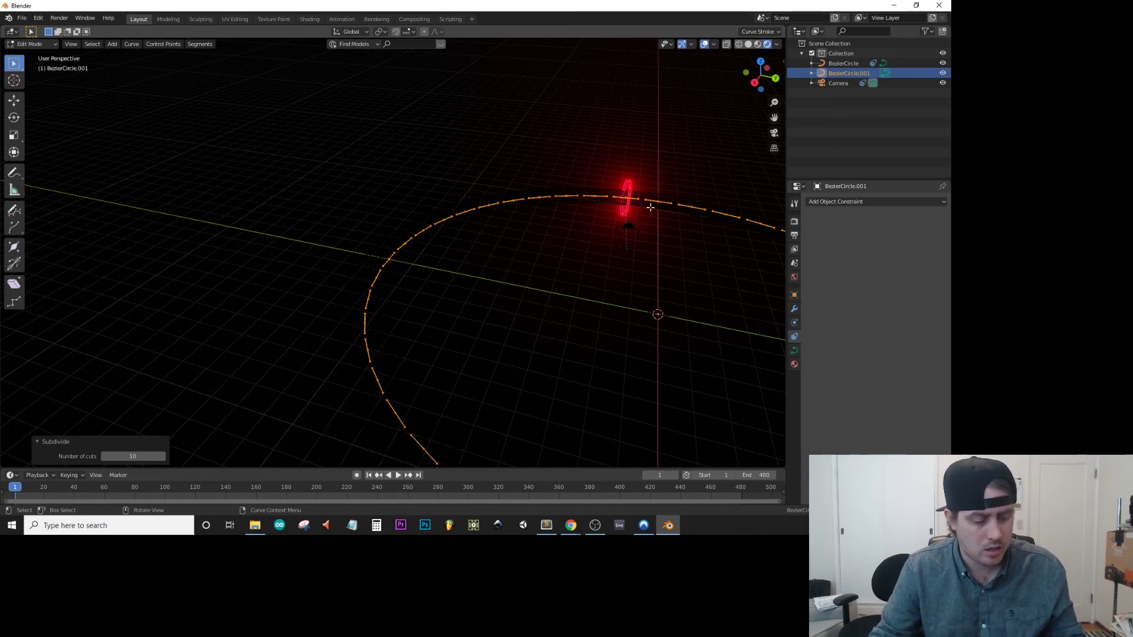
key("Tab")
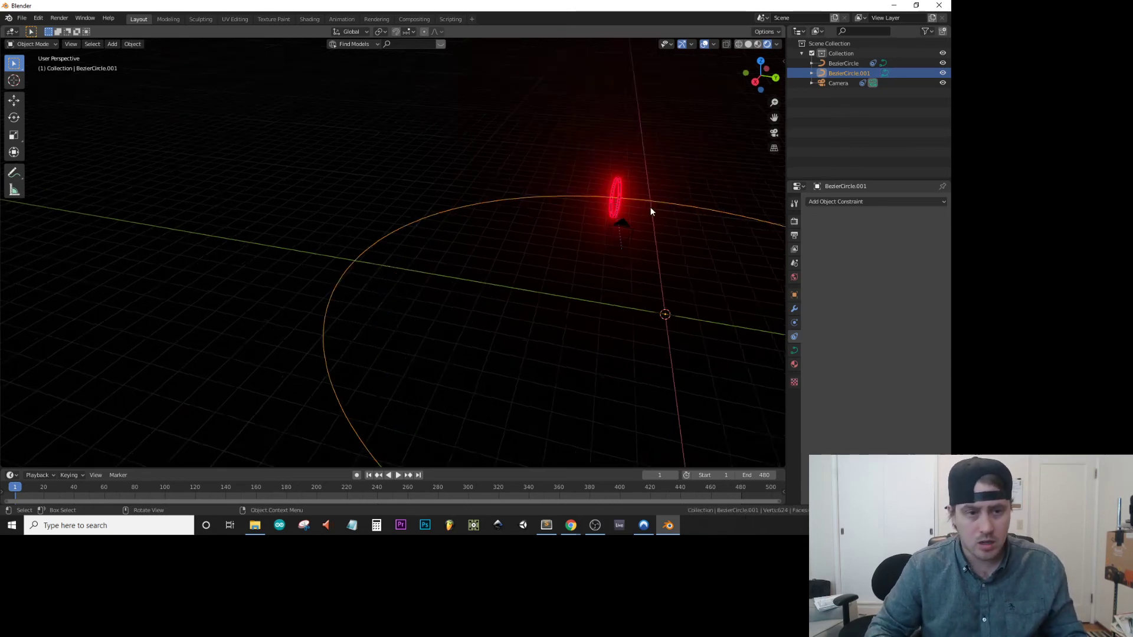
key("KP_0")
key("KP_0")
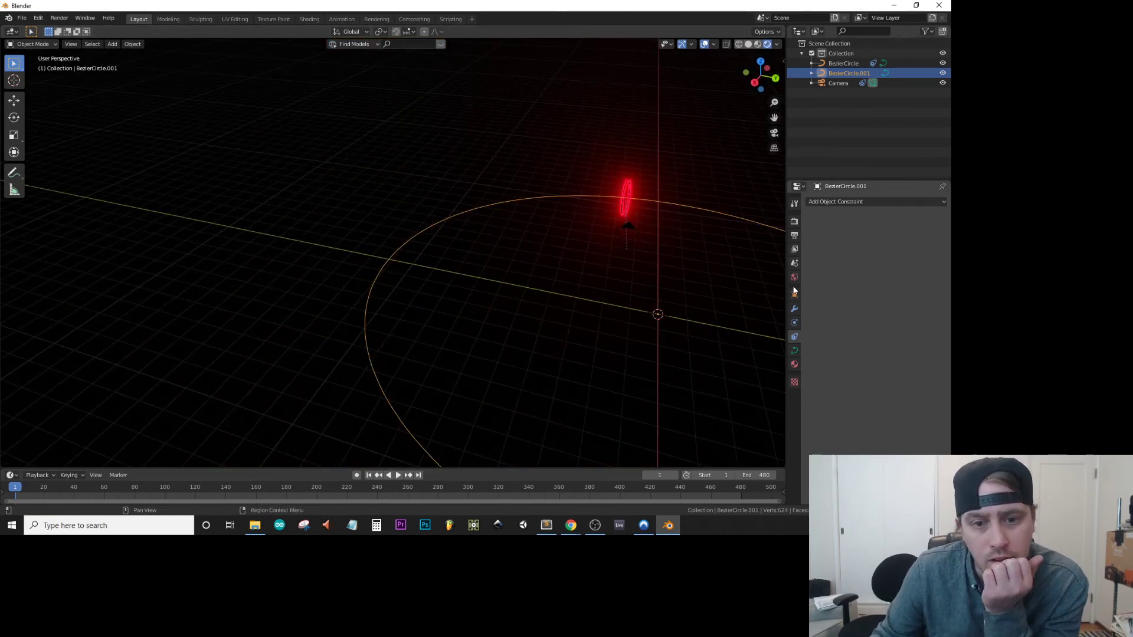
Try resetting the camera's X, Y and Z rotation to 0° and undo the rotation changes.
left_click(840, 84)
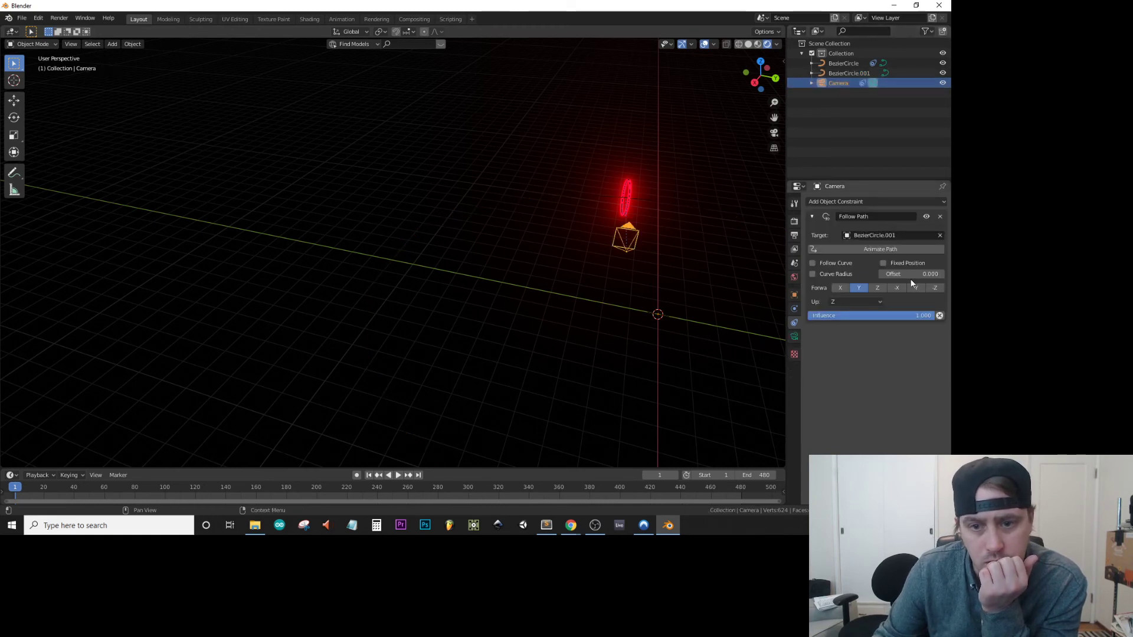
left_click(794, 295)
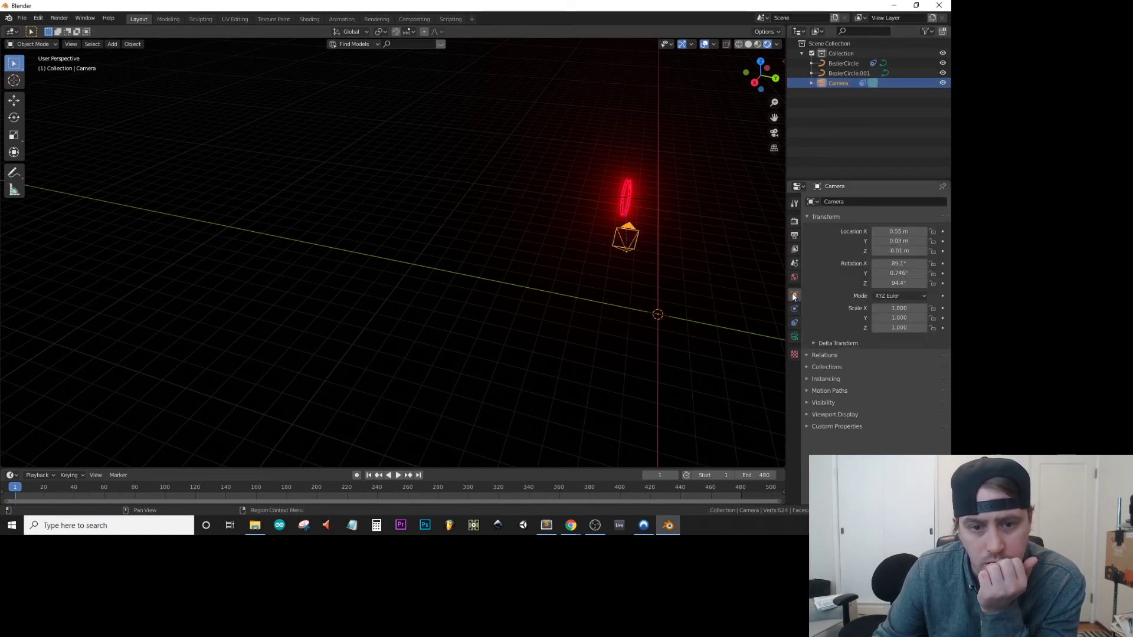
left_click(894, 284)
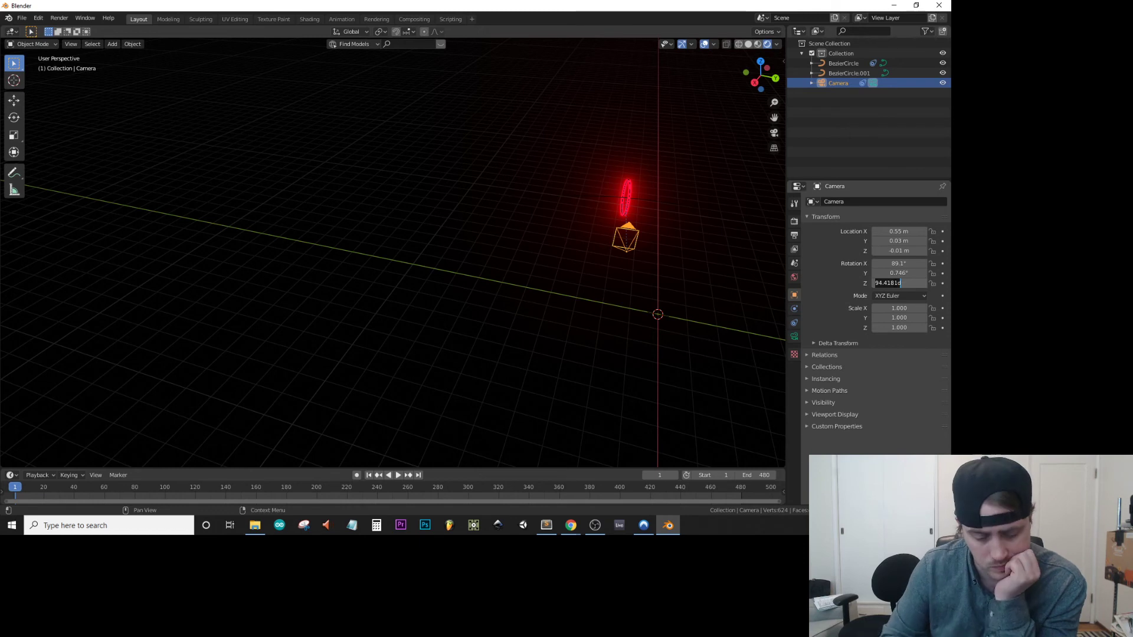
type("0")
key("Return")
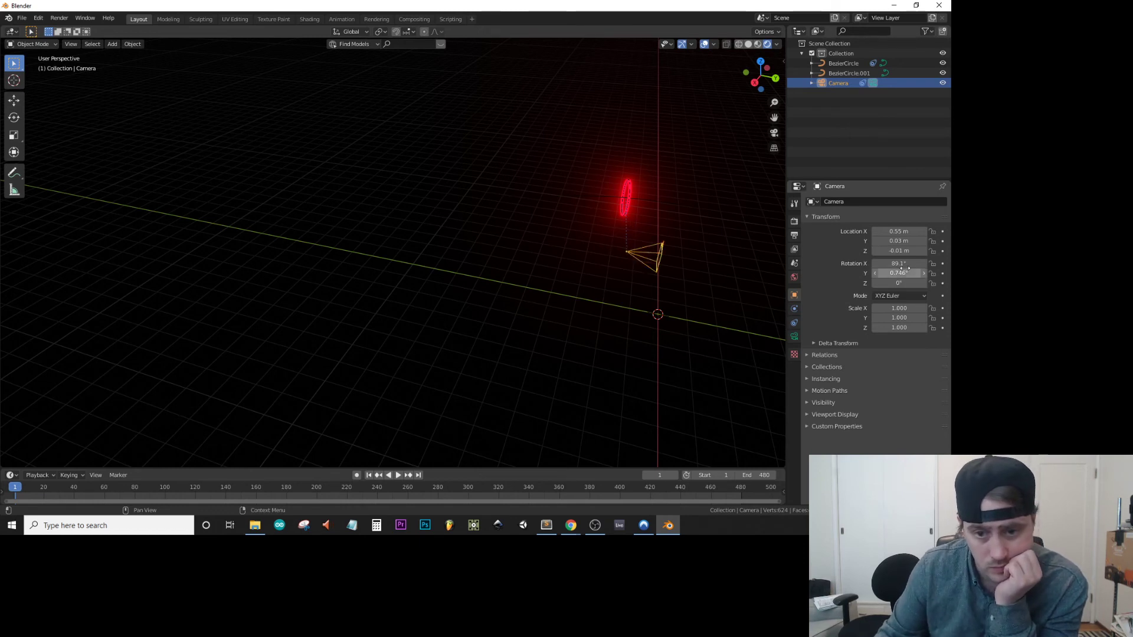
left_click(899, 272)
key("BackSpace")
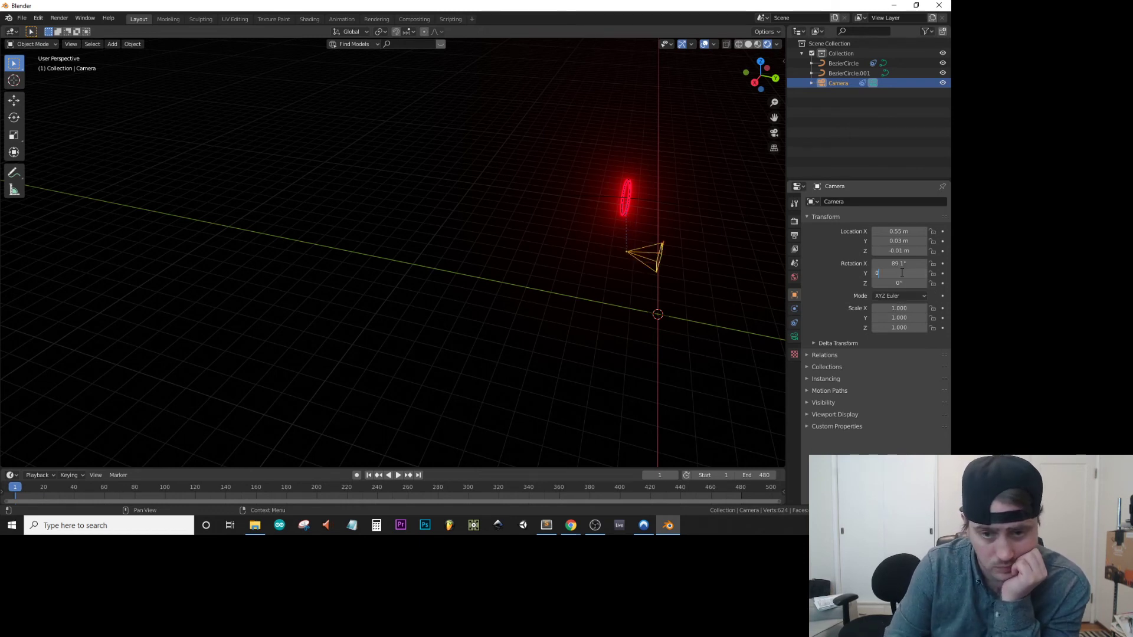
left_click(901, 264)
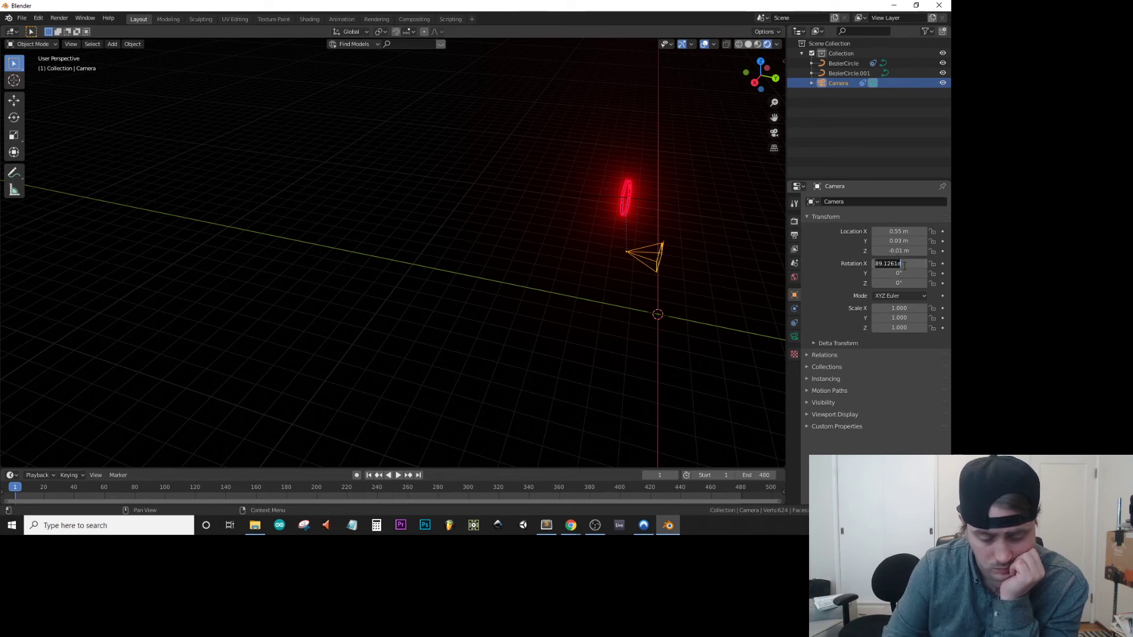
key("BackSpace")
key("Return")
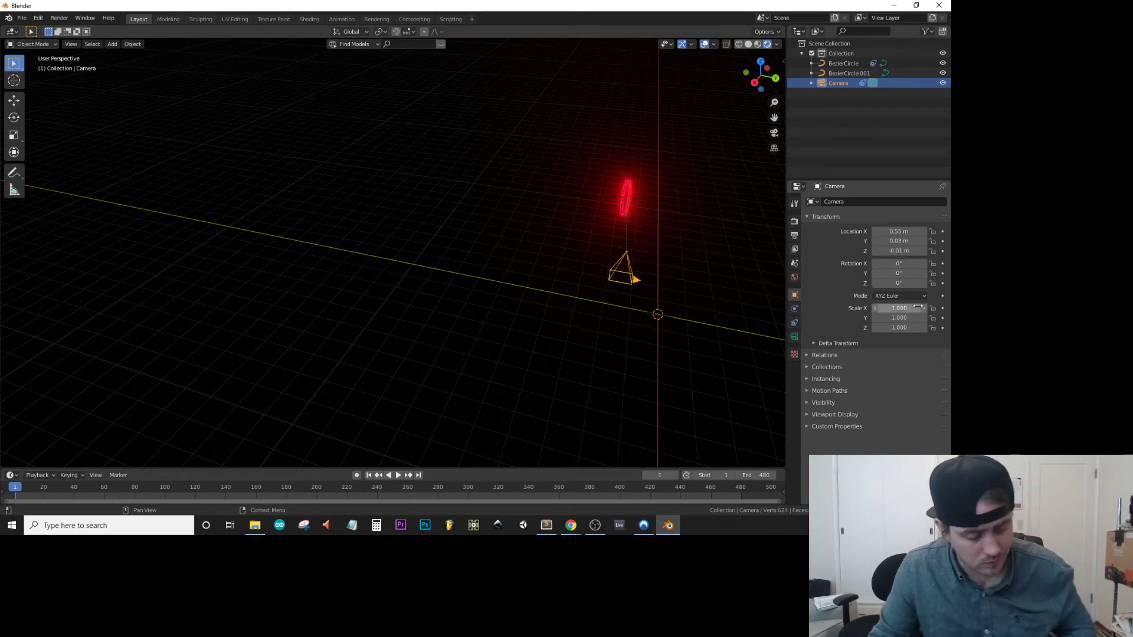
key("ctrl+z")
key("ctrl+z")
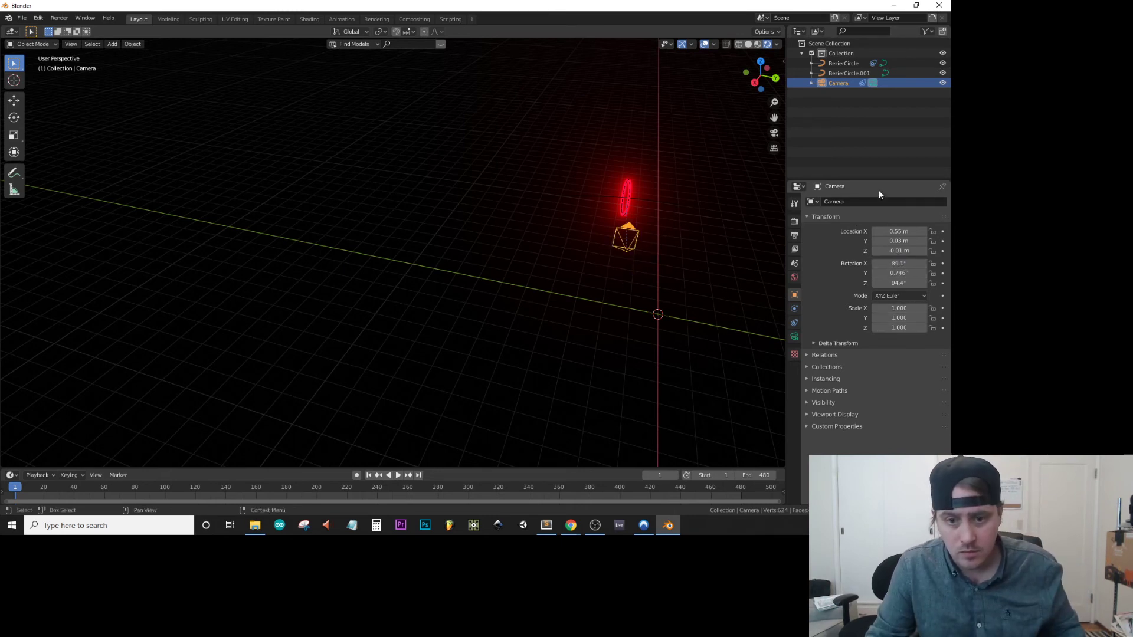
Try an offset of 19.9 on the camera's Follow Path constraint, keeping BezierCircle.001 as its target.
left_click(795, 321)
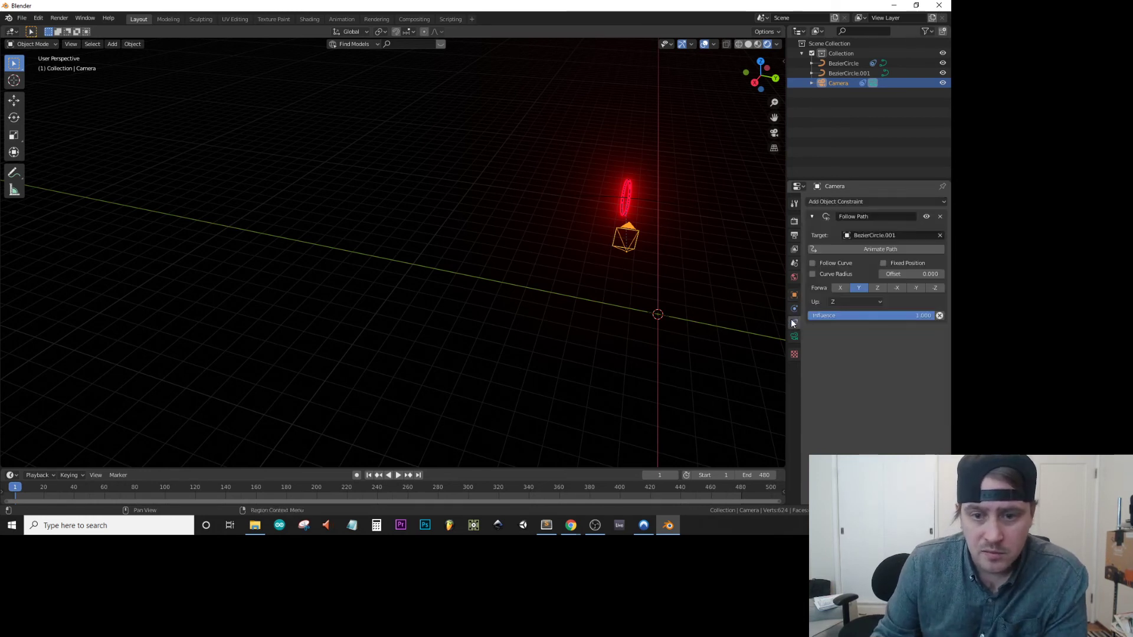
left_click_drag(917, 274, 991, 274)
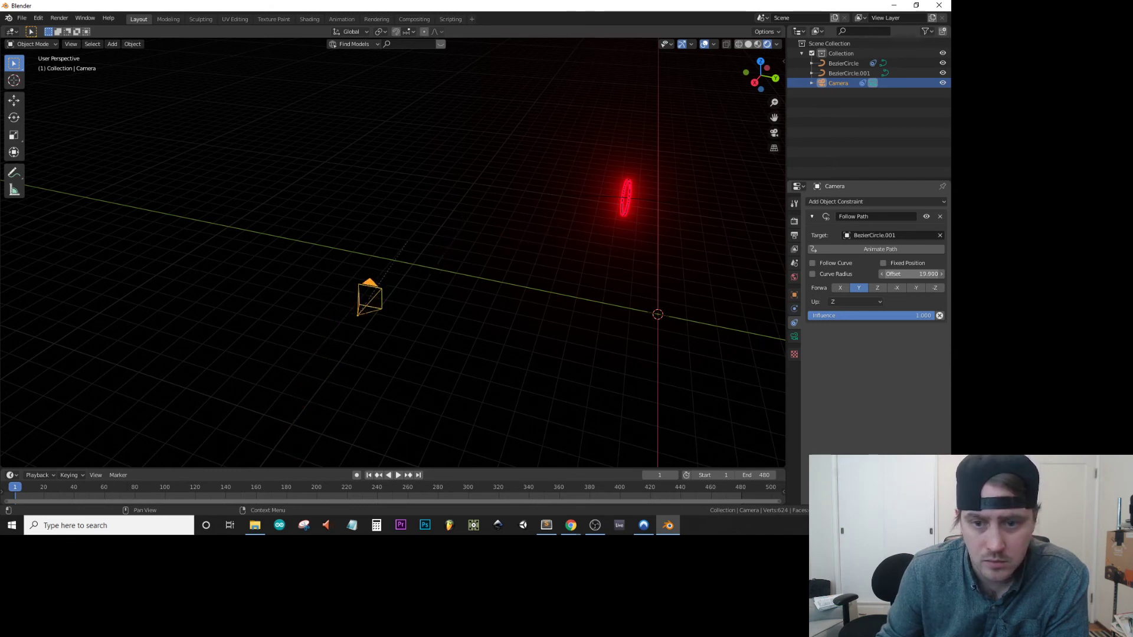
left_click(891, 235)
left_click(876, 260)
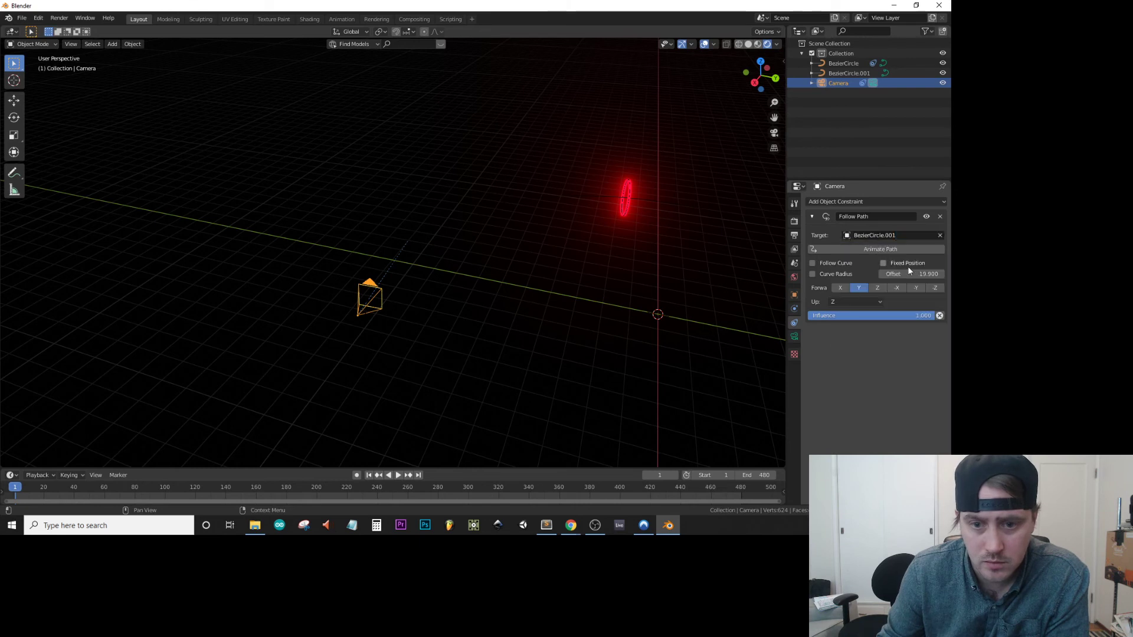
Enable Follow Curve on the camera's Follow Path constraint, with X as the forward axis and an offset of -0.6.
left_click(835, 263)
mouse_move(895, 281)
left_mouse_down()
mouse_move(938, 280)
mouse_move(904, 273)
left_mouse_up()
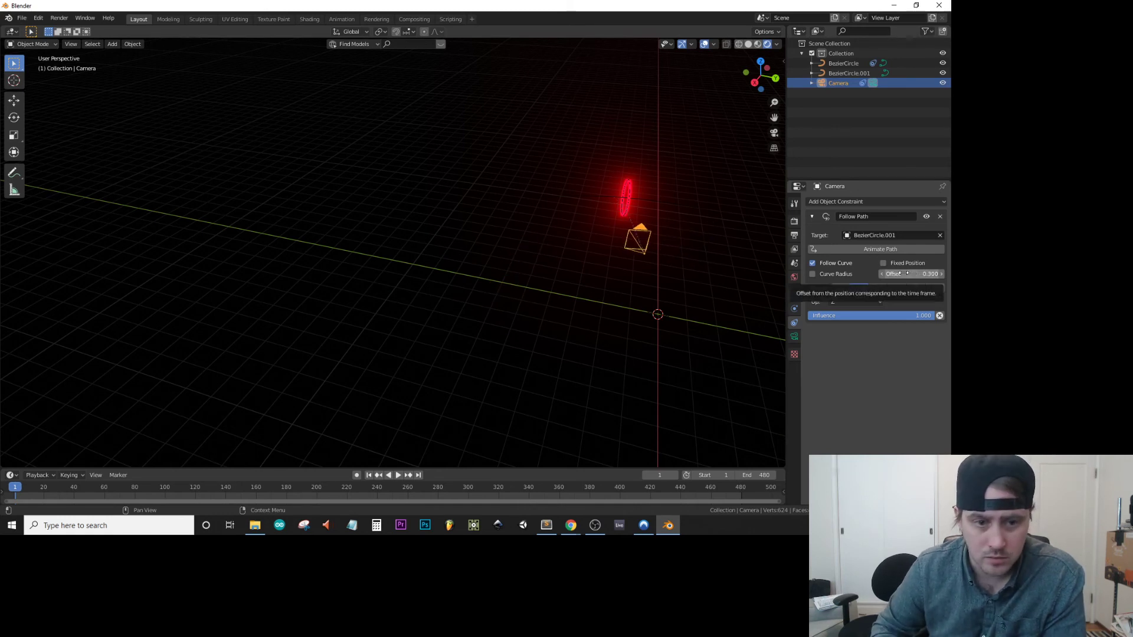
left_click(719, 277)
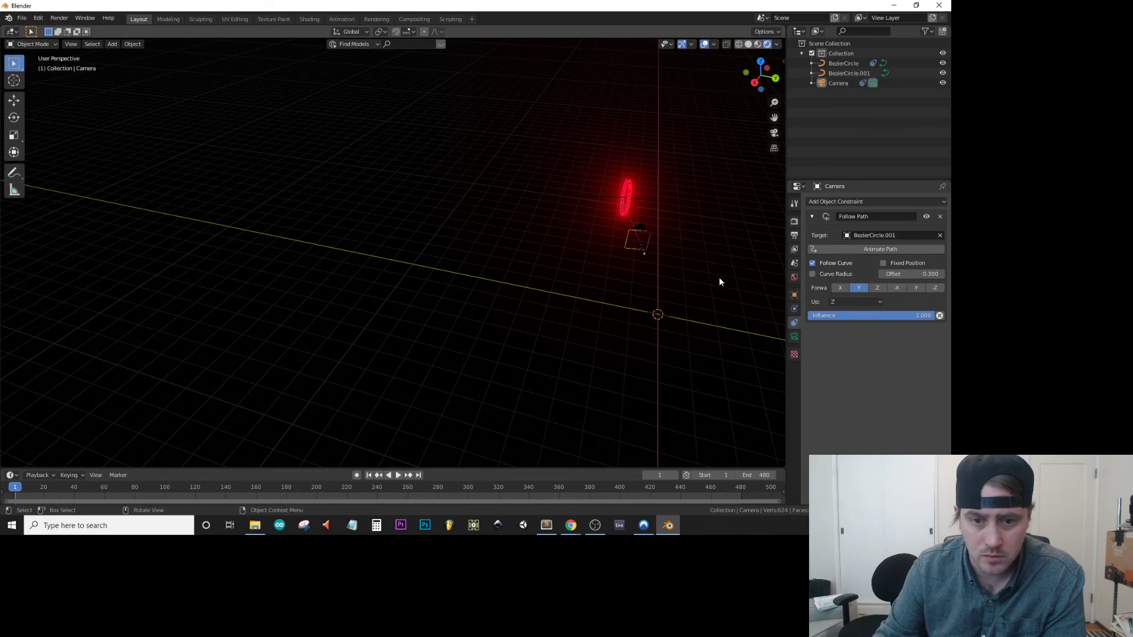
left_click(841, 288)
mouse_move(909, 274)
left_mouse_down()
mouse_move(861, 274)
mouse_move(948, 273)
mouse_move(923, 274)
left_mouse_up()
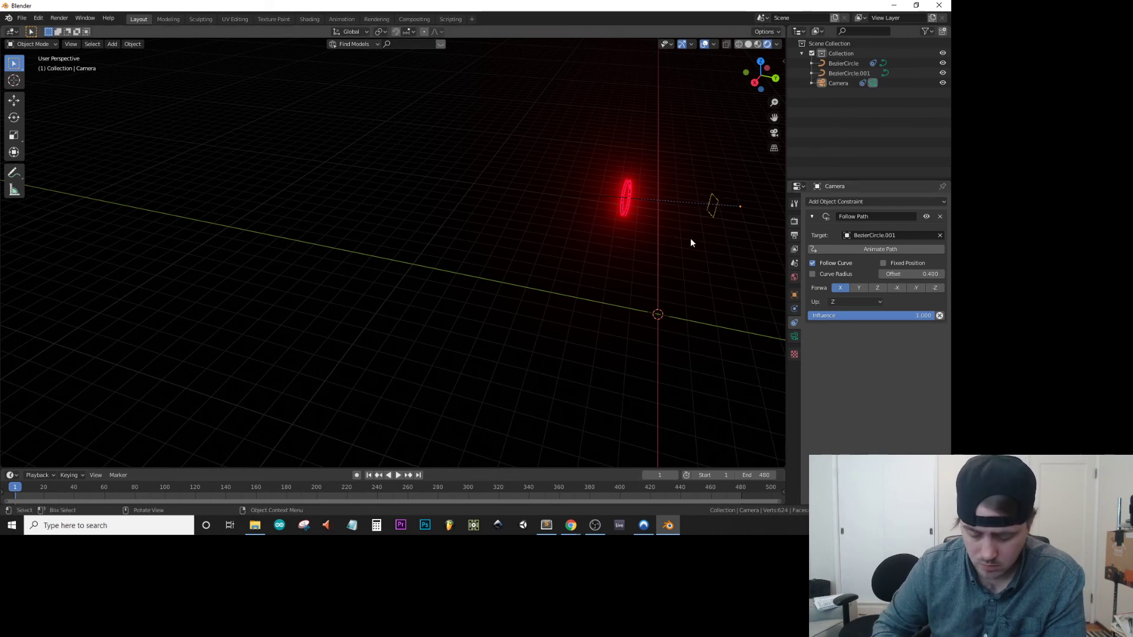
key("KP_0")
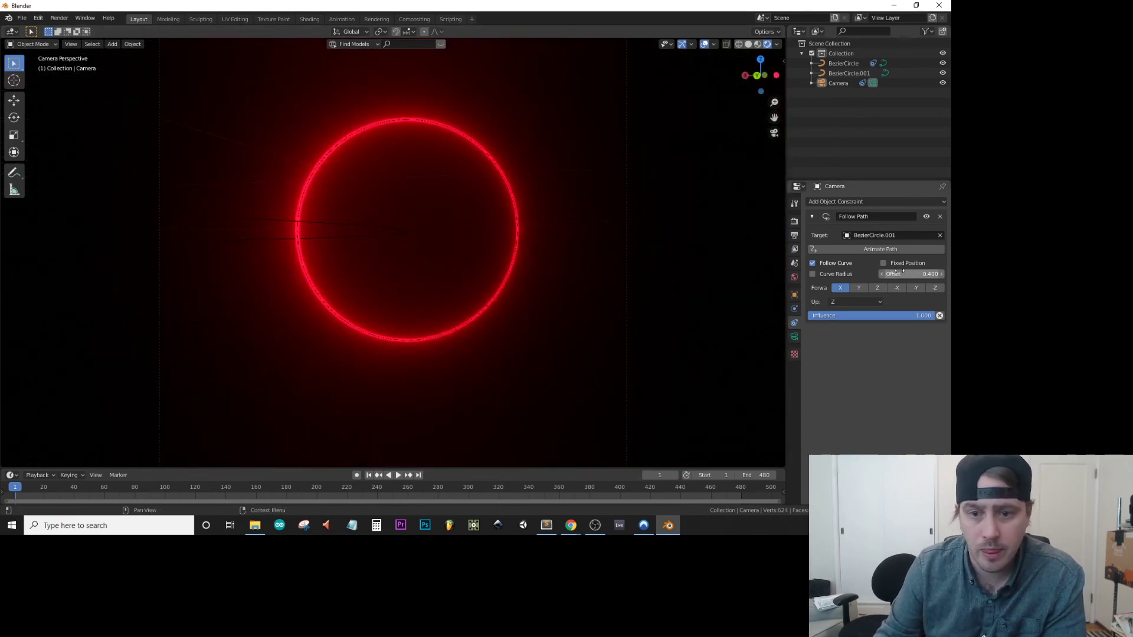
mouse_move(887, 274)
left_mouse_down()
mouse_move(927, 274)
mouse_move(880, 274)
left_mouse_up()
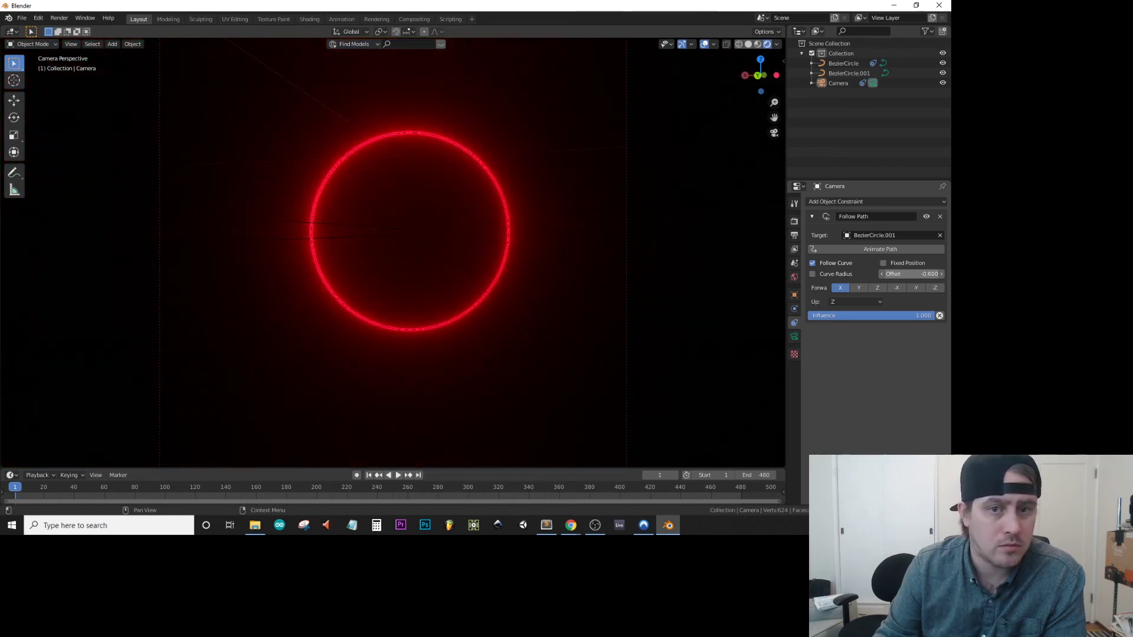
Set the camera's Follow Path offset to 0, check BezierCircle's constraint against it, and enlarge the timeline area.
left_click(920, 275)
type("0")
key("Return")
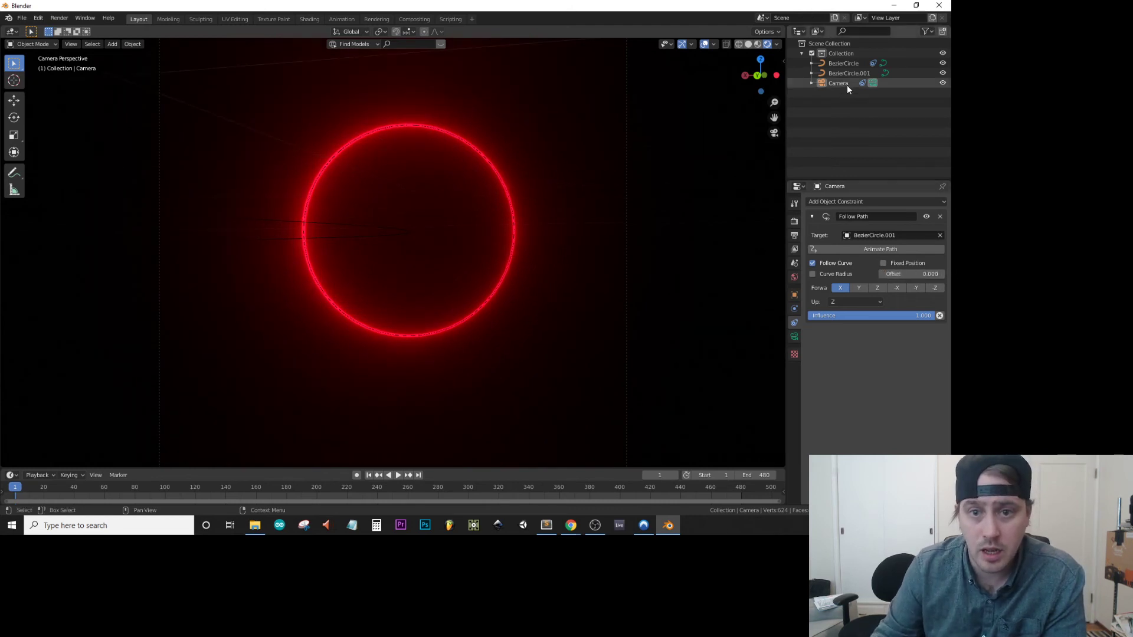
left_click(848, 63)
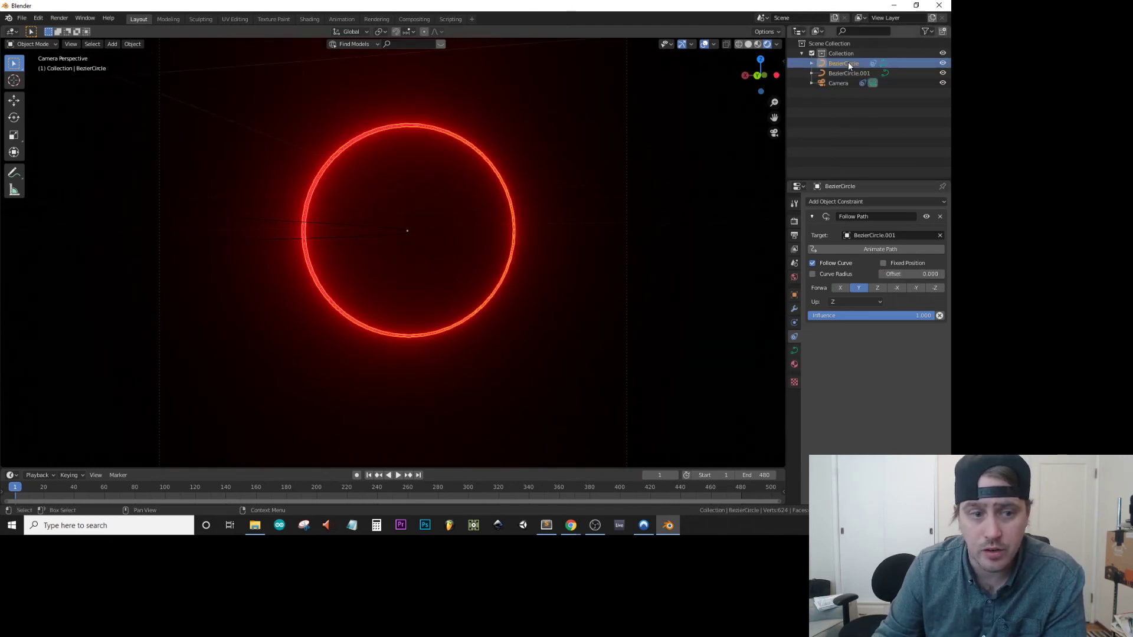
left_click(841, 84)
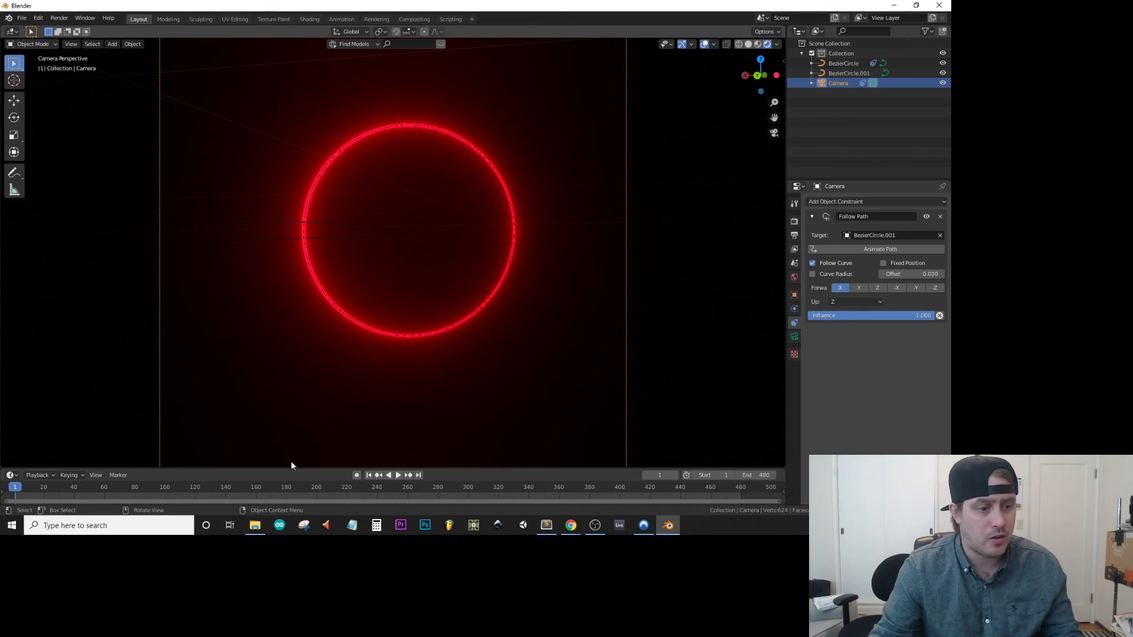
left_click_drag(297, 469, 307, 354)
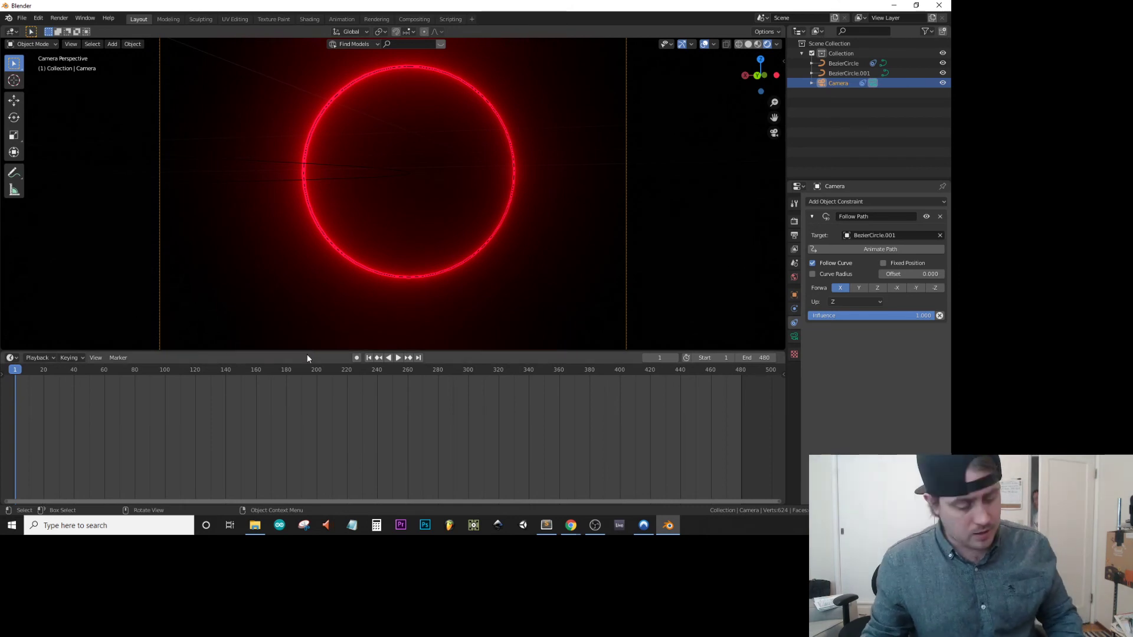
Save the project as redcircle1.blend in the blenderStuff folder.
key("ctrl+s")
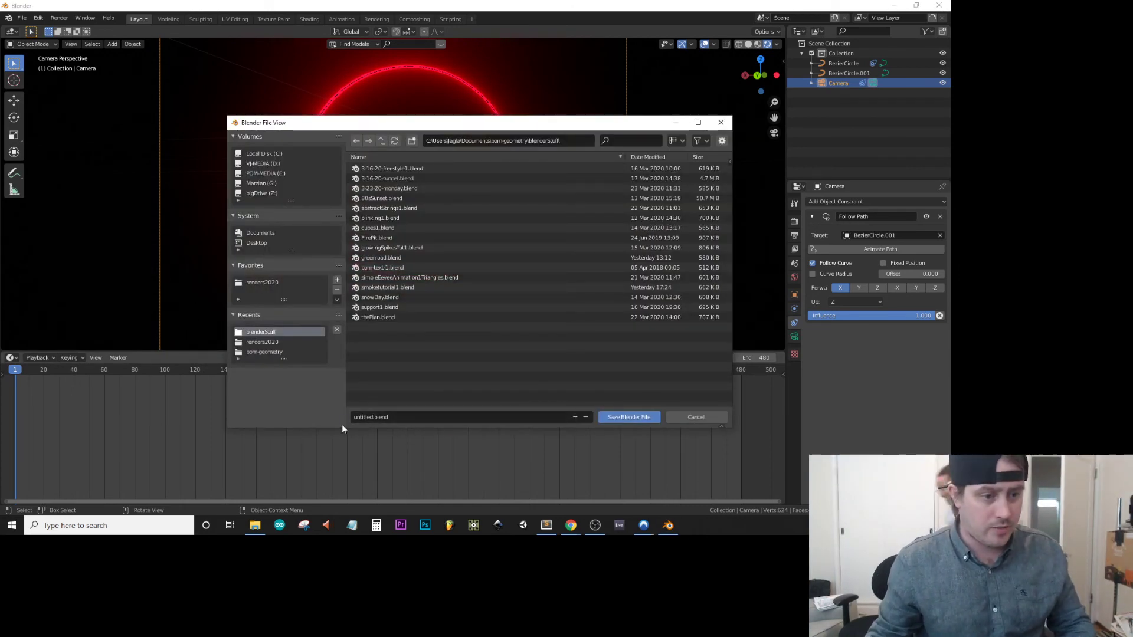
left_click(367, 418)
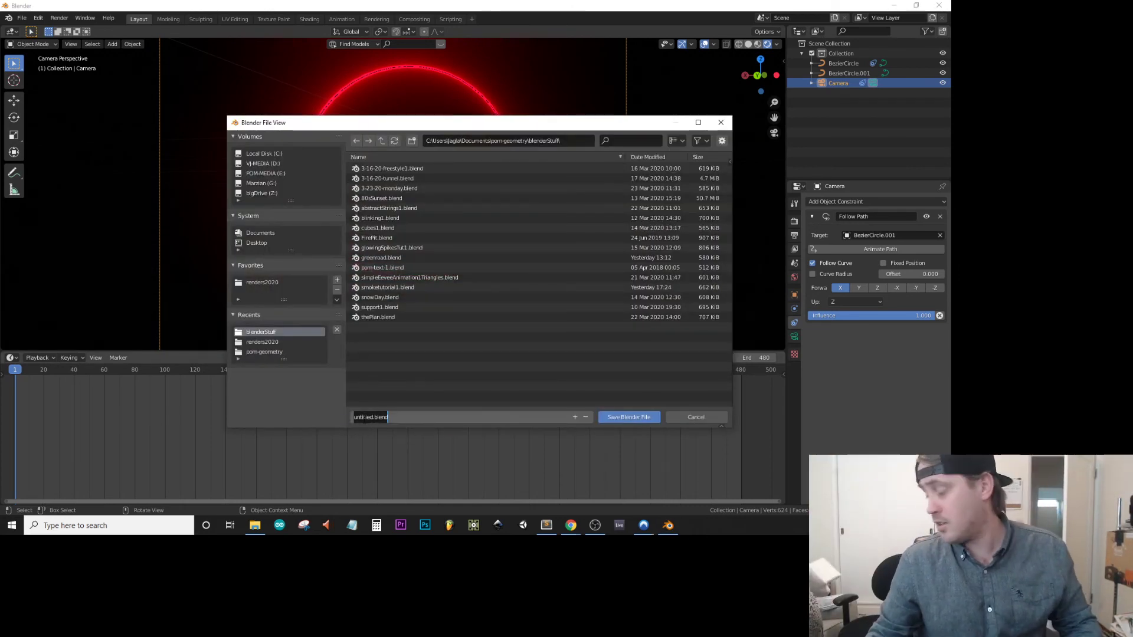
double_click(363, 418)
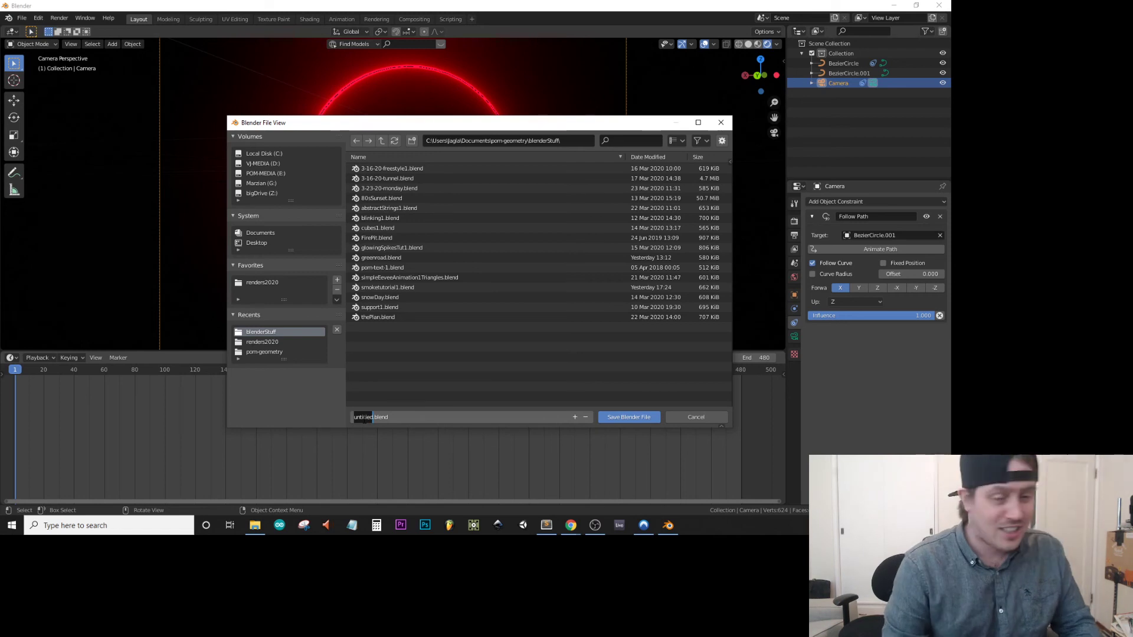
type("recu")
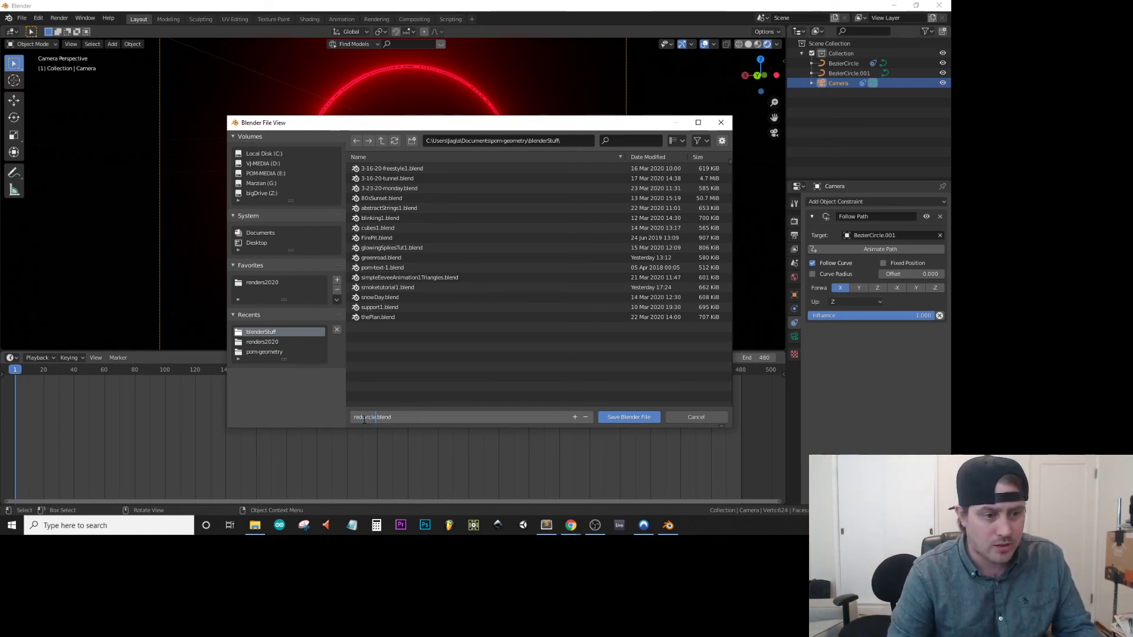
key("Return")
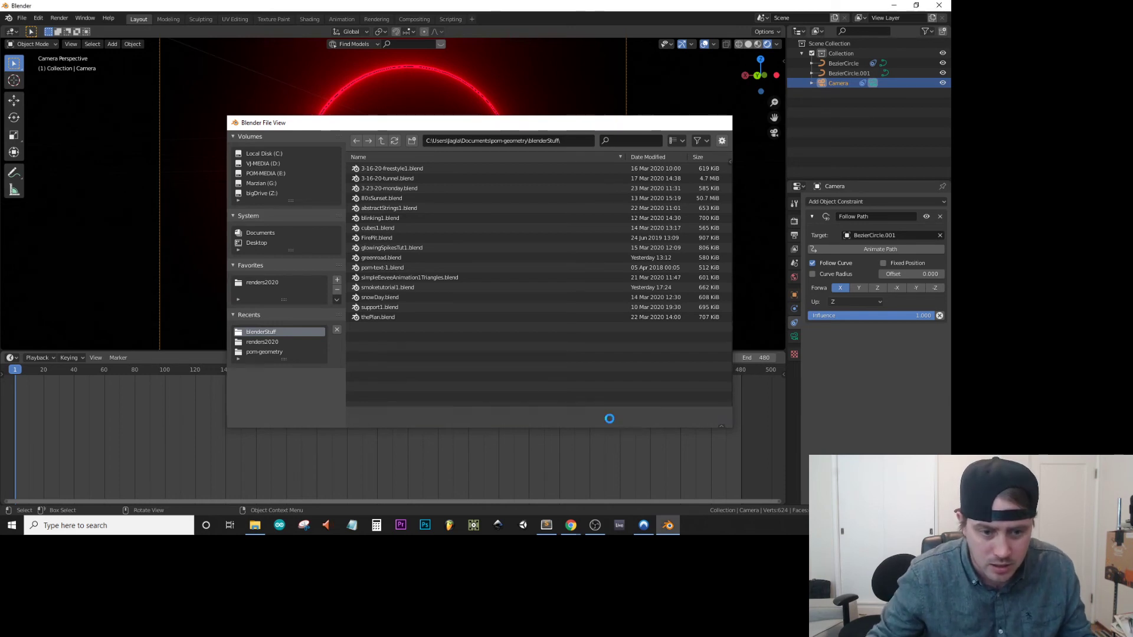
left_click(610, 419)
Keyframe the Follow Path offset of 0 at frame 0 for both the camera and BezierCircle.
left_click(16, 372)
key("Left")
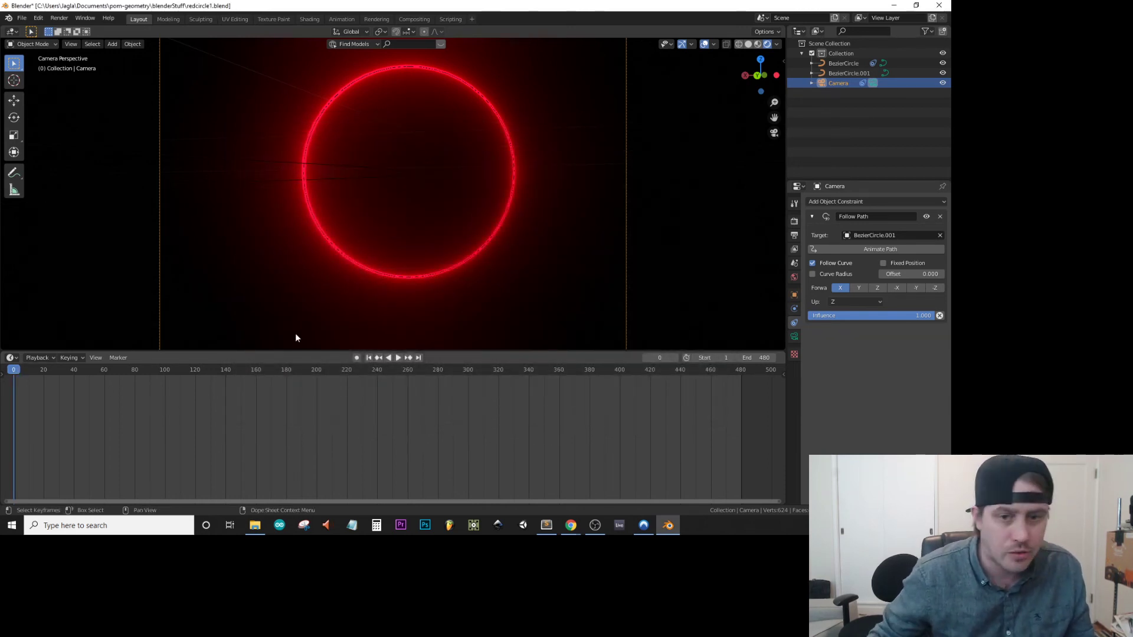
right_click(918, 275)
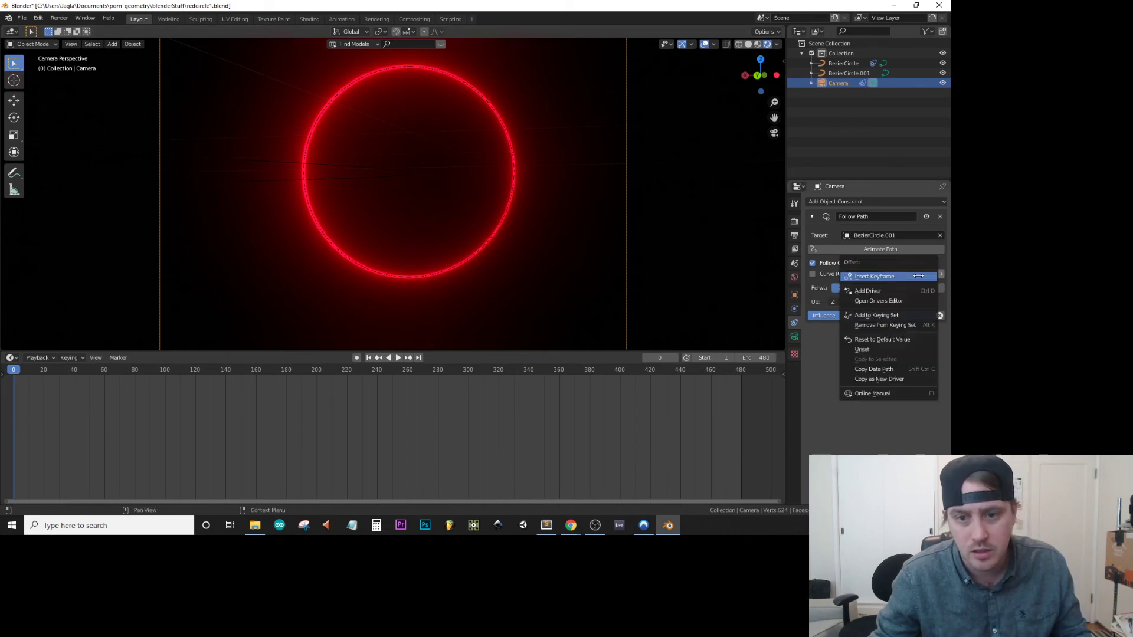
left_click(918, 276)
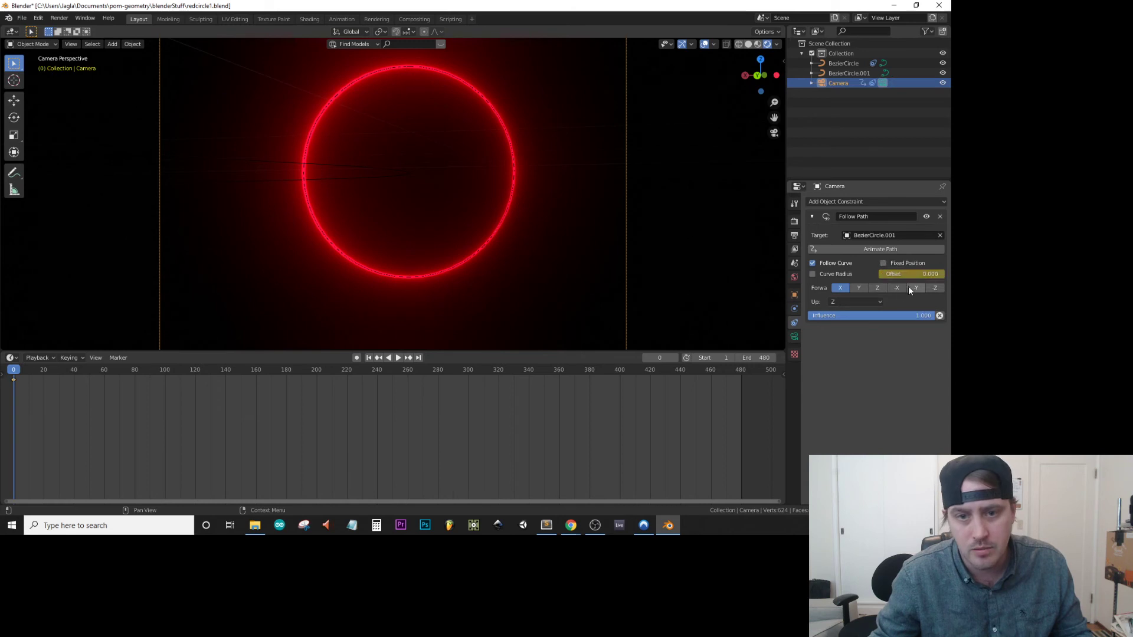
left_click(844, 63)
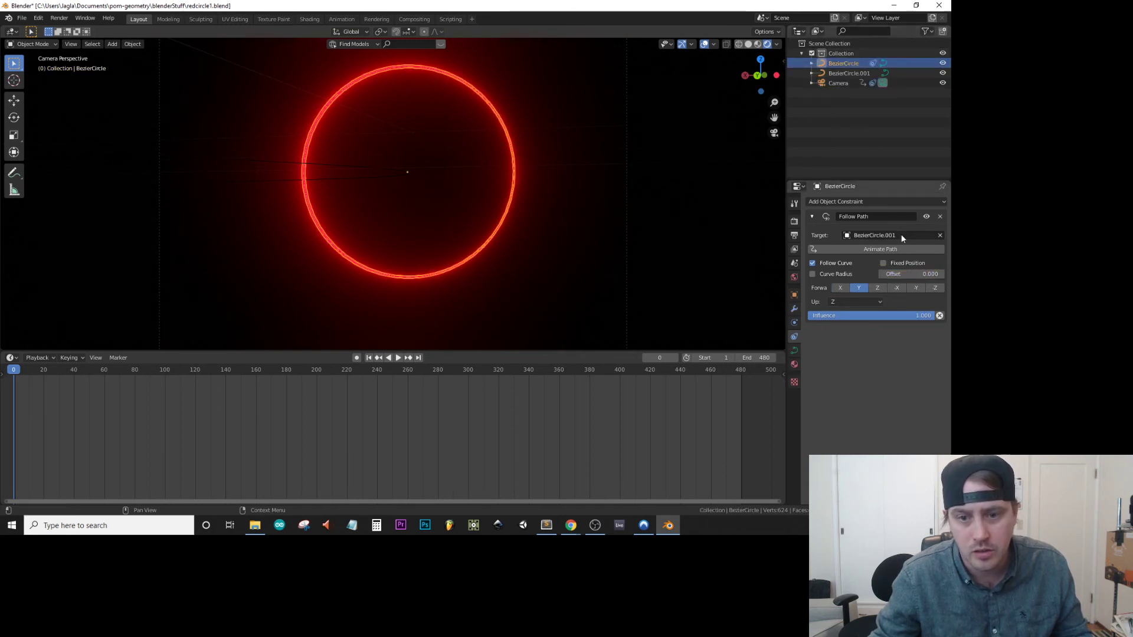
right_click(908, 275)
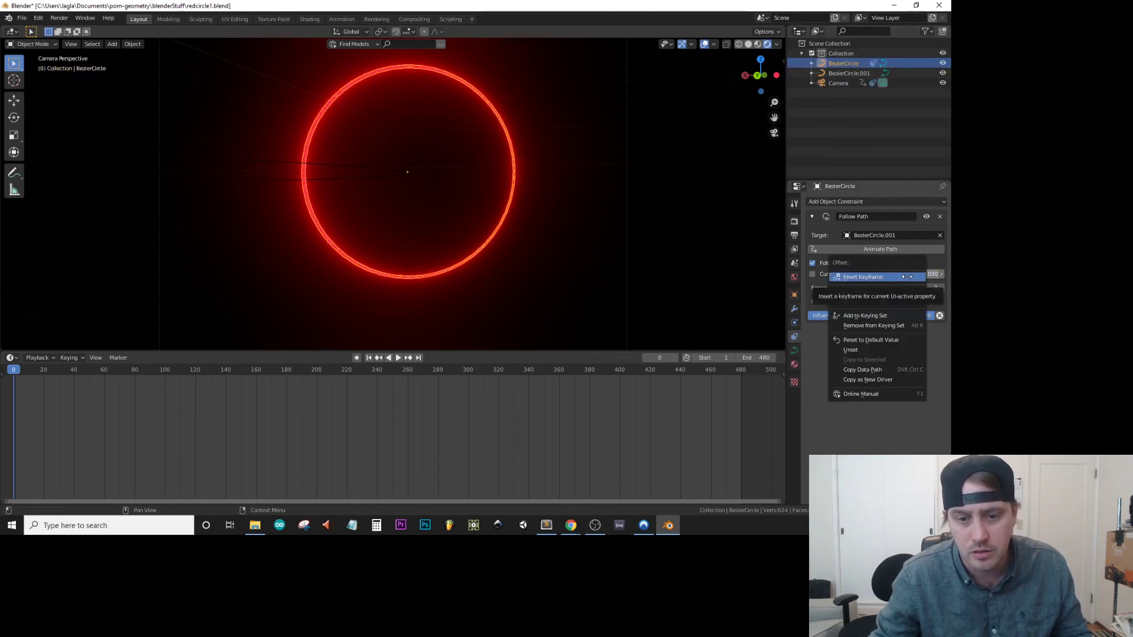
left_click(907, 276)
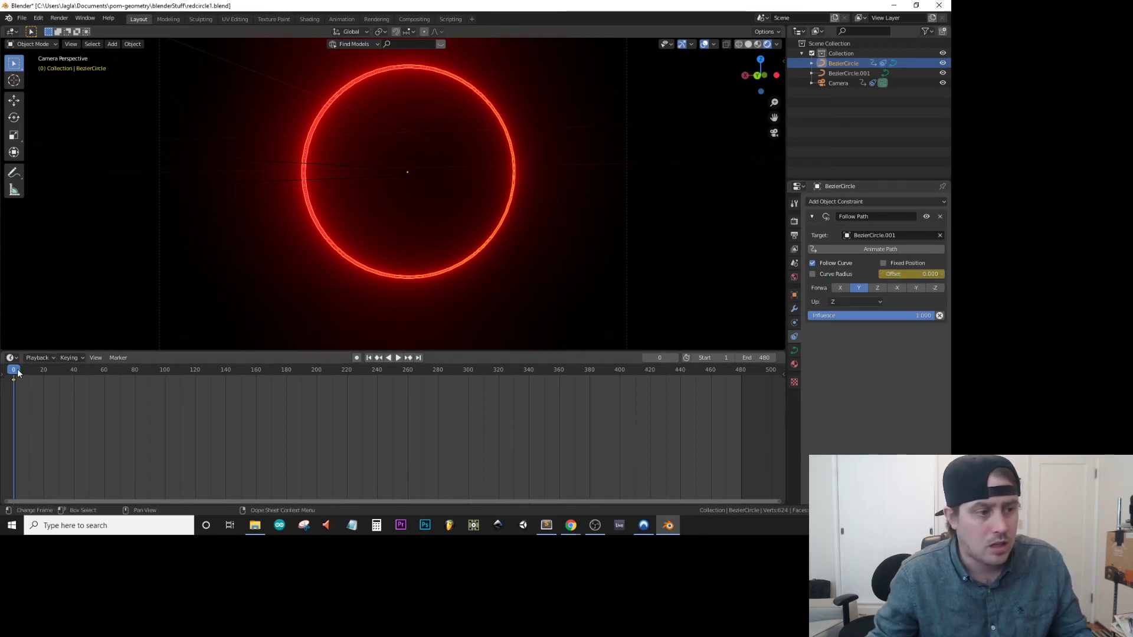
Set BezierCircle's Follow Path offset to 100 at frame 481 and insert a keyframe for it.
left_click_drag(18, 373, 742, 397)
left_click(941, 273)
type("100")
key("Return")
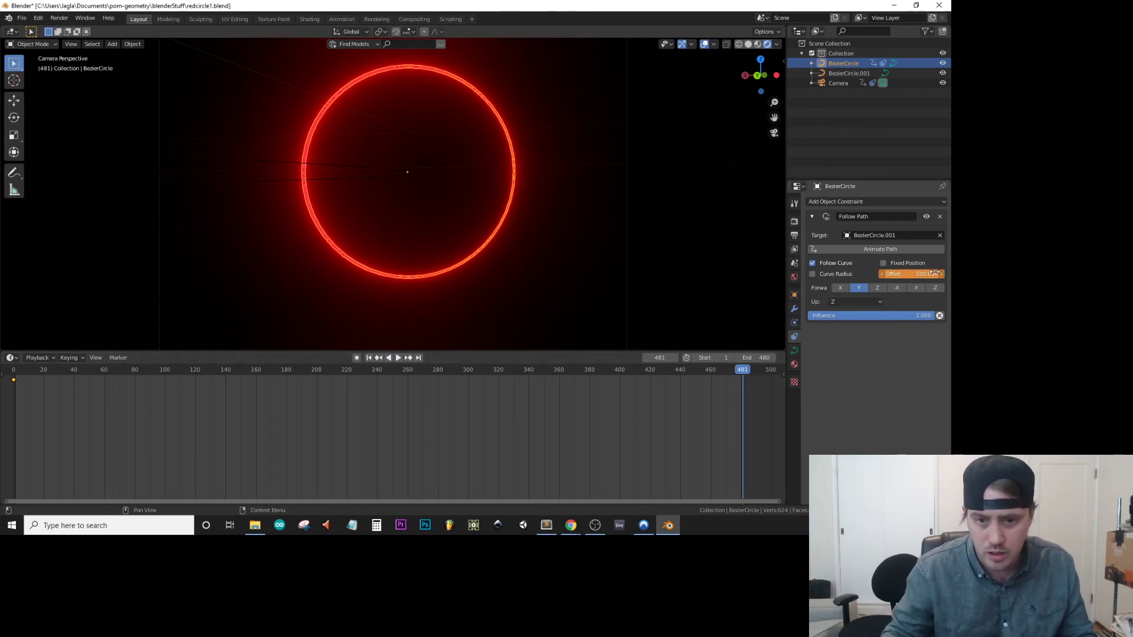
right_click(935, 273)
left_click(934, 273)
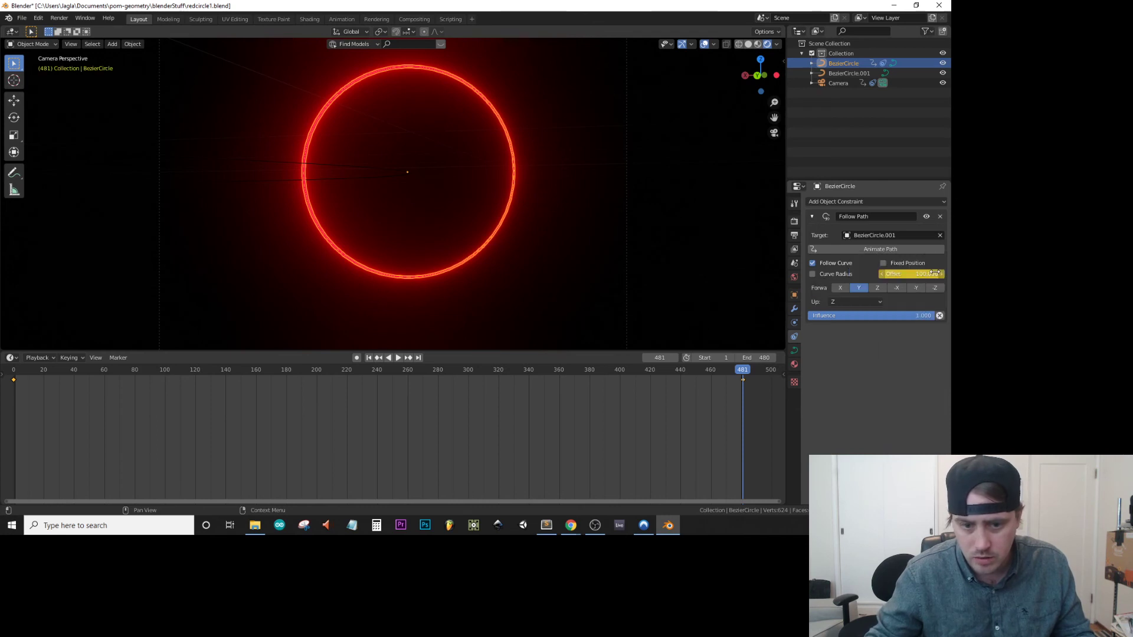
Set the camera's Follow Path offset to 100 at frame 481 and insert a keyframe for it.
left_click(849, 83)
left_click(926, 274)
type("100")
key("Return")
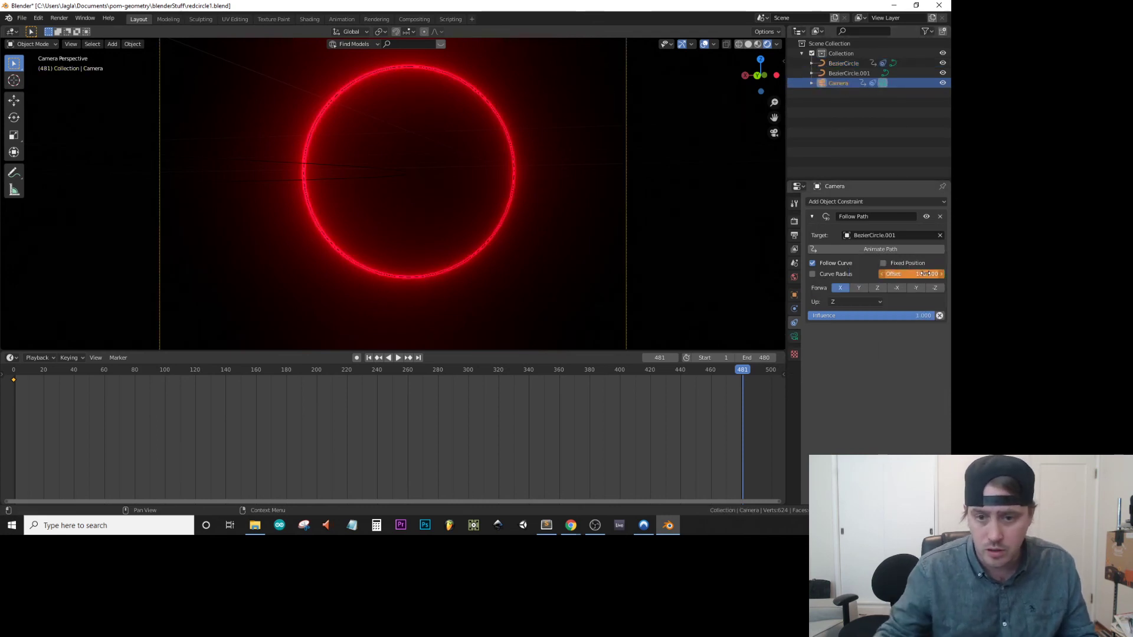
right_click(925, 273)
left_click(919, 274)
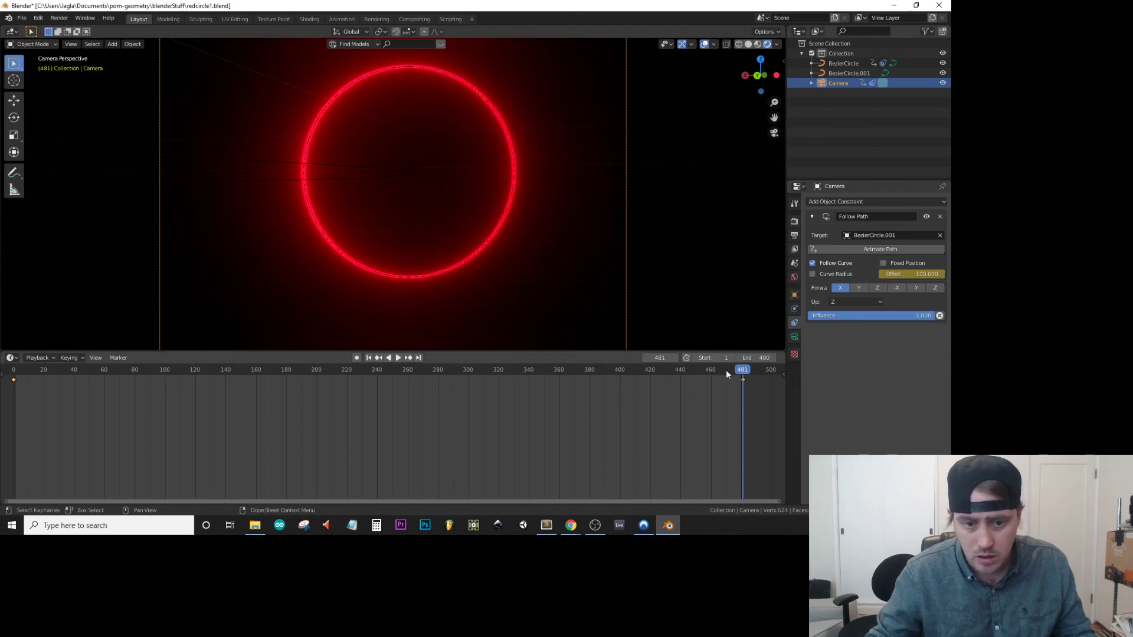
Play the animation from frame 0, examine how the ring and camera travel from outside, and return to the camera view.
left_click_drag(742, 370, 13, 404)
key("space")
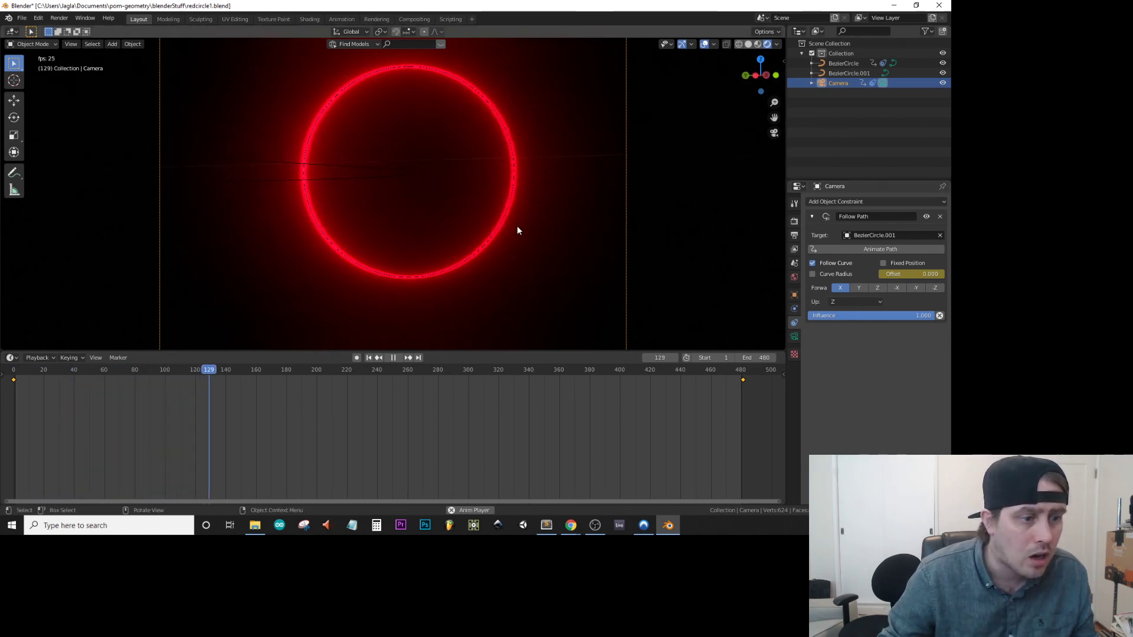
mouse_move(484, 178)
middle_mouse_down()
mouse_move(474, 170)
mouse_move(473, 197)
middle_mouse_up()
scroll(473, 197, "down", 14)
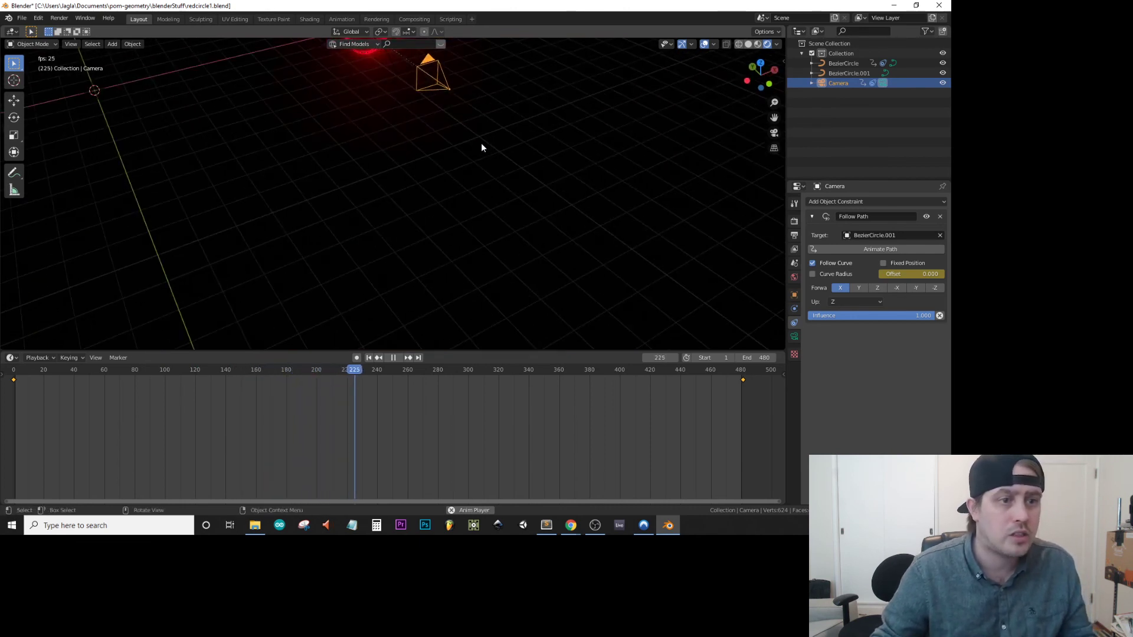
middle_click_drag(317, 94, 345, 111)
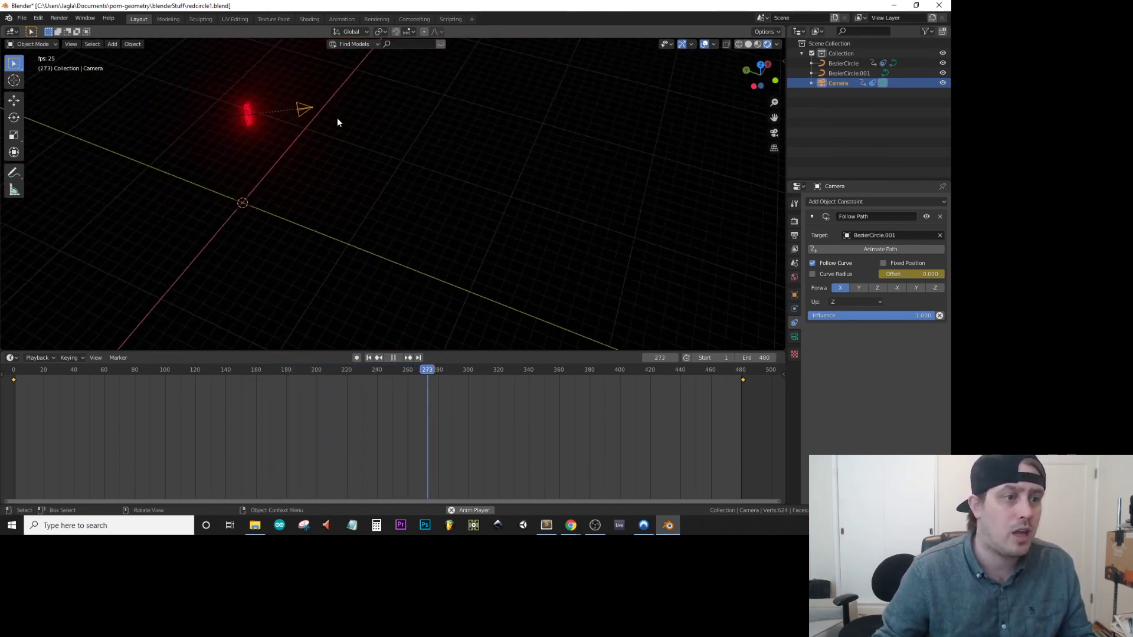
middle_click_drag(262, 144, 50, 84)
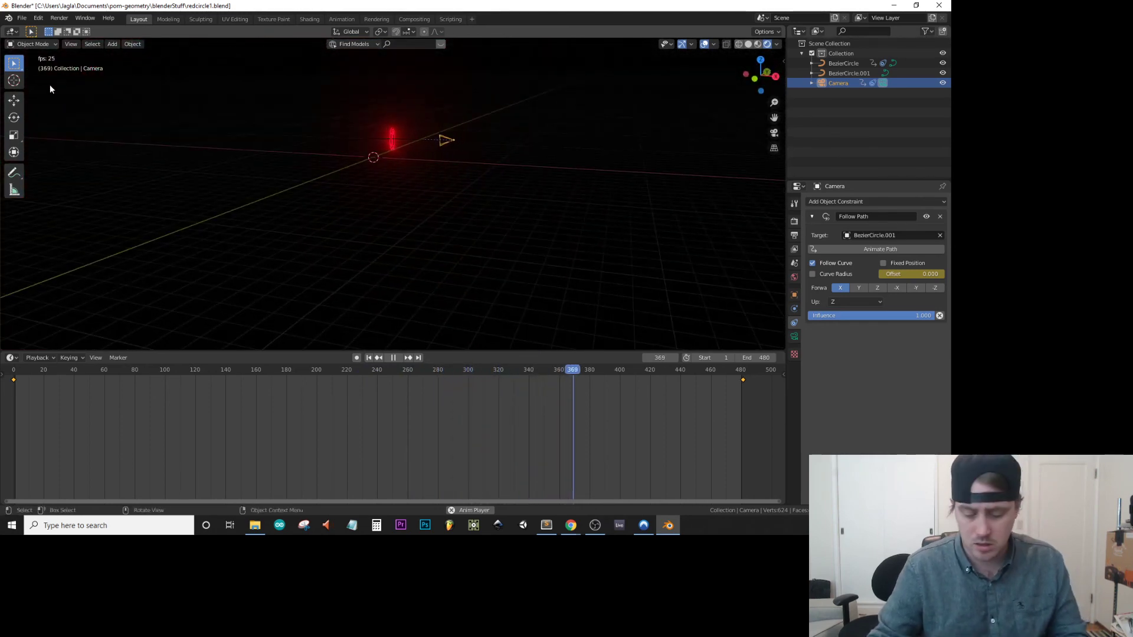
key("KP_0")
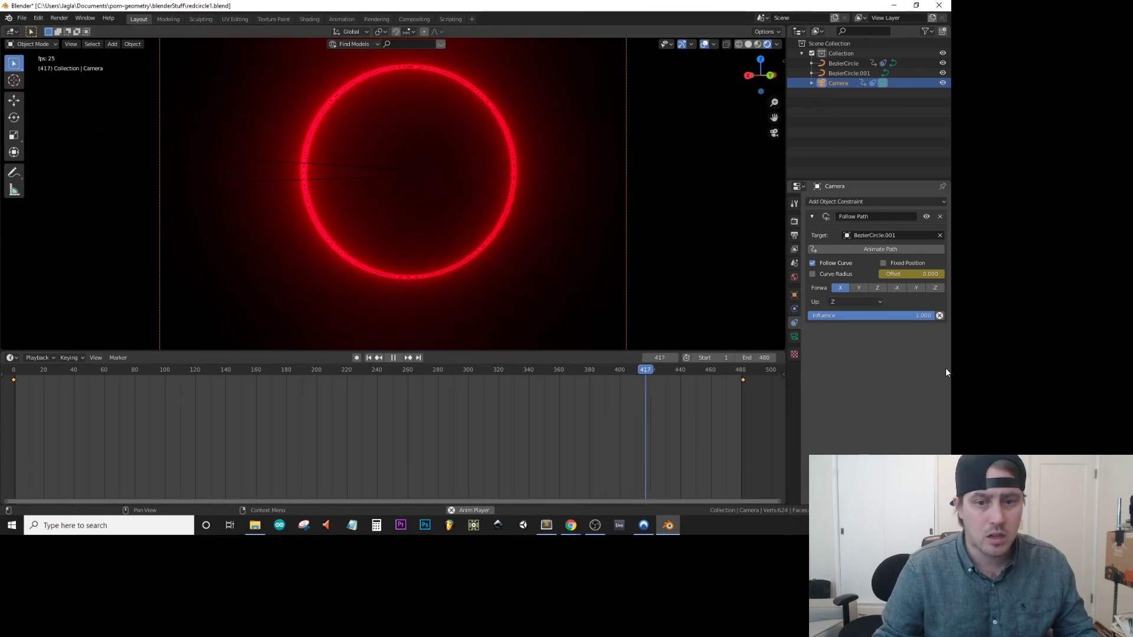
At frame 0, set the camera's rotation to 90° on X, 0° on Y and 90° on Z.
left_click_drag(717, 368, 14, 373)
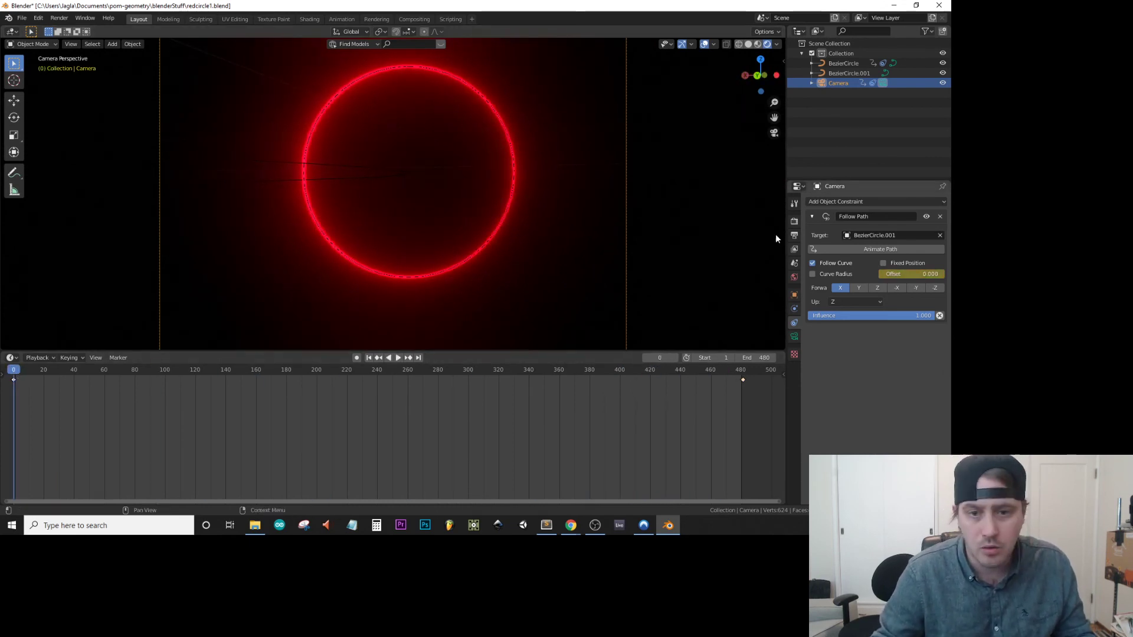
left_click(794, 294)
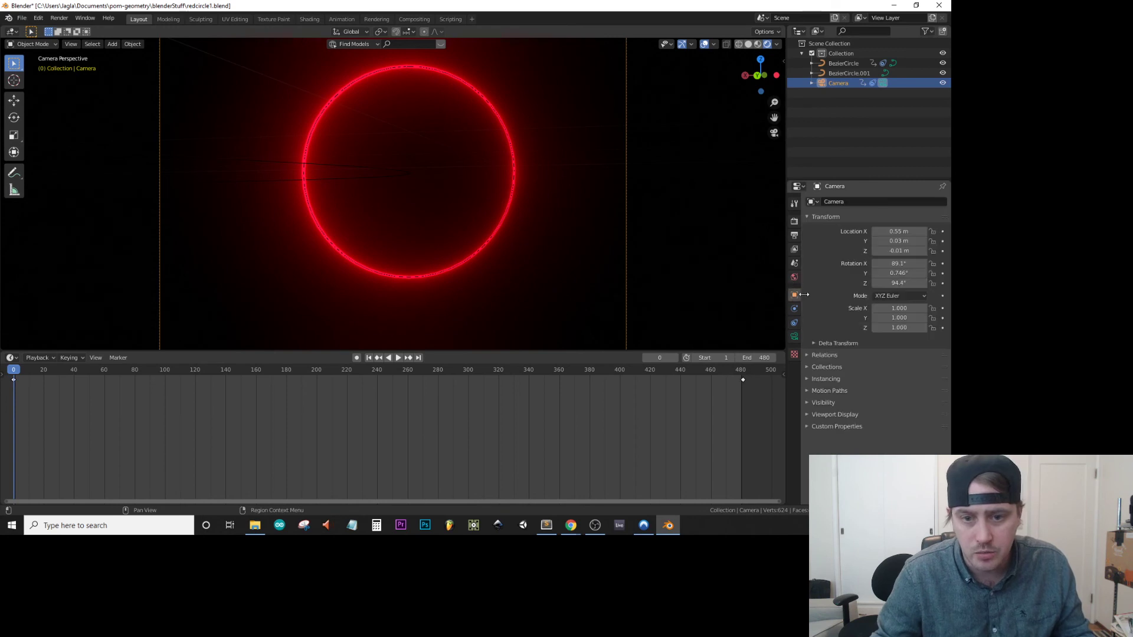
left_click(902, 283)
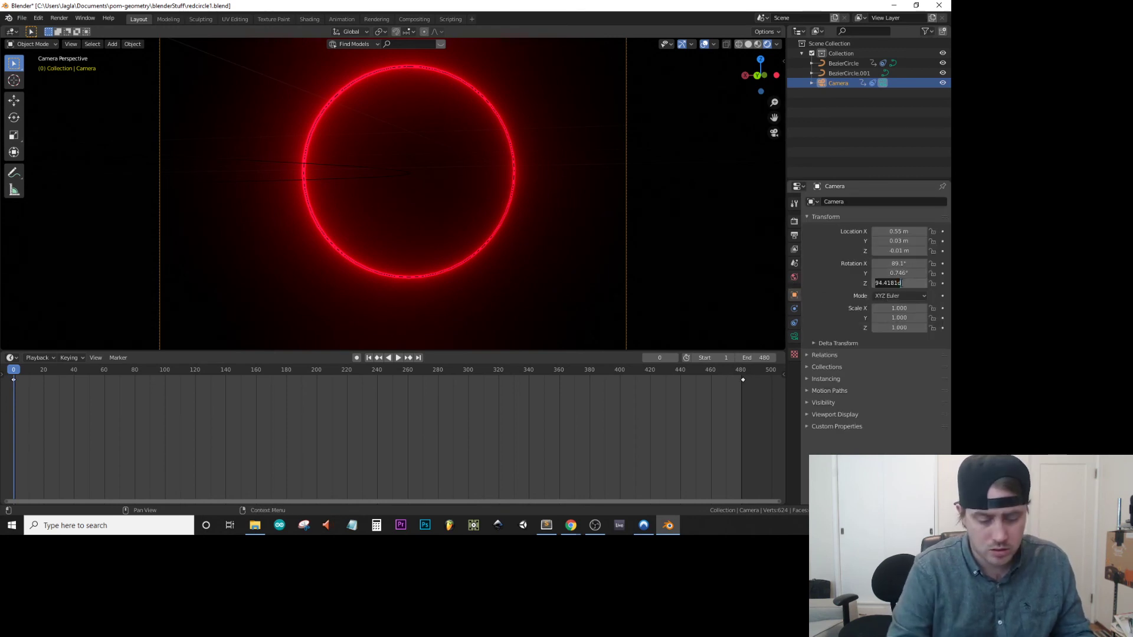
key("Return")
left_click(902, 263)
type("90")
key("Return")
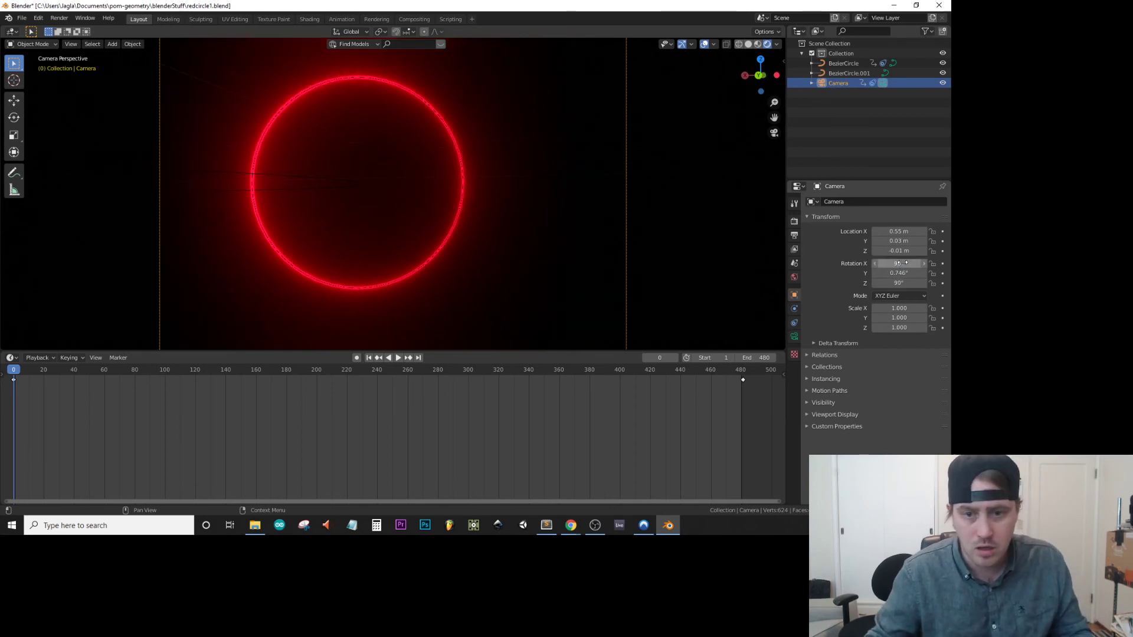
left_click(899, 273)
type("0")
key("Return")
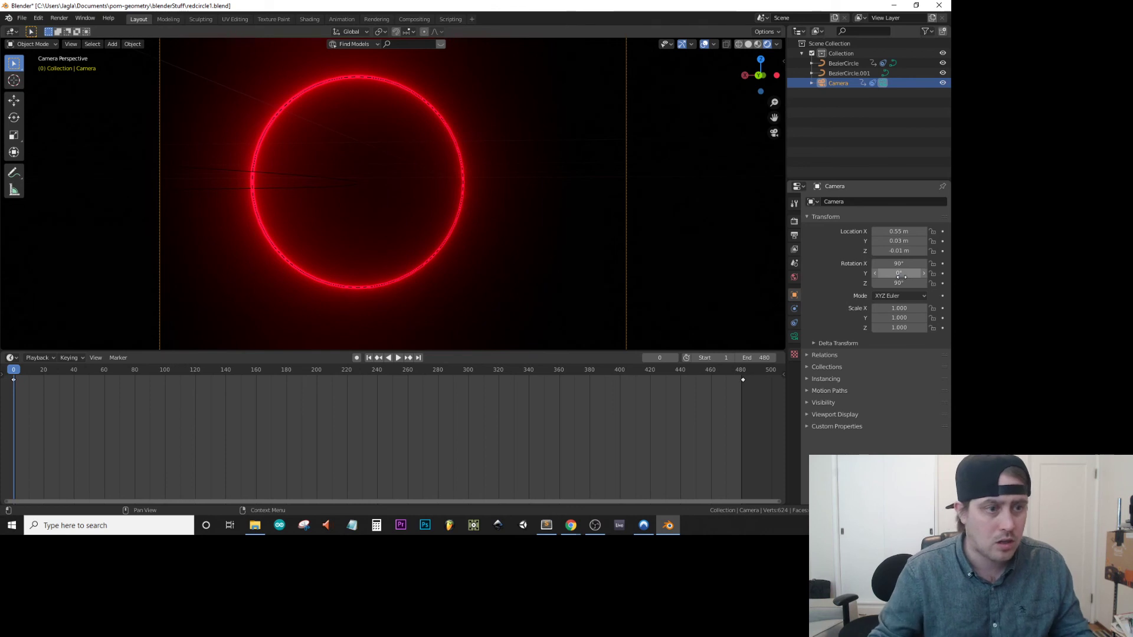
Set the camera's Y location to 0 m to centre the ring horizontally in the frame.
scroll(366, 136, "down", 3)
scroll(365, 136, "up", 2)
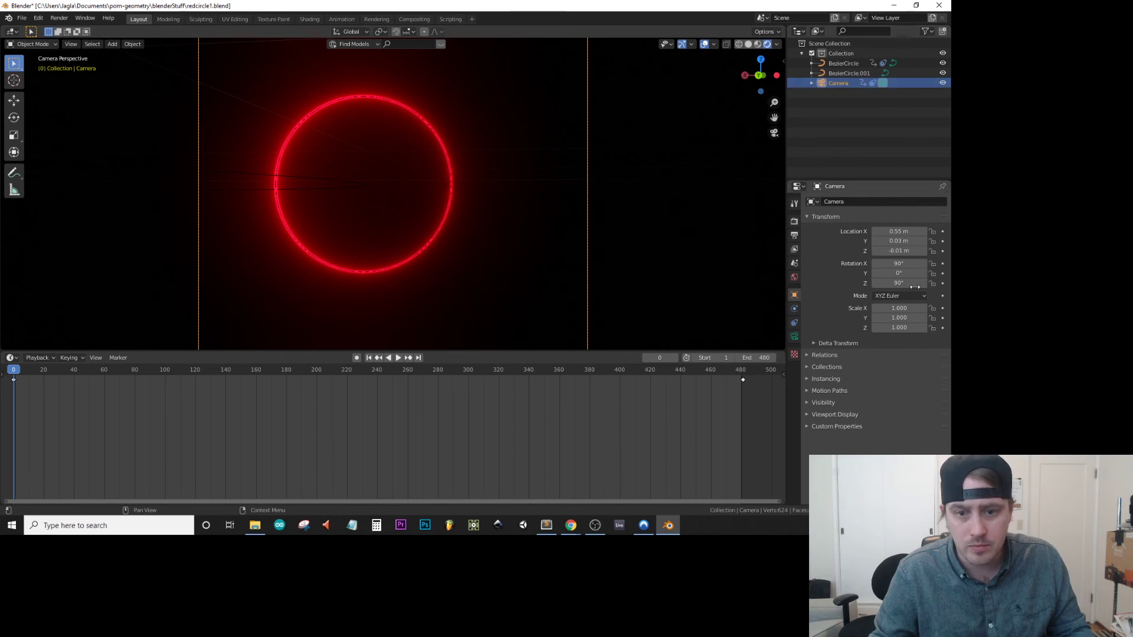
left_click_drag(898, 273, 912, 273)
left_click(898, 273)
type("0")
key("Return")
mouse_move(898, 242)
left_mouse_down()
mouse_move(884, 242)
mouse_move(897, 242)
left_mouse_up()
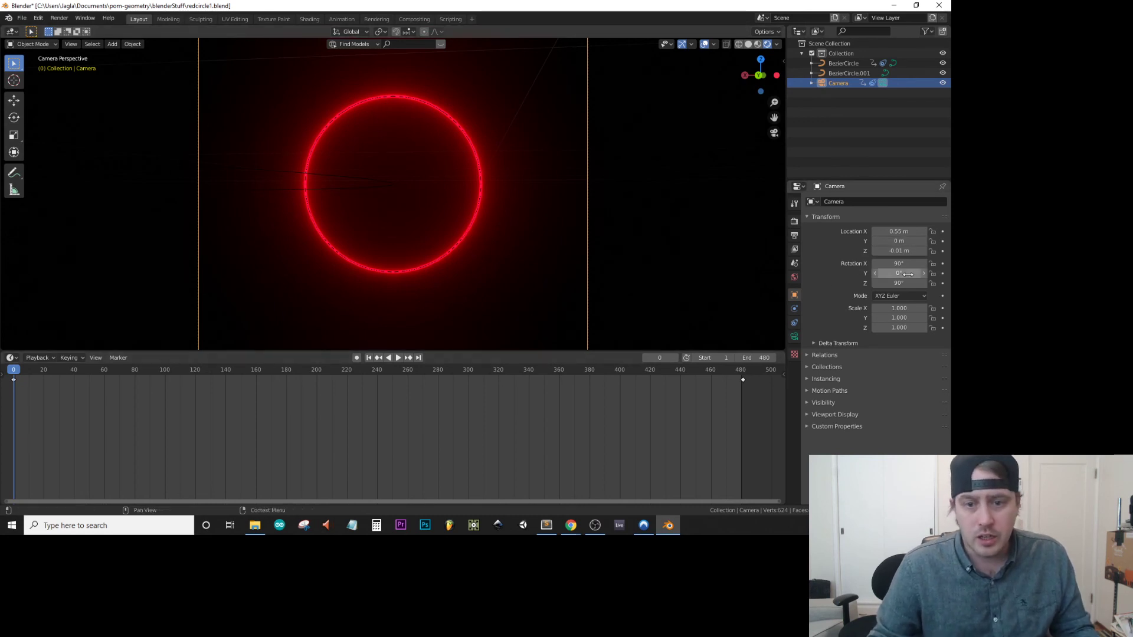
Insert keyframes for the camera's rotation at frame 0 and go to frame 240.
mouse_move(898, 273)
left_mouse_down()
mouse_move(909, 273)
mouse_move(891, 273)
mouse_move(901, 281)
left_mouse_up()
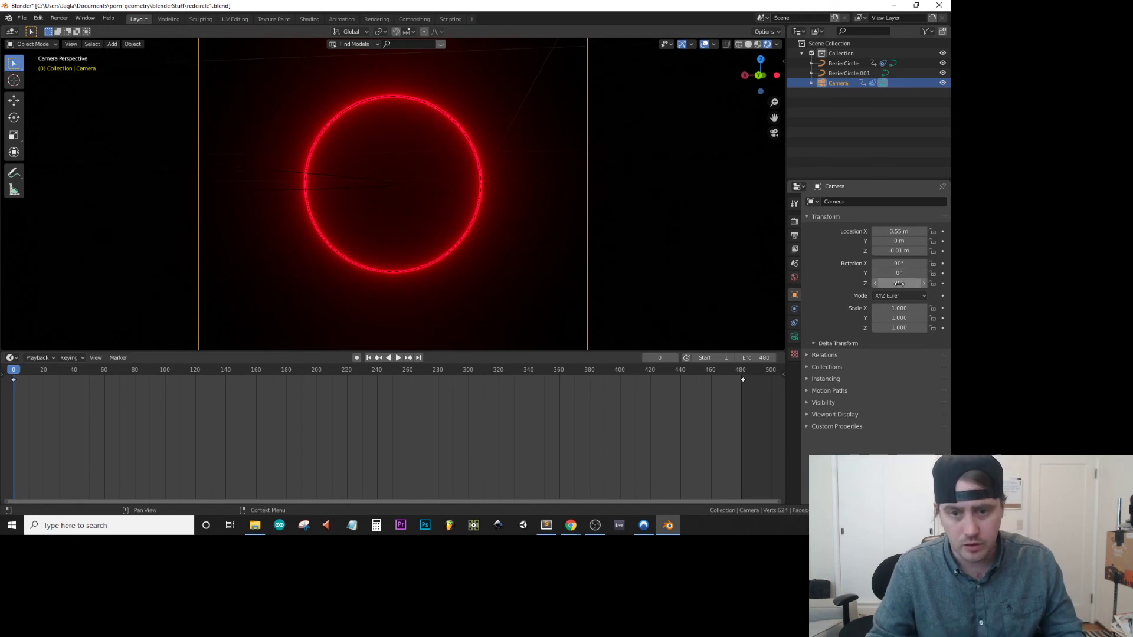
right_click(897, 284)
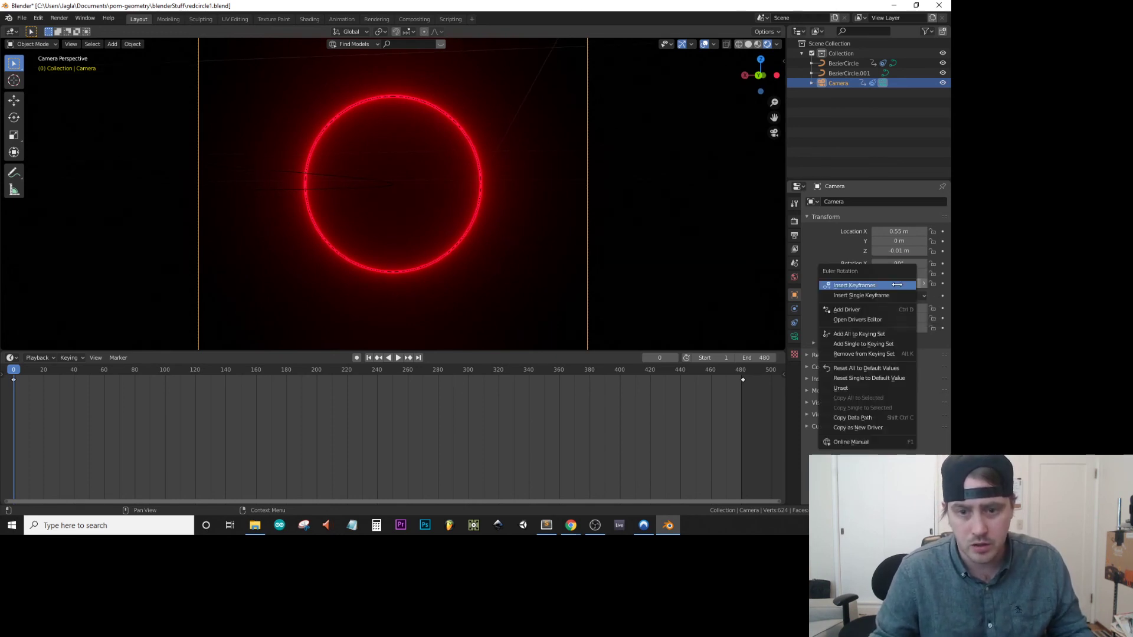
left_click(897, 285)
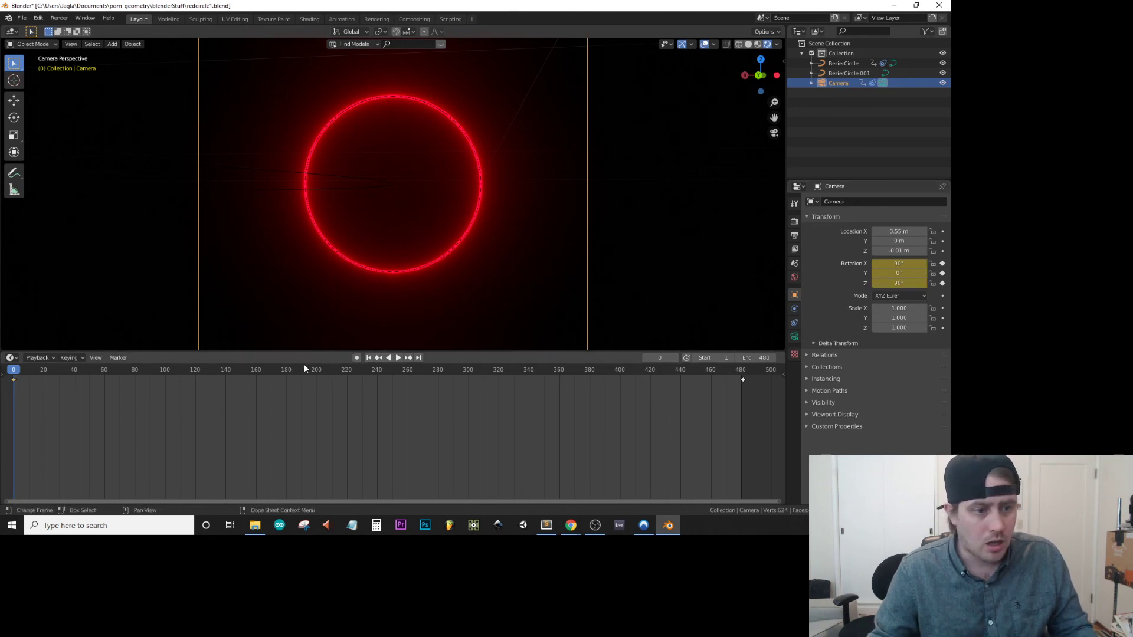
left_click(377, 372)
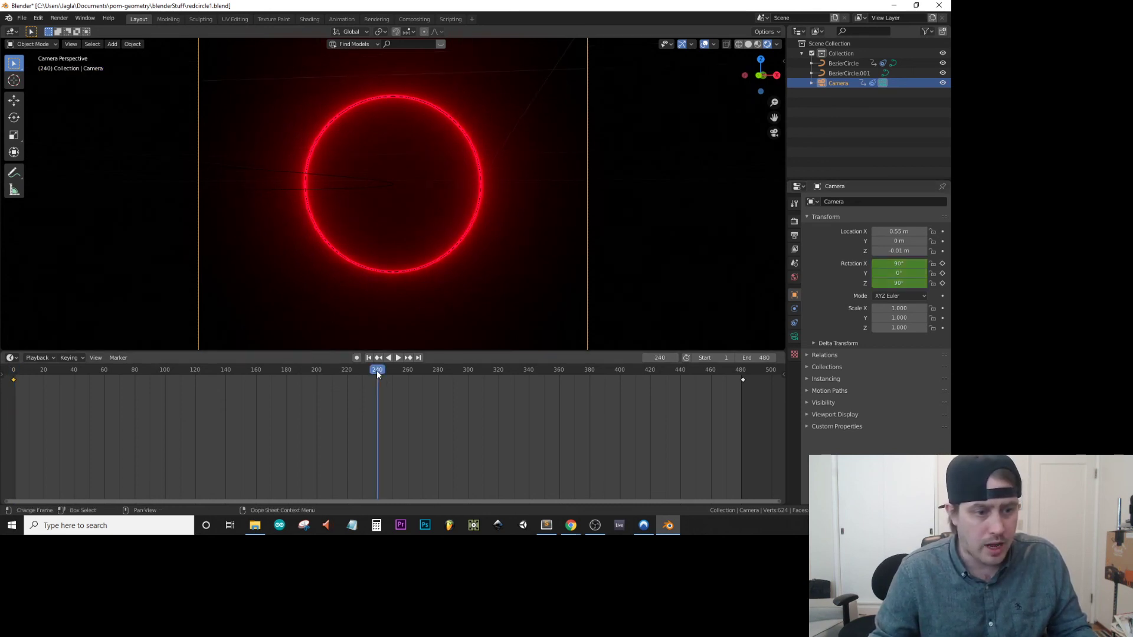
At frame 240, try rotating the camera to 180° on Z and to a smaller angle, and undo both rotation changes.
double_click(901, 283)
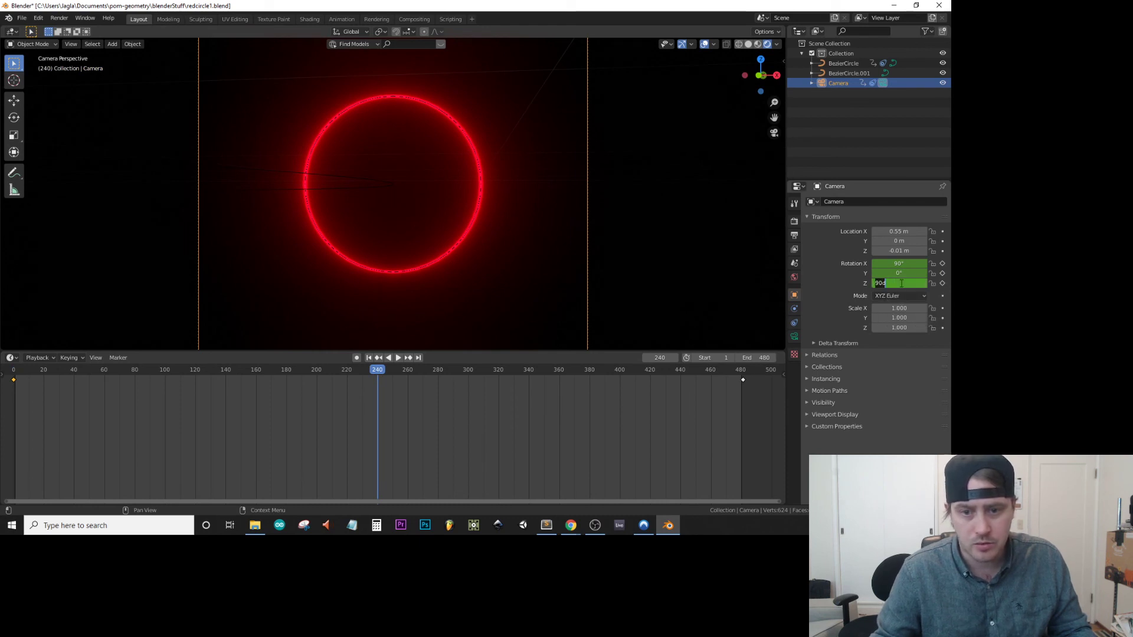
type("180")
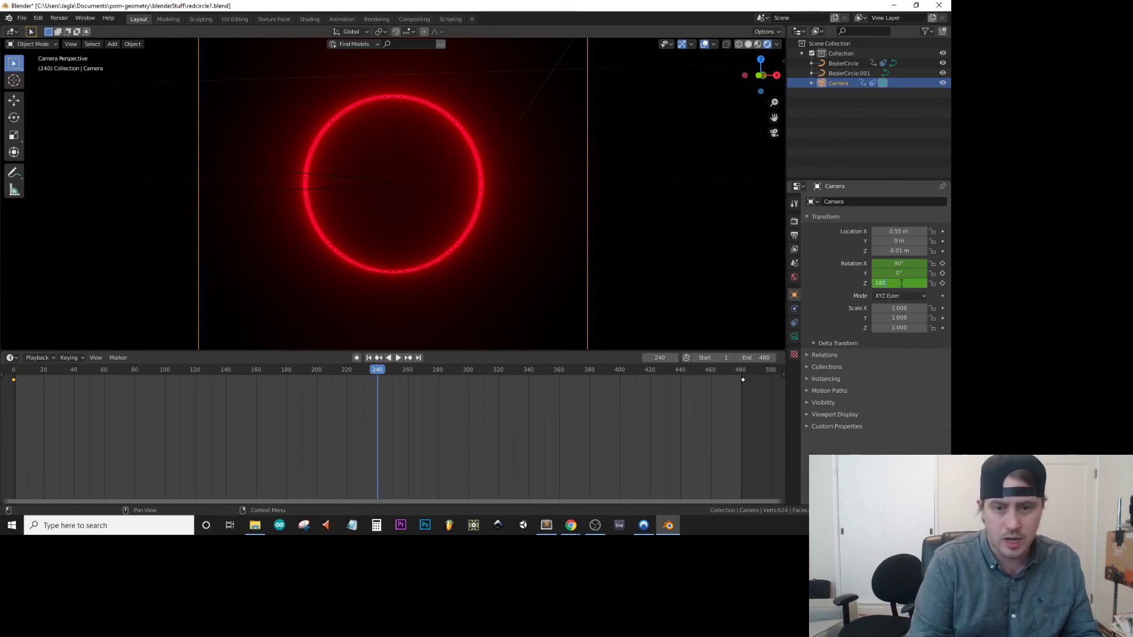
key("Return")
middle_click_drag(330, 124, 359, 165)
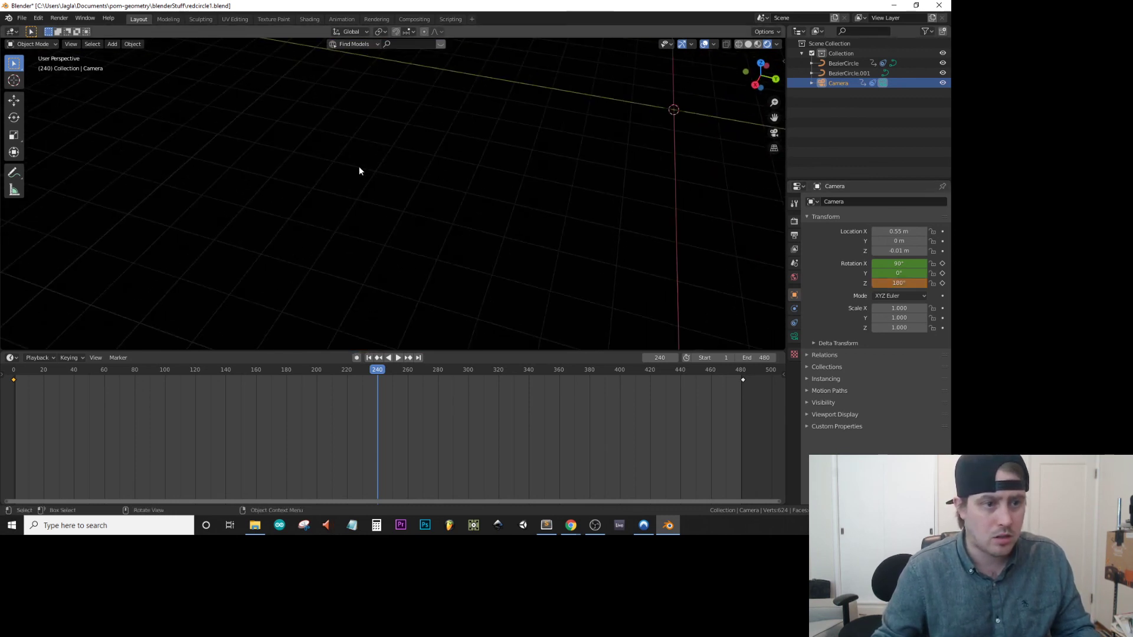
scroll(359, 165, "down", 5)
scroll(358, 165, "up", 1)
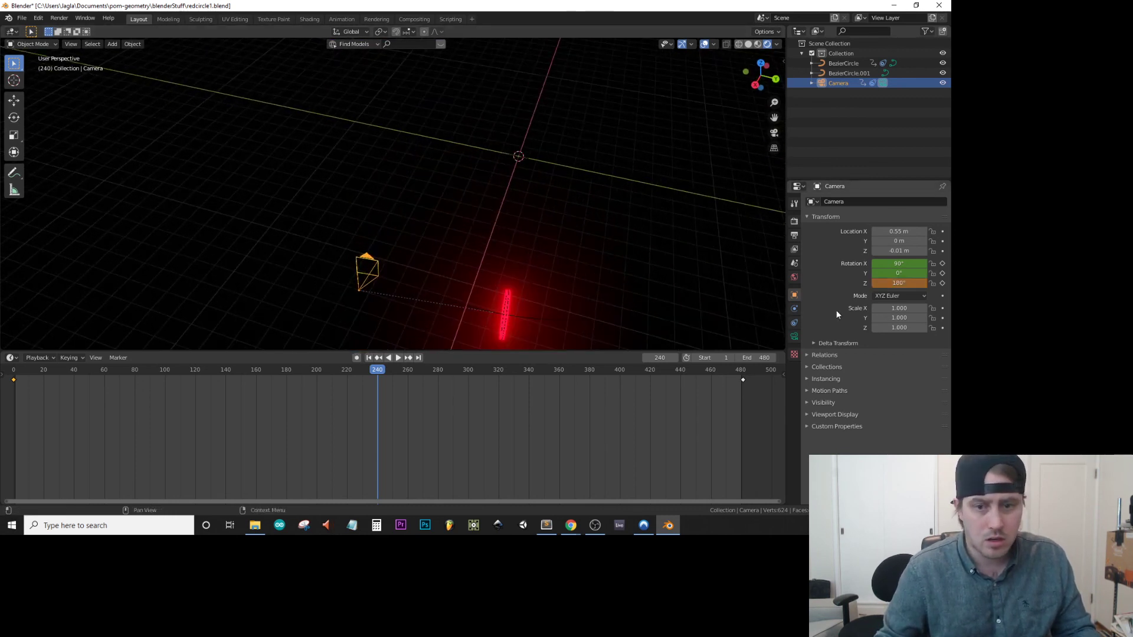
left_click_drag(899, 283, 880, 283)
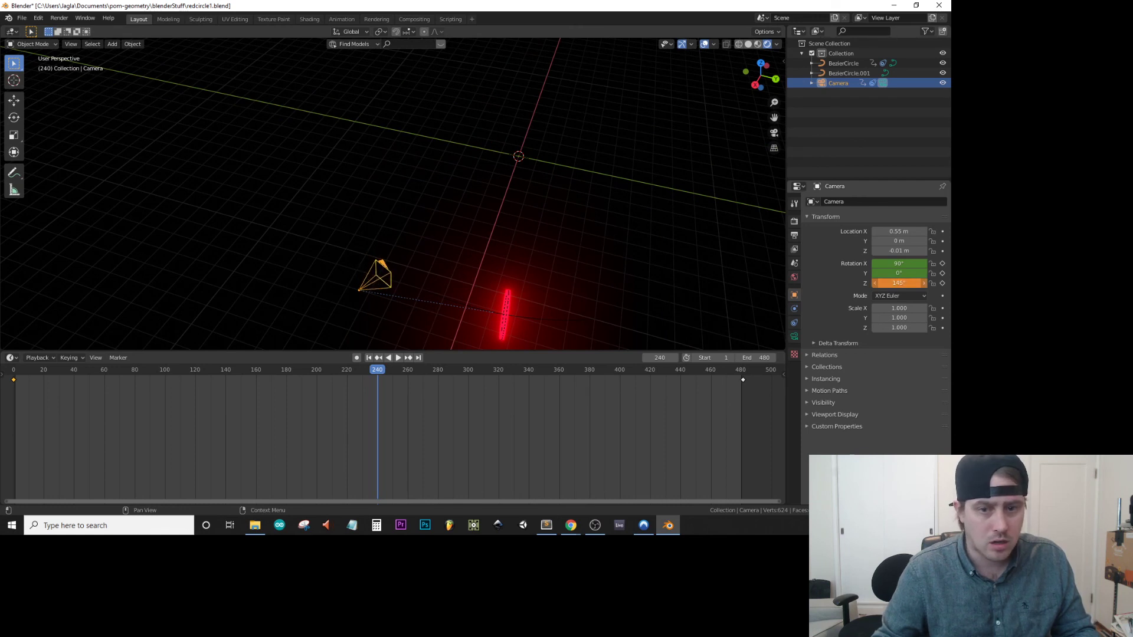
key("ctrl+z")
key("ctrl+z")
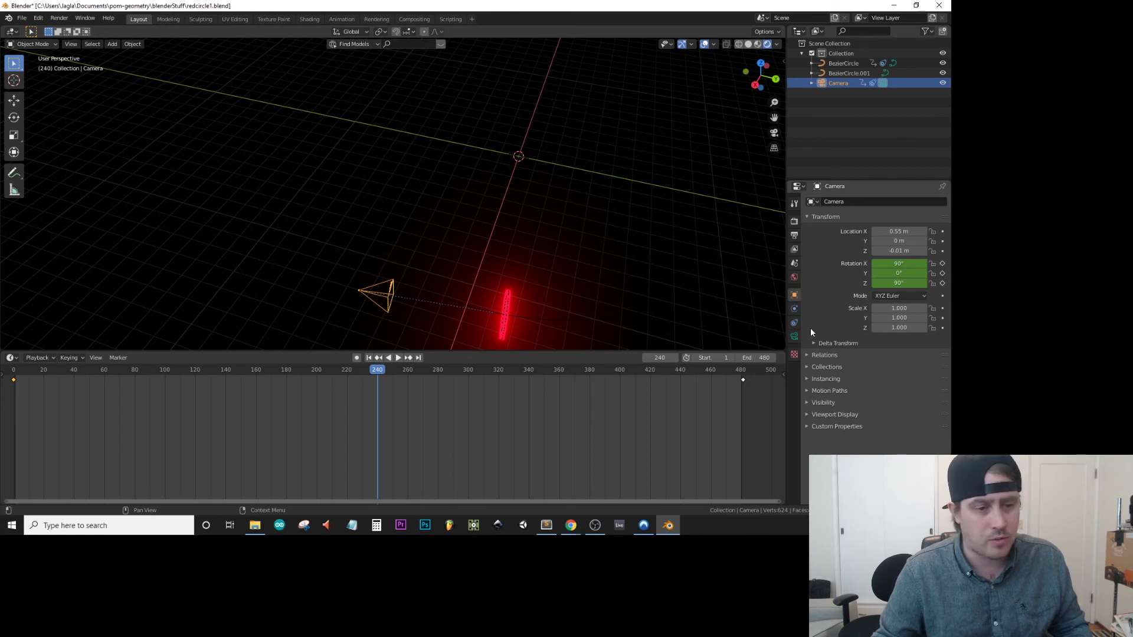
Return to frame 0, delete the camera's rotation keyframes there, and select the BezierCircle ring.
key("ctrl+z")
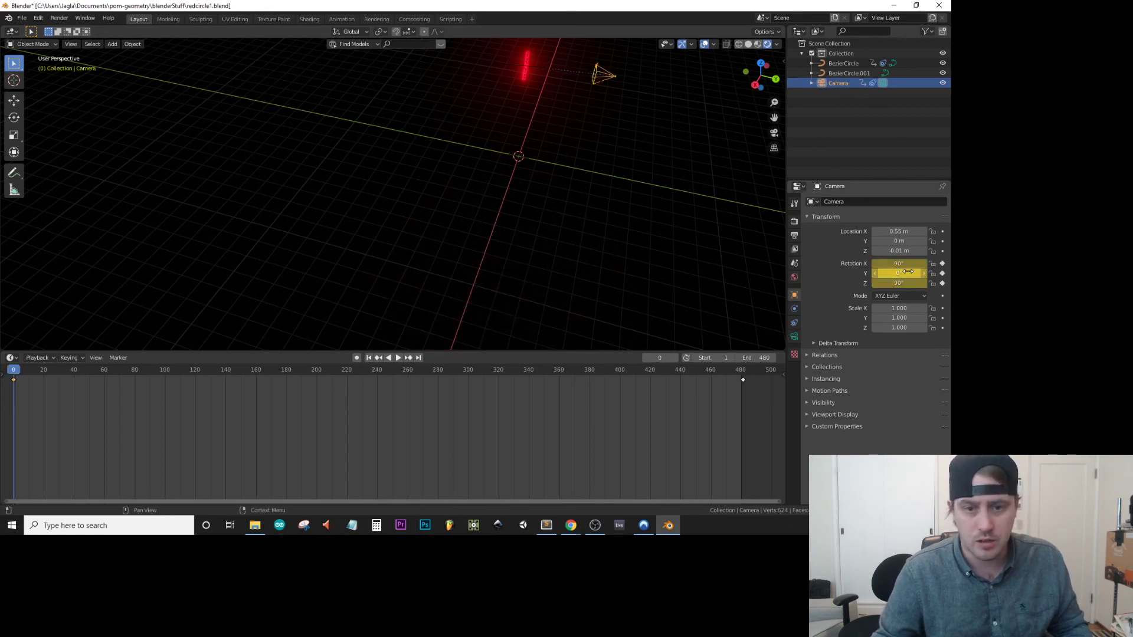
right_click(908, 271)
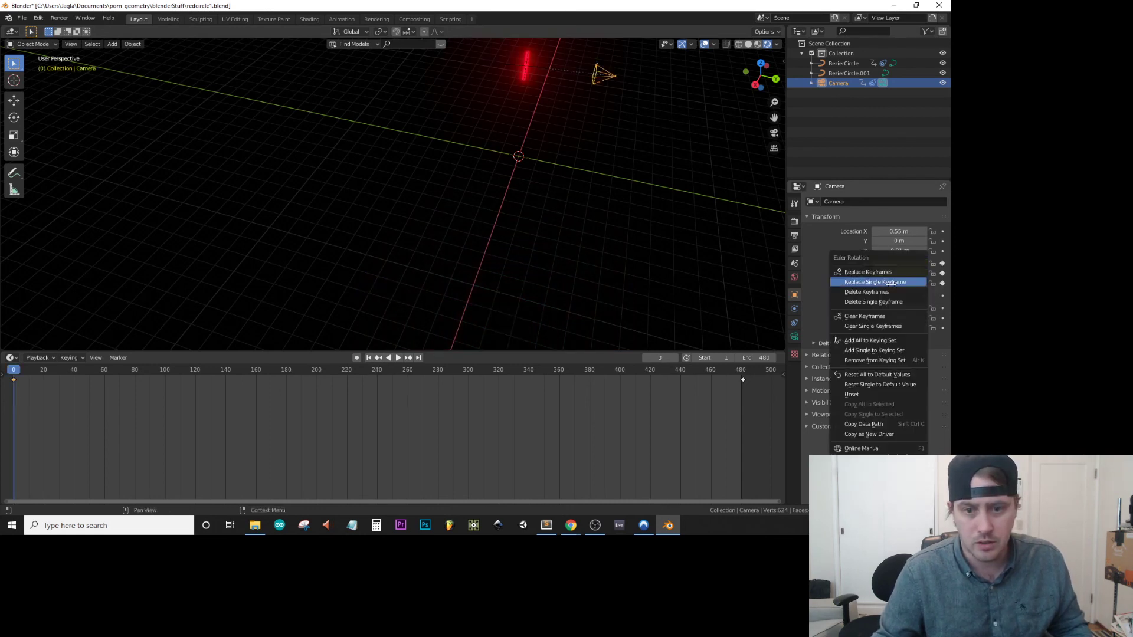
left_click(888, 292)
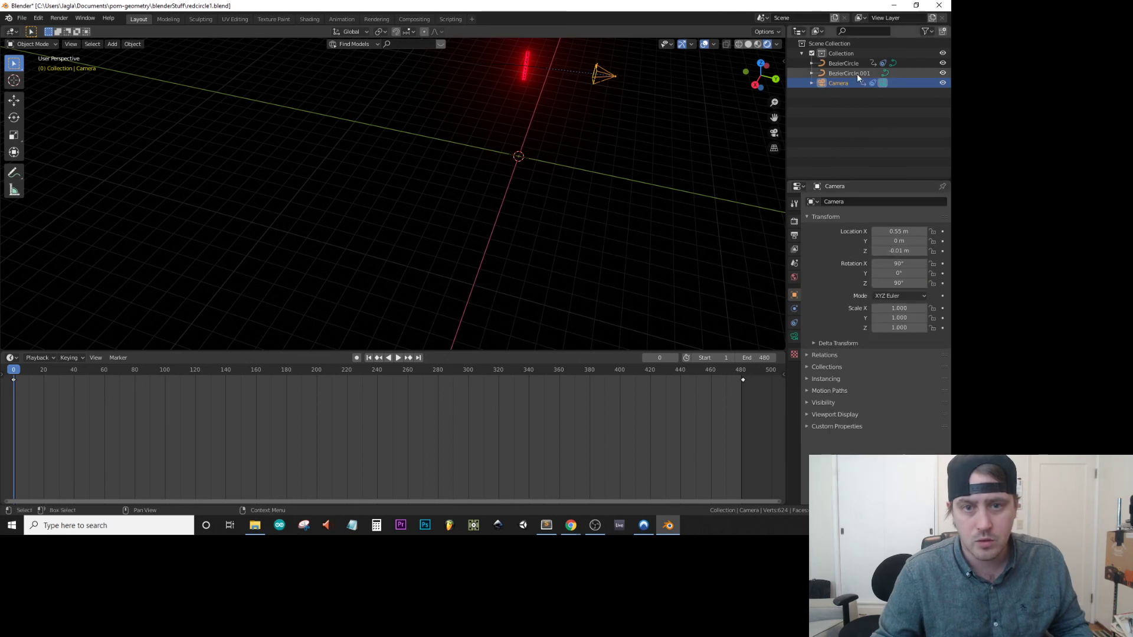
left_click(842, 65)
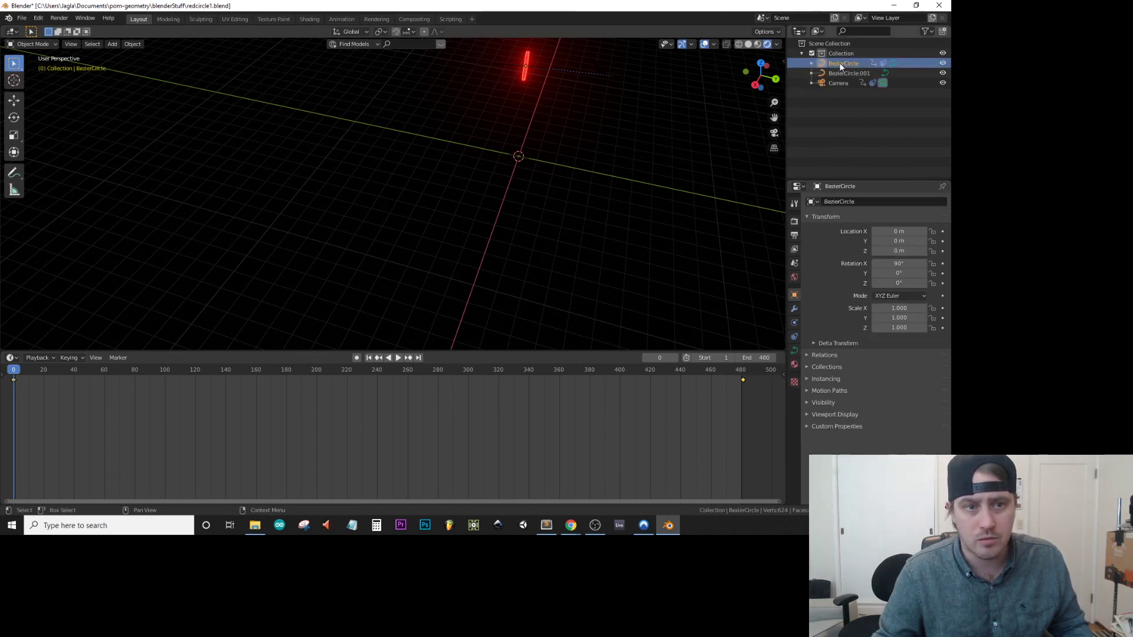
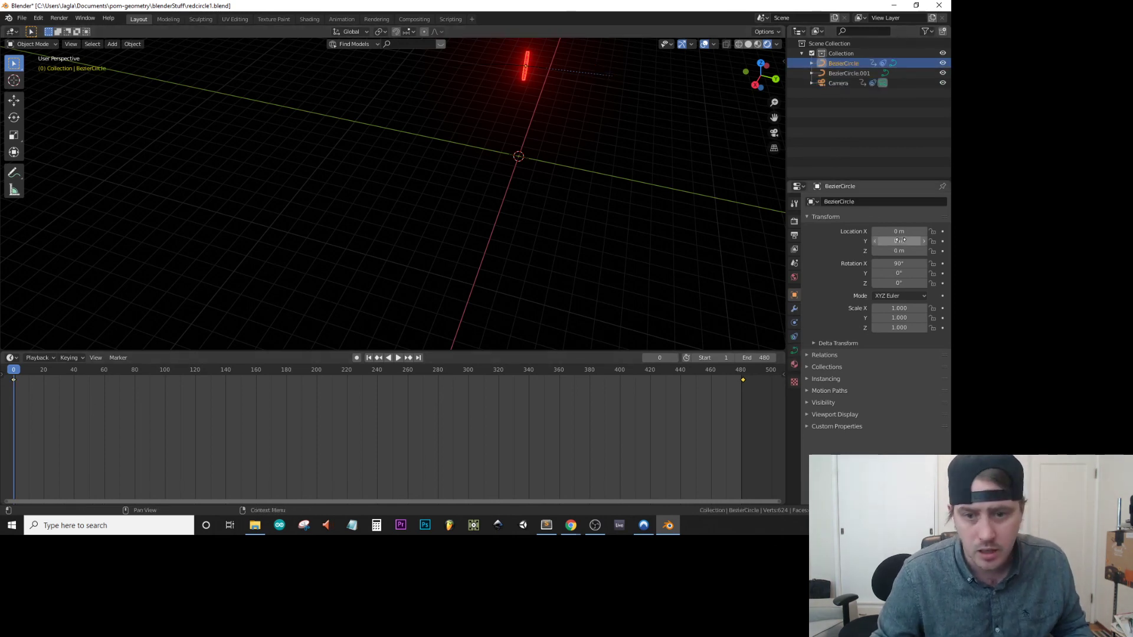
Keyframe the BezierCircle ring's rotation at frame 0, and again at frame 240 with Z rotation set to 180°.
right_click(907, 284)
left_click(906, 284)
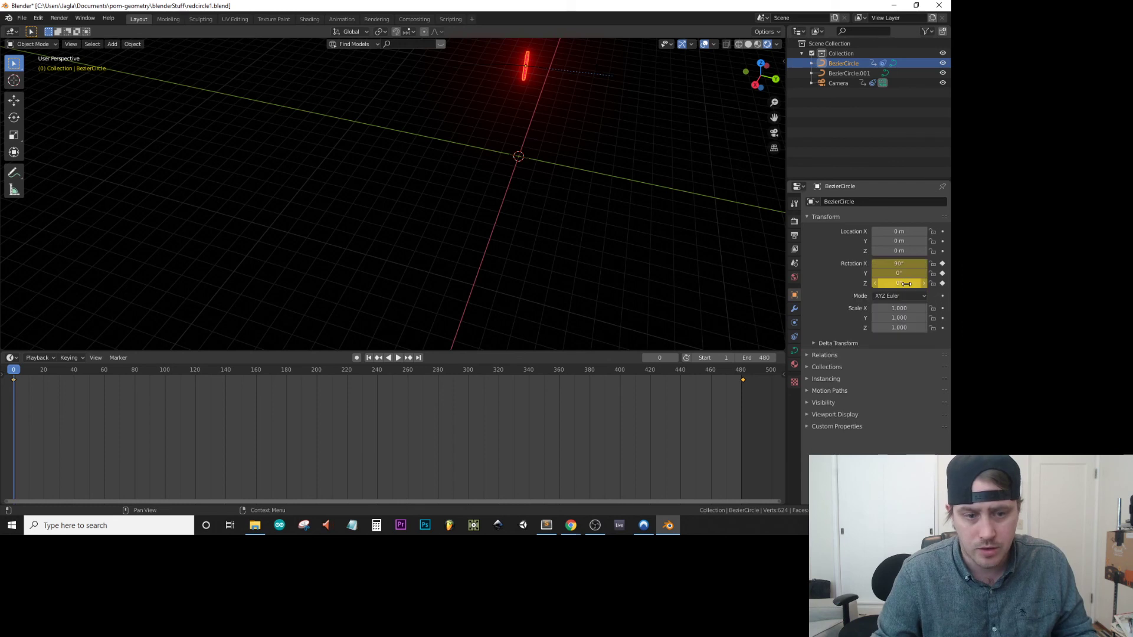
left_click(377, 370)
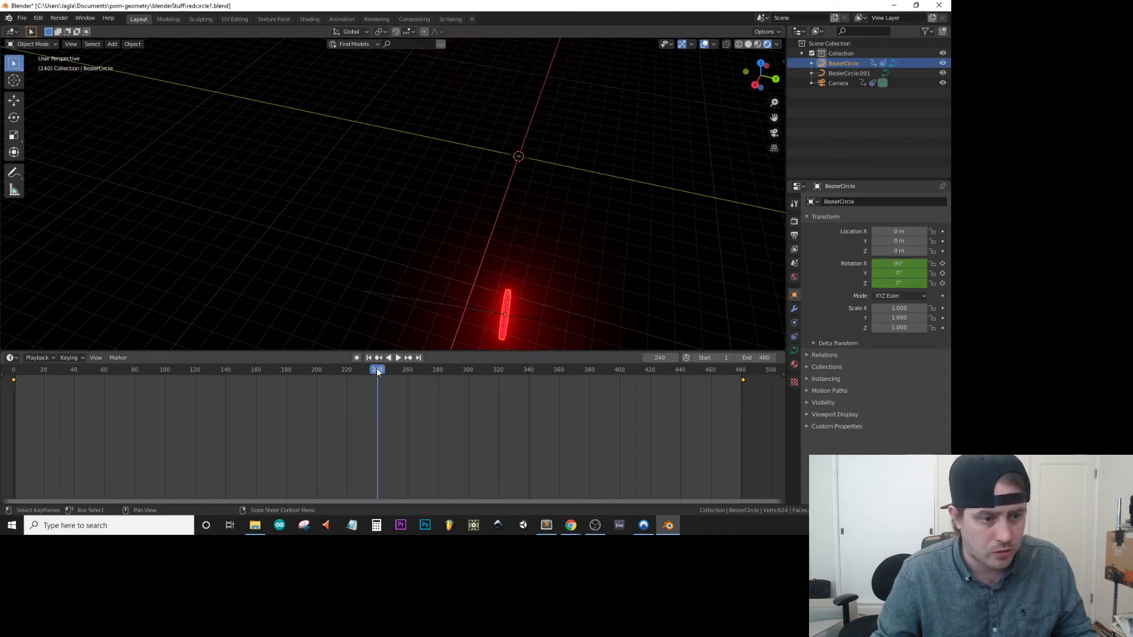
left_click(899, 284)
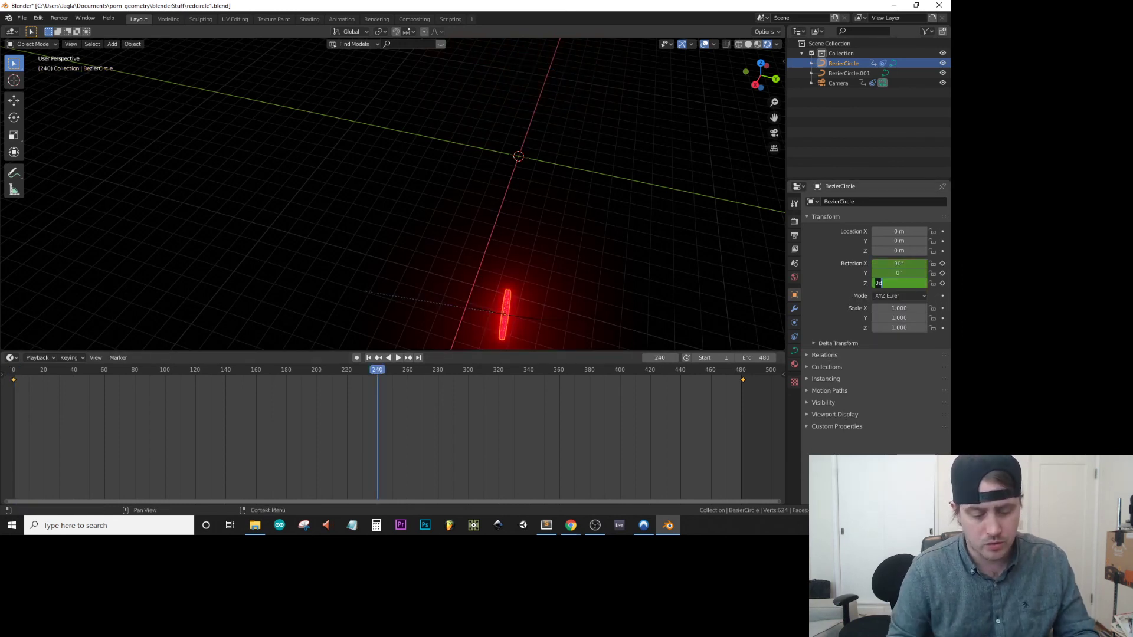
type("180")
key("Return")
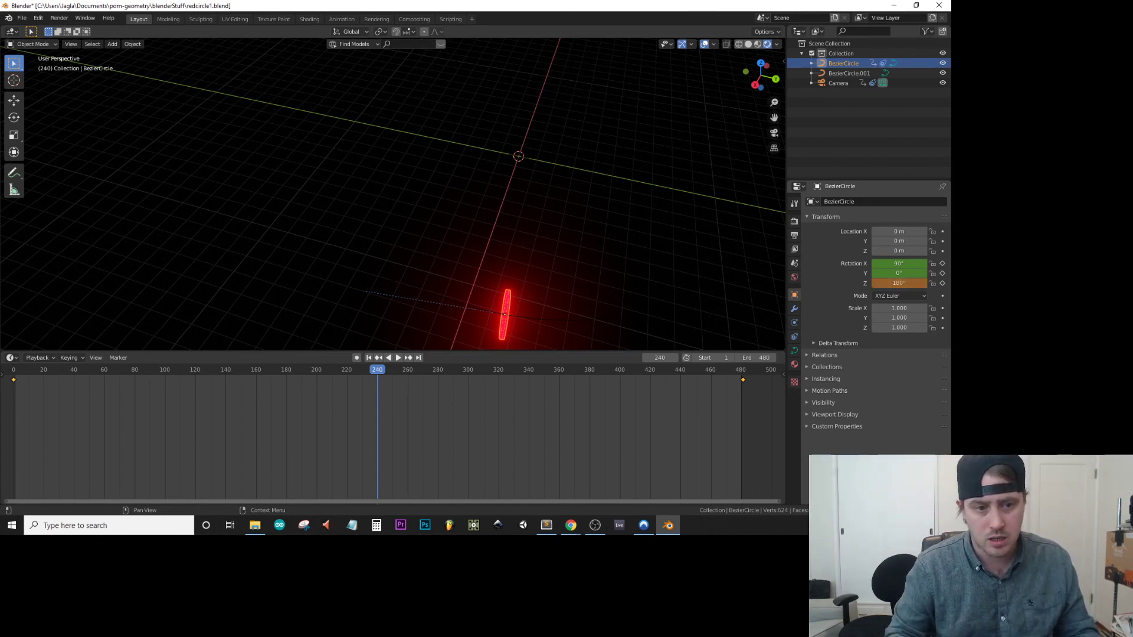
right_click(895, 284)
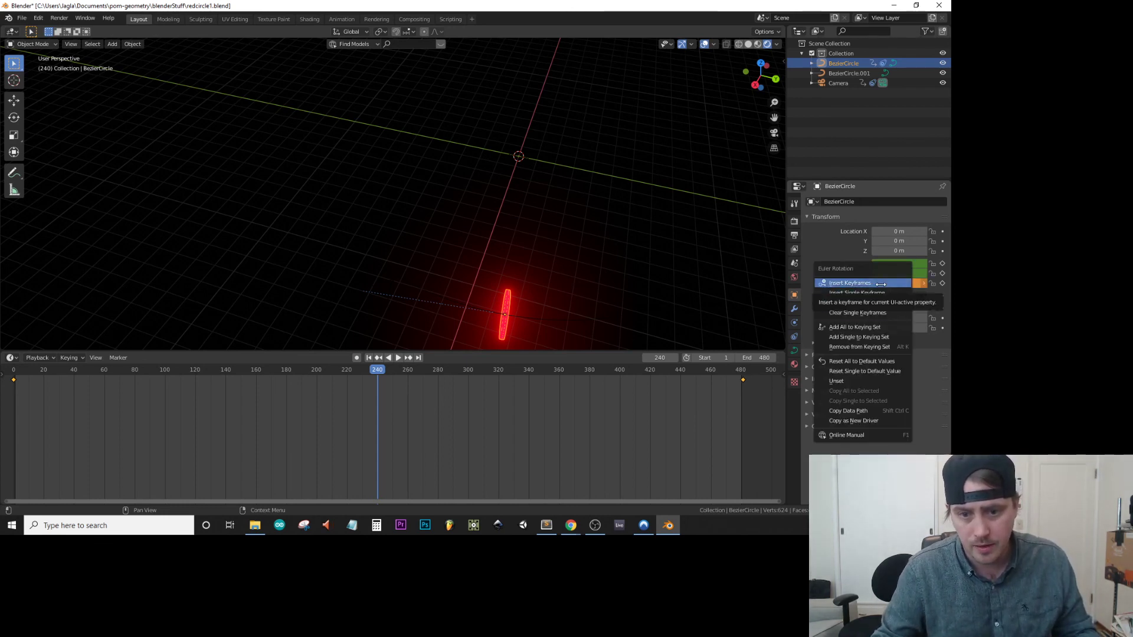
left_click(881, 284)
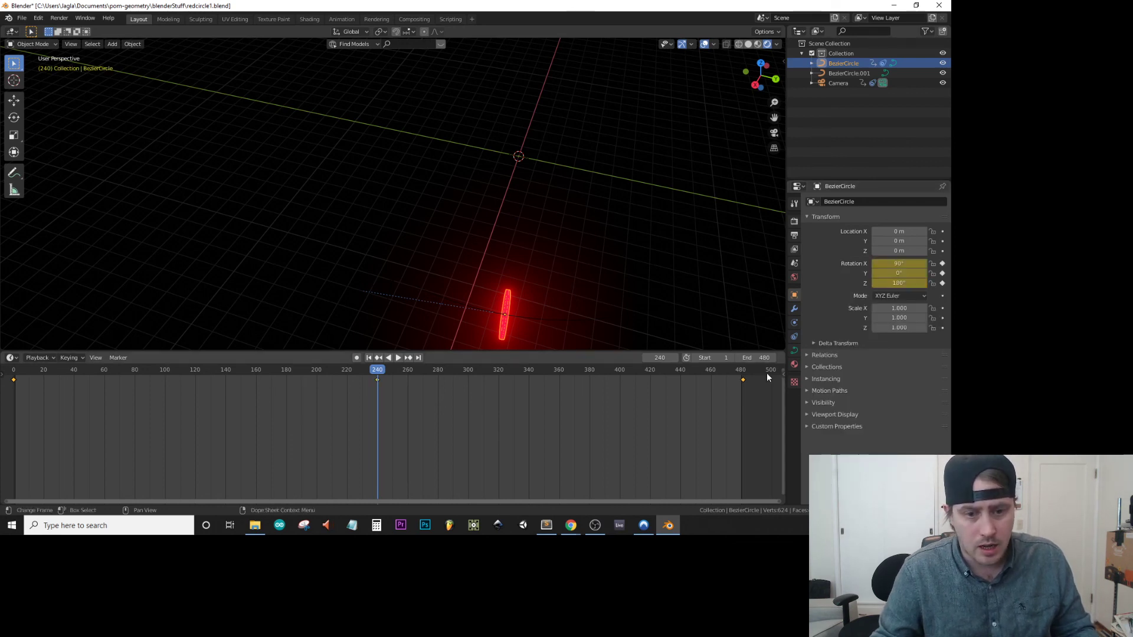
Try changing the ring's Z rotation at frame 481 without inserting a keyframe.
left_click(742, 371)
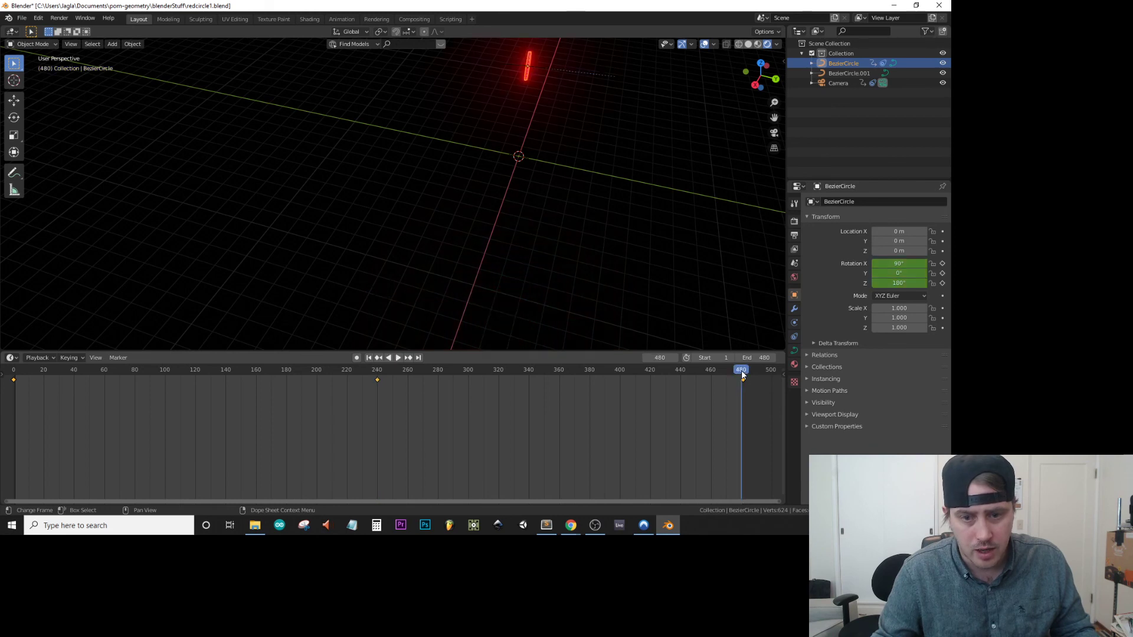
left_click(898, 283)
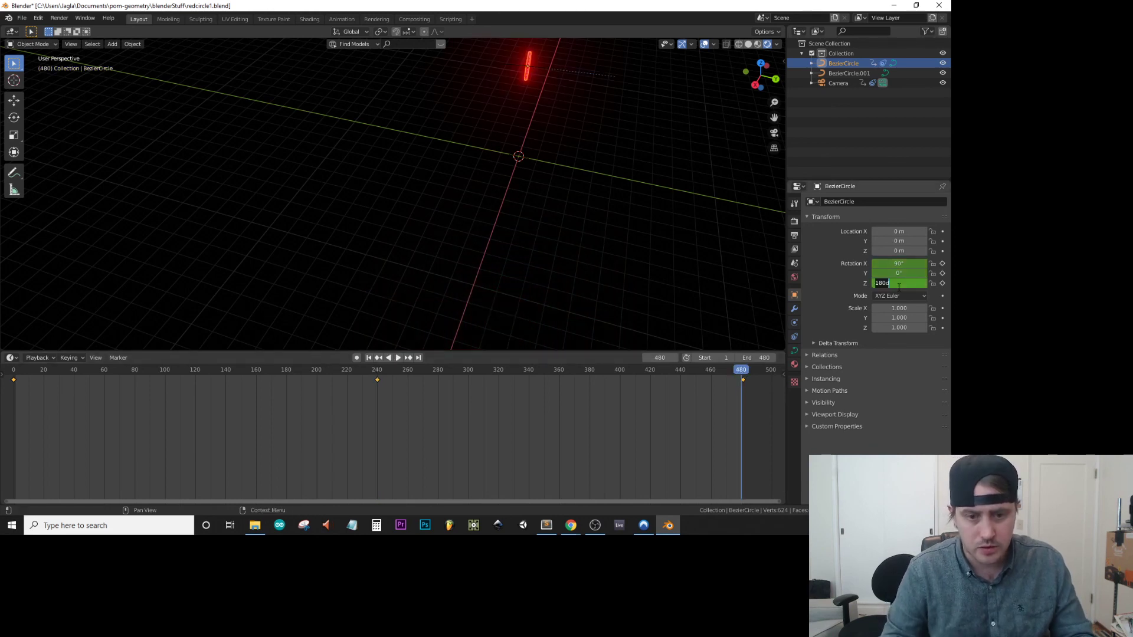
left_click(738, 371)
left_click(898, 282)
key("Return")
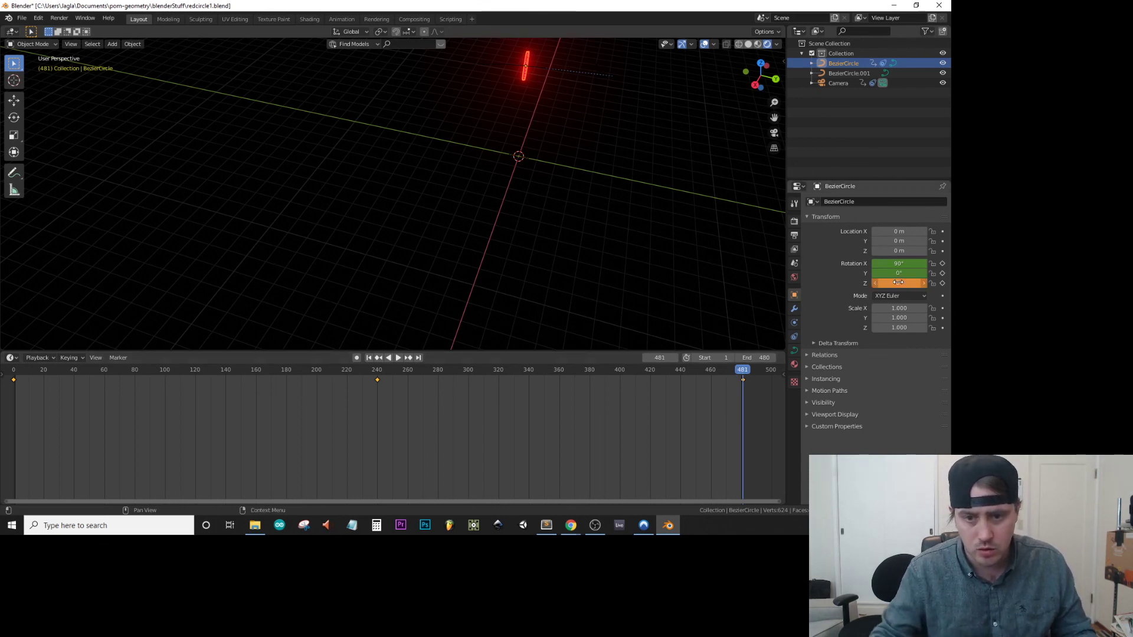
Play the animation from frame 1 and examine the ring's rotation through the camera view.
left_click(14, 372)
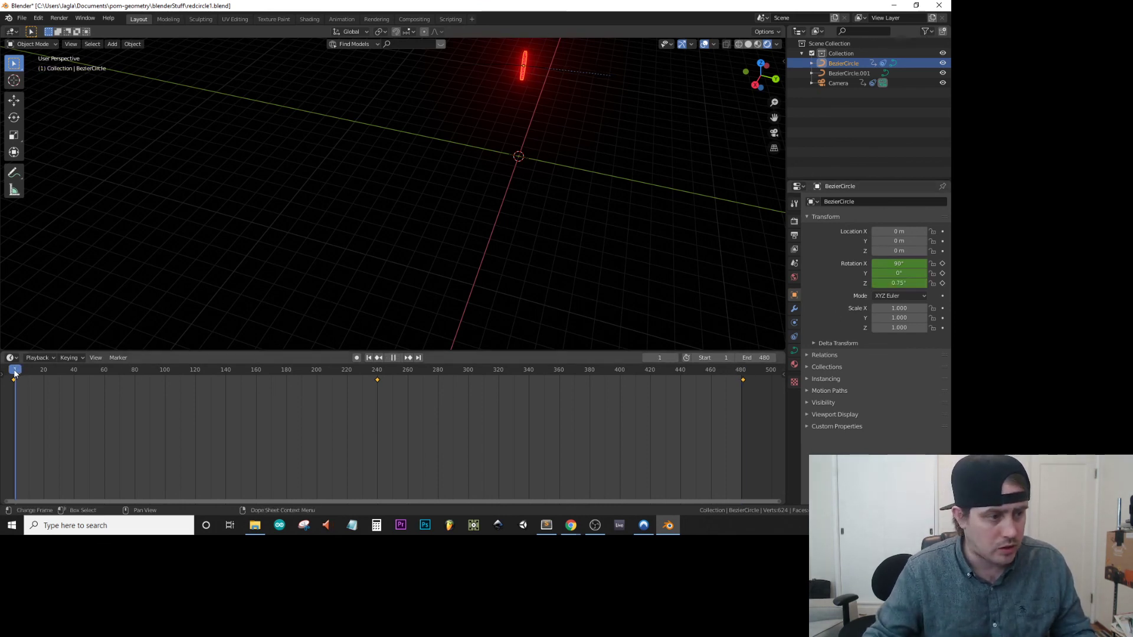
key("space")
key("space")
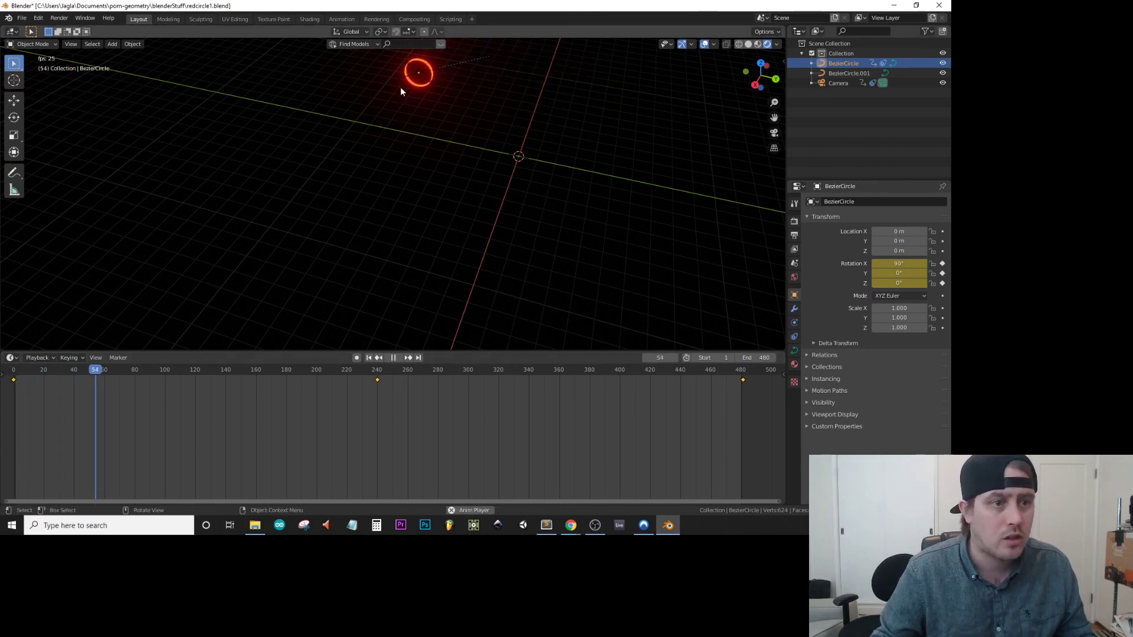
middle_click_drag(435, 98, 413, 92)
key("KP_0")
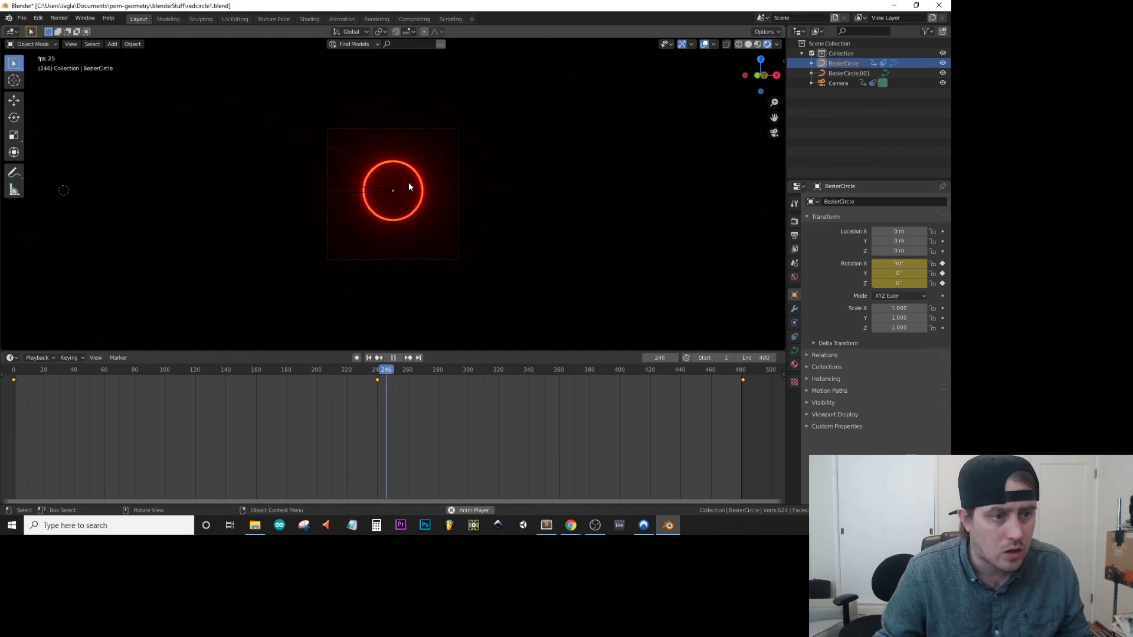
scroll(409, 186, "up", 3)
scroll(409, 187, "up", 2)
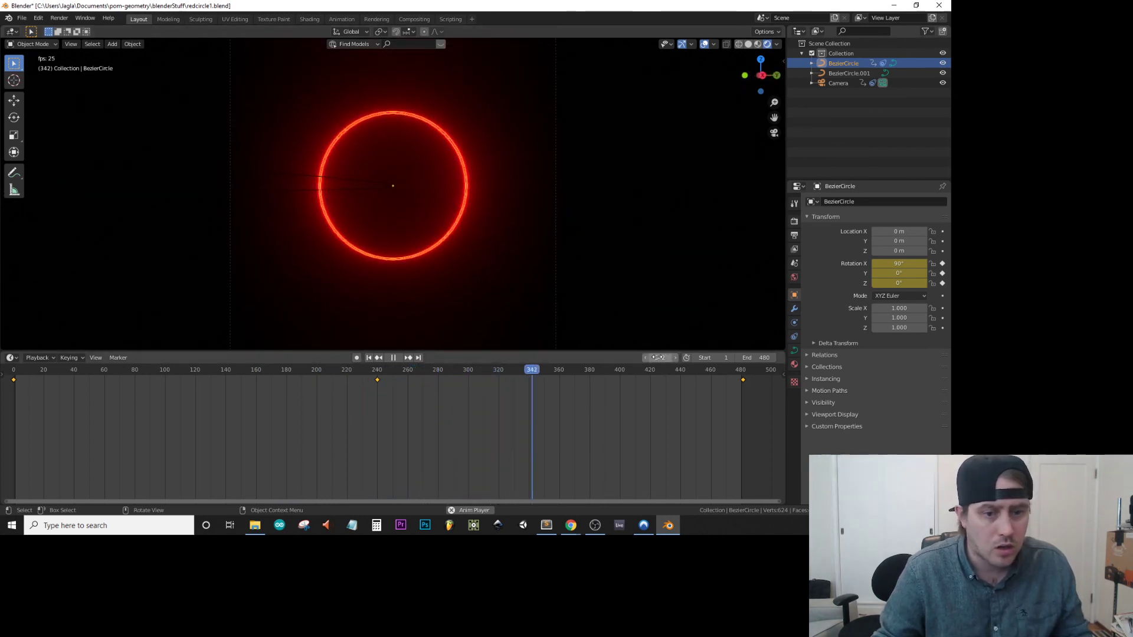
key("space")
At frame 481, set the ring's Z rotation to 0° and insert rotation keyframes.
mouse_move(739, 368)
left_mouse_down()
mouse_move(377, 381)
mouse_move(744, 371)
left_mouse_up()
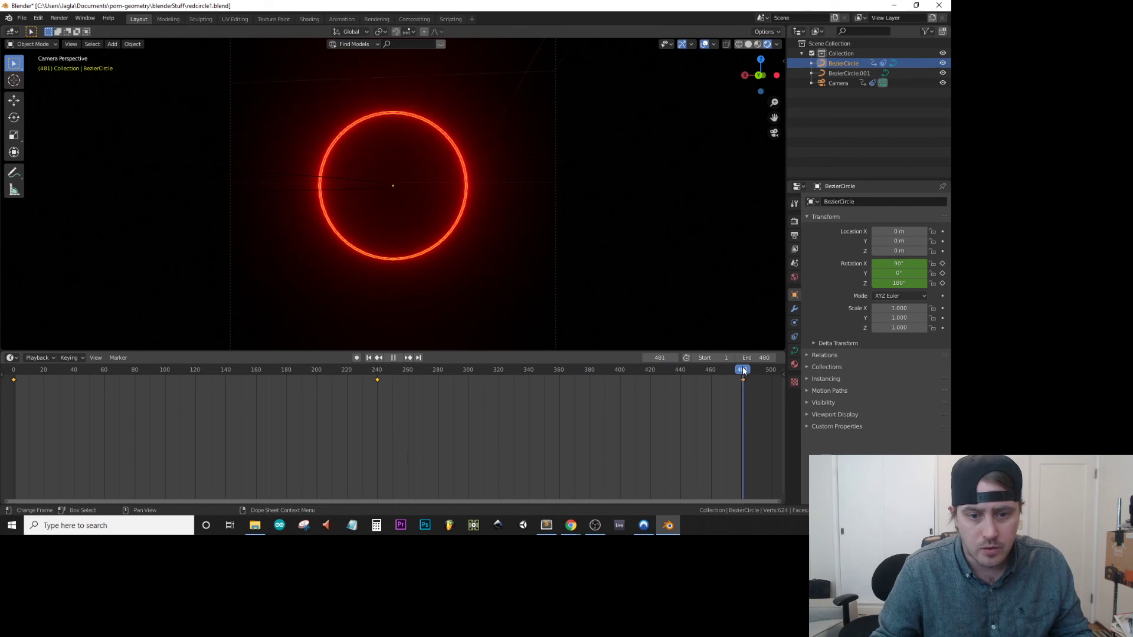
left_click(904, 284)
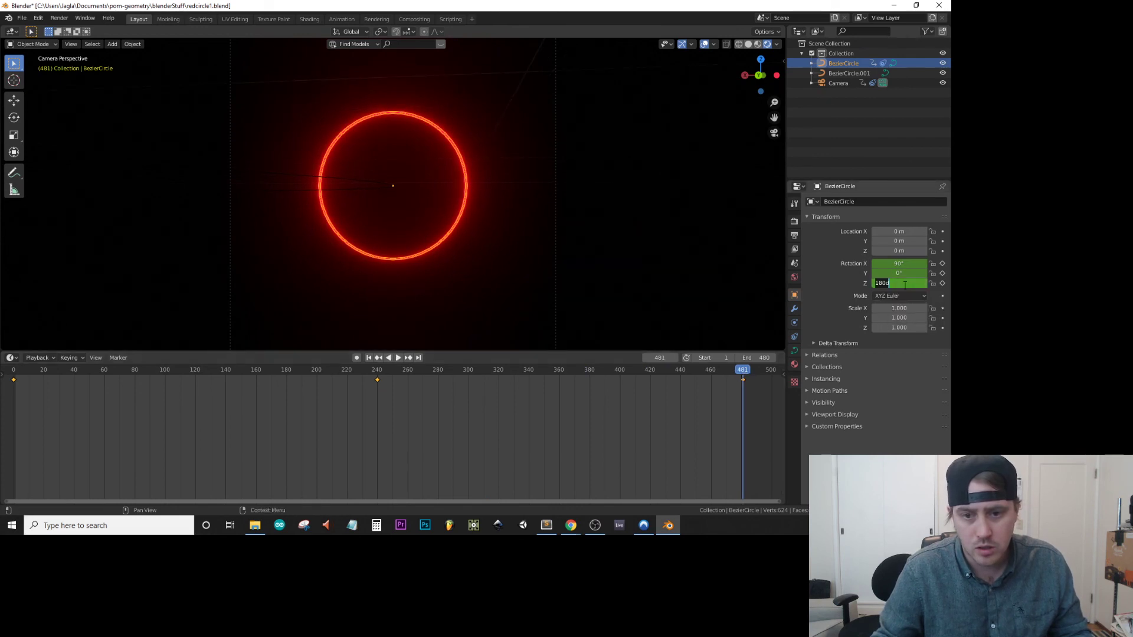
type("0")
key("Return")
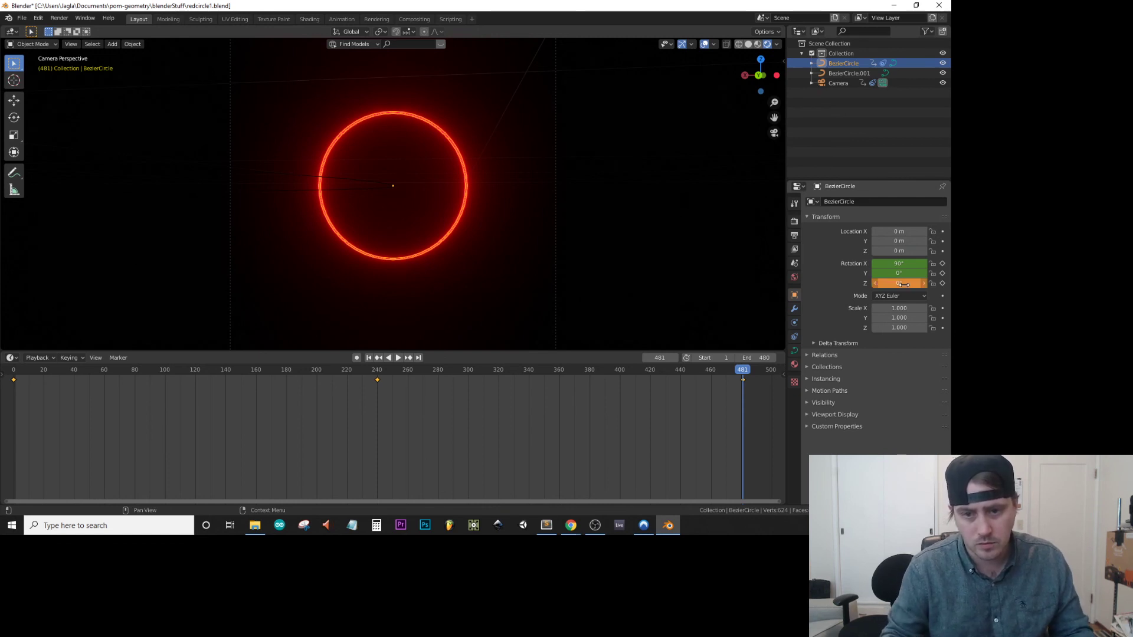
right_click(904, 285)
left_click(887, 286)
left_click_drag(744, 370, 742, 394)
key("Escape")
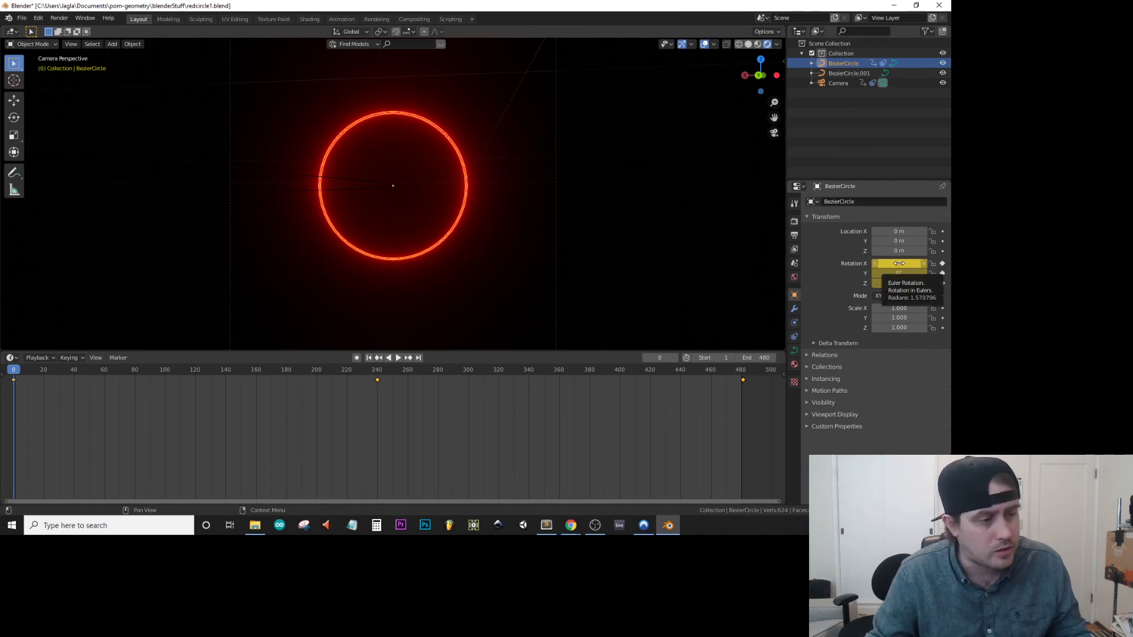
Go to frame 240 and work out 90 × 4 in Calculator for the ring's X rotation.
left_click(377, 372)
key("space")
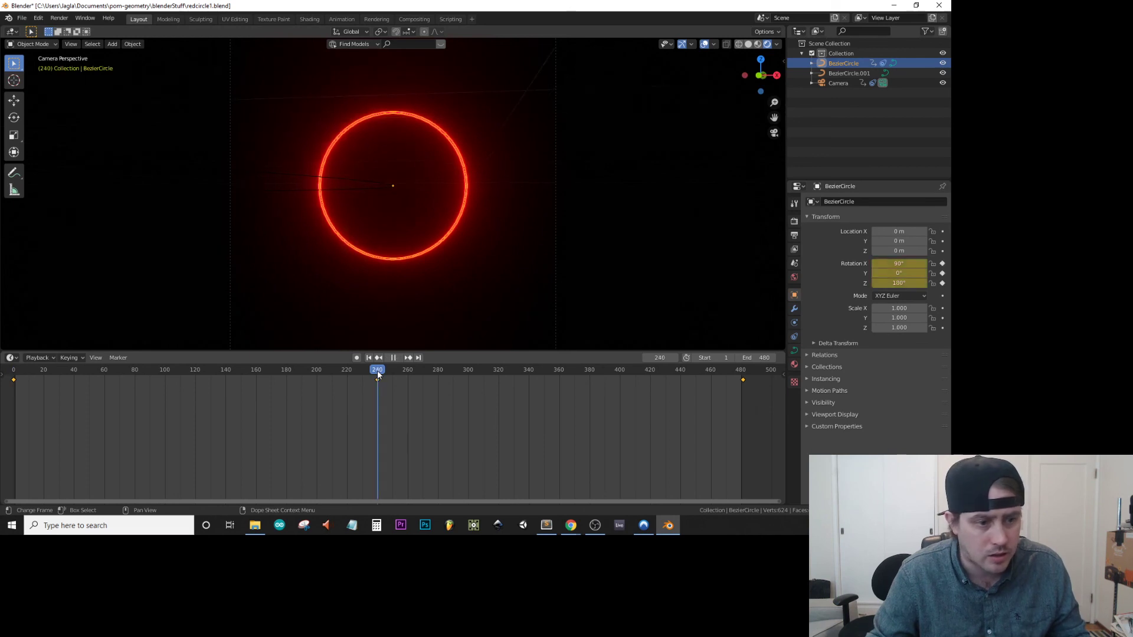
left_click(899, 263)
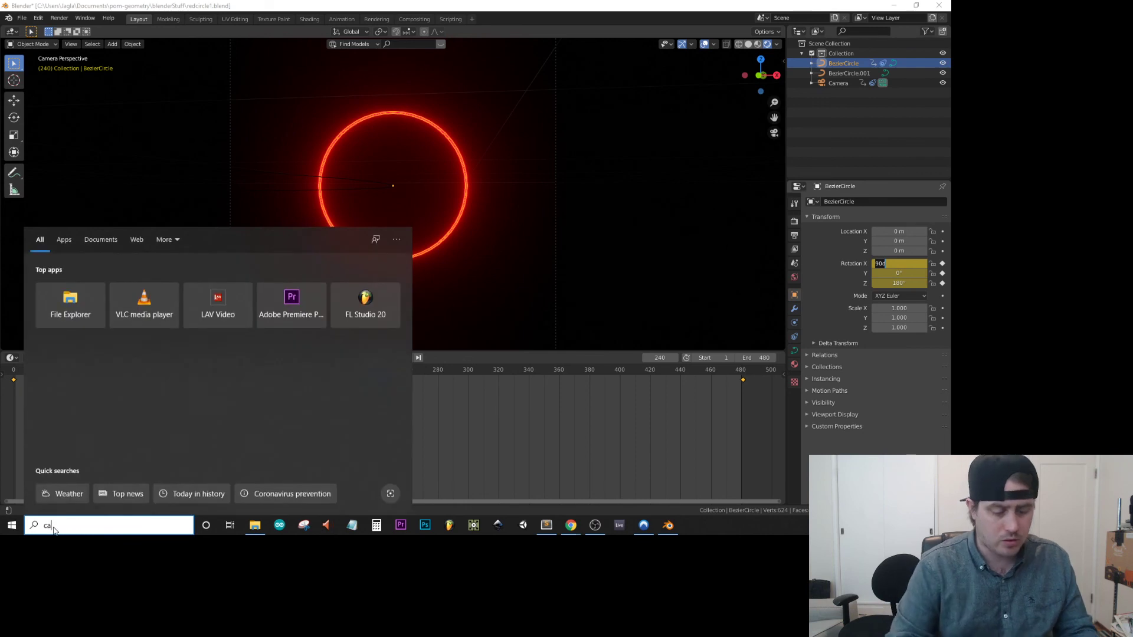
type("calc")
left_click(100, 283)
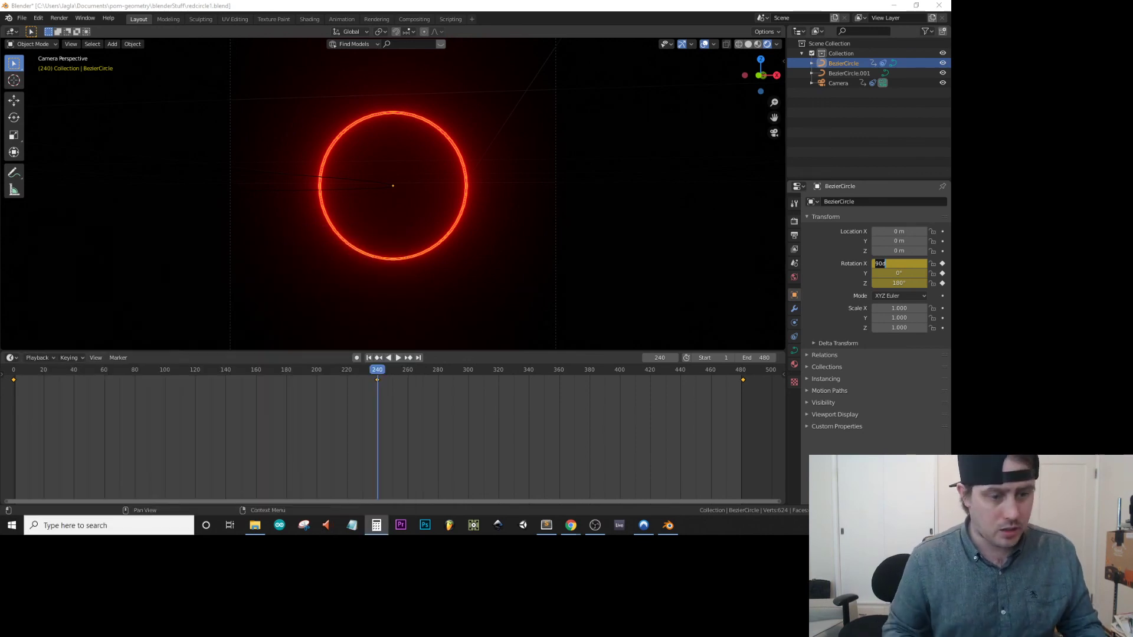
type("90")
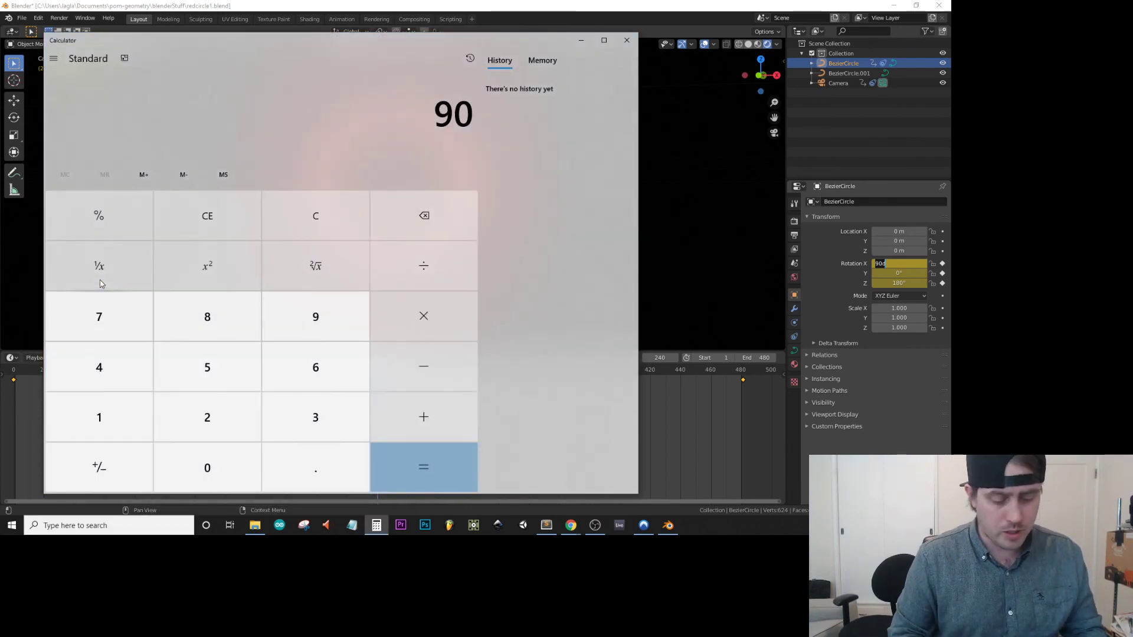
type("*4")
key("Return")
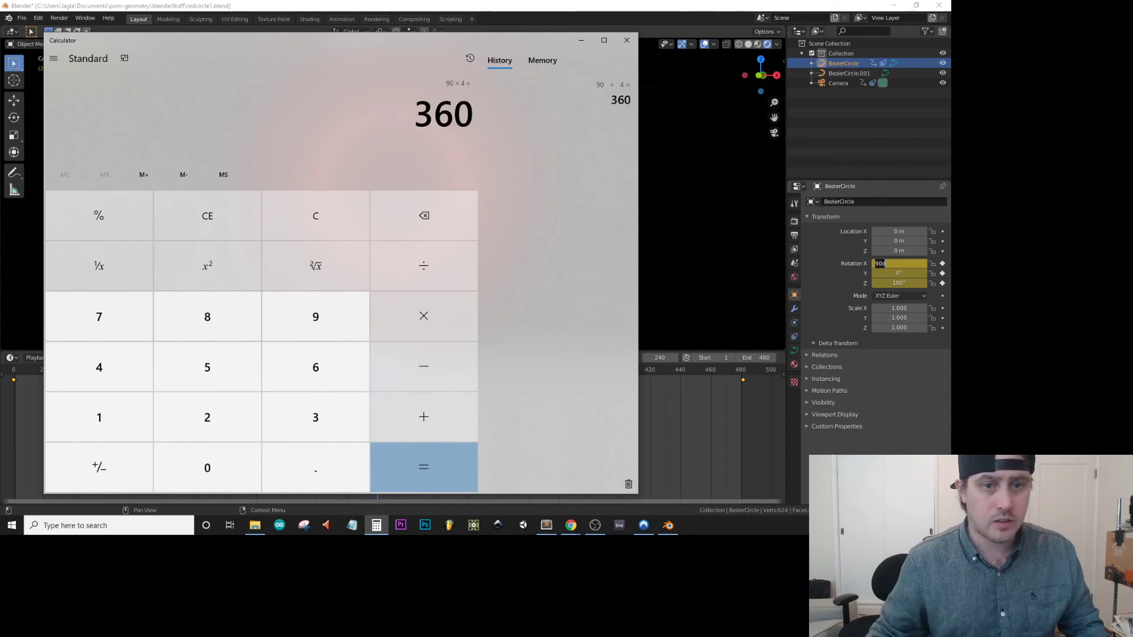
left_click(627, 40)
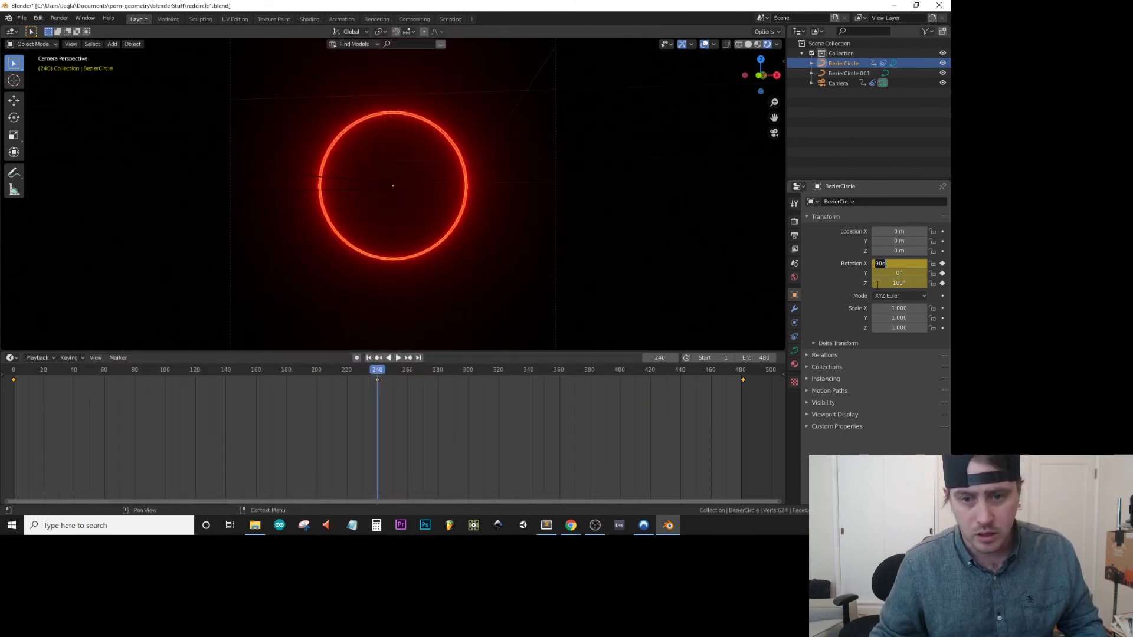
Set the ring's X rotation to 360° at frame 240 and insert rotation keyframes.
type("360")
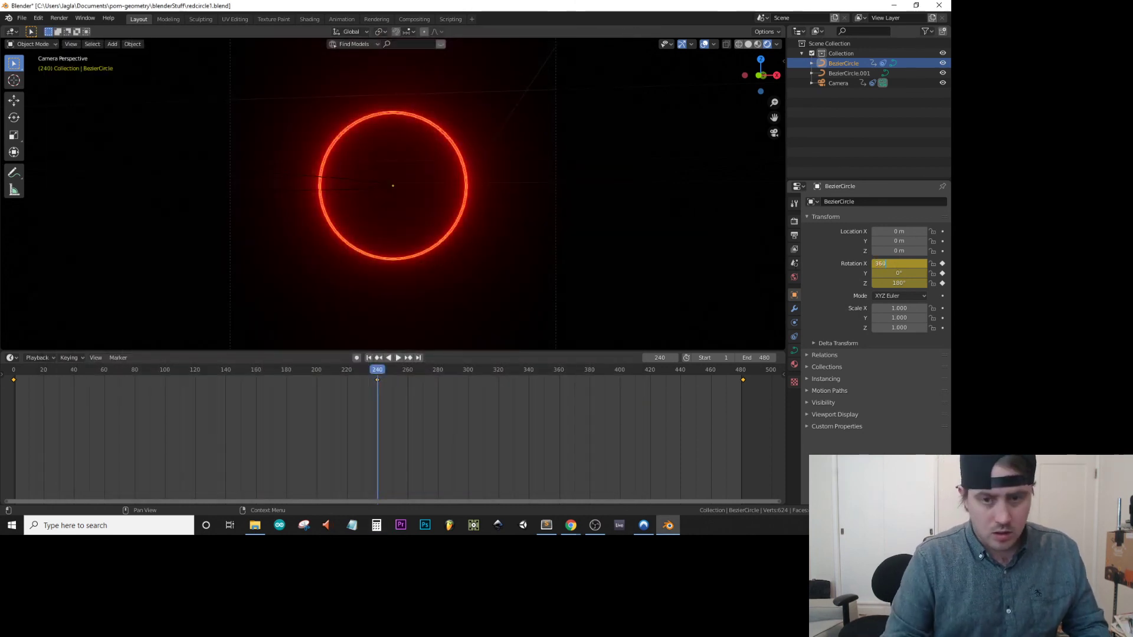
key("Return")
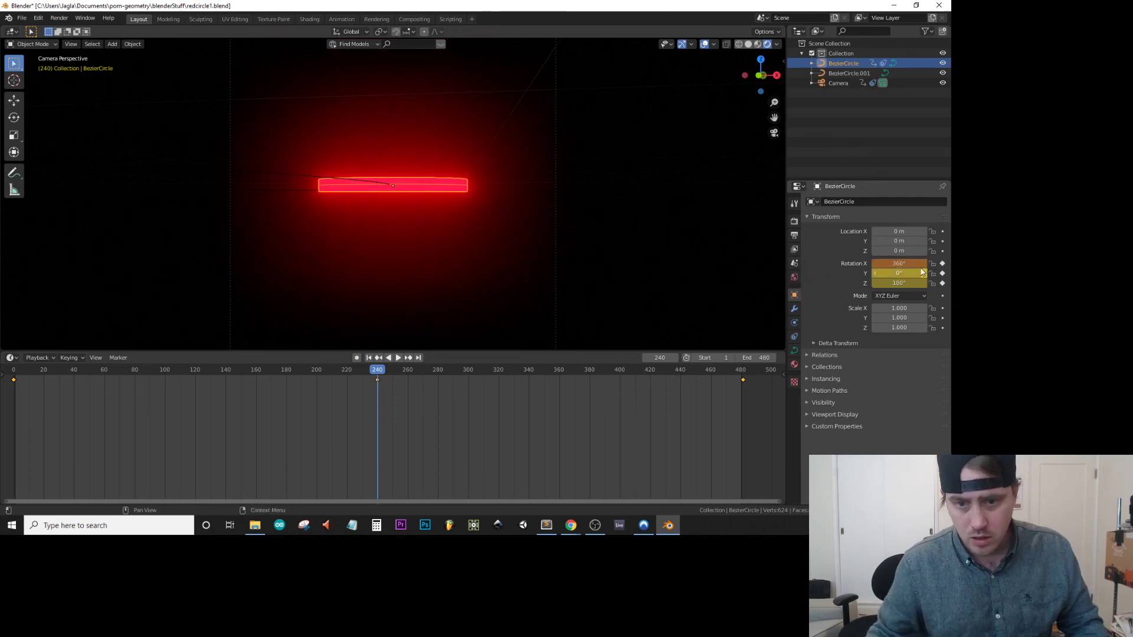
right_click(899, 265)
left_click(901, 267)
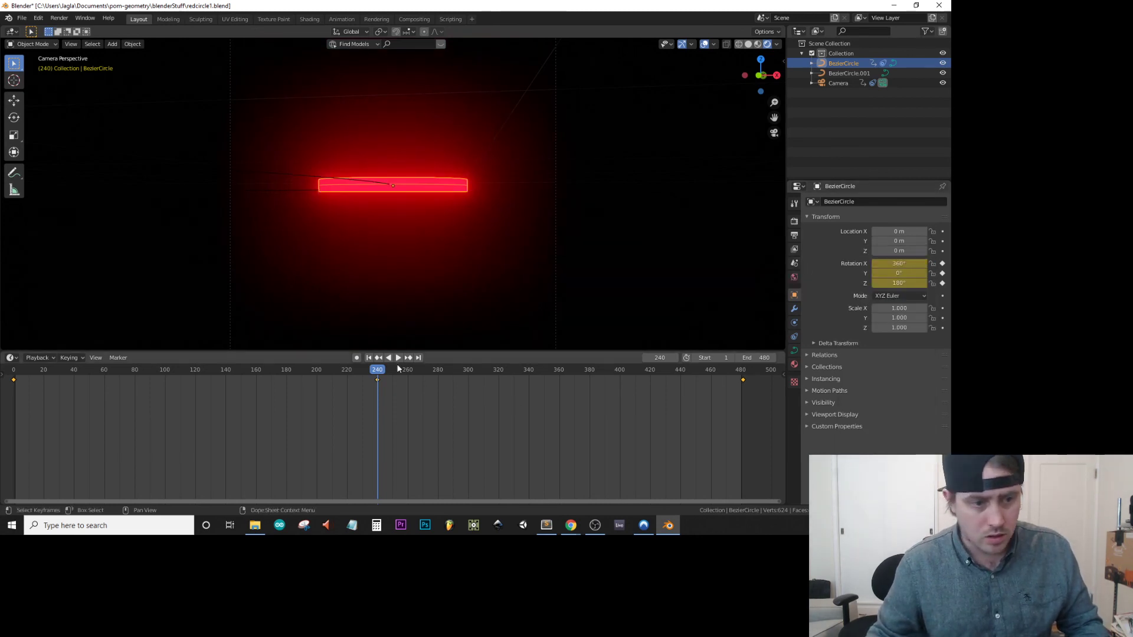
At frame 481, set the ring's X rotation to 720° and insert rotation keyframes.
left_click(745, 372)
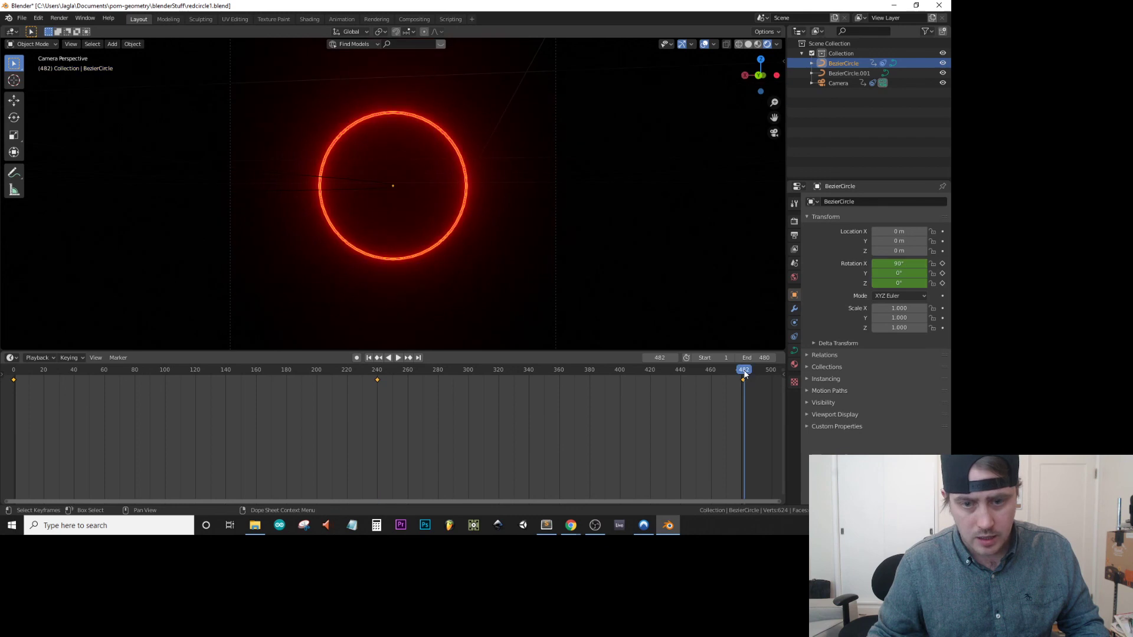
left_click(742, 373)
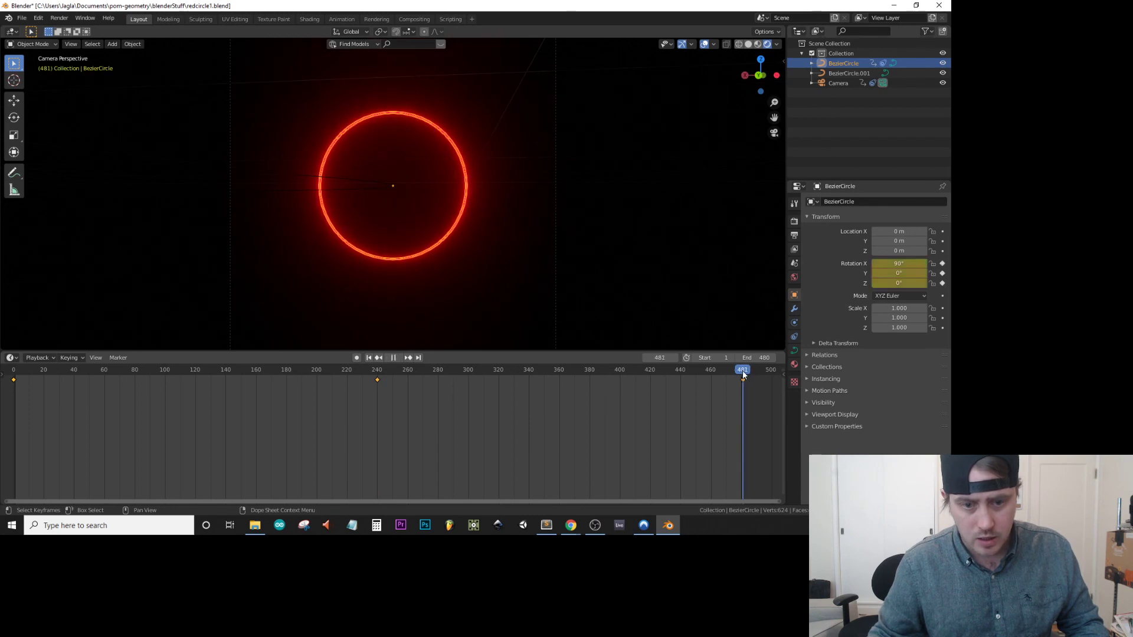
left_click(897, 263)
type("90d")
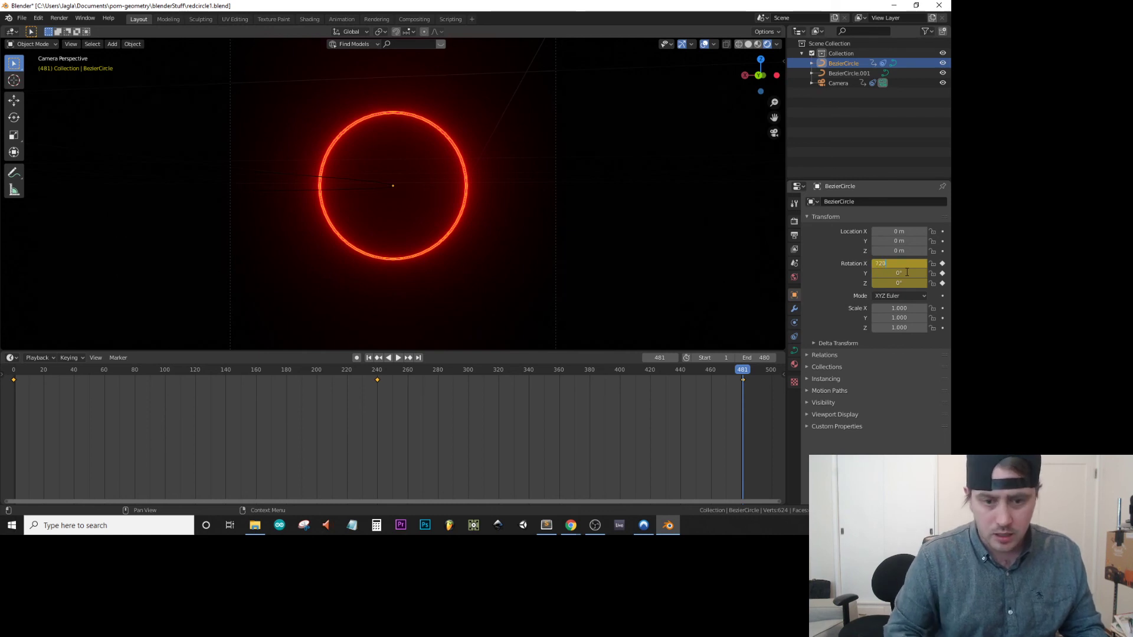
key("Return")
right_click(897, 263)
left_click(885, 260)
mouse_move(745, 372)
left_mouse_down()
mouse_move(366, 399)
mouse_move(19, 437)
mouse_move(73, 437)
mouse_move(7, 449)
mouse_move(257, 435)
mouse_move(762, 370)
mouse_move(745, 377)
left_mouse_up()
key("space")
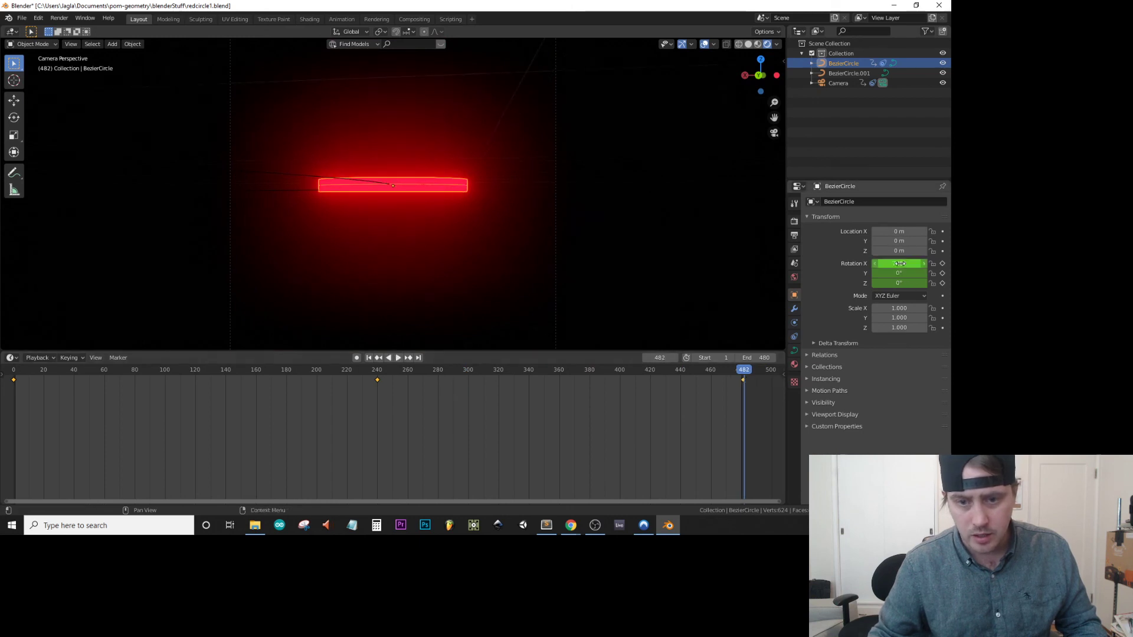
Adjust the ring's X rotation to about 635° at frame 482 so it faces the camera, and open Calculator.
left_click_drag(899, 264, 865, 263)
left_click(901, 264)
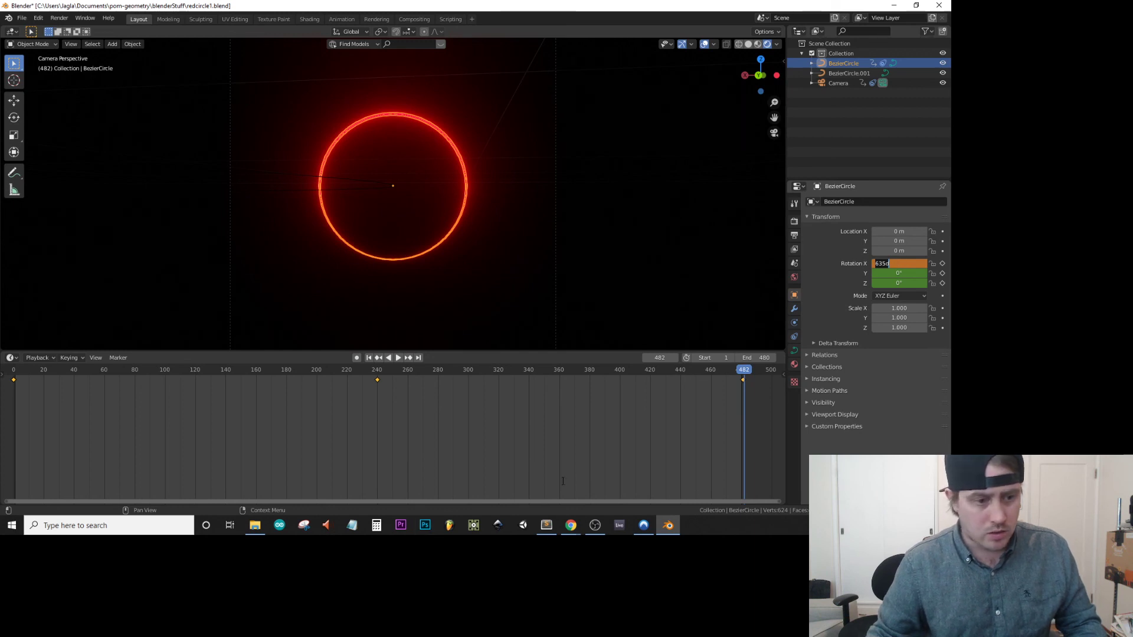
left_click(374, 526)
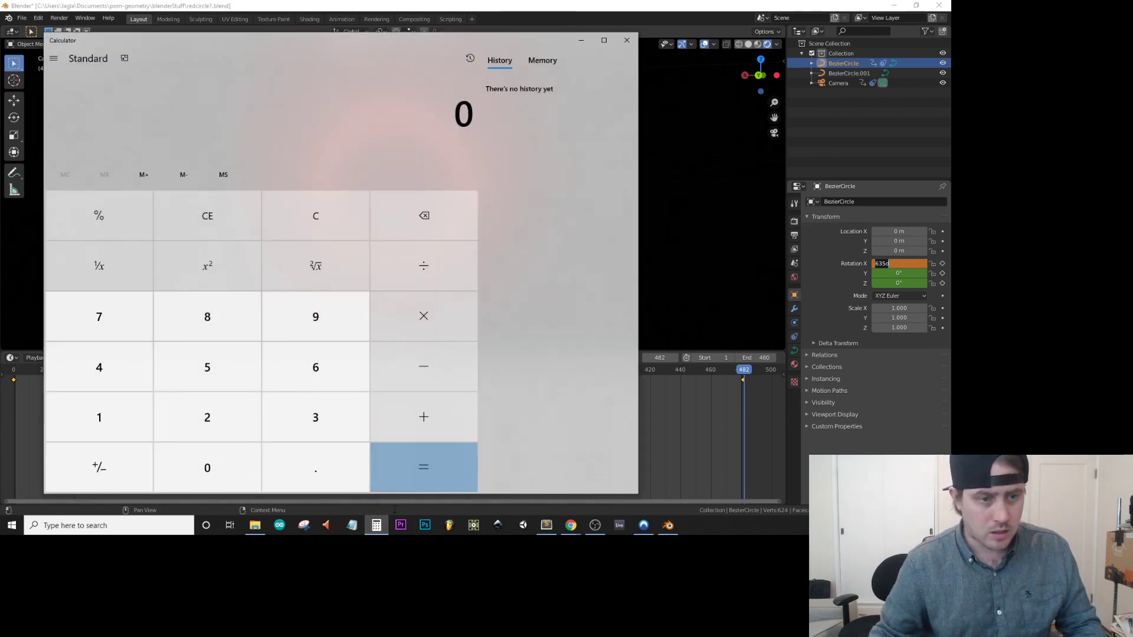